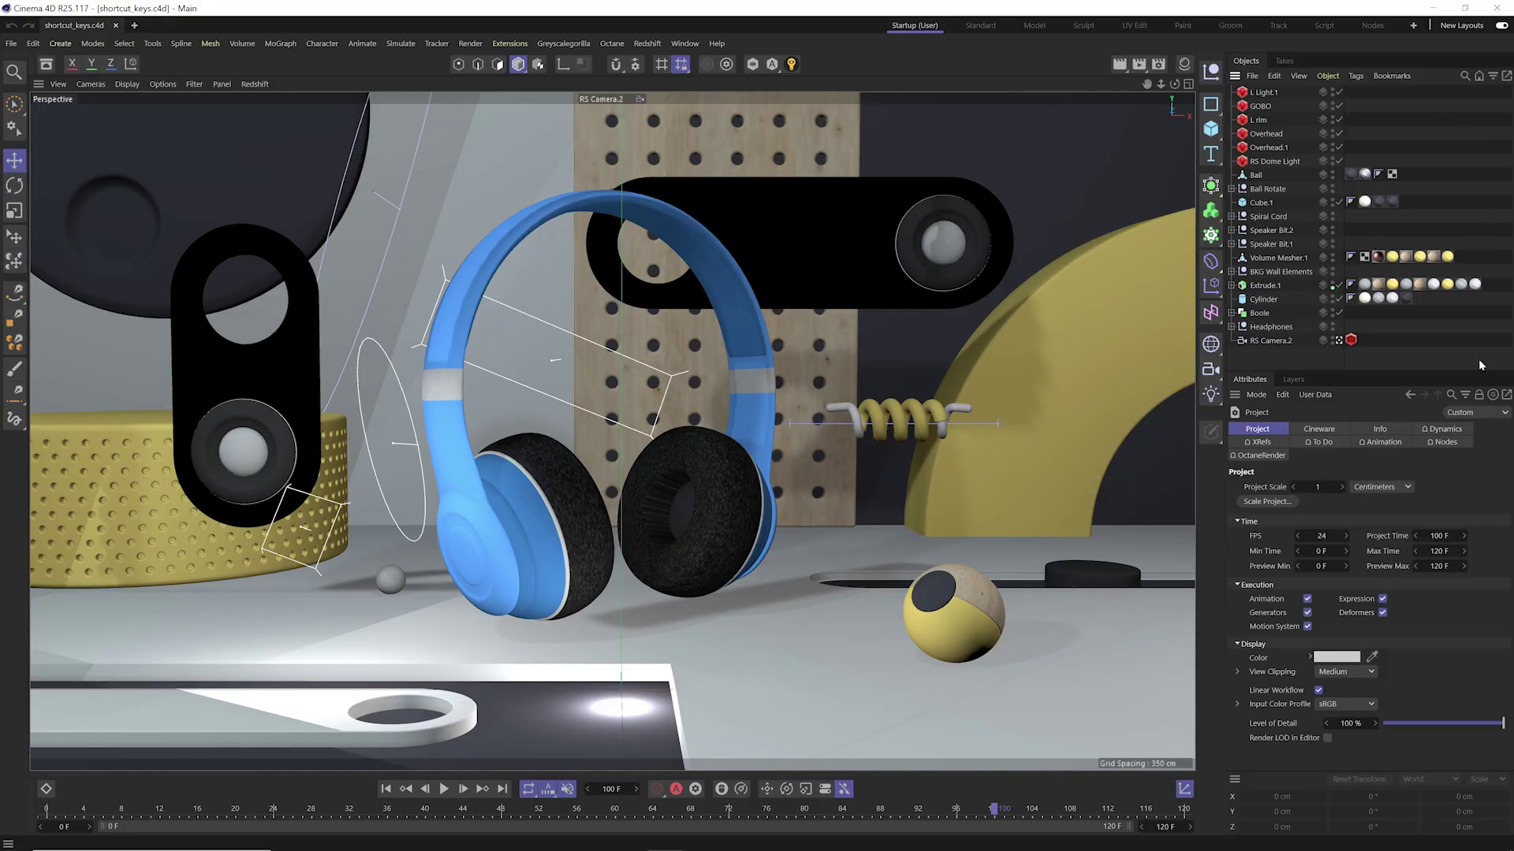
- Select then deselect all tags, pick the pegboard in the viewport, and reveal it in the object list with S
key("ctrl+a")
key("ctrl+shift+a")
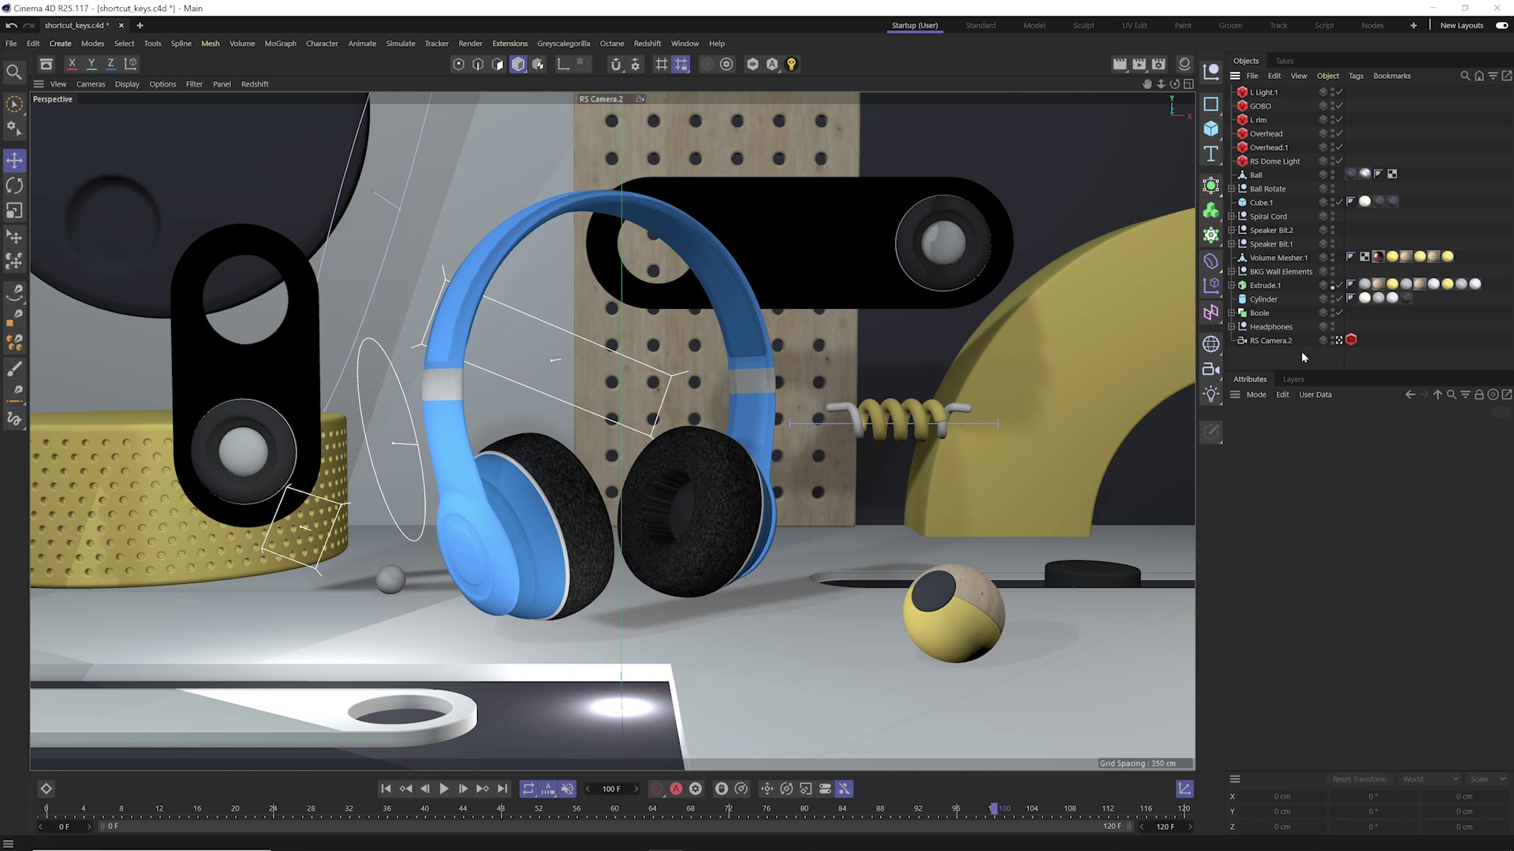
left_click(840, 385)
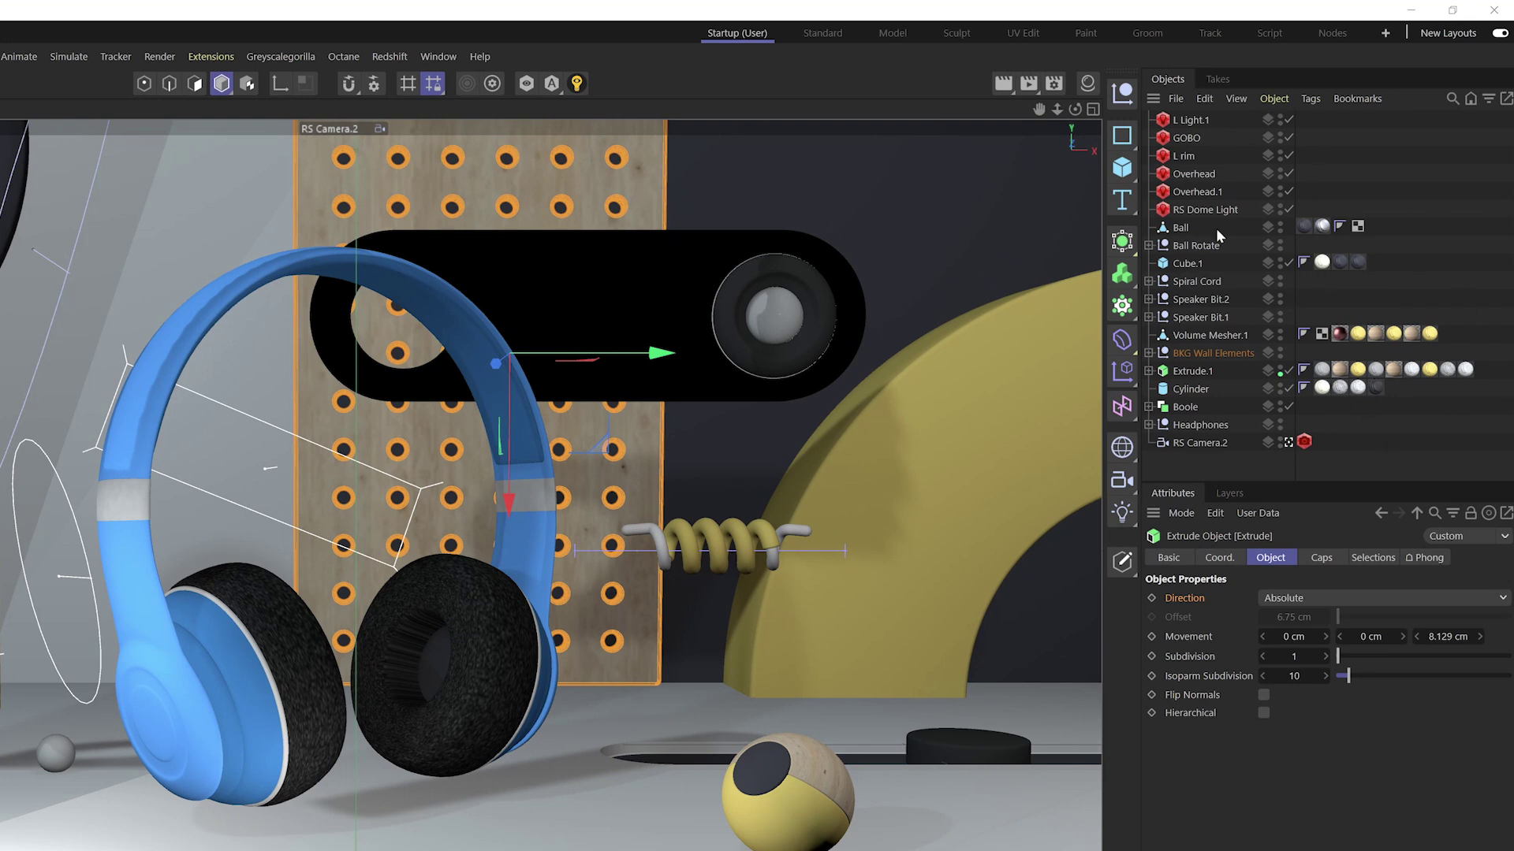
key("s")
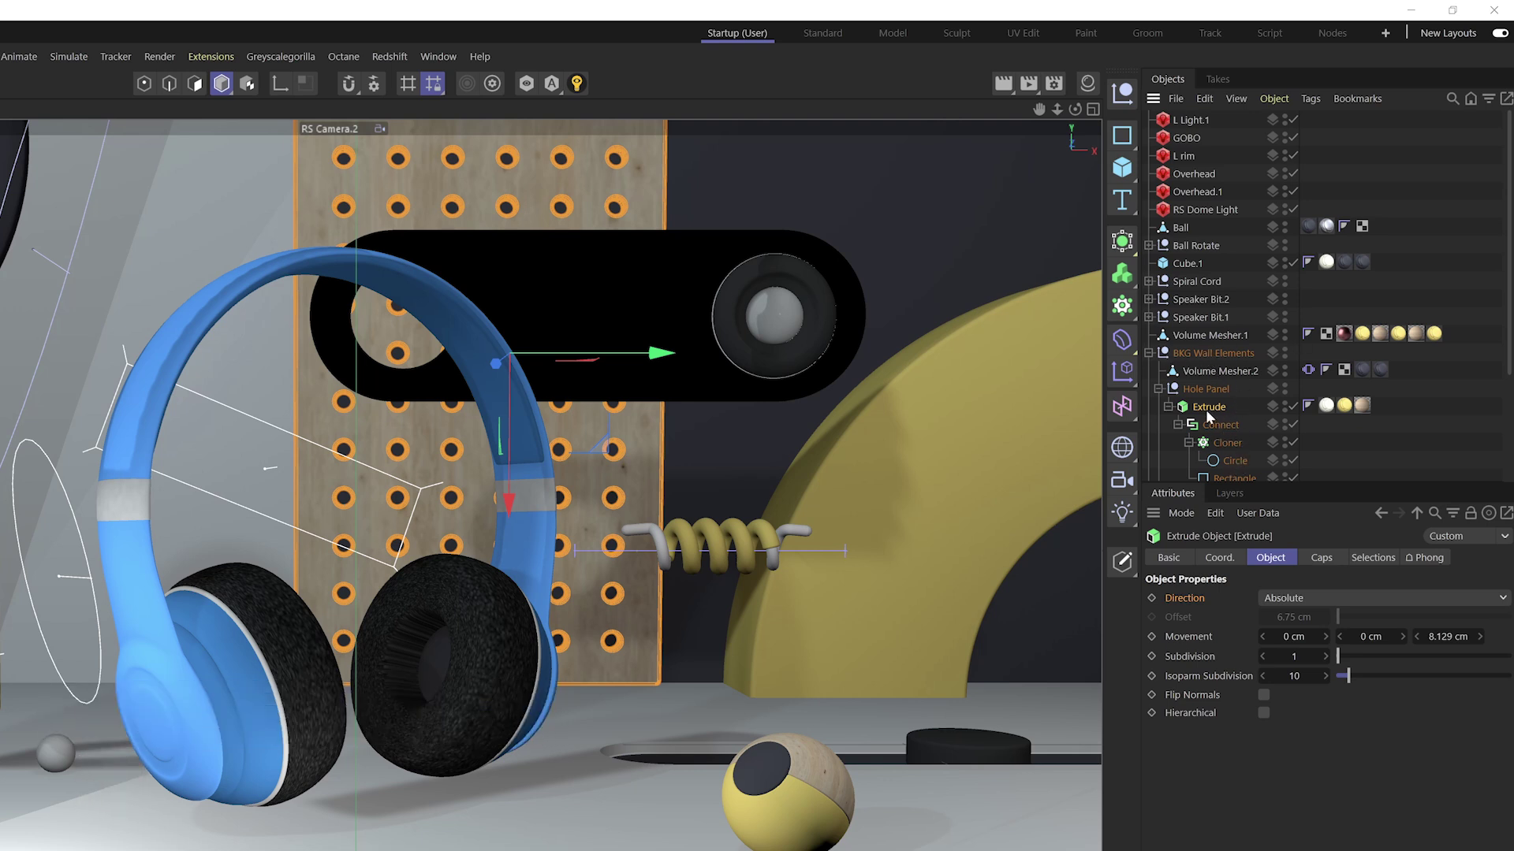
- Select the Connect and Cloner, then pick the pegboard Extrude in the viewport and reveal it with S
left_click(1222, 425)
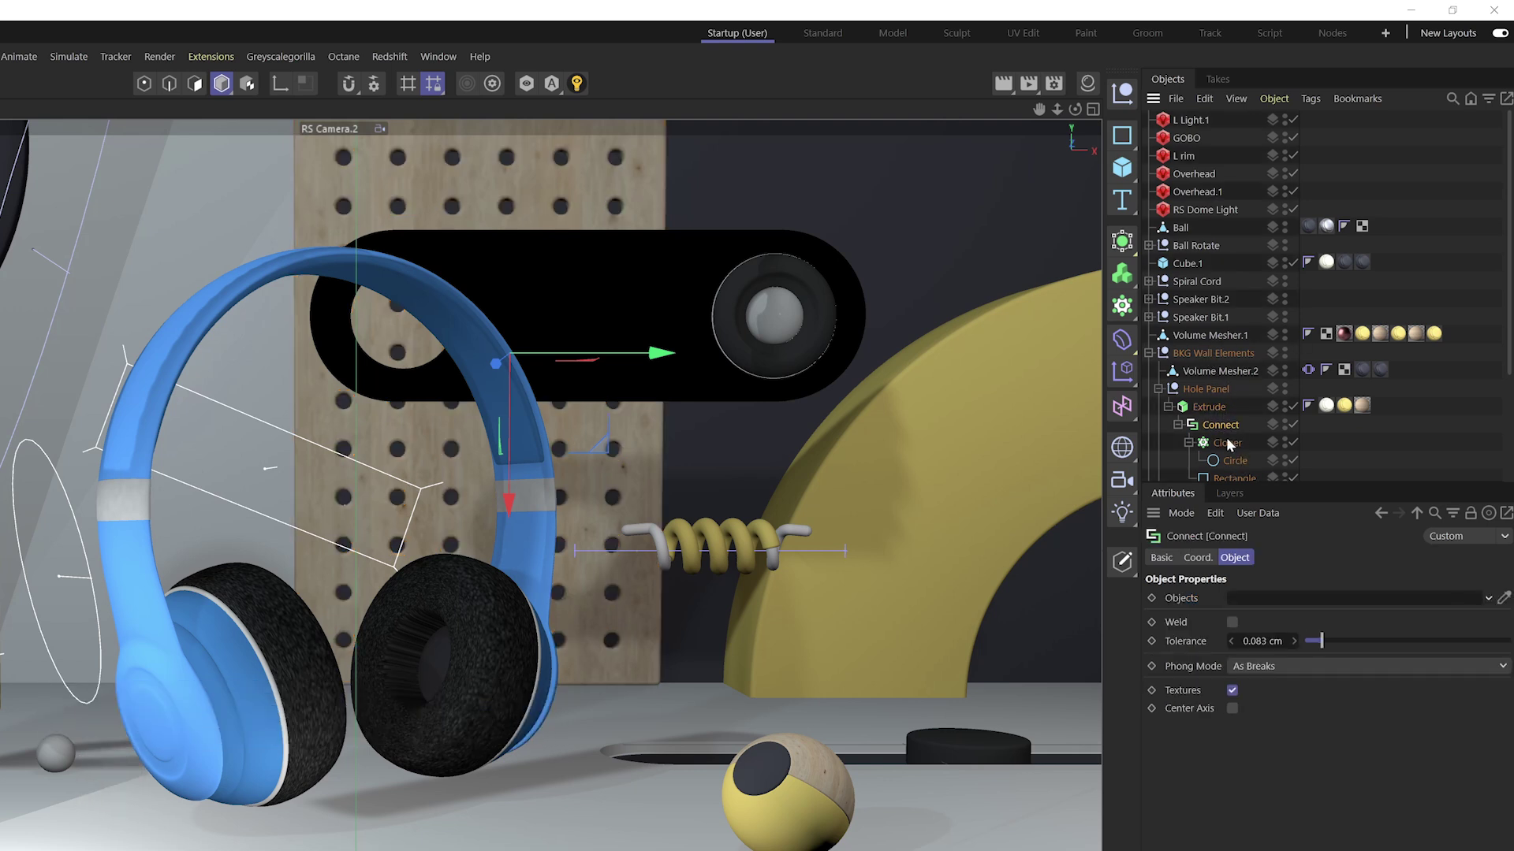
left_click(1227, 442)
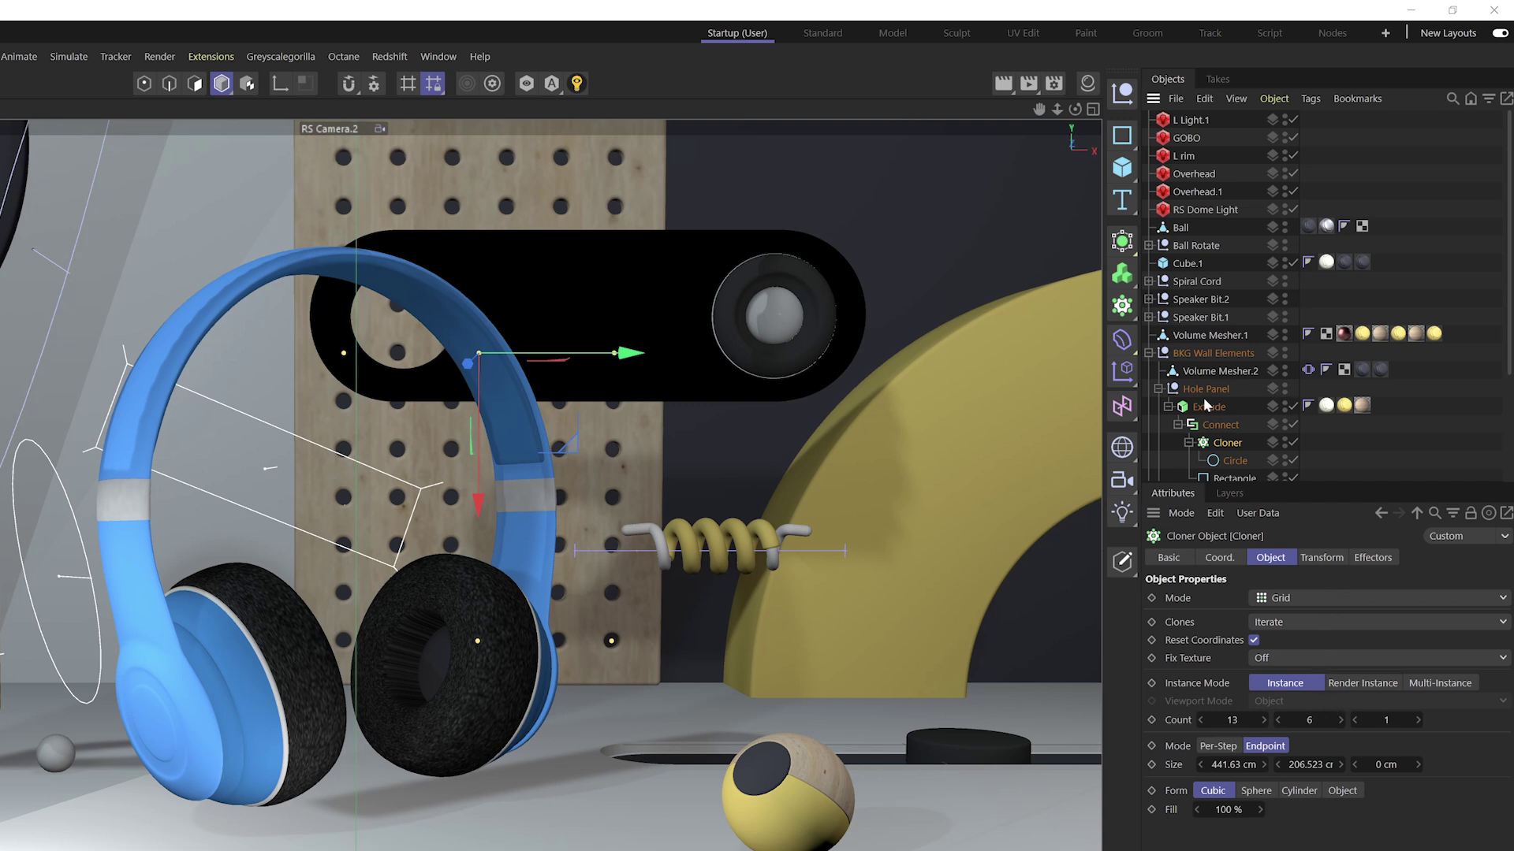
left_click(1149, 353)
left_click(636, 489)
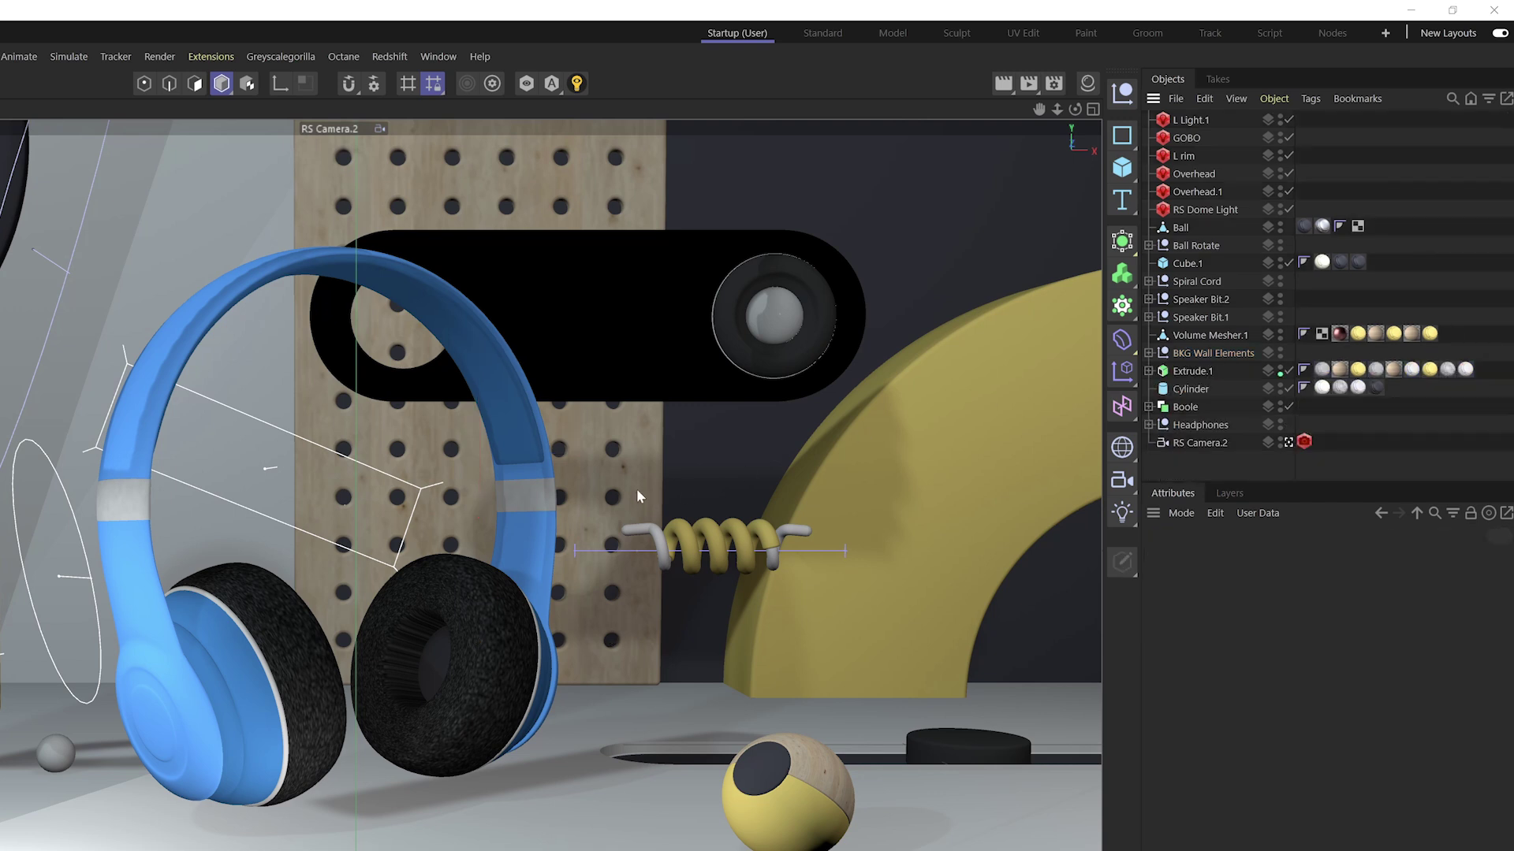
left_click(1149, 353)
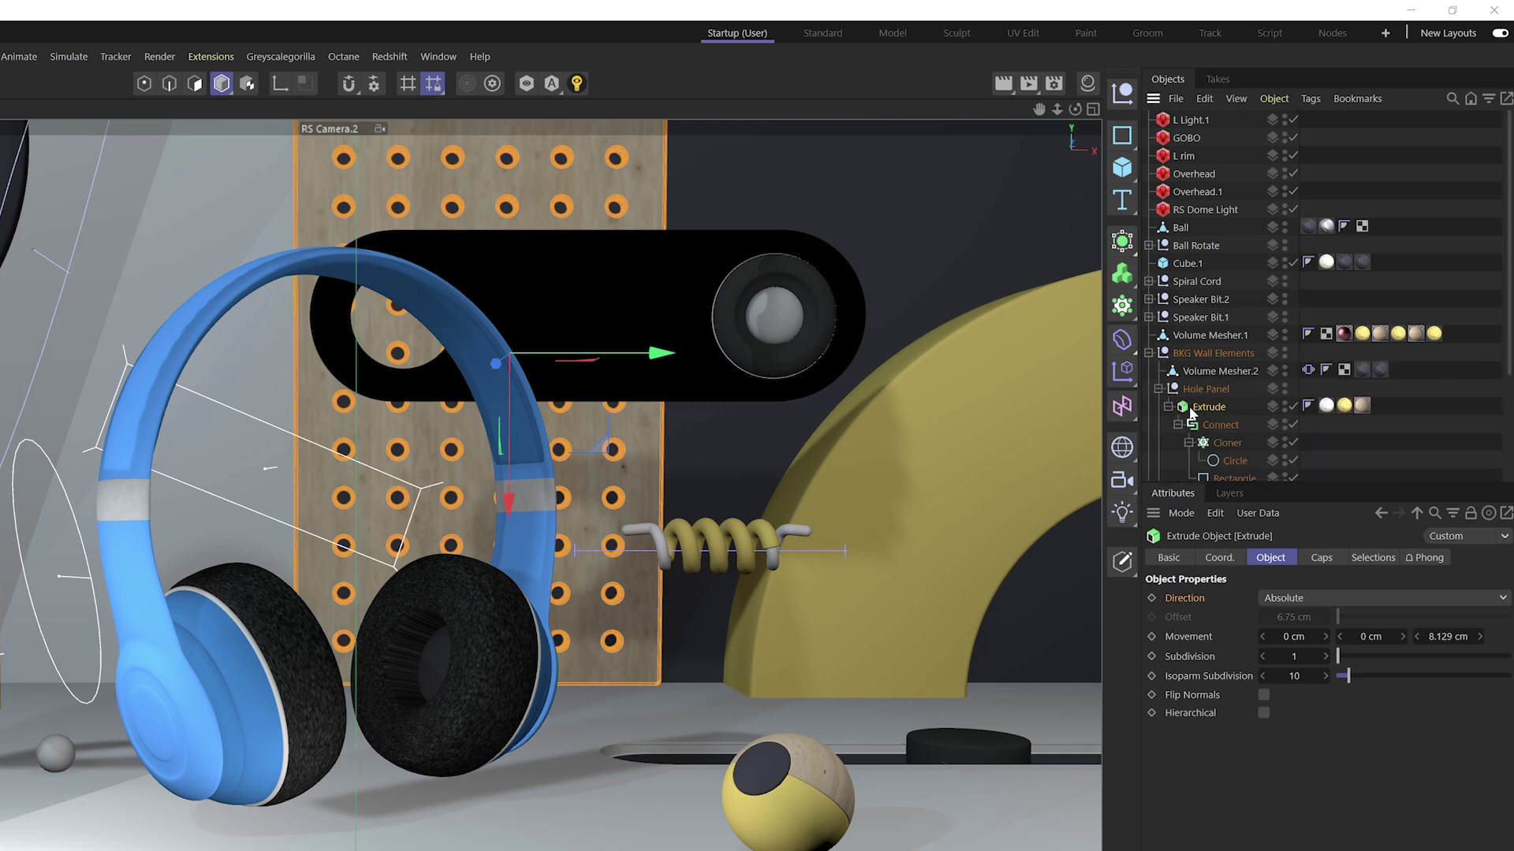
left_click(1148, 353)
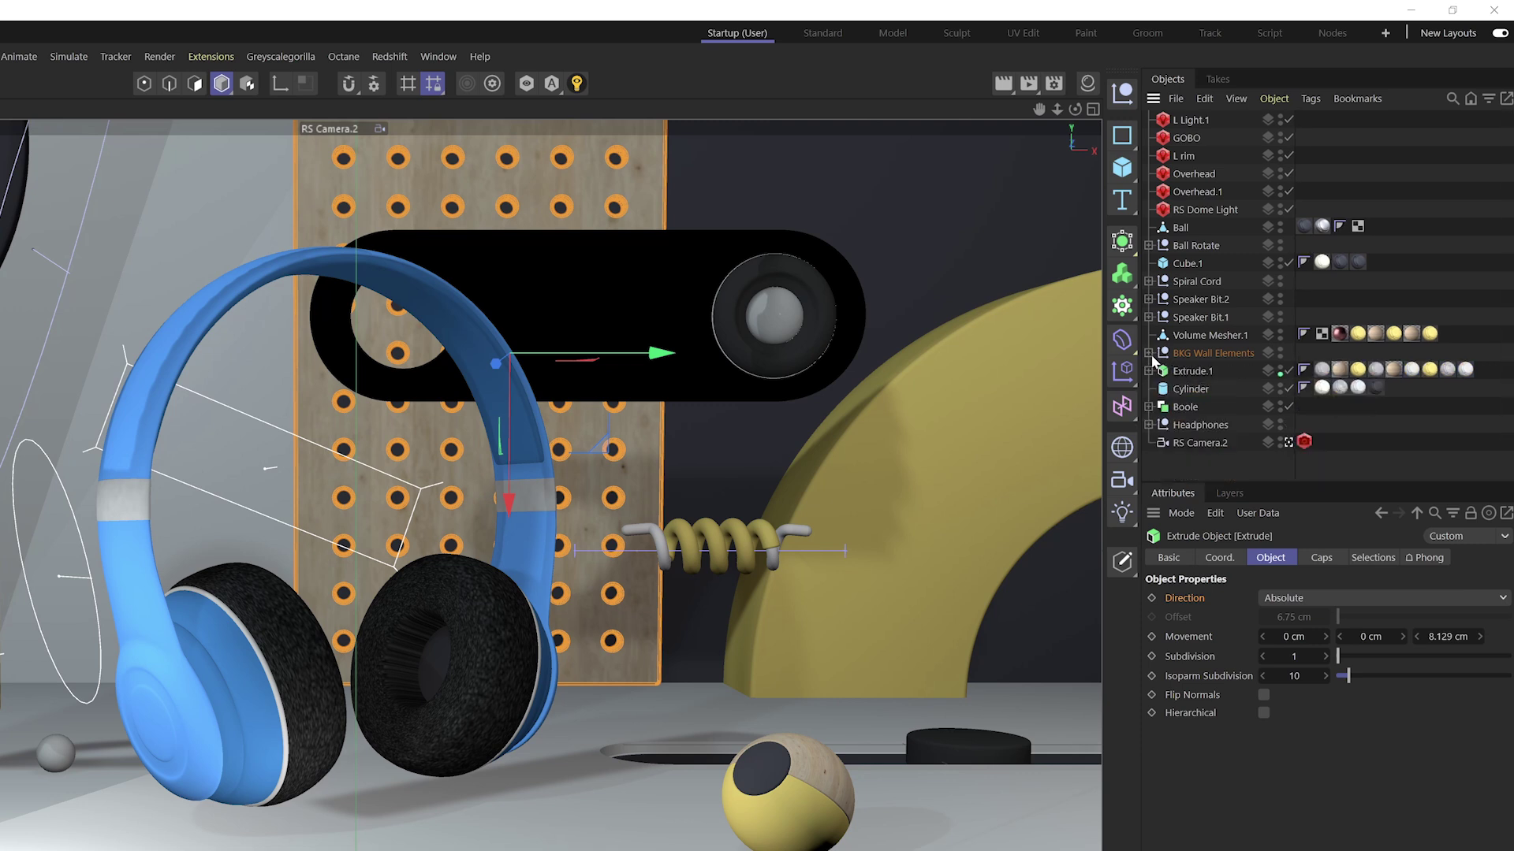
key("s")
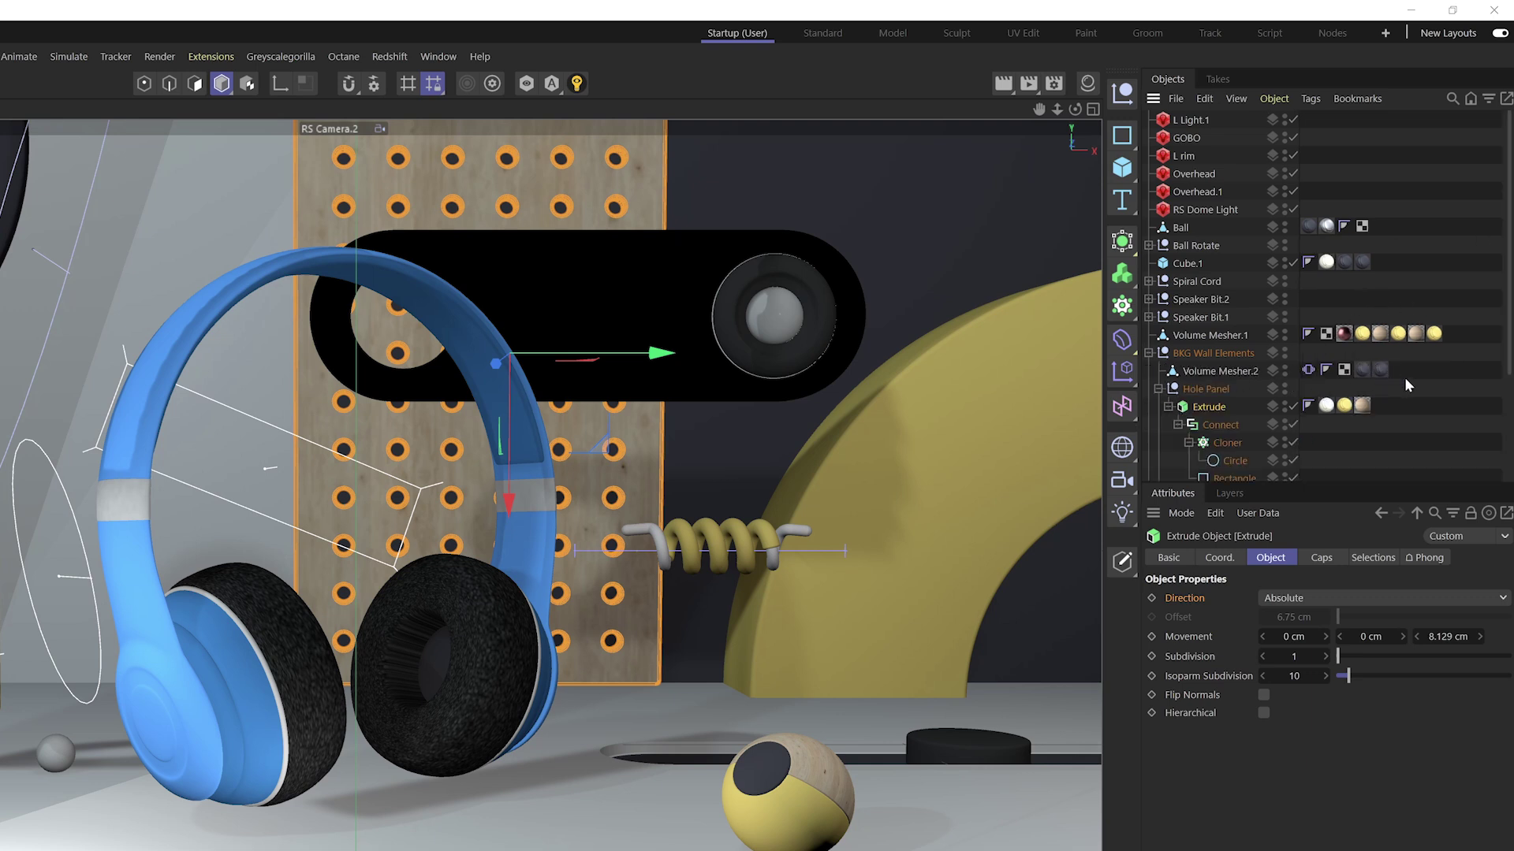
- Parent Ball under a Subdivision Surface and add a Bend deformer, then remove both again
left_click(1194, 228)
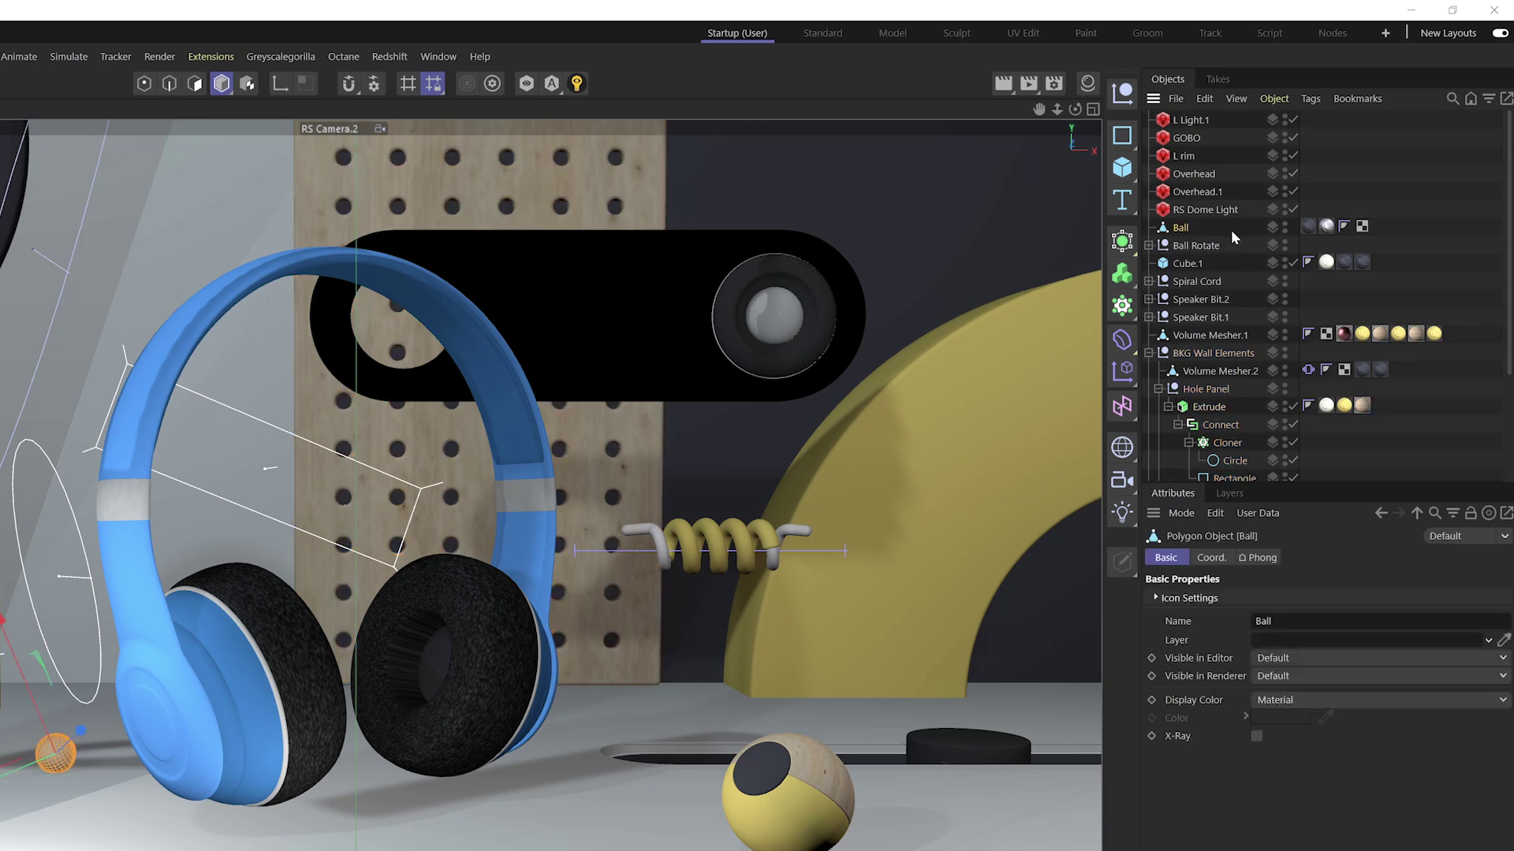
left_click_drag(1122, 240, 1183, 236)
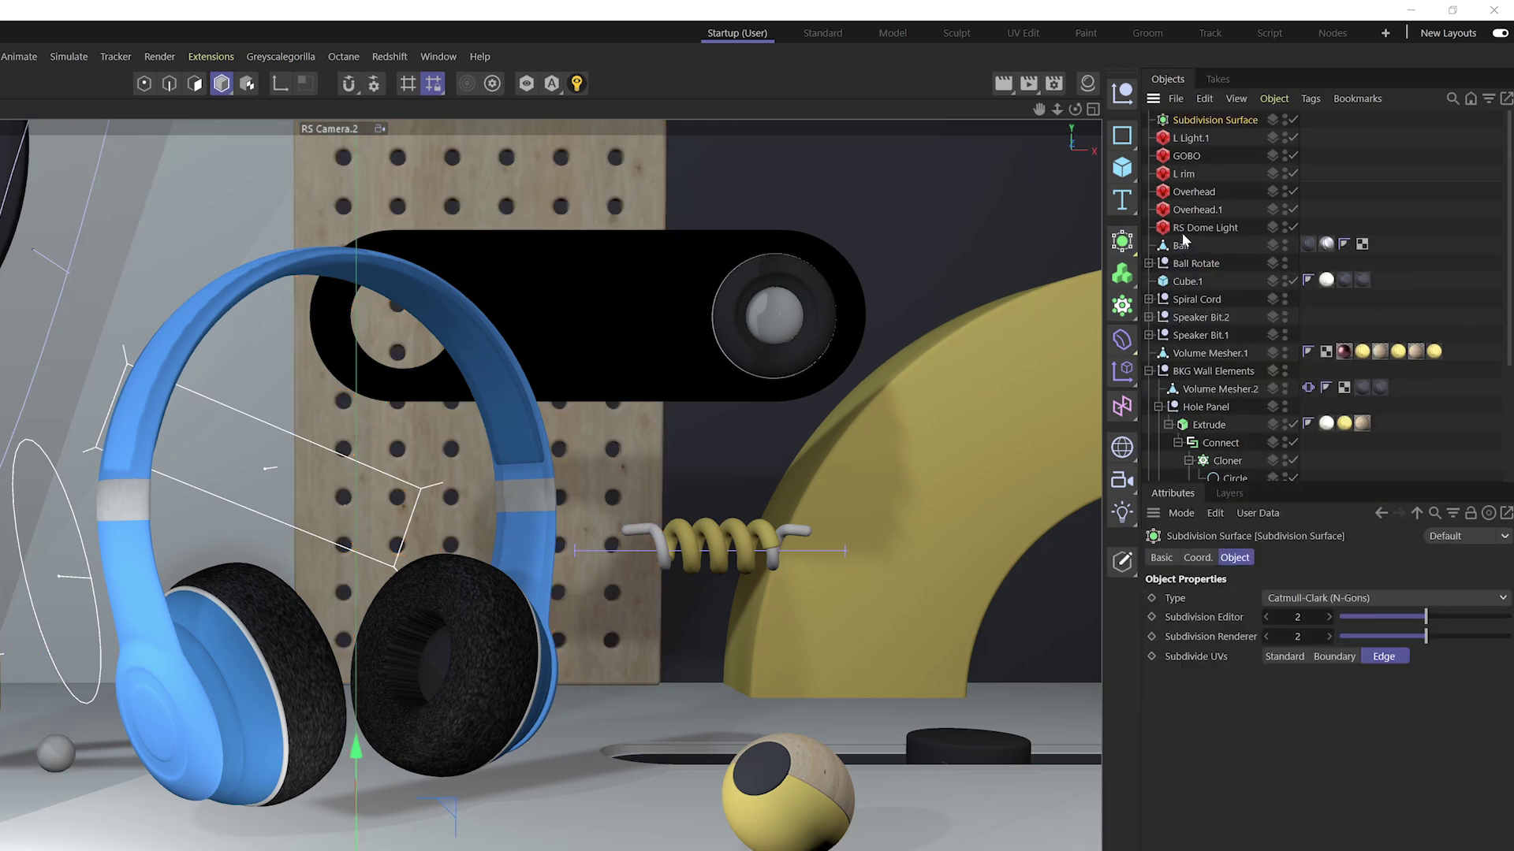
left_click_drag(1210, 122, 1178, 245)
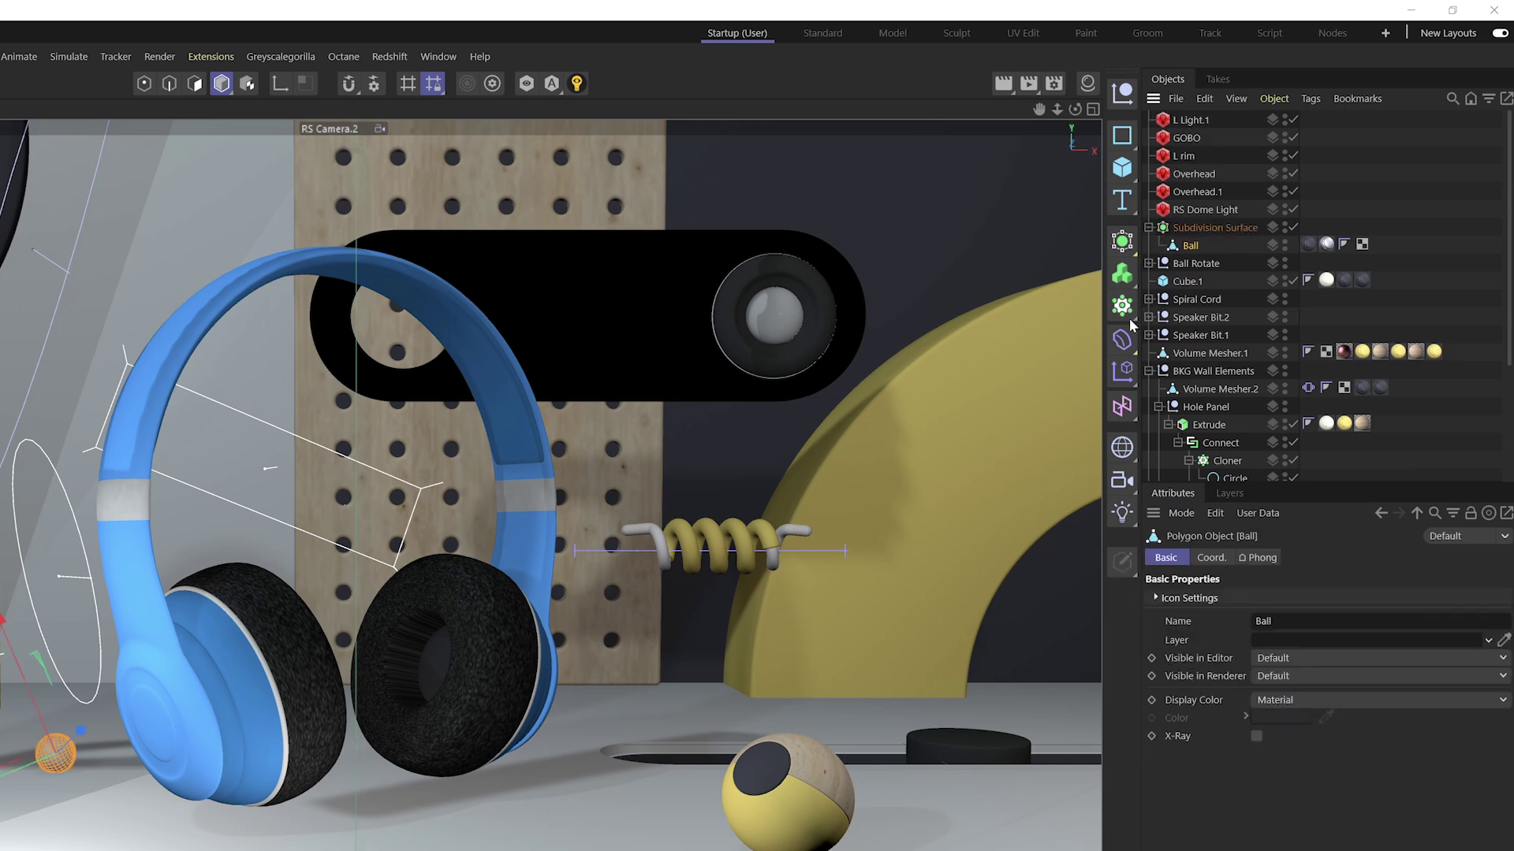
left_click_drag(1122, 338, 1182, 364)
left_click_drag(1191, 120, 1196, 270)
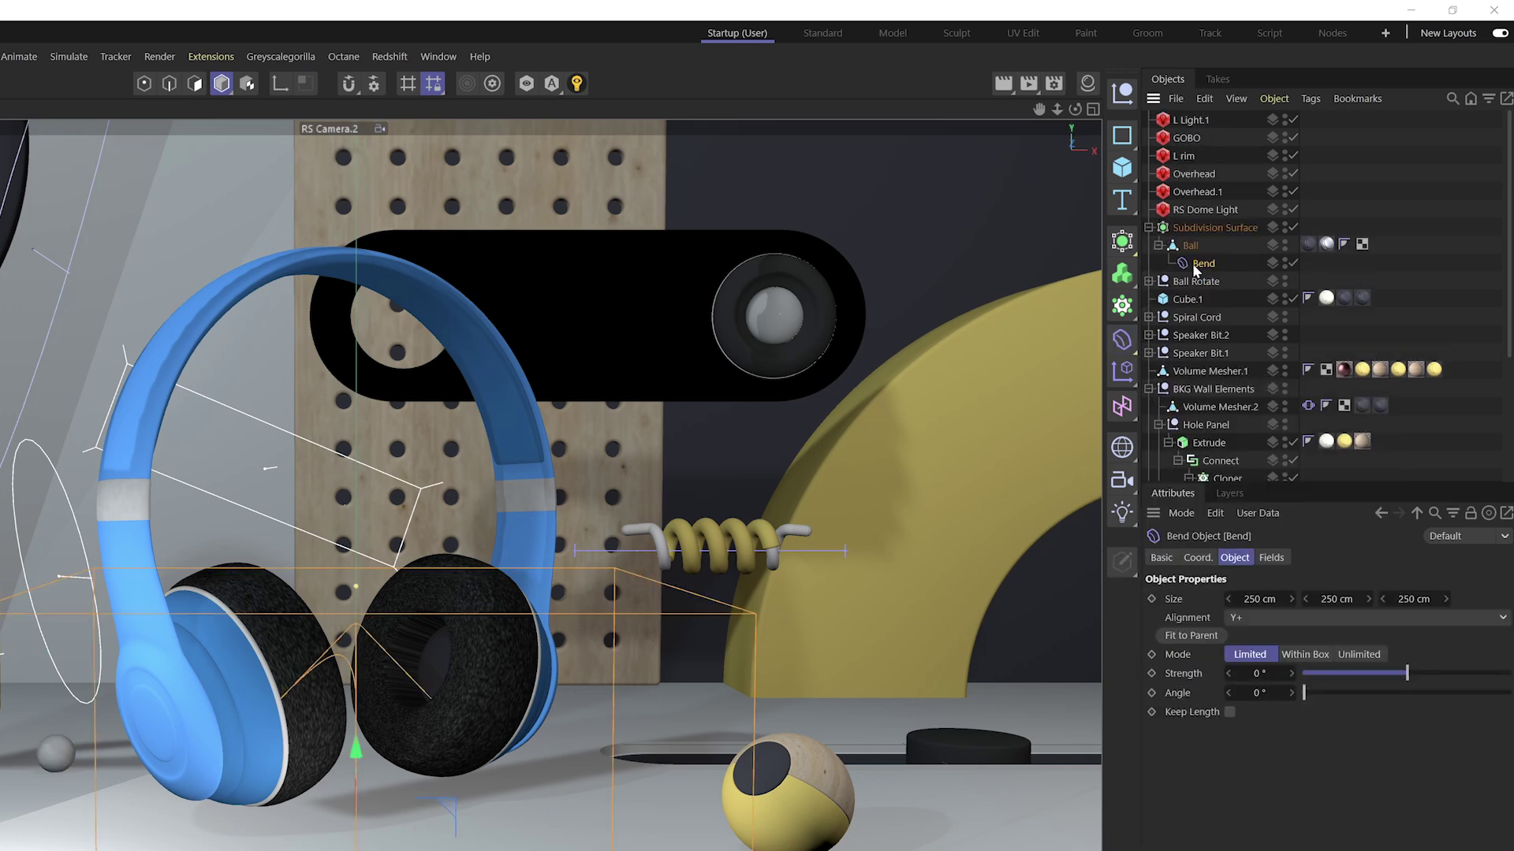
left_click(1214, 227)
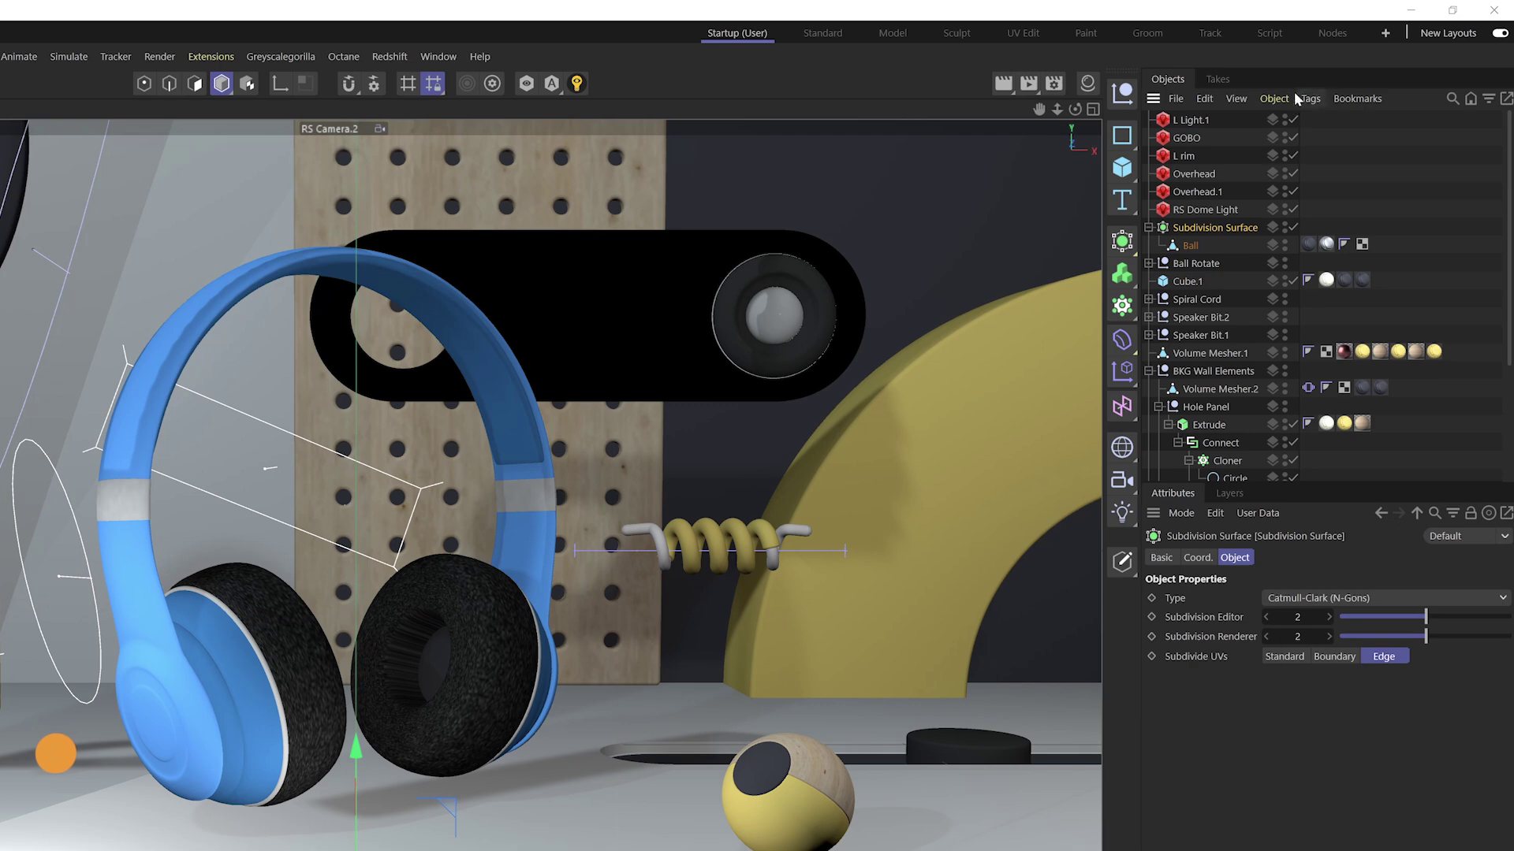
left_click(1274, 99)
left_click(1279, 382)
- Wrap Ball in a new Subdivision Surface from the Generators palette
left_click(1180, 229)
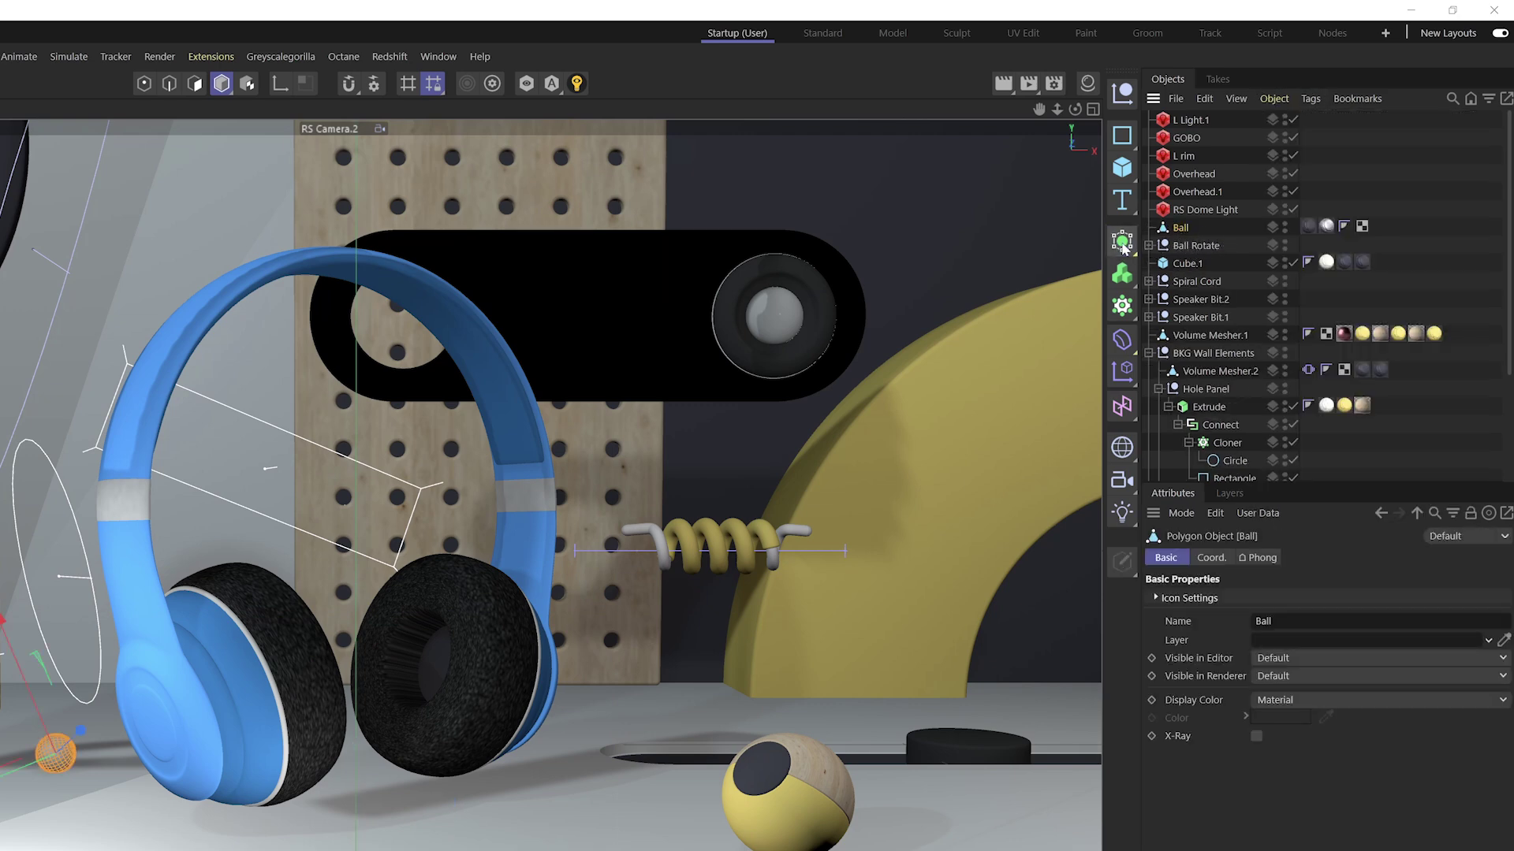
left_click(1122, 245)
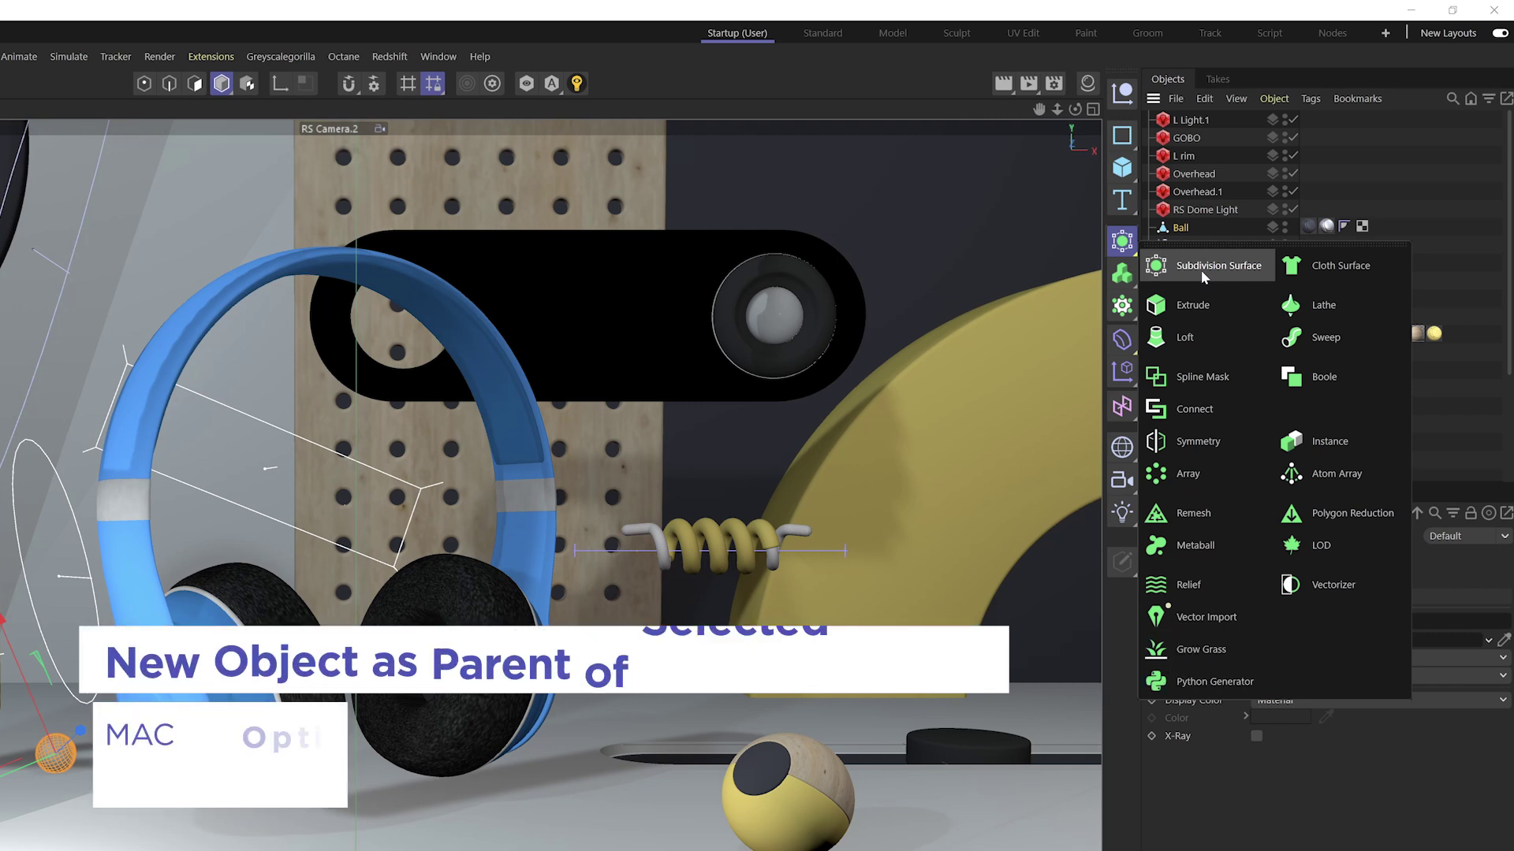
left_click(1203, 269, "alt")
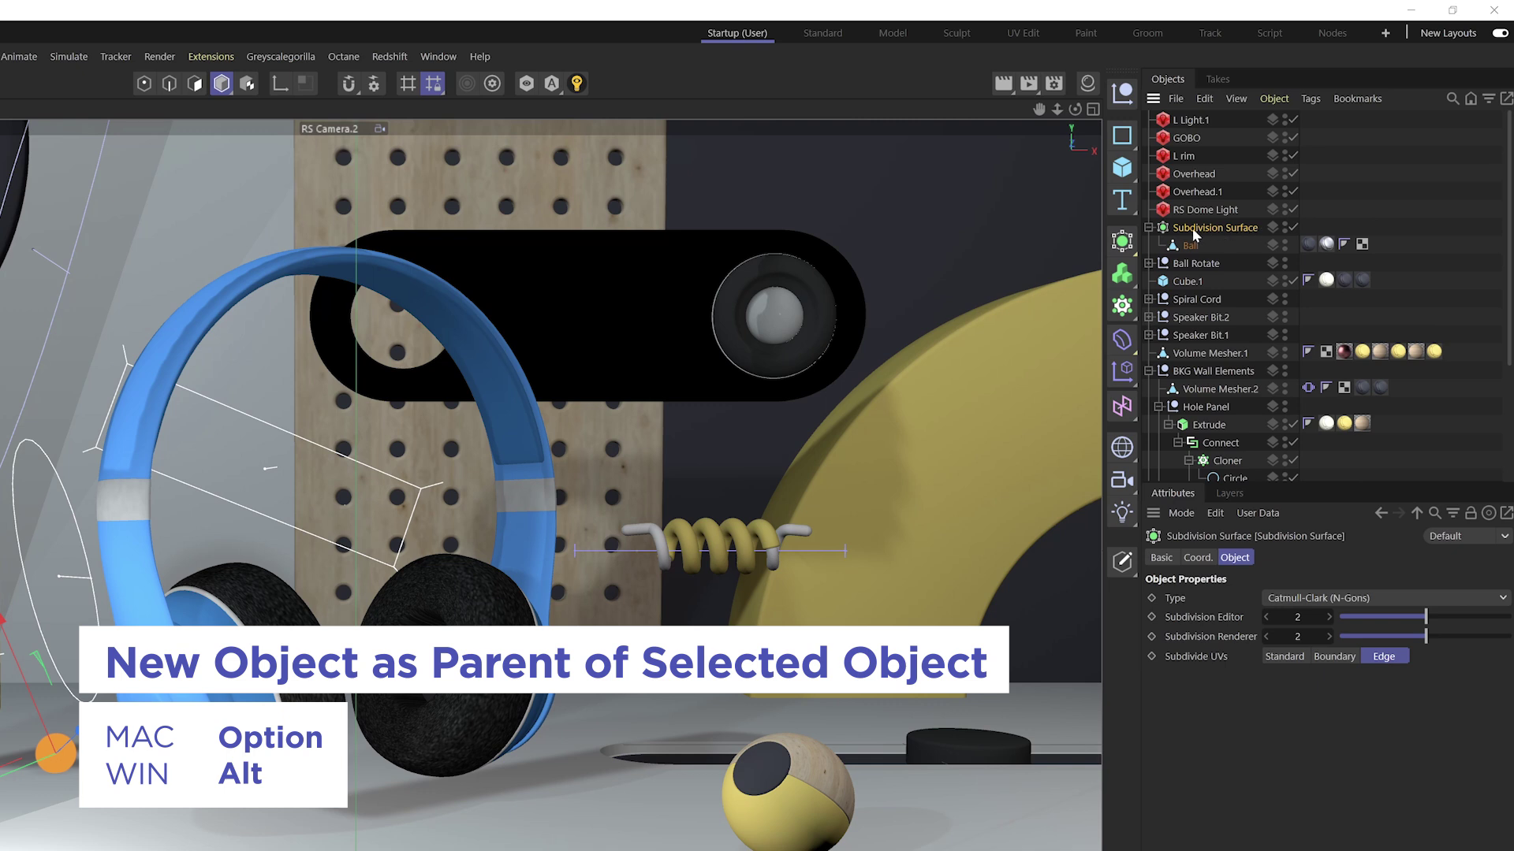
left_click(1207, 246)
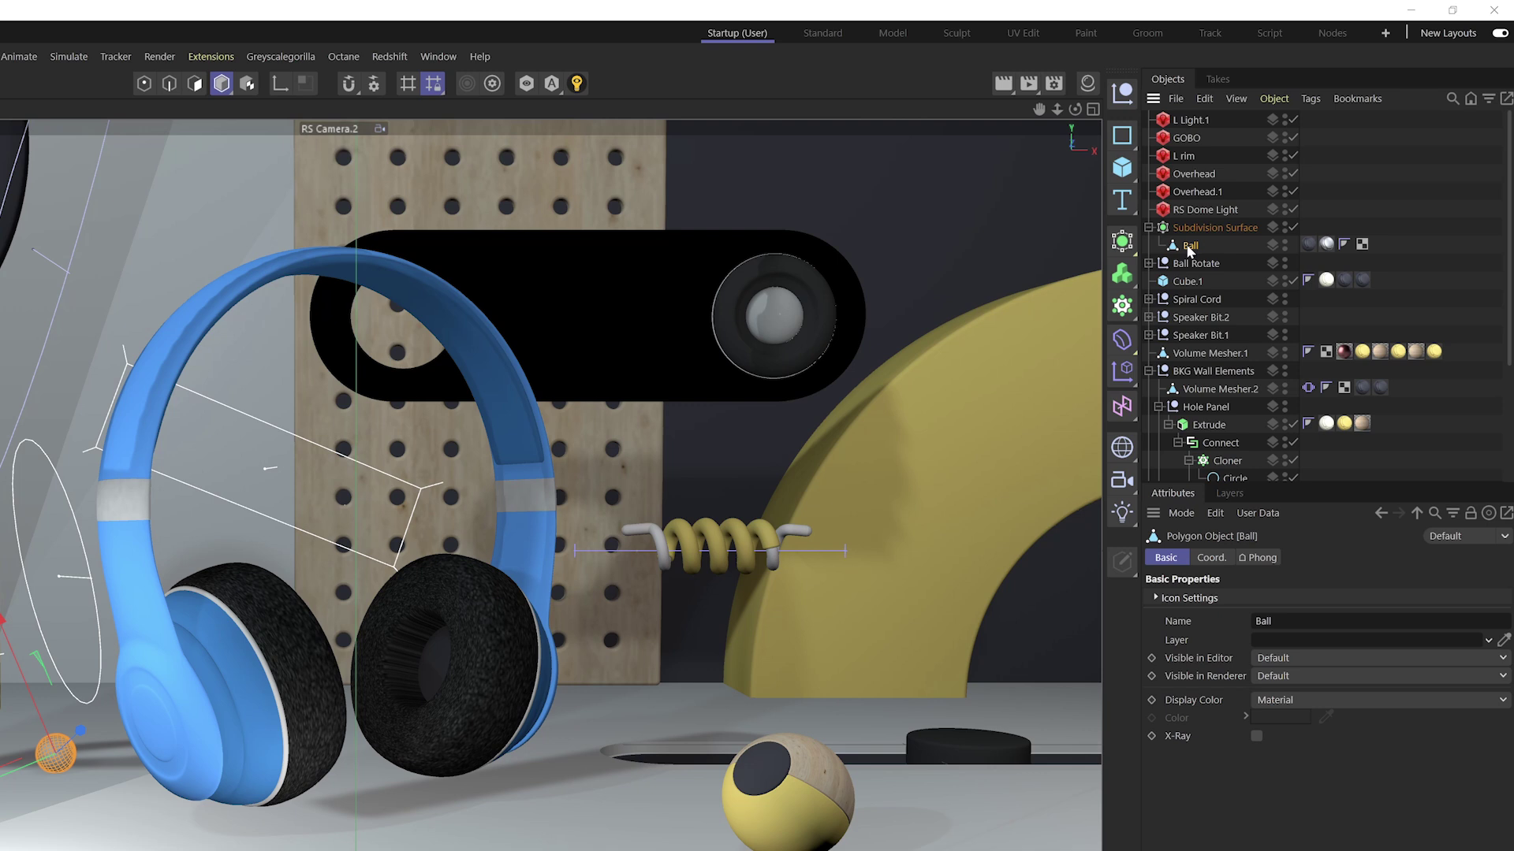
- Add a Bend deformer inside Ball, an Extrude as its parent, and a Shear deformer inside it
left_click(1120, 341)
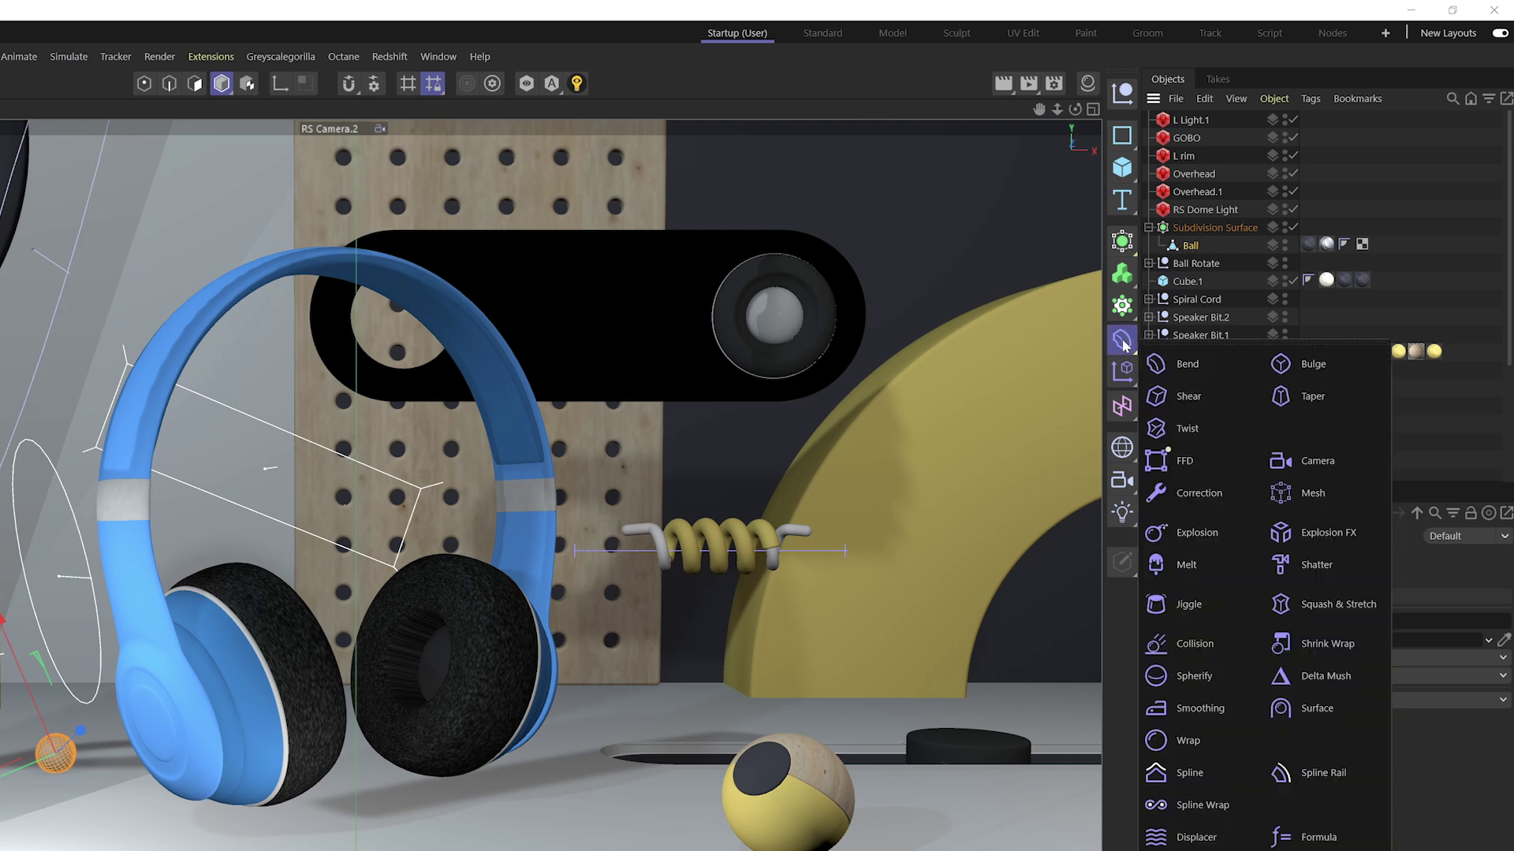
left_click(1236, 371, "shift")
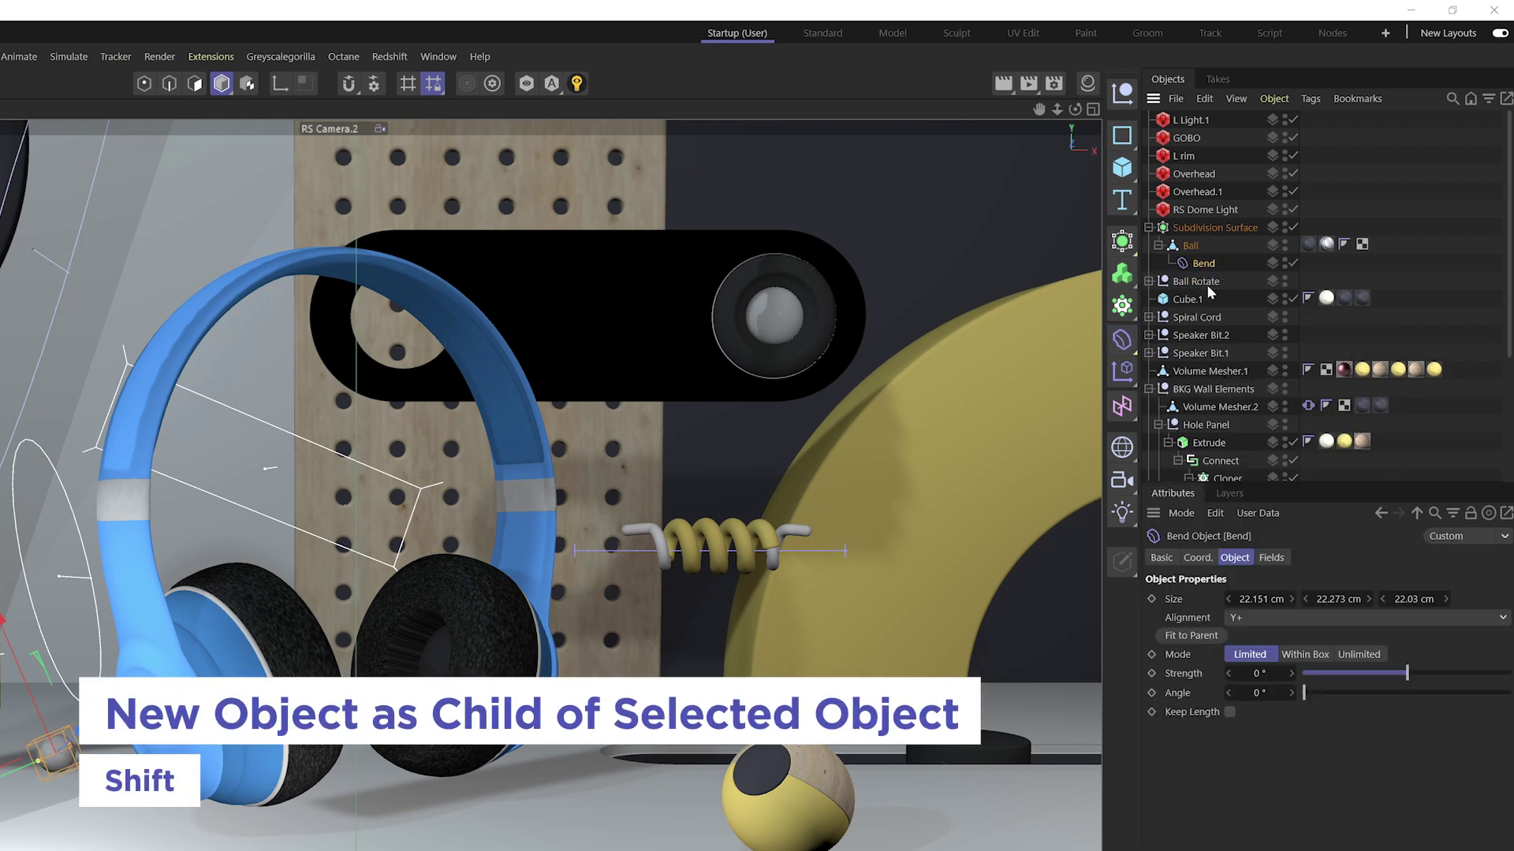
left_click(1194, 246)
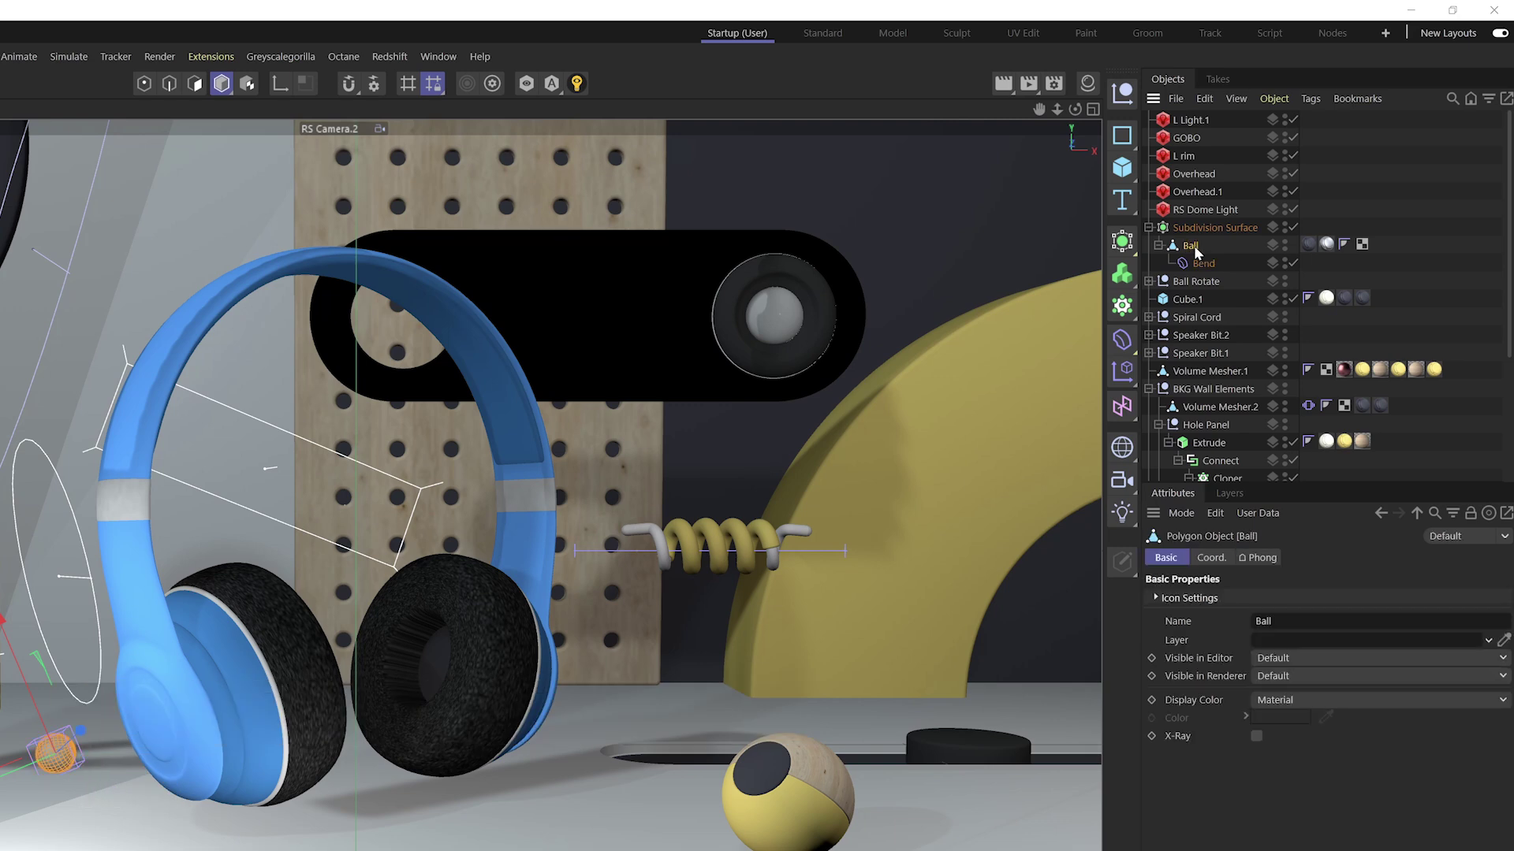
left_click(1125, 244)
left_click(1172, 311, "alt")
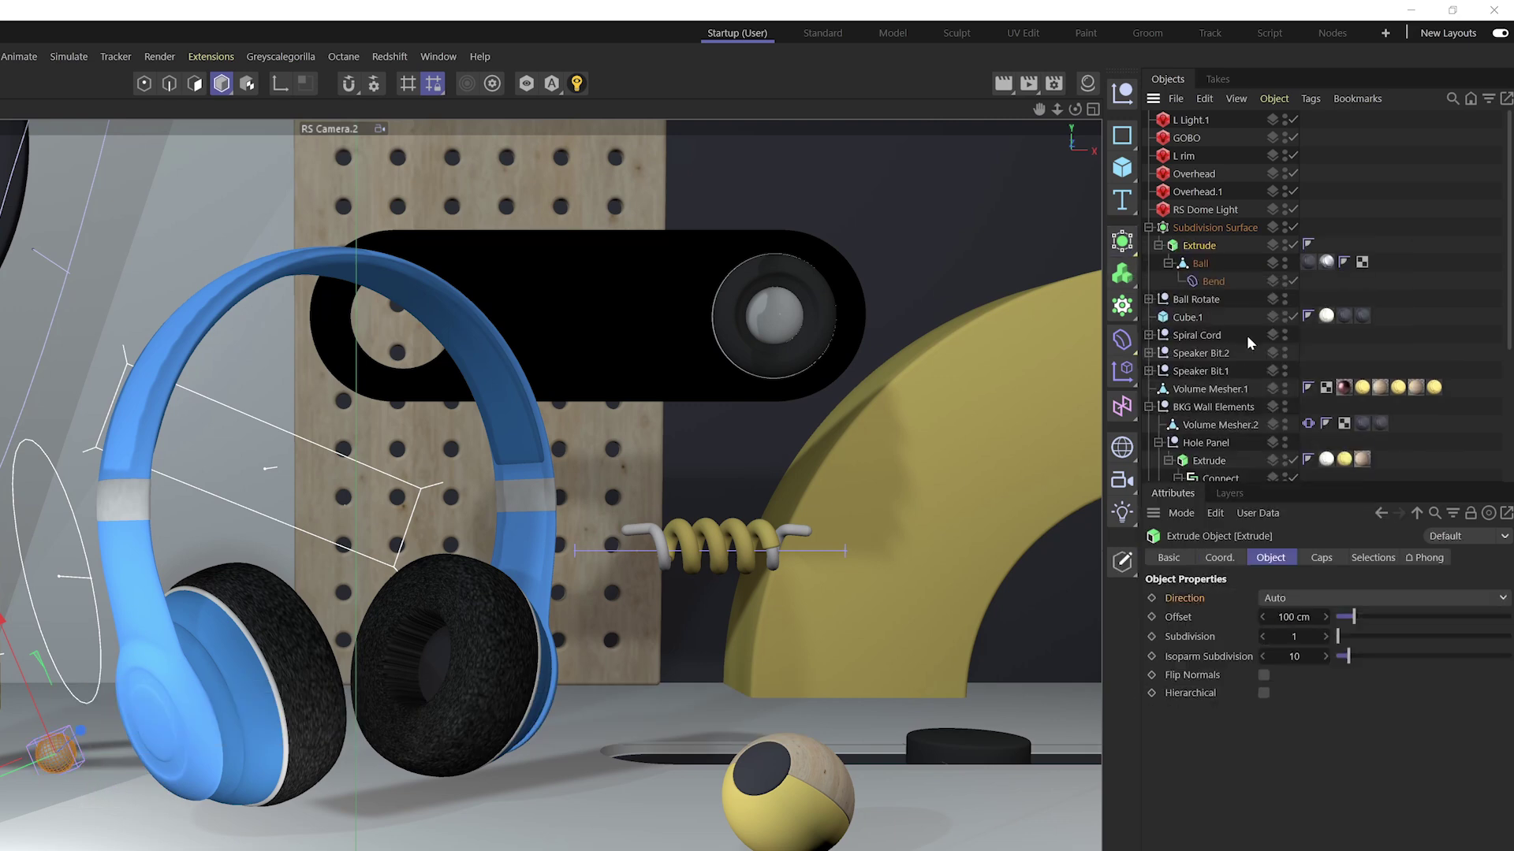
left_click(1198, 265)
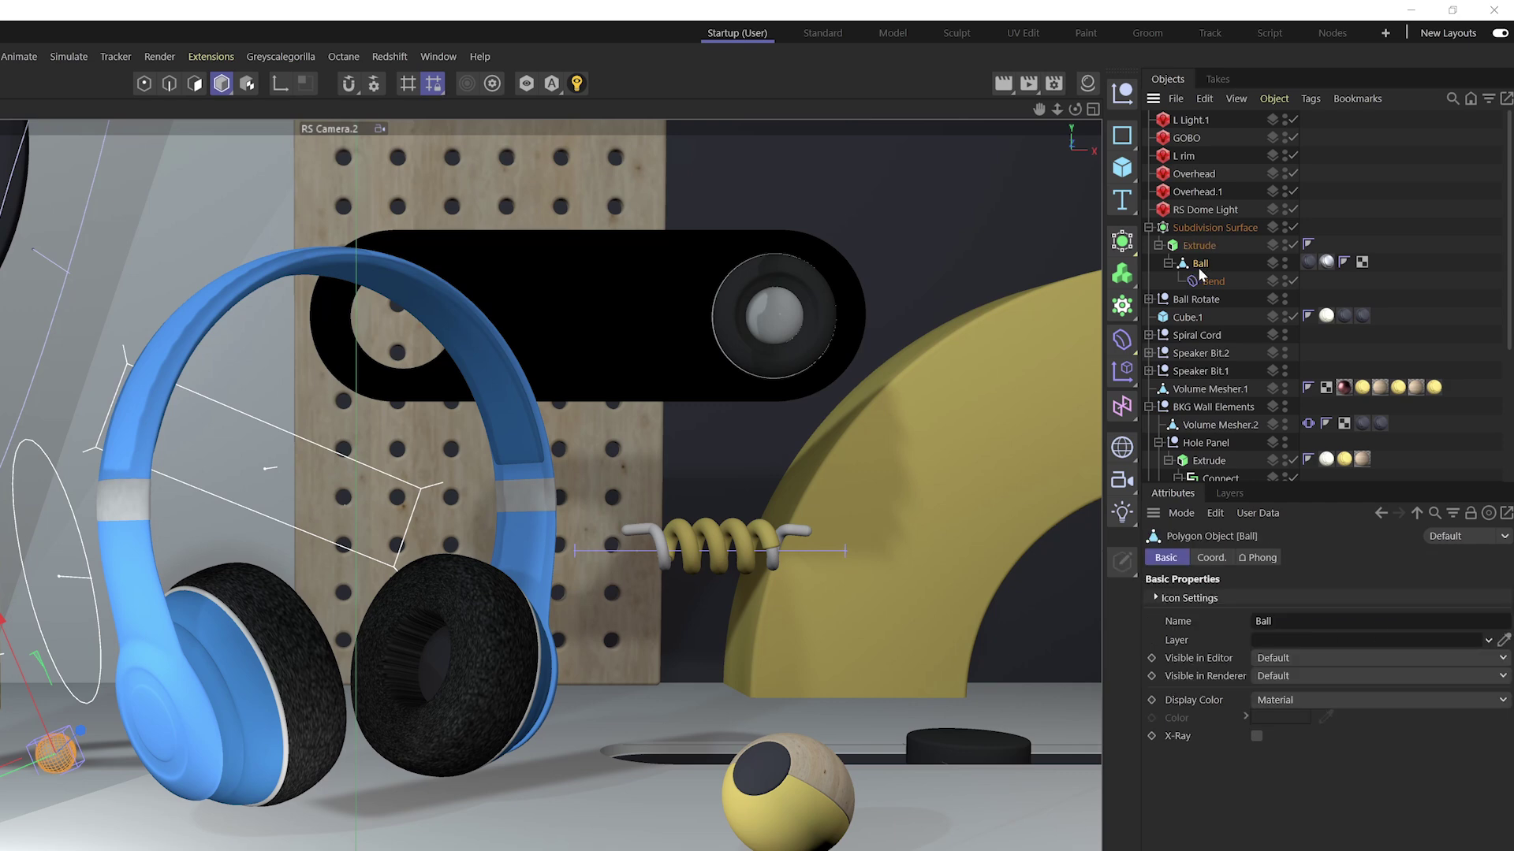
left_click(1122, 339)
left_click(1194, 392, "shift")
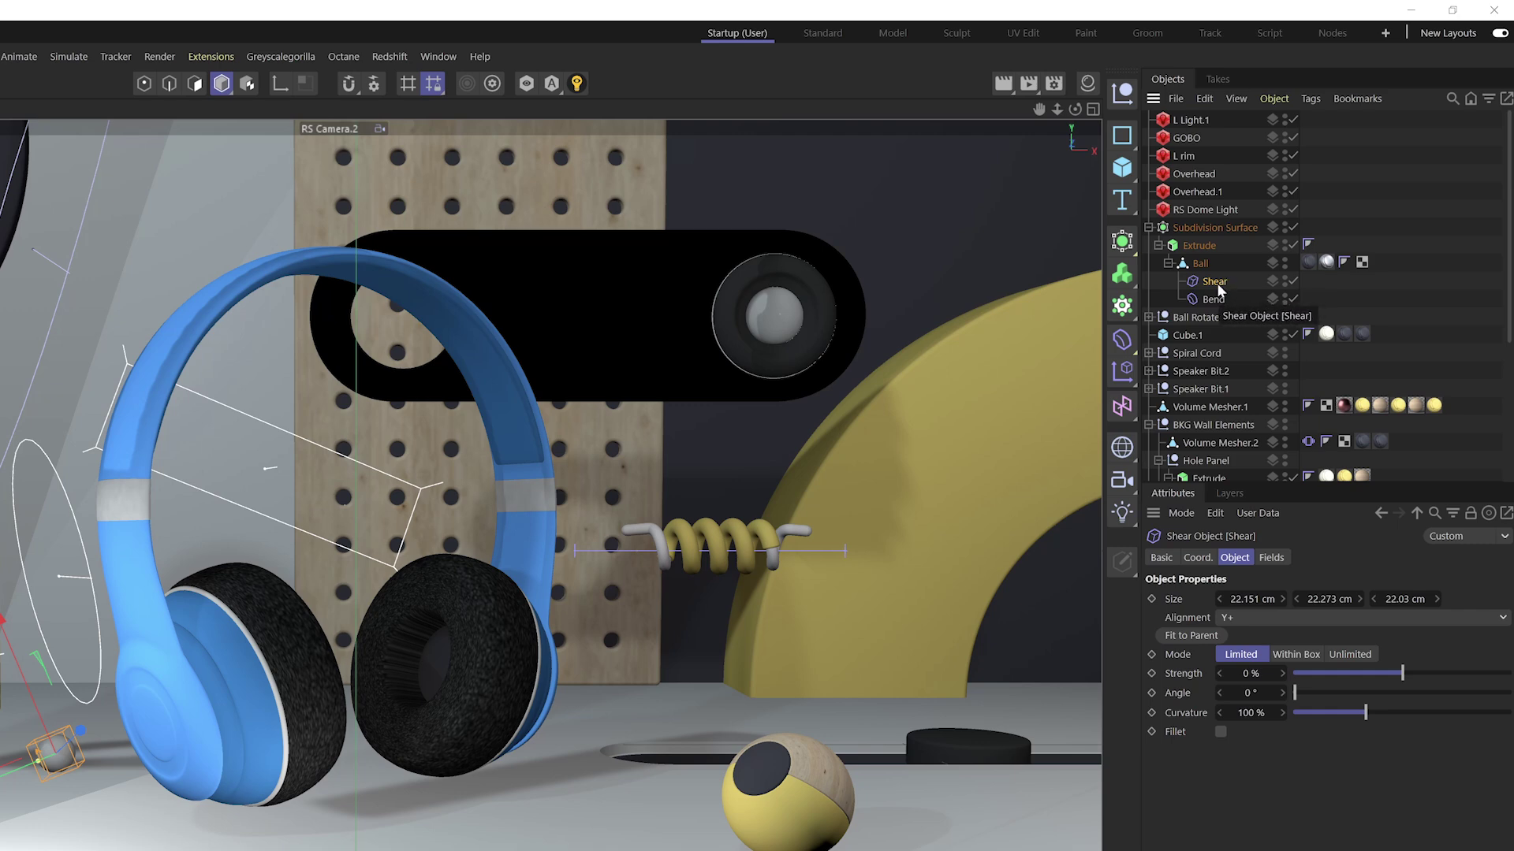
- Undo the Shear and Bend deformers and move Ball back to the top level
key("ctrl+z")
left_click(1274, 98)
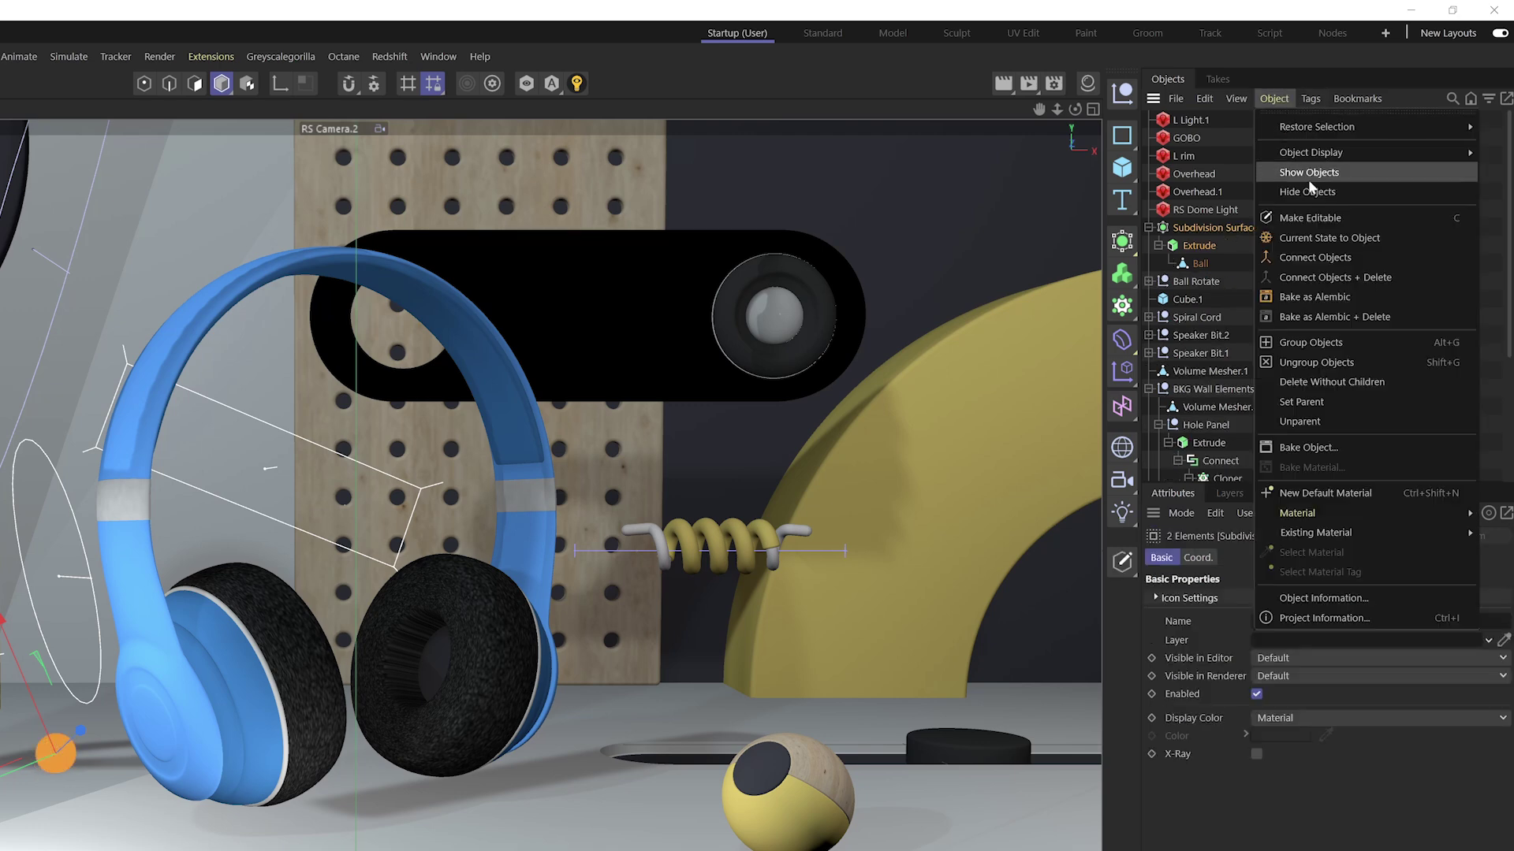
left_click(1325, 400)
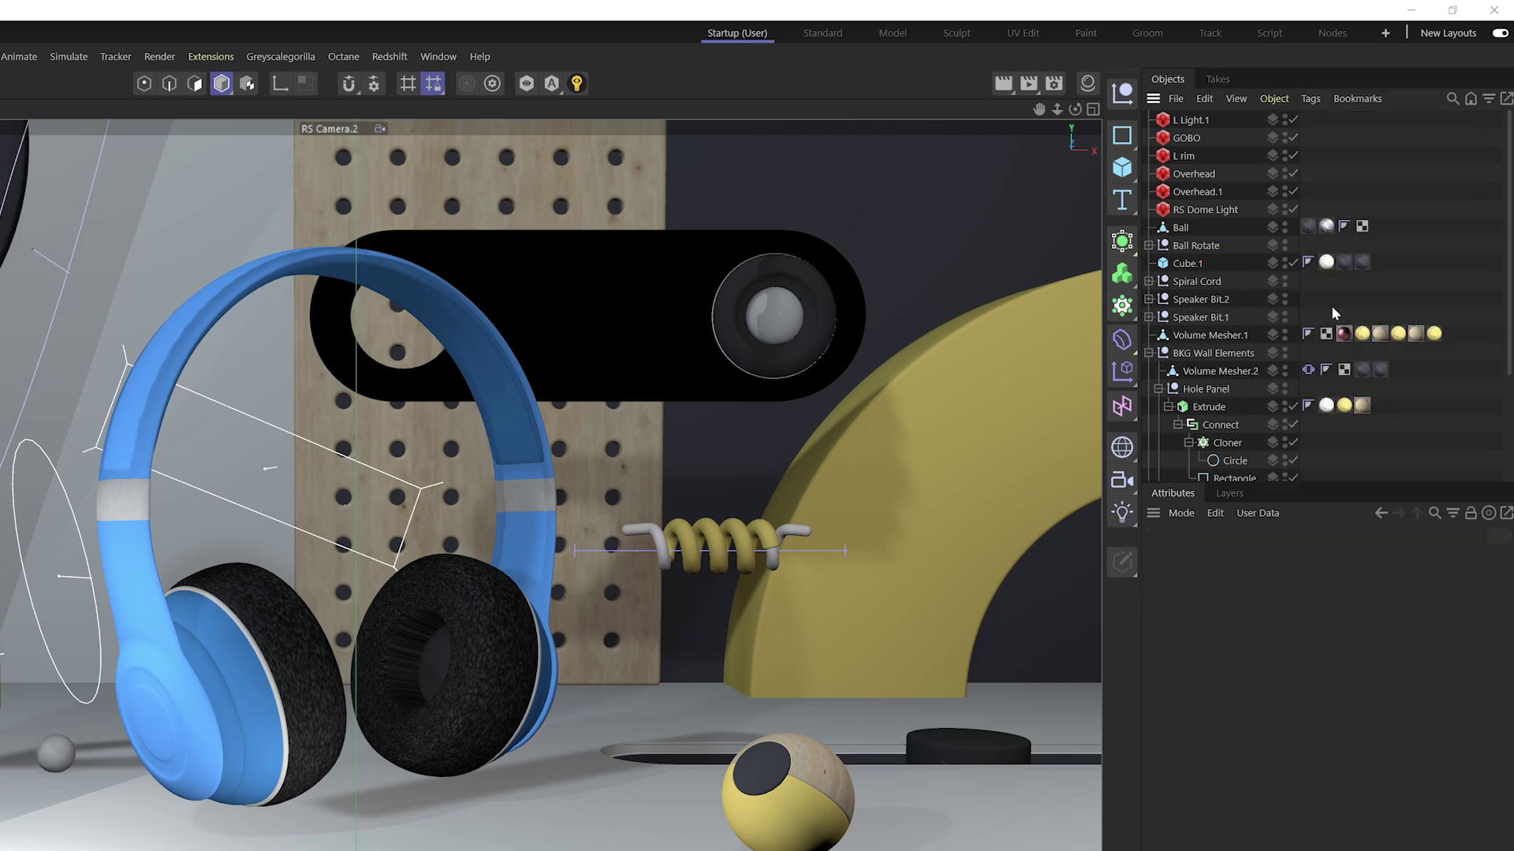
left_click(1182, 229)
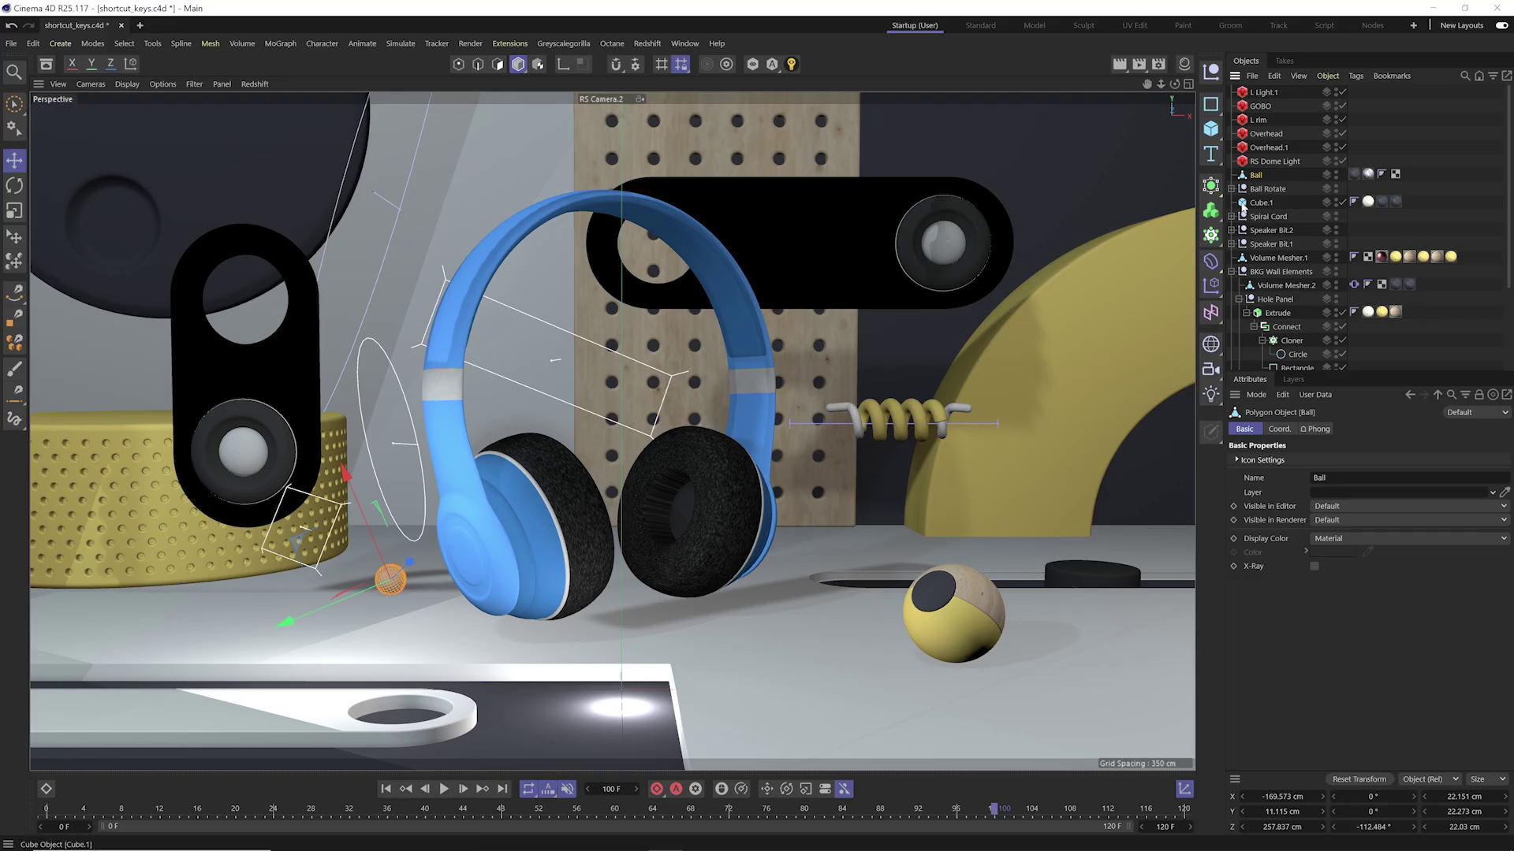
- Add a Cube as a child of Ball and reset its position and rotation to zero
left_click_drag(1211, 128, 1325, 156)
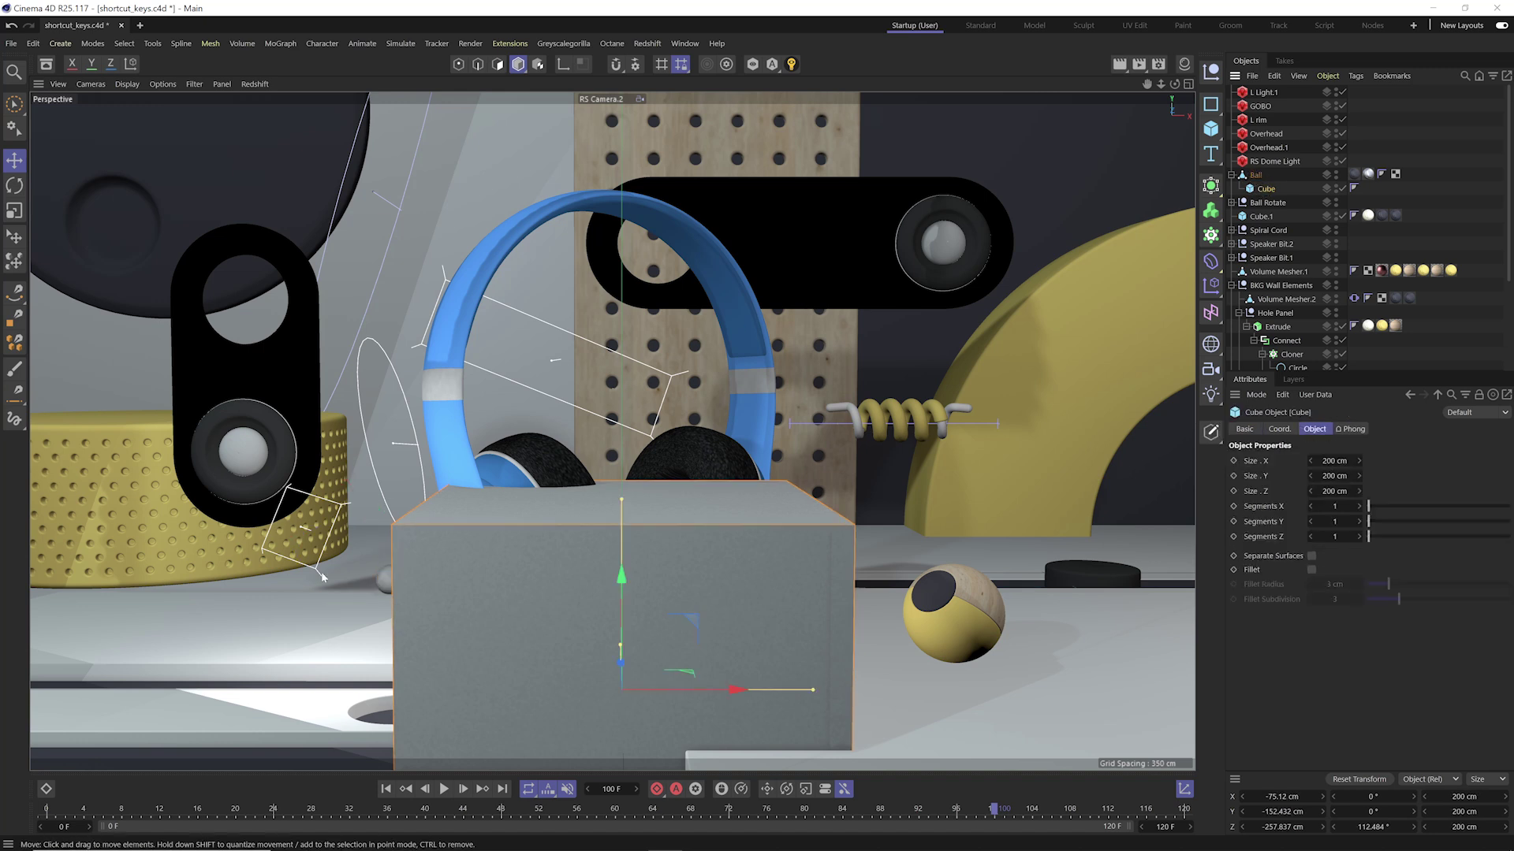
left_click(381, 587)
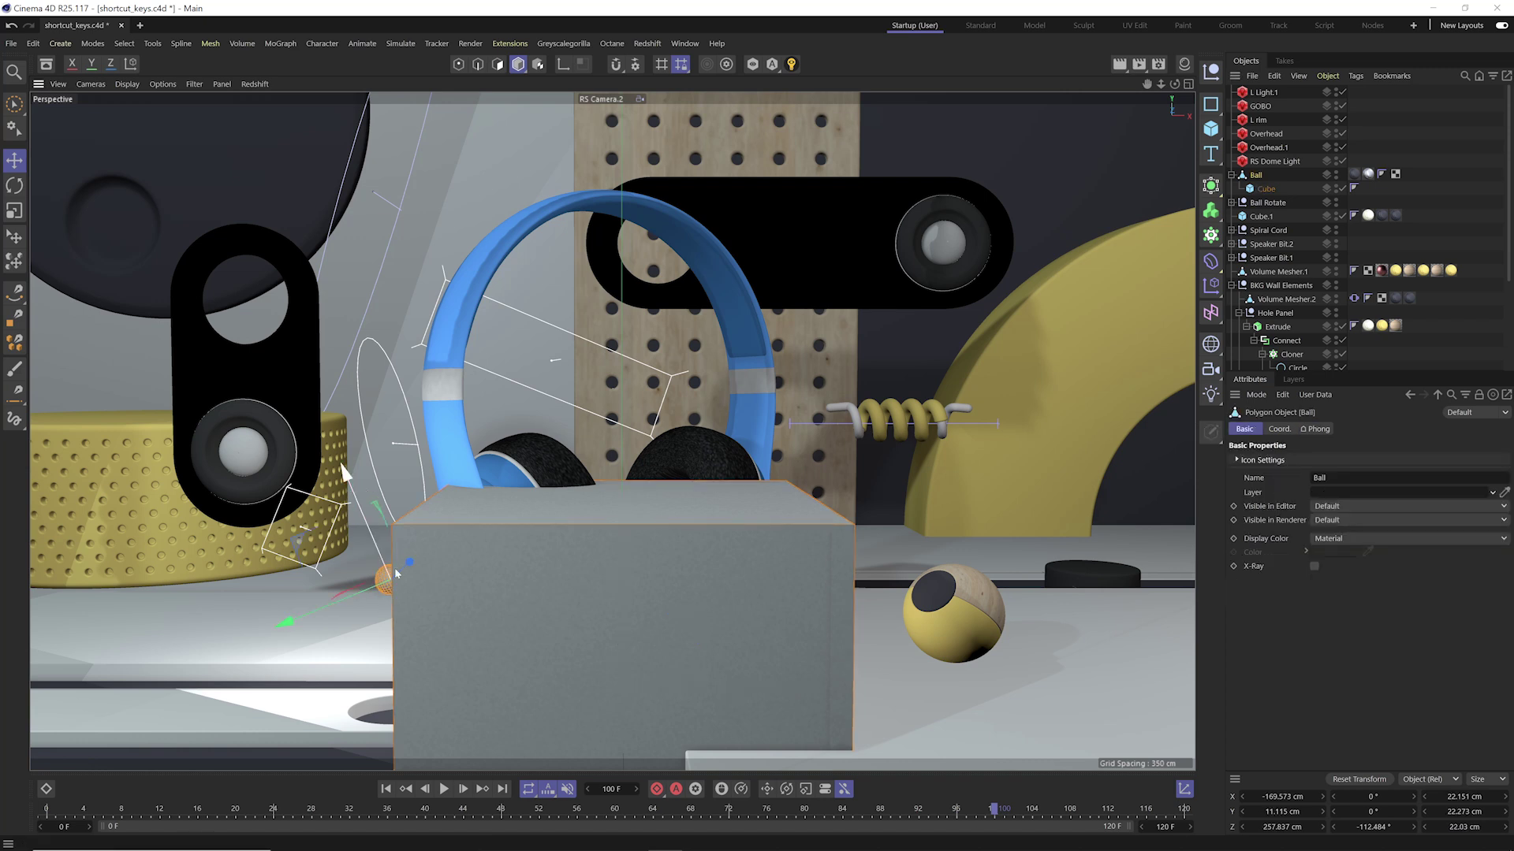
left_click(575, 581)
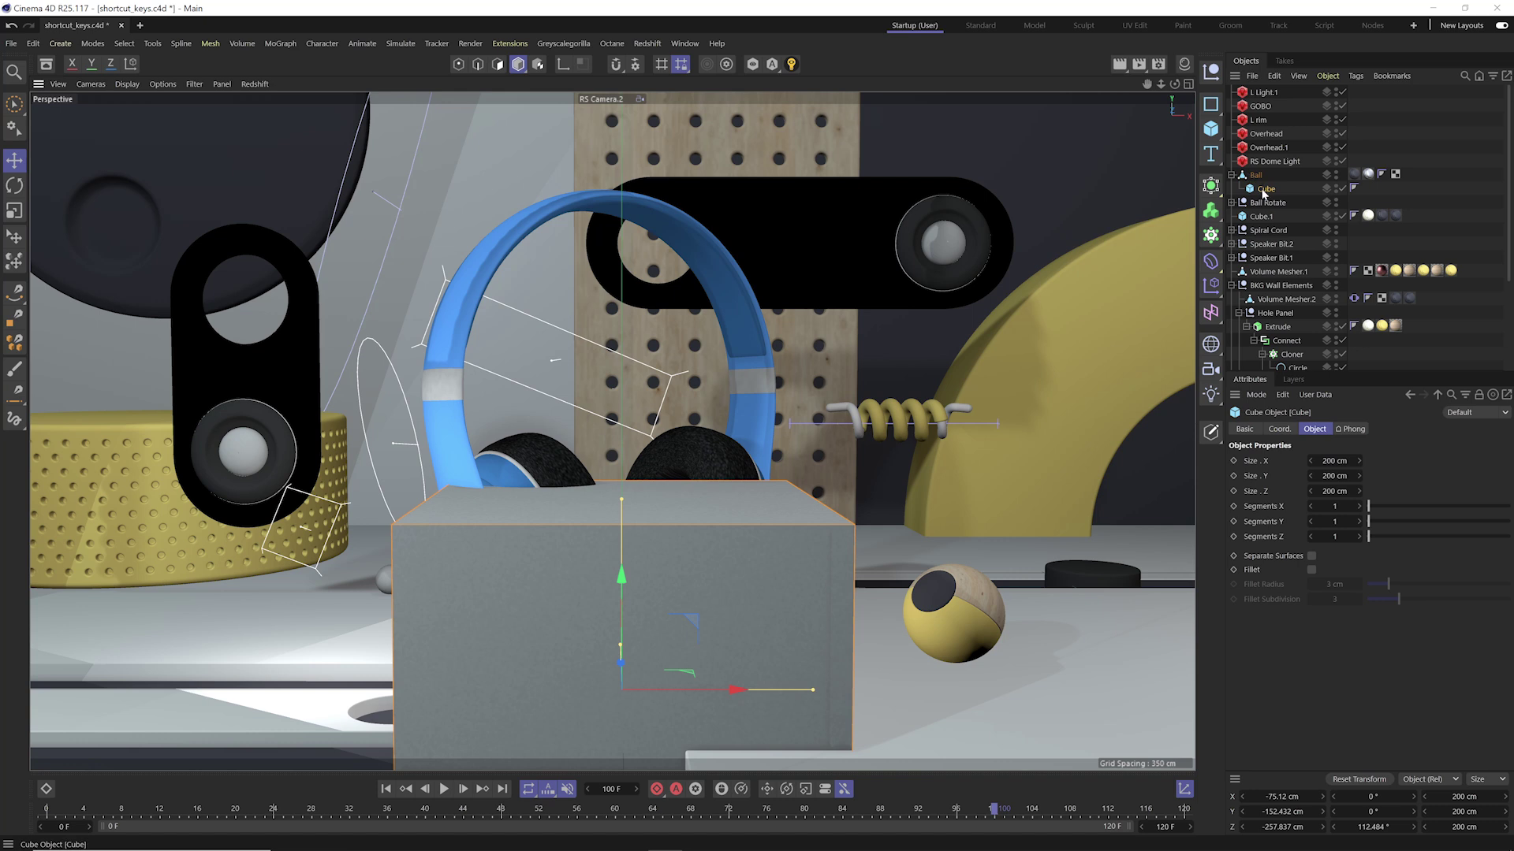
left_click(1358, 779)
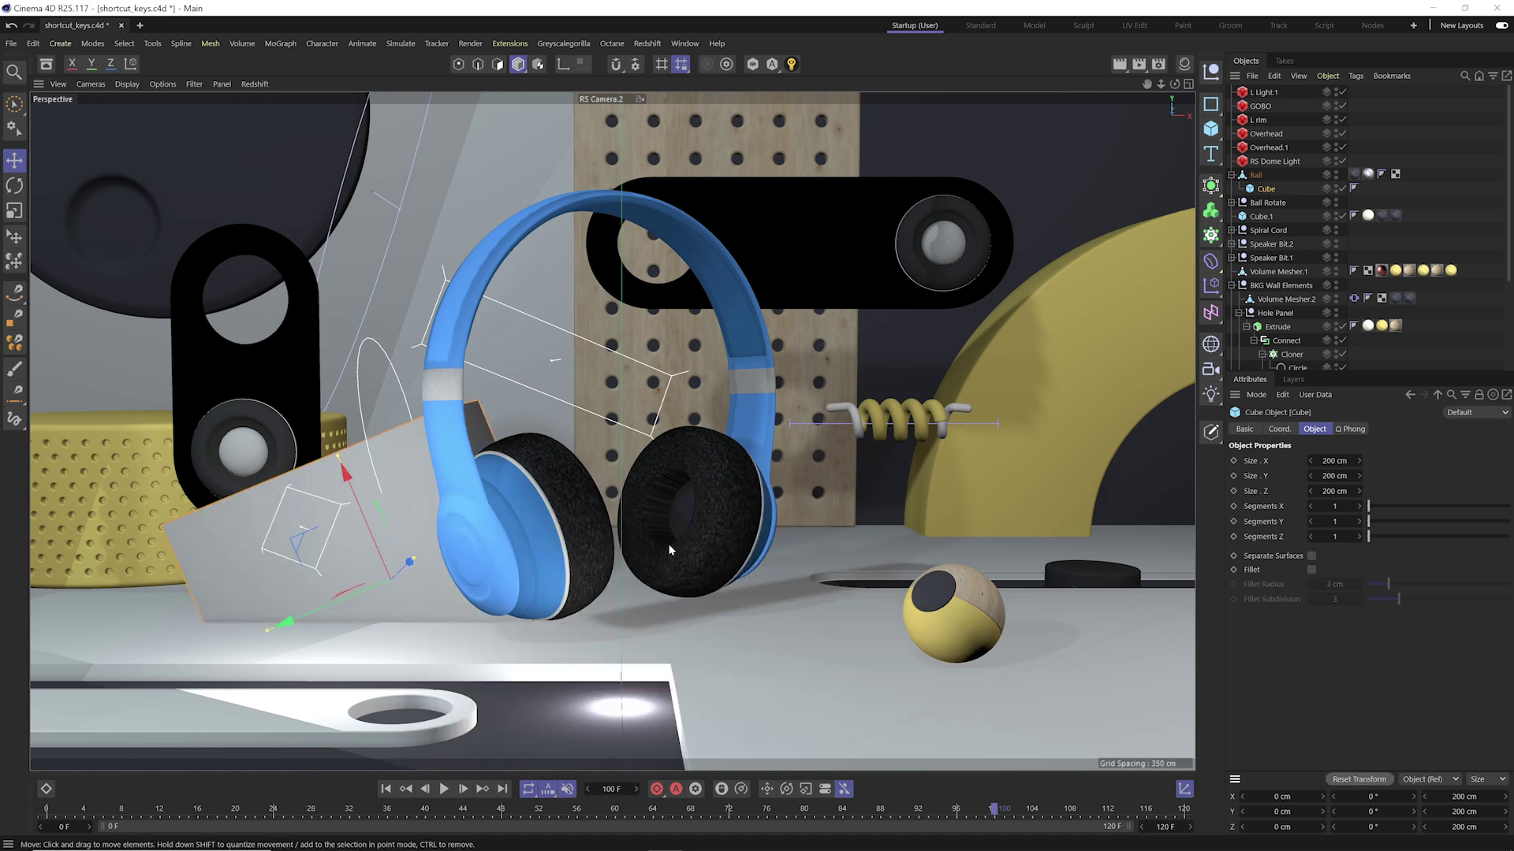
- Move the Cube out of the Ball hierarchy and delete it
left_click_drag(1266, 190, 1260, 170)
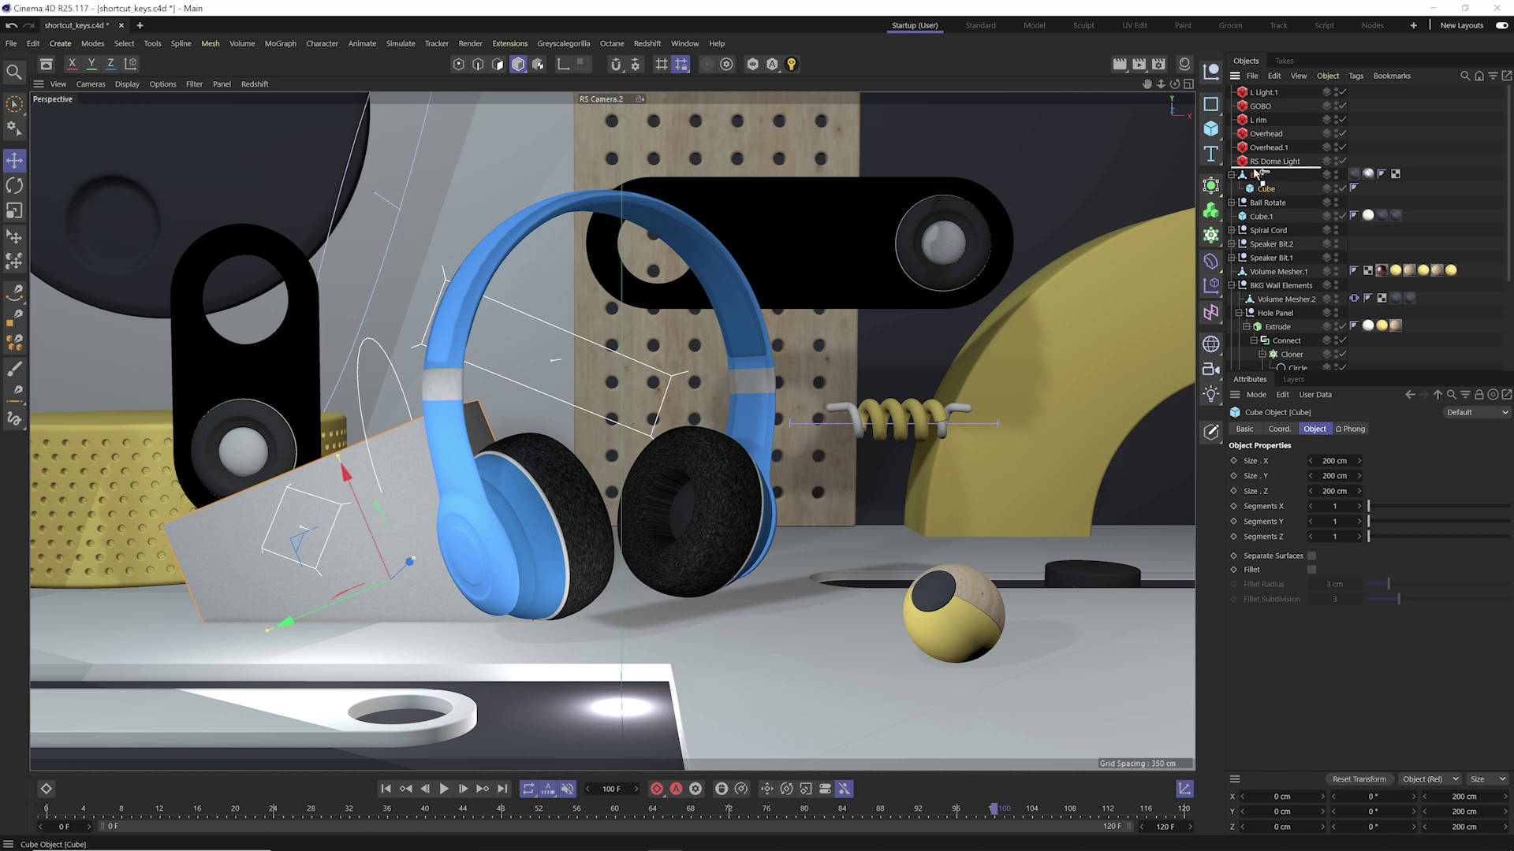
left_click(1255, 189)
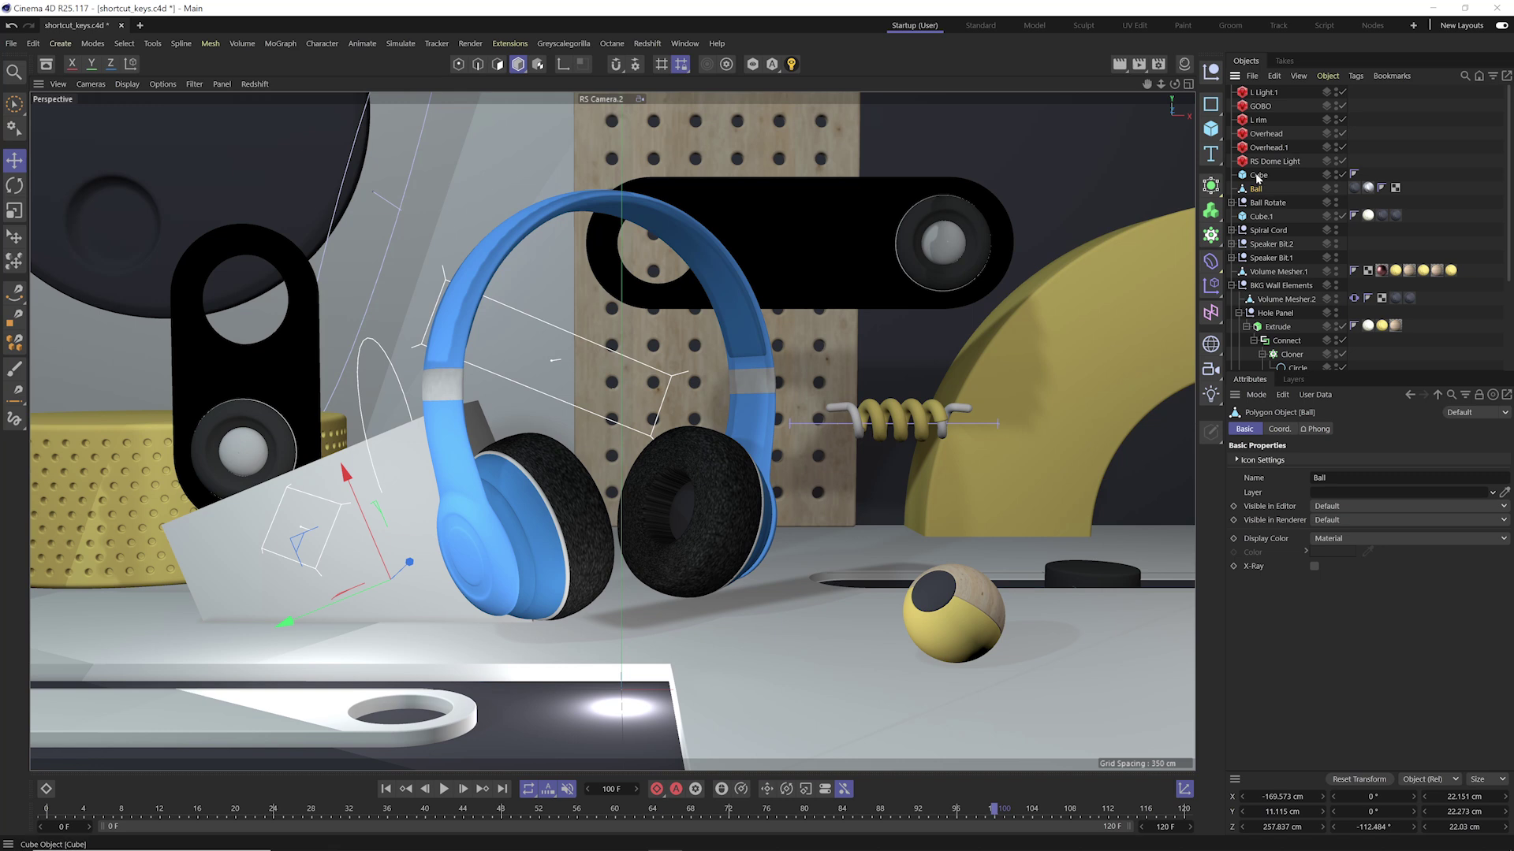
left_click(1264, 176)
key("Delete")
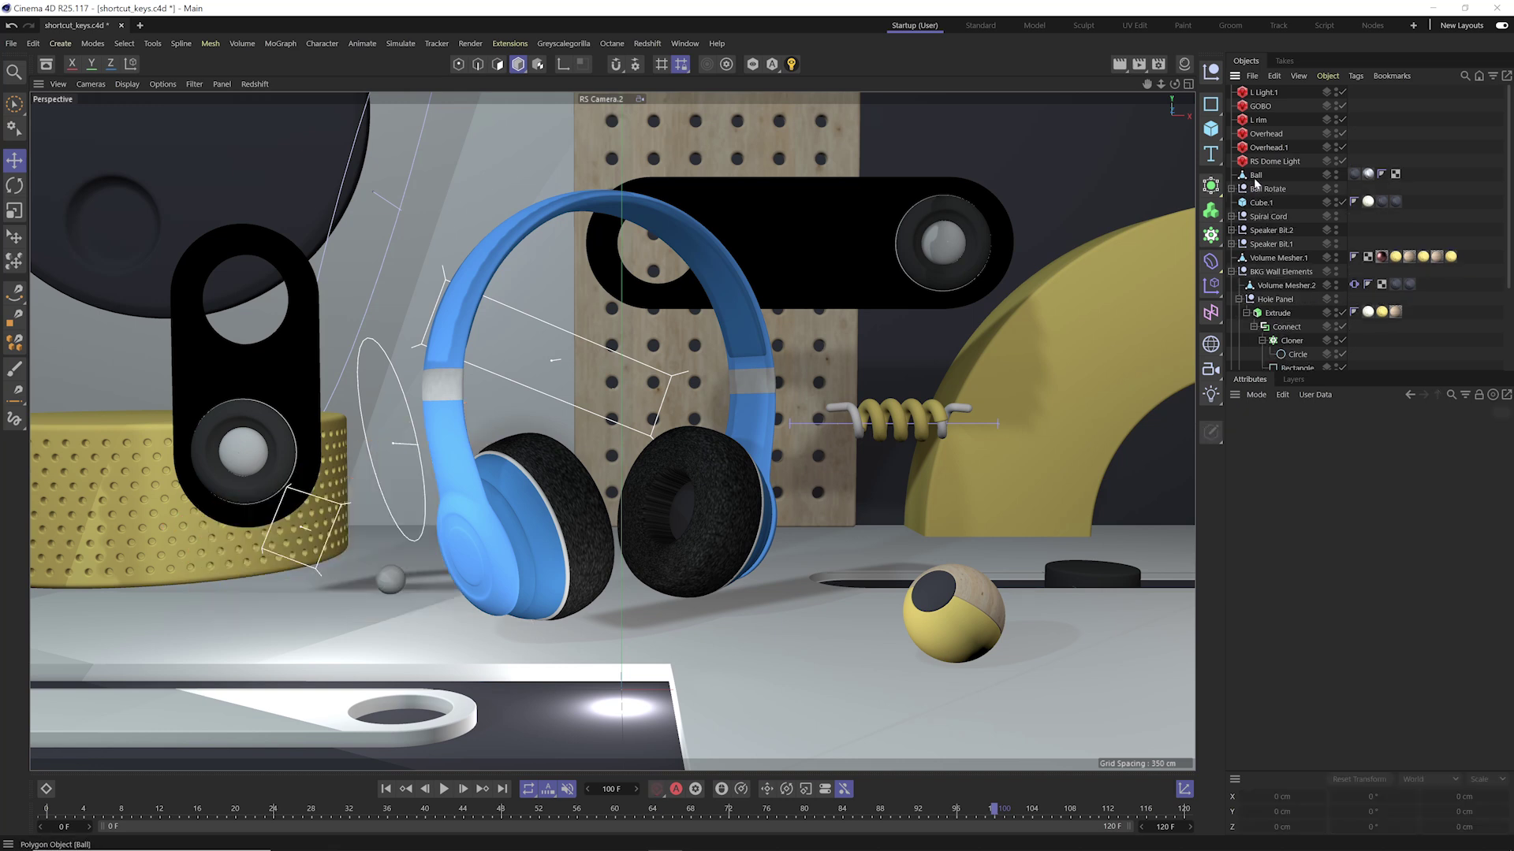
left_click(1258, 177)
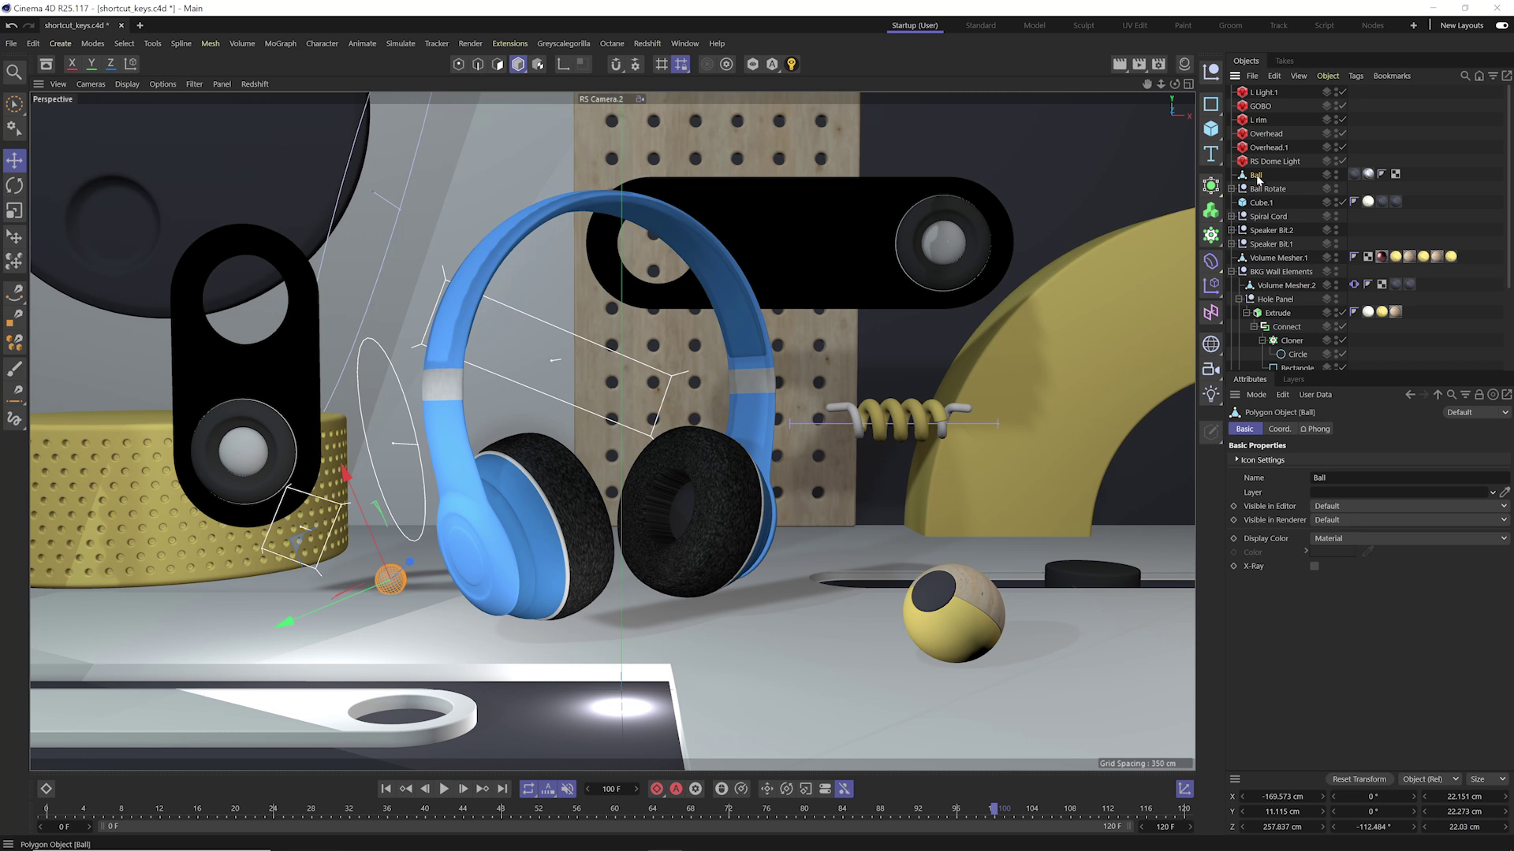
- Add a new Cube, scale it down to about 20 cm, then delete it
left_click(1218, 140)
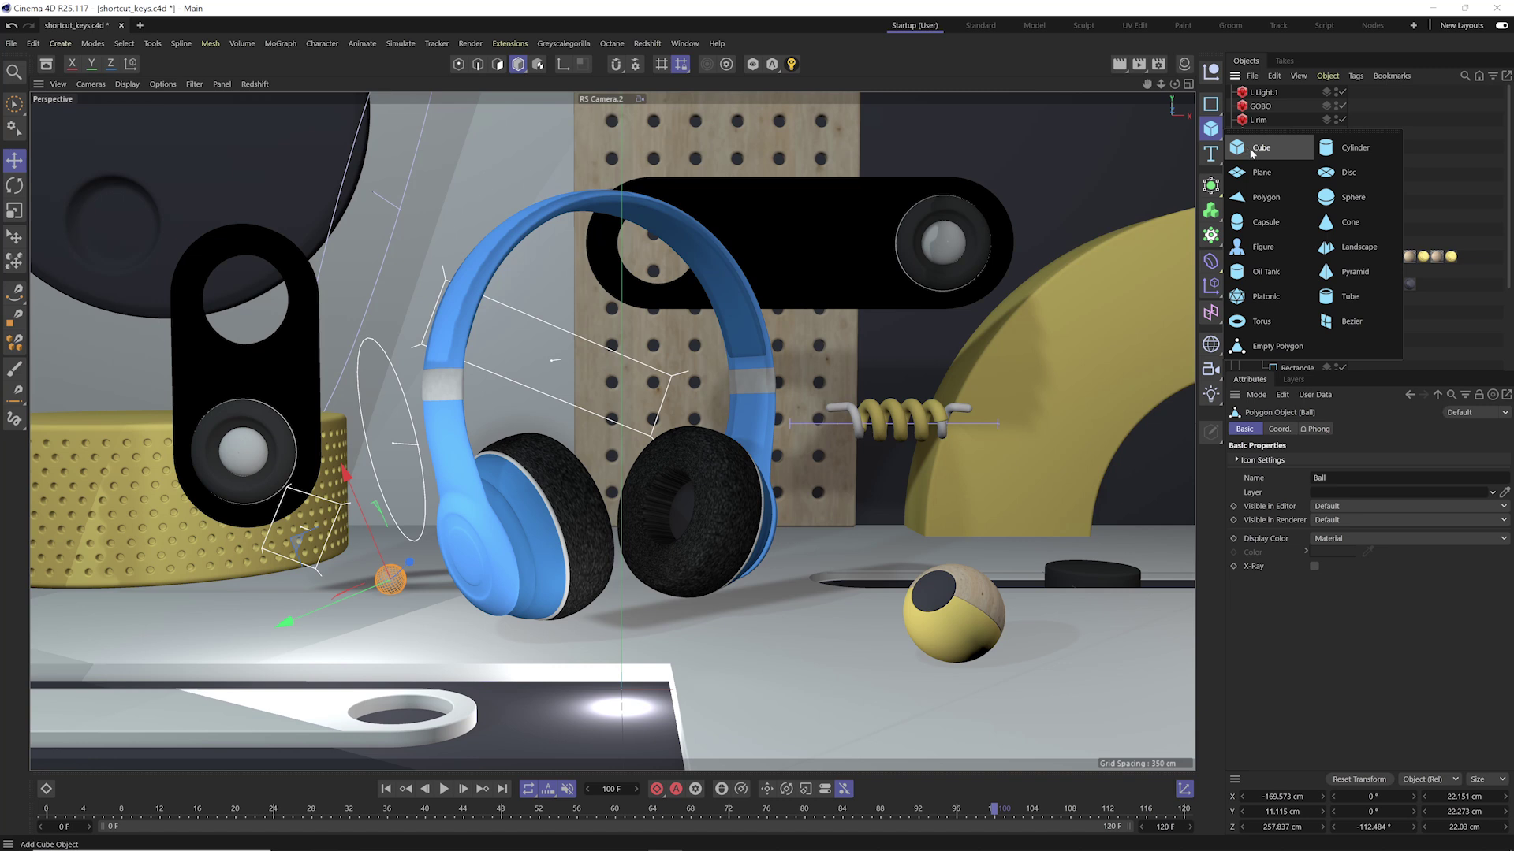
left_click(1256, 149)
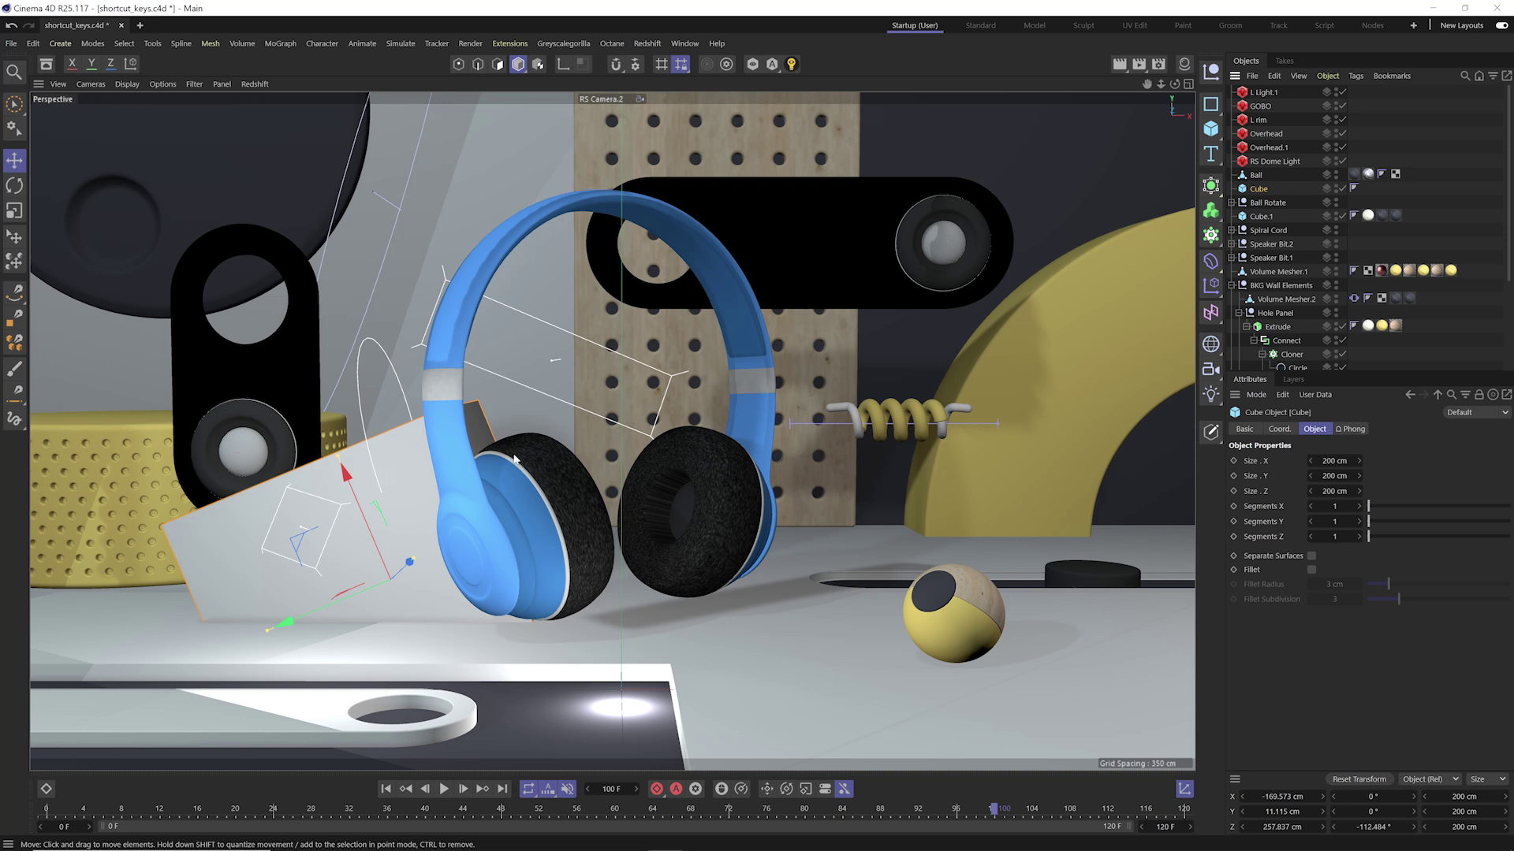
key("t")
left_click_drag(386, 549, 398, 588)
key("e")
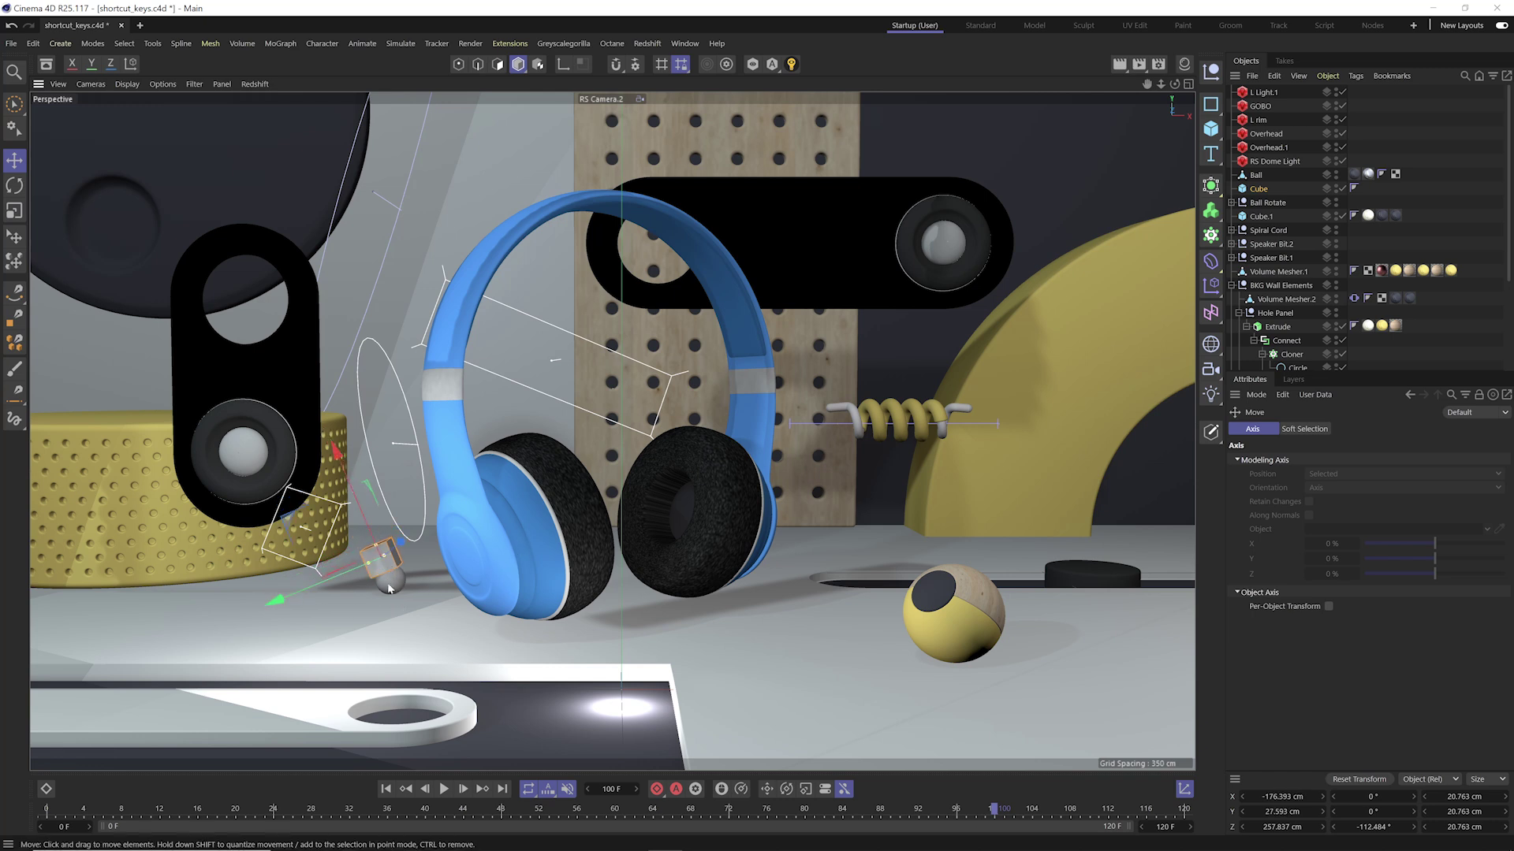
left_click(388, 586)
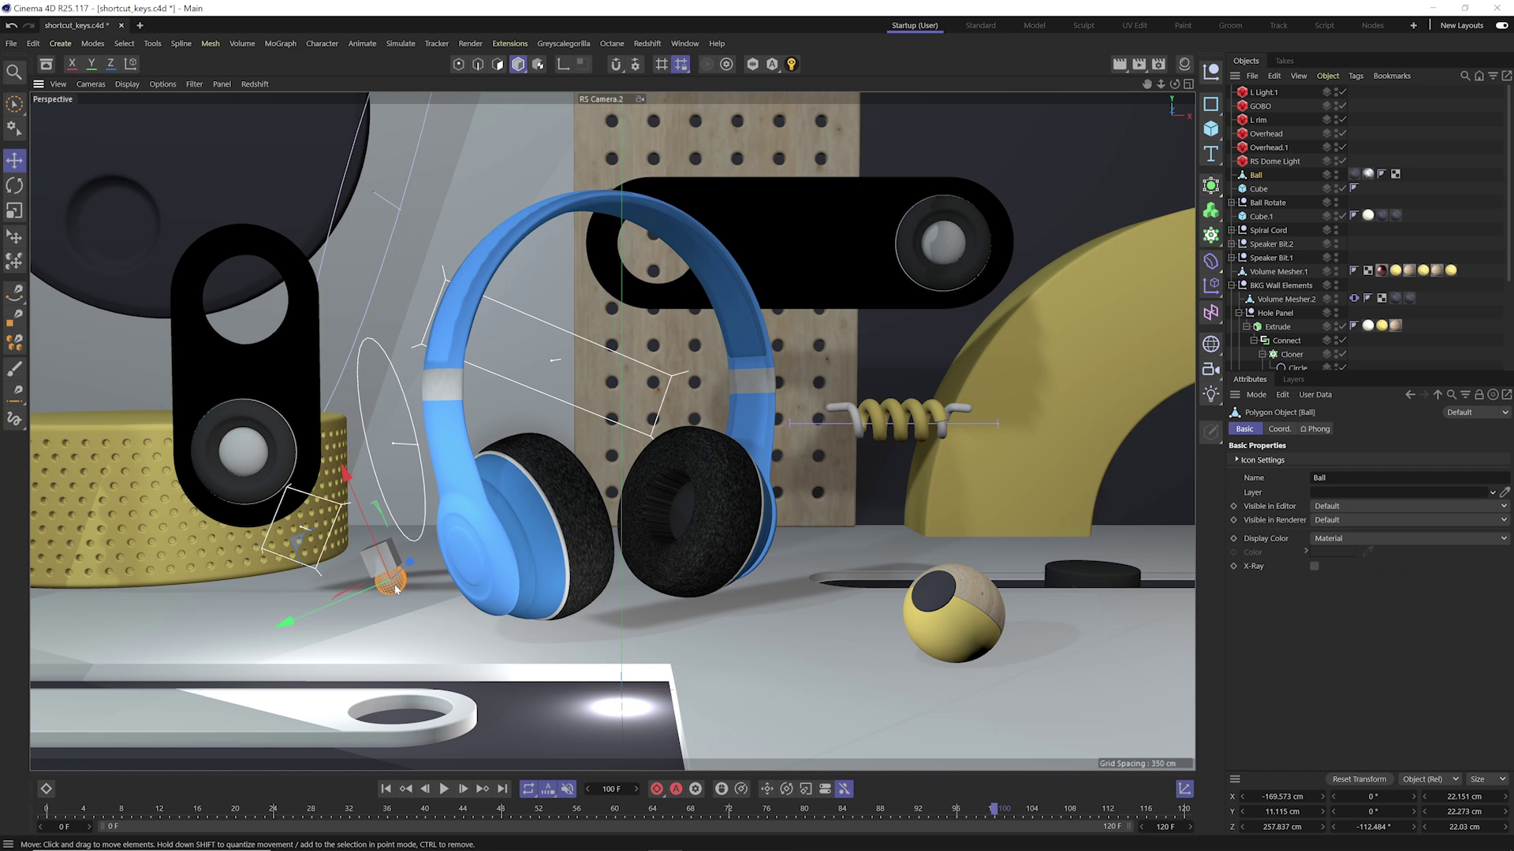
key("Delete")
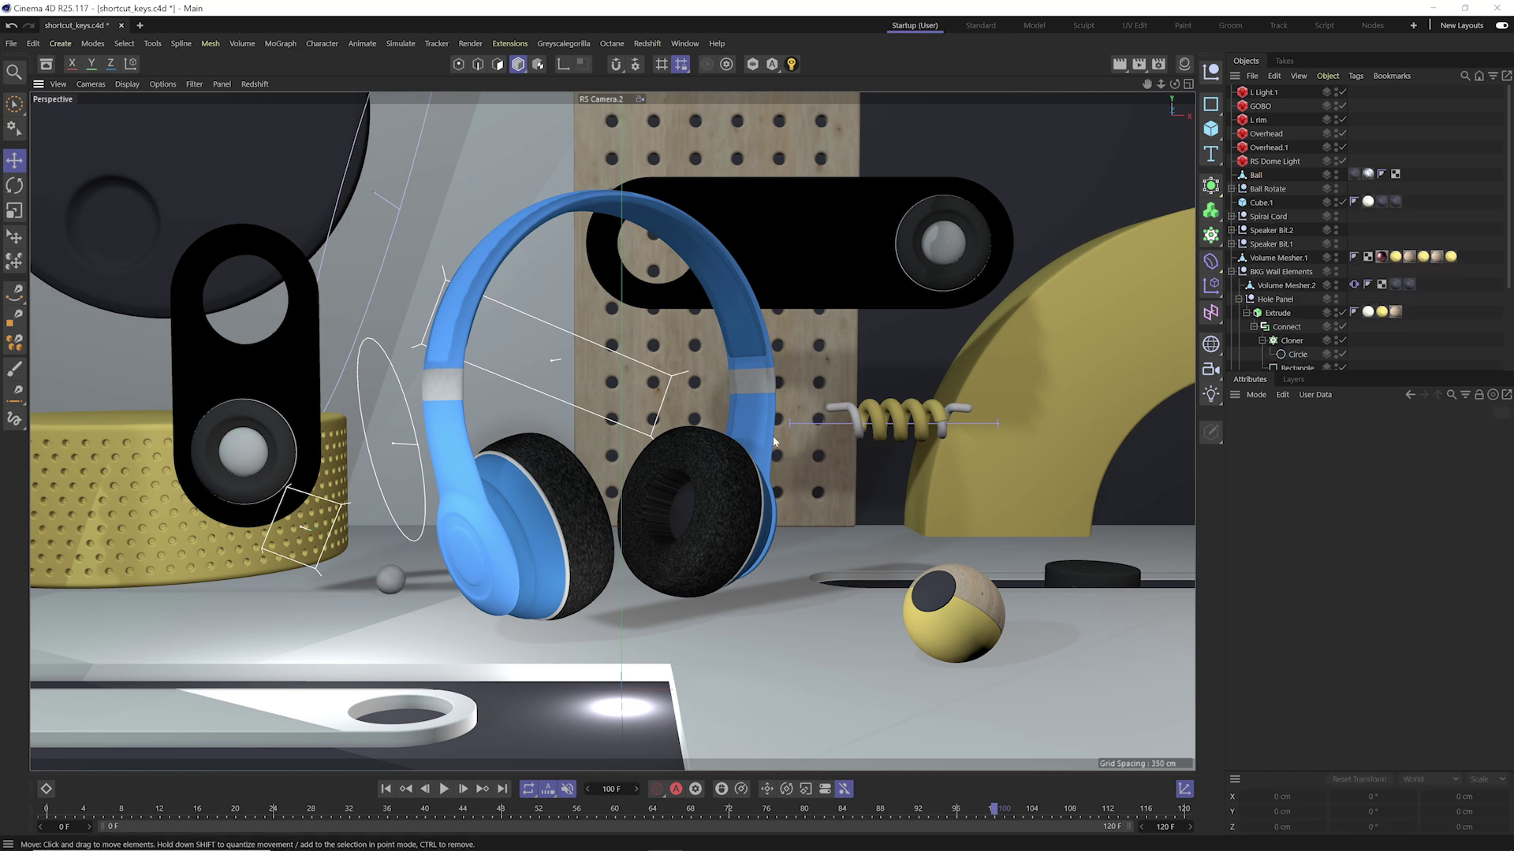
- Select BKG Wall Elements with all its children and add a Metaball tag to each
left_click(1274, 299)
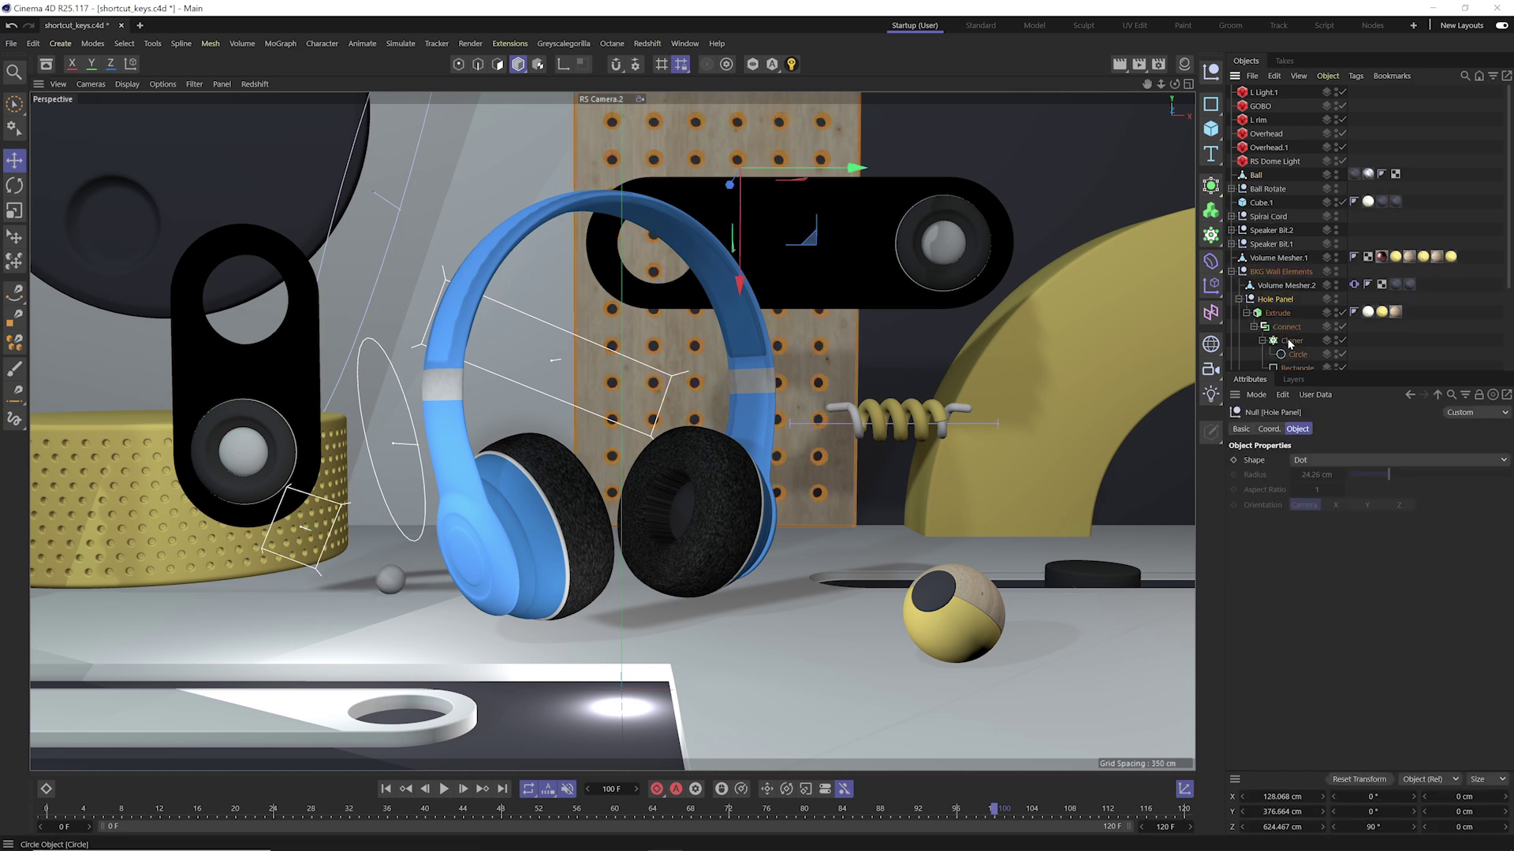
scroll(1274, 303, "down", 3)
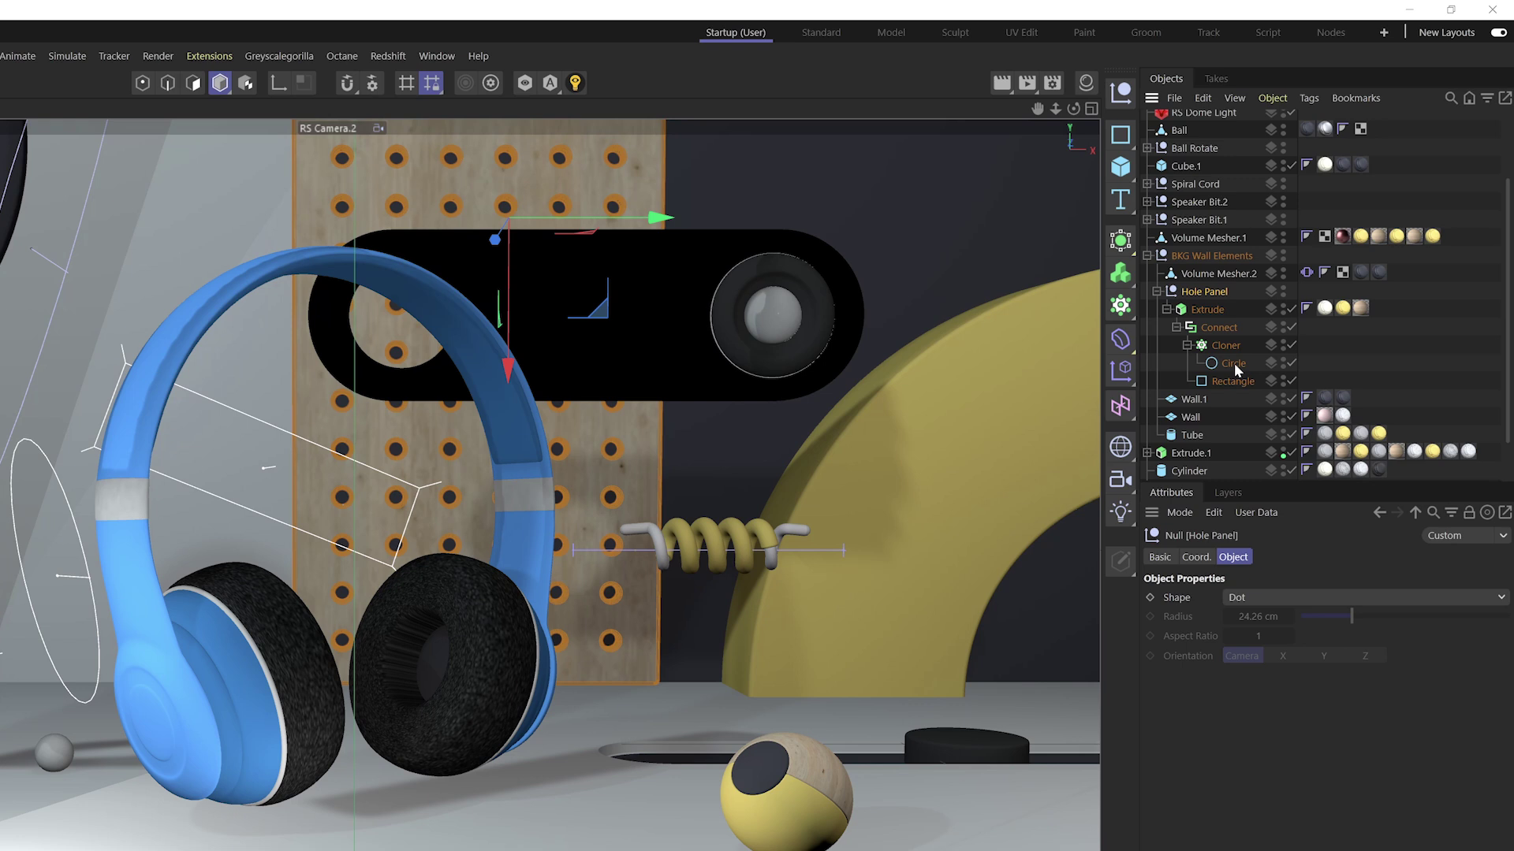
middle_click(1211, 291)
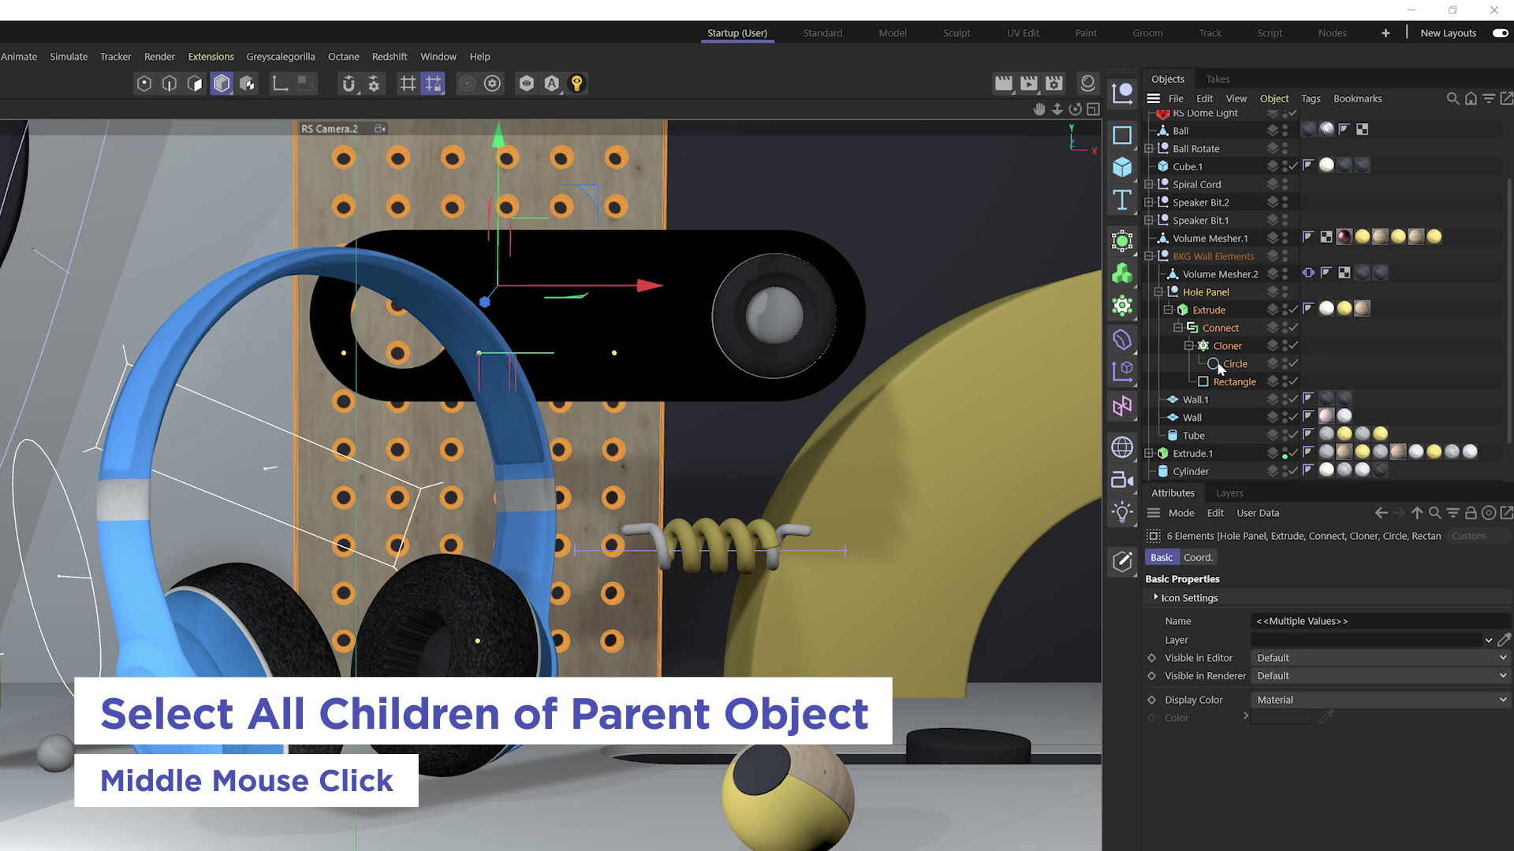
middle_click(1197, 258)
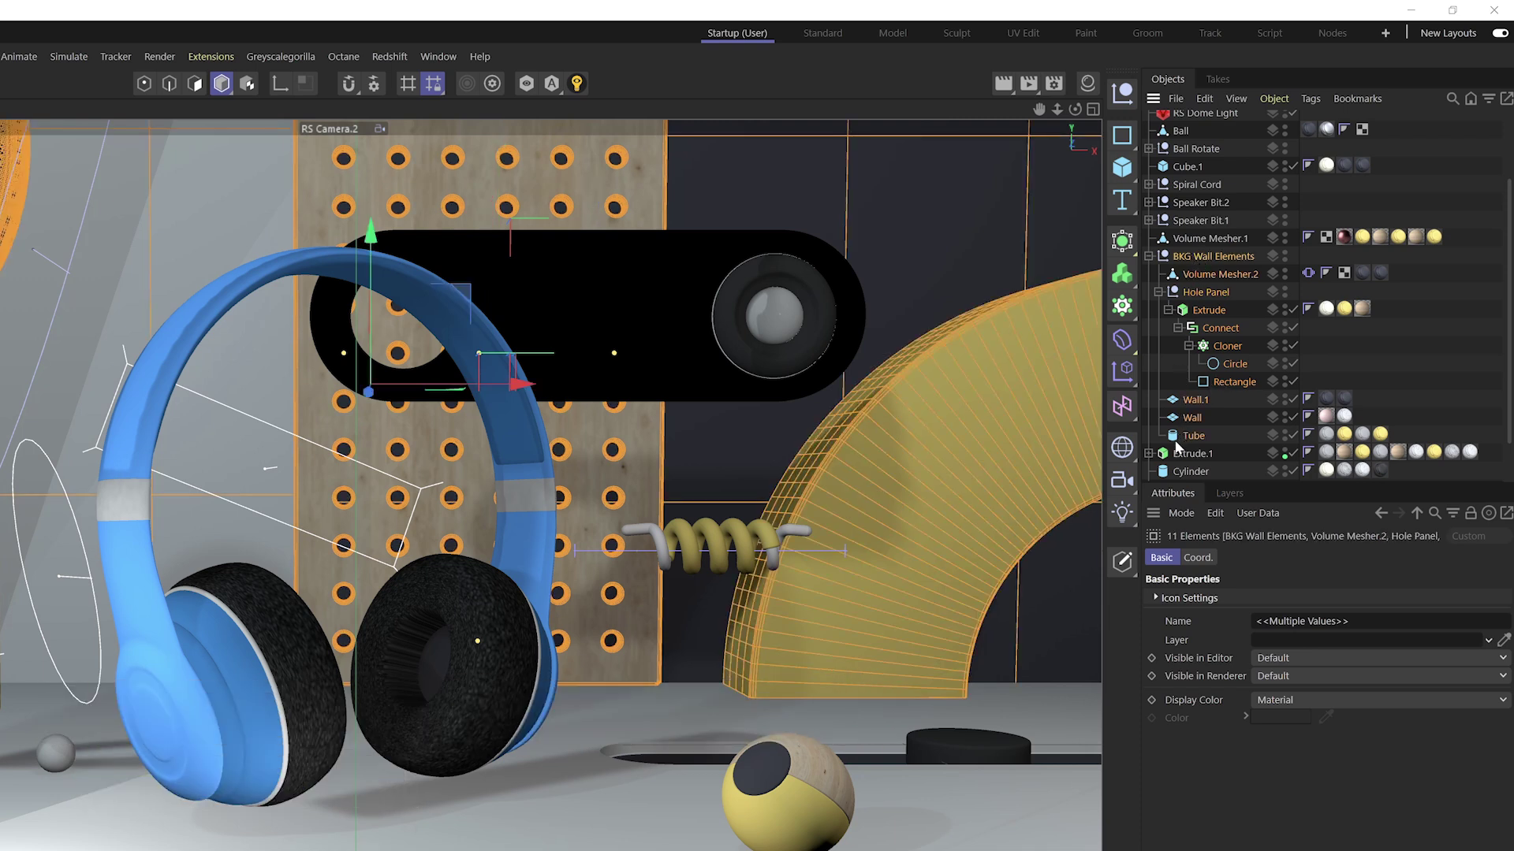
right_click(1204, 259)
left_click(1189, 267)
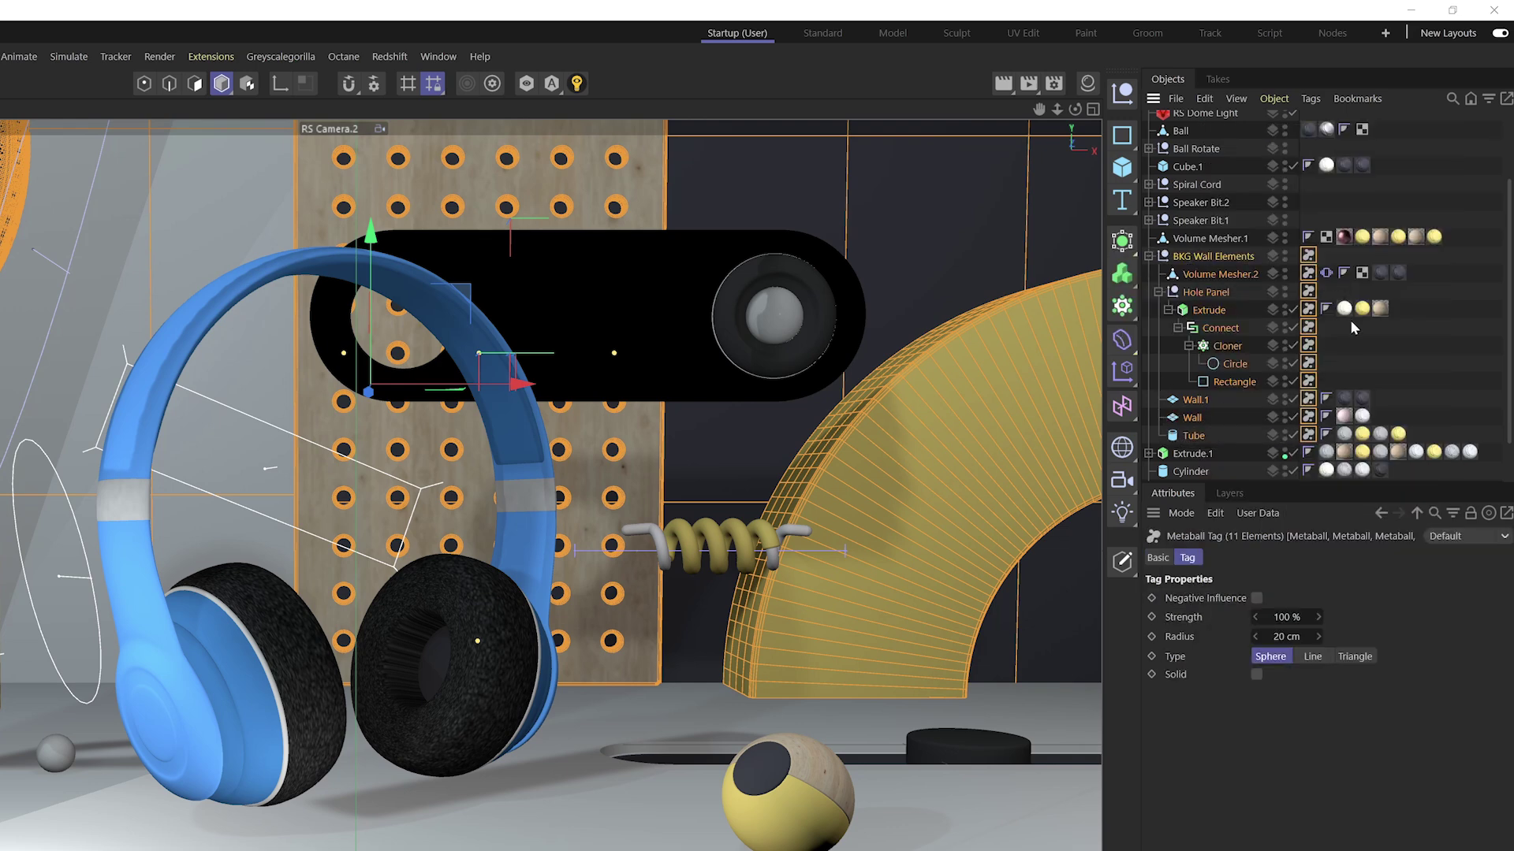
- Delete the children's Metaball tags, then copy the parent's Metaball tag to all children
left_click(1308, 256, "ctrl")
key("Delete")
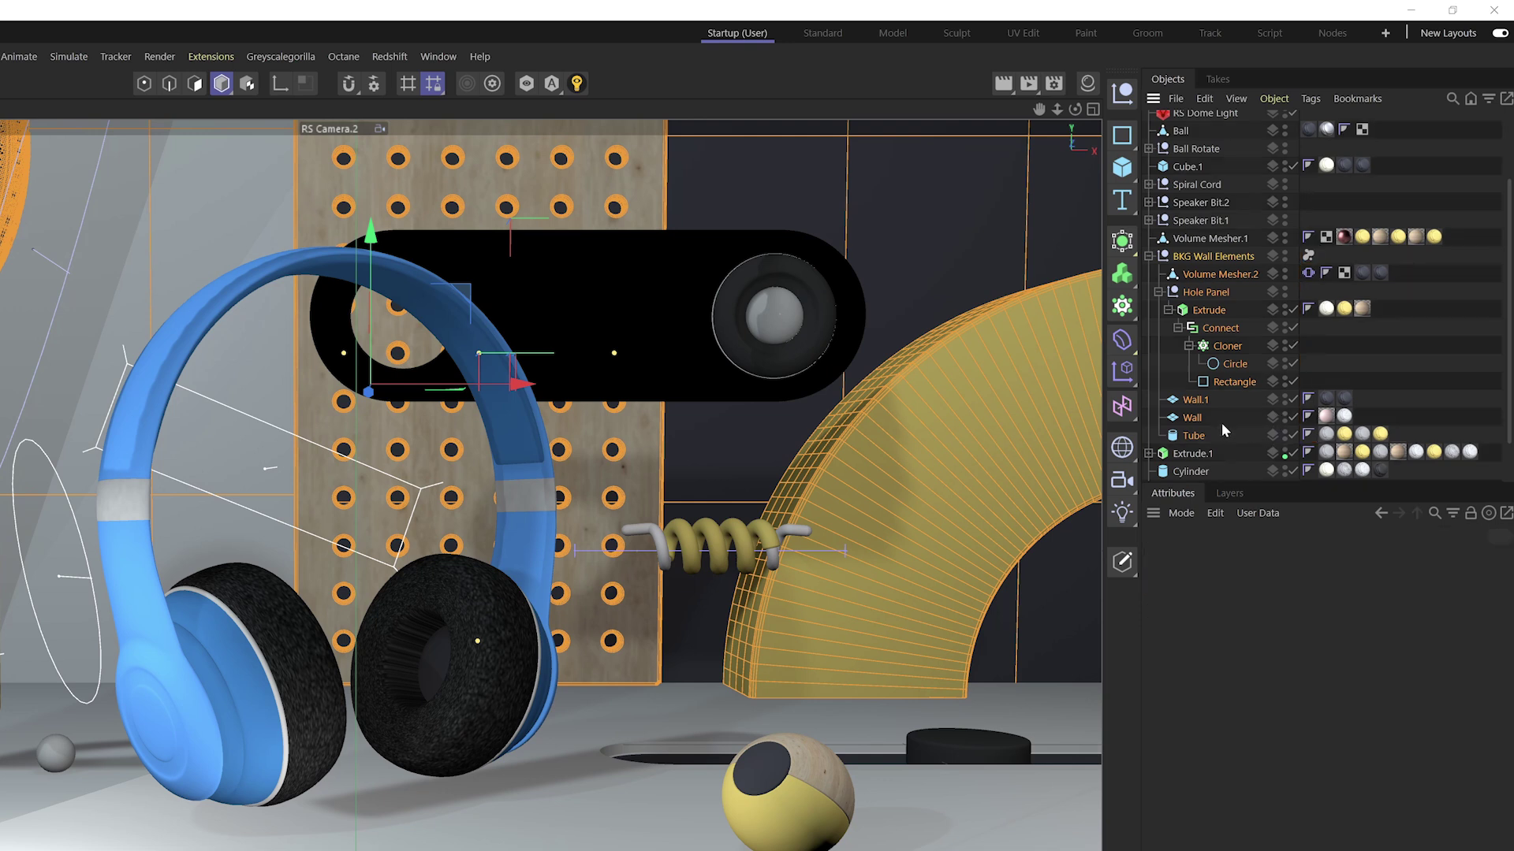
left_click(1308, 256)
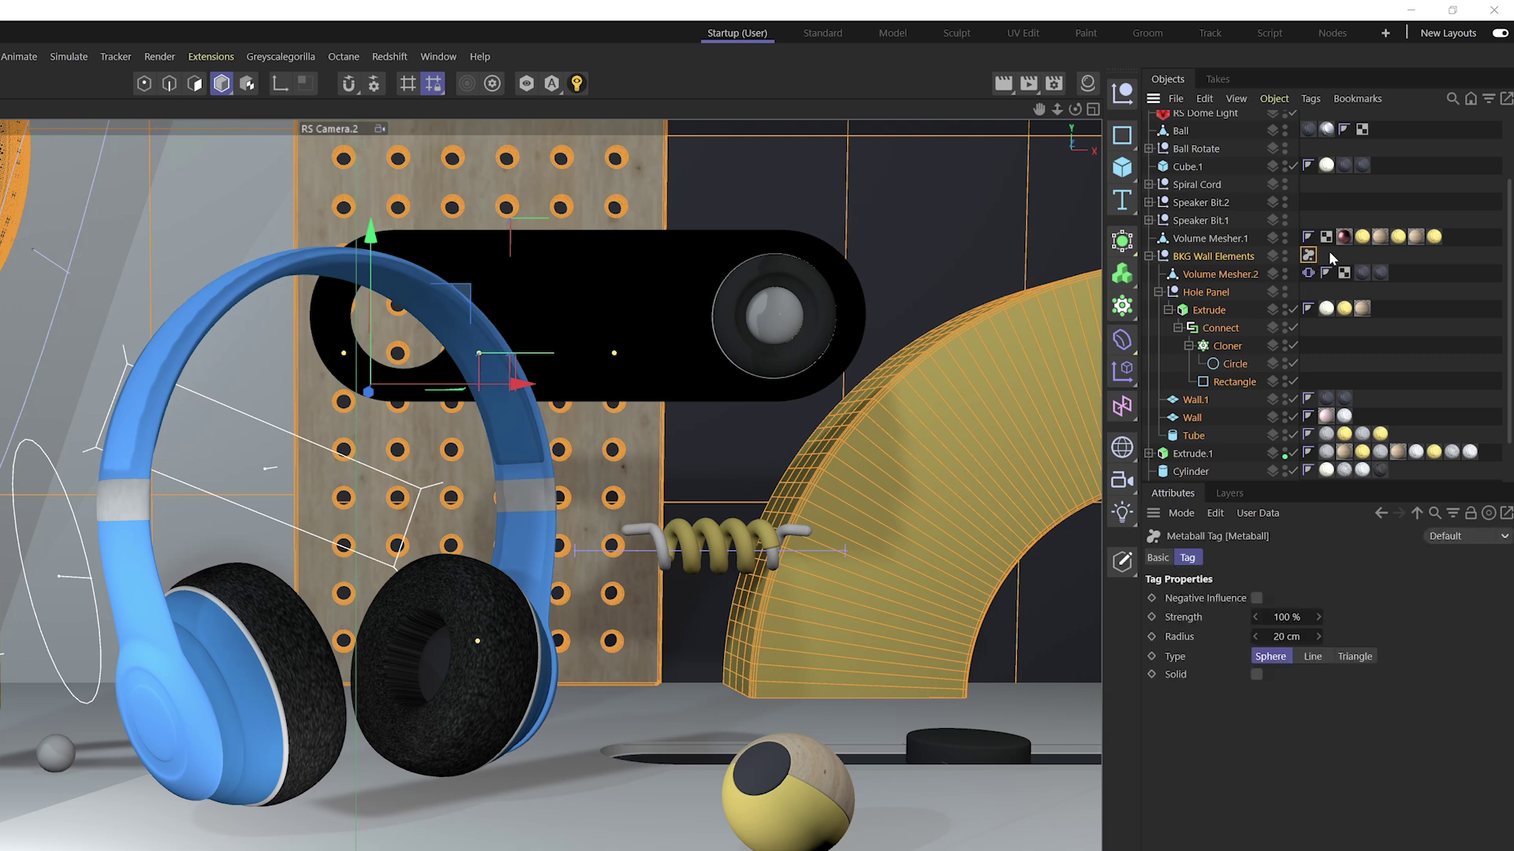
right_click(1310, 256)
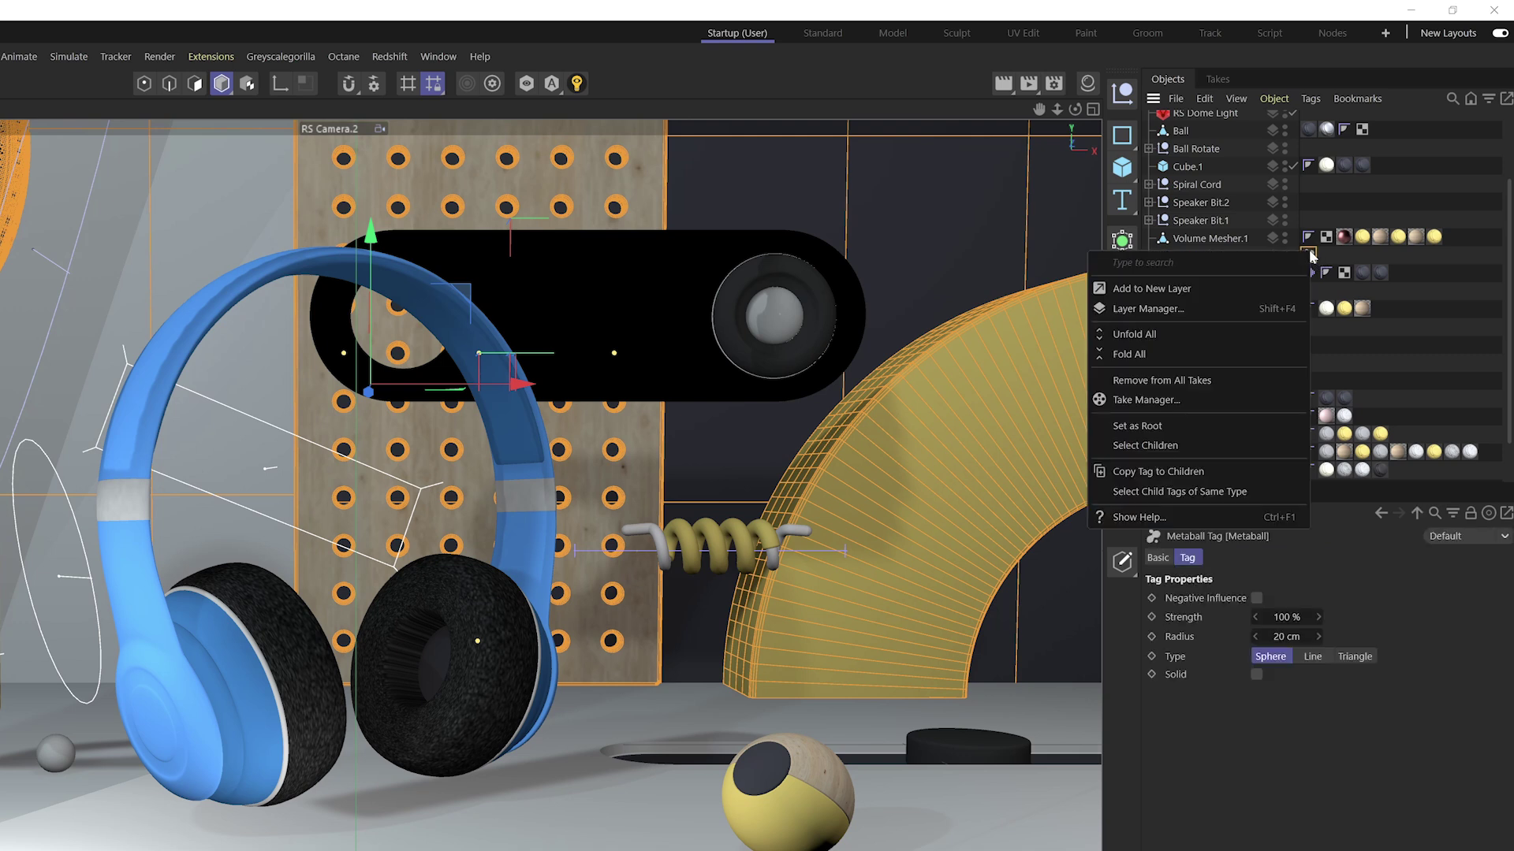
left_click(1216, 474)
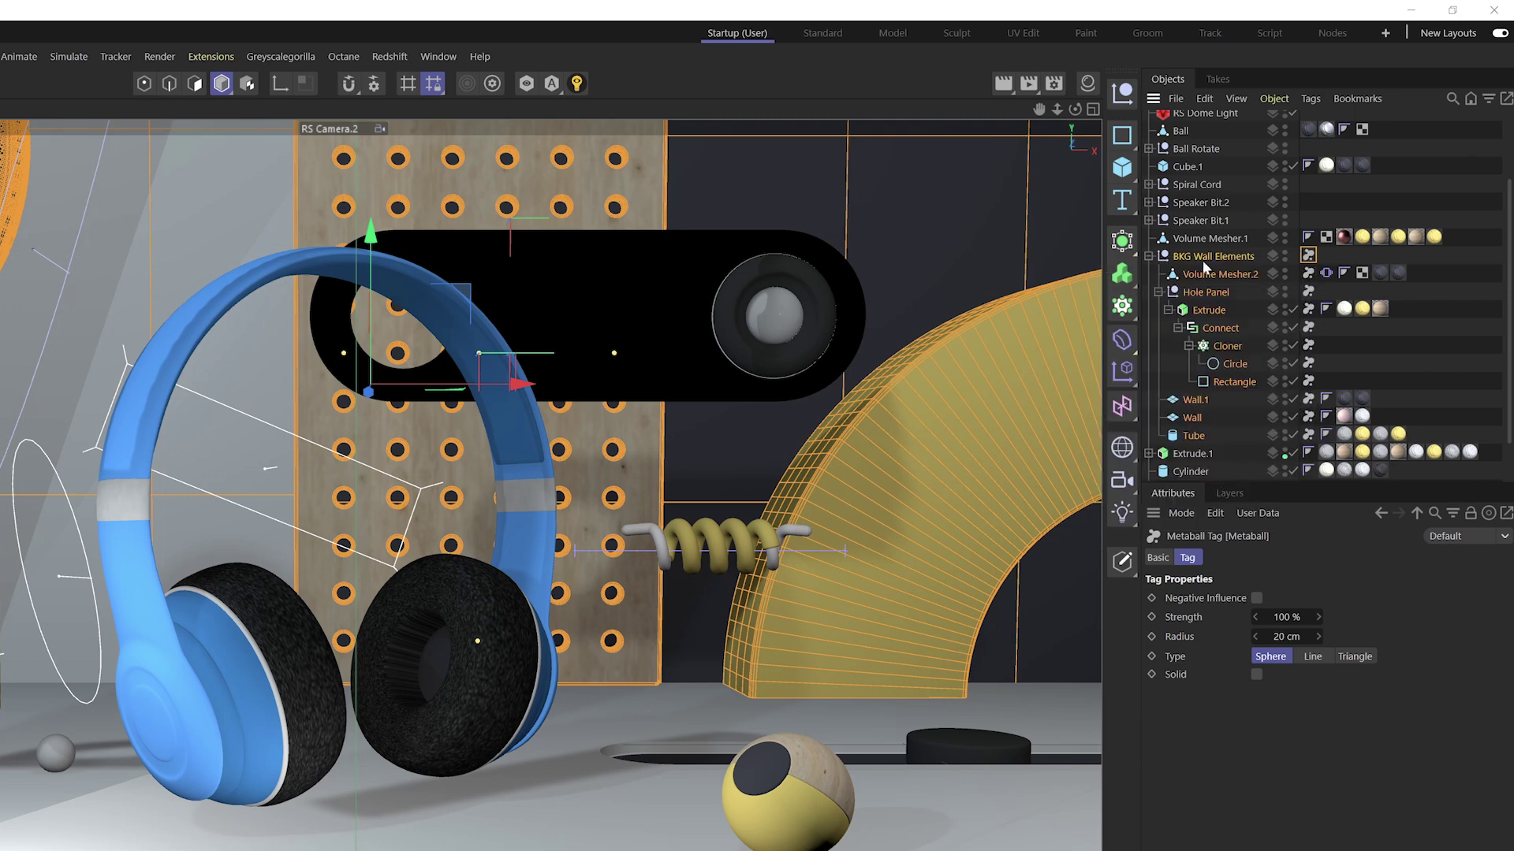
middle_click(1210, 296)
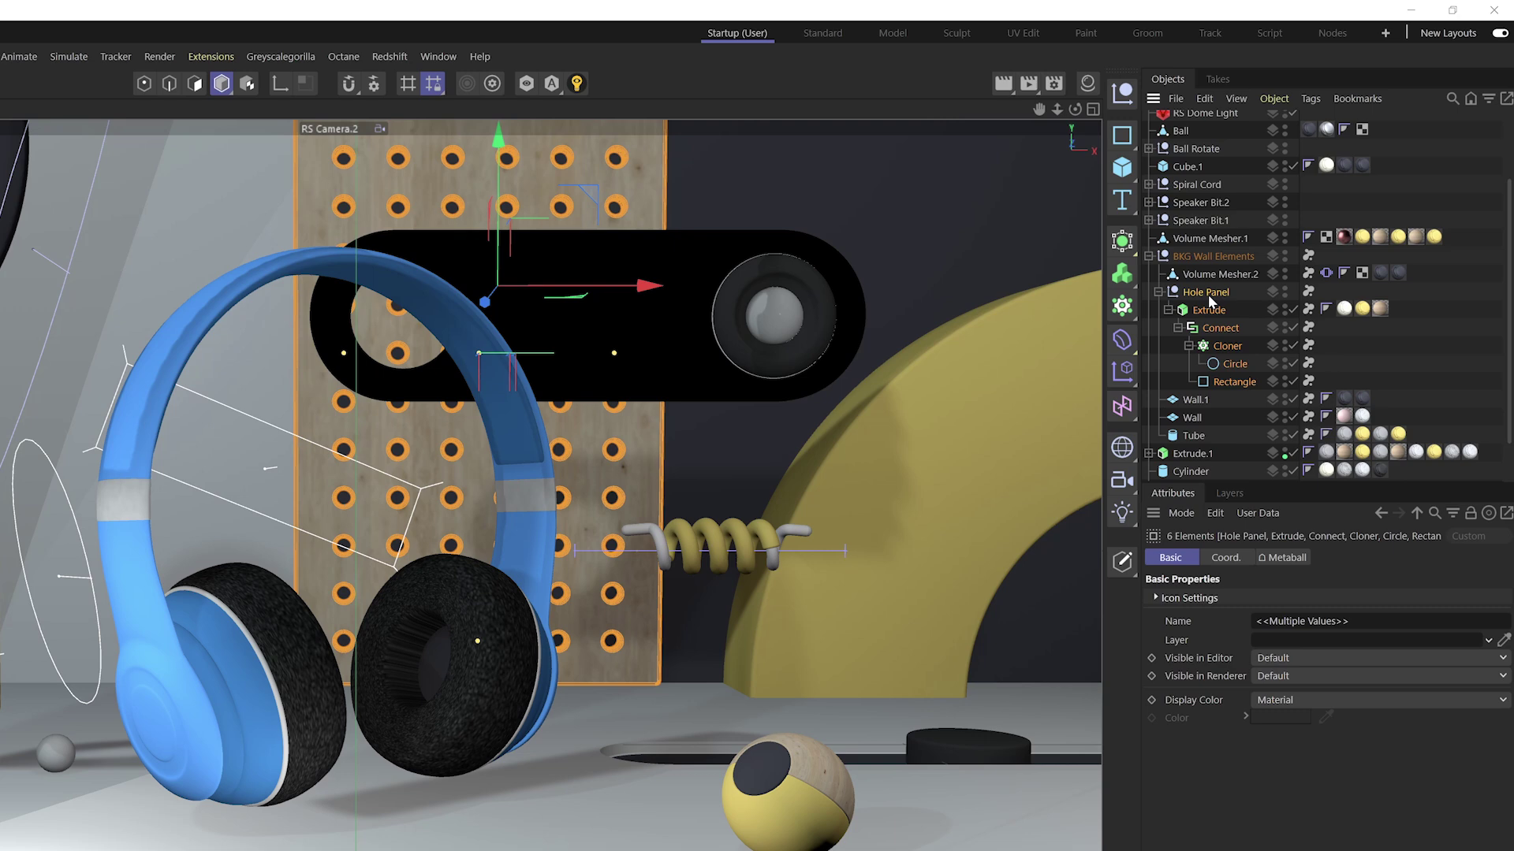
left_click(1208, 309)
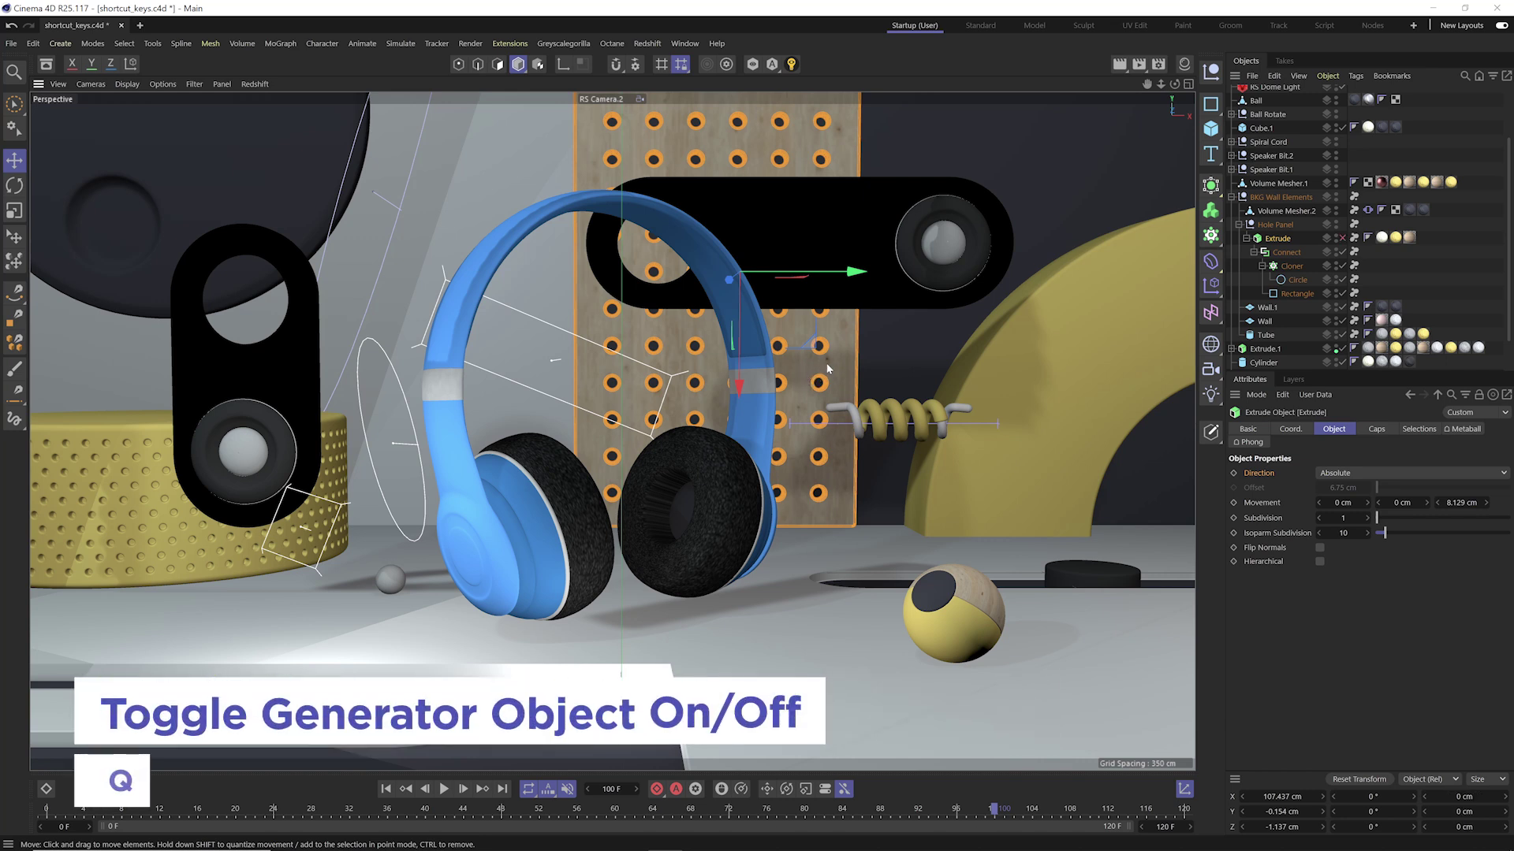
key("q")
key("q")
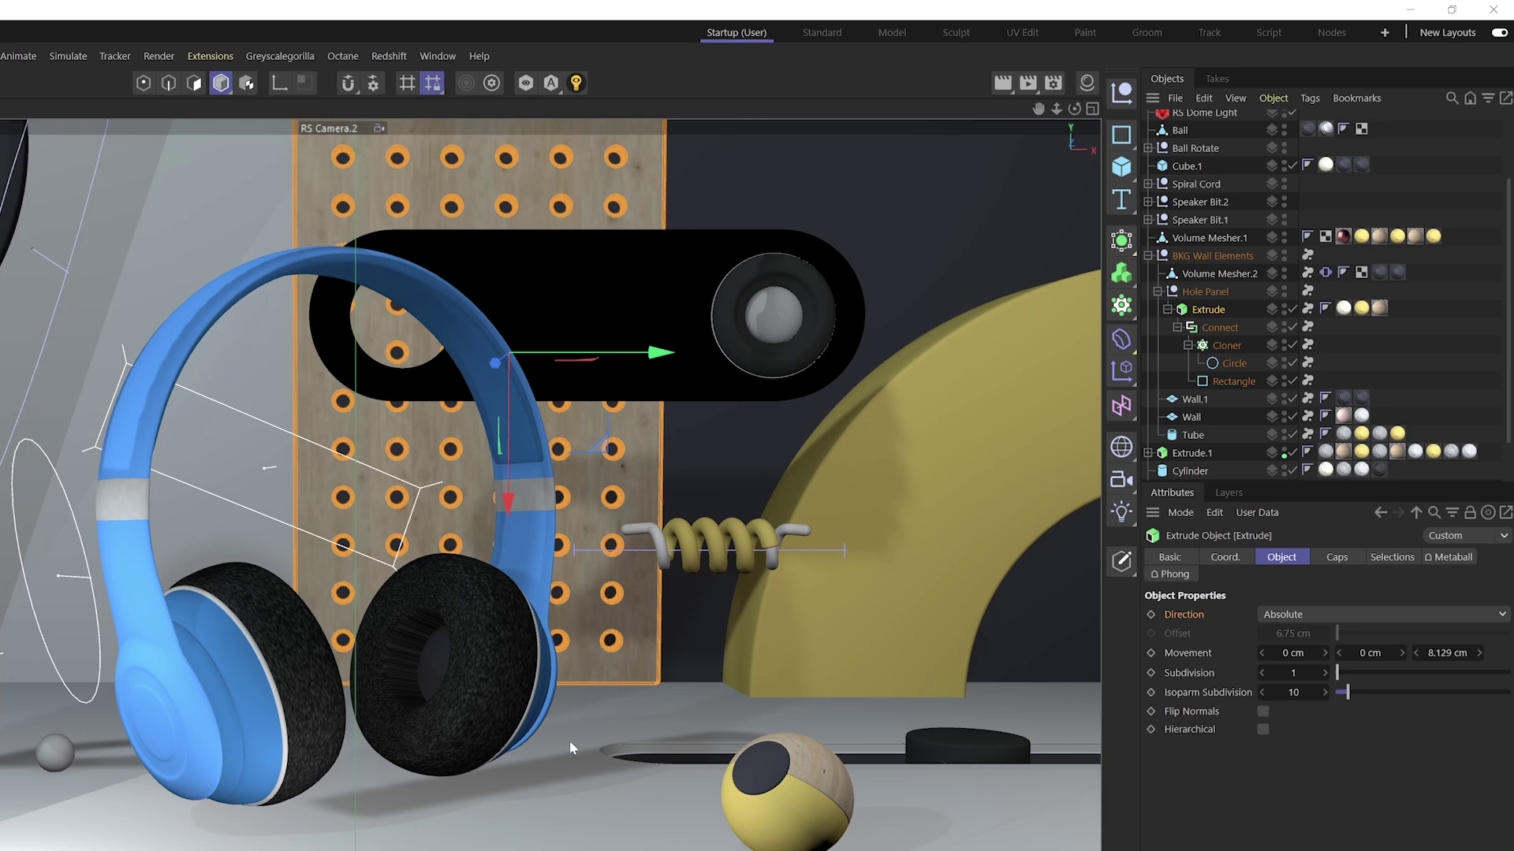
key("q")
key("q")
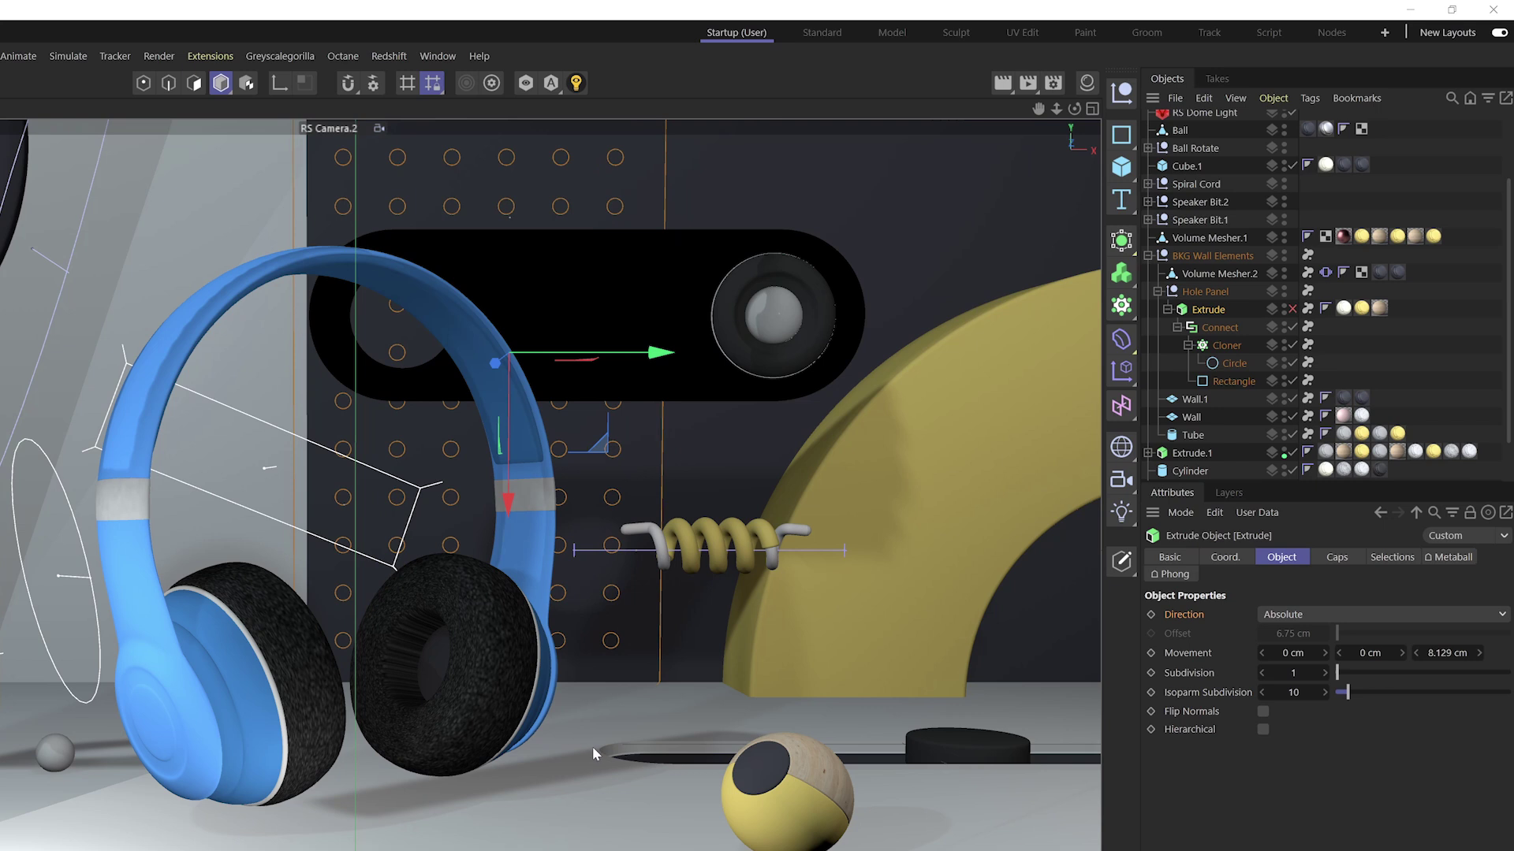
key("q")
key("q")
key("q")
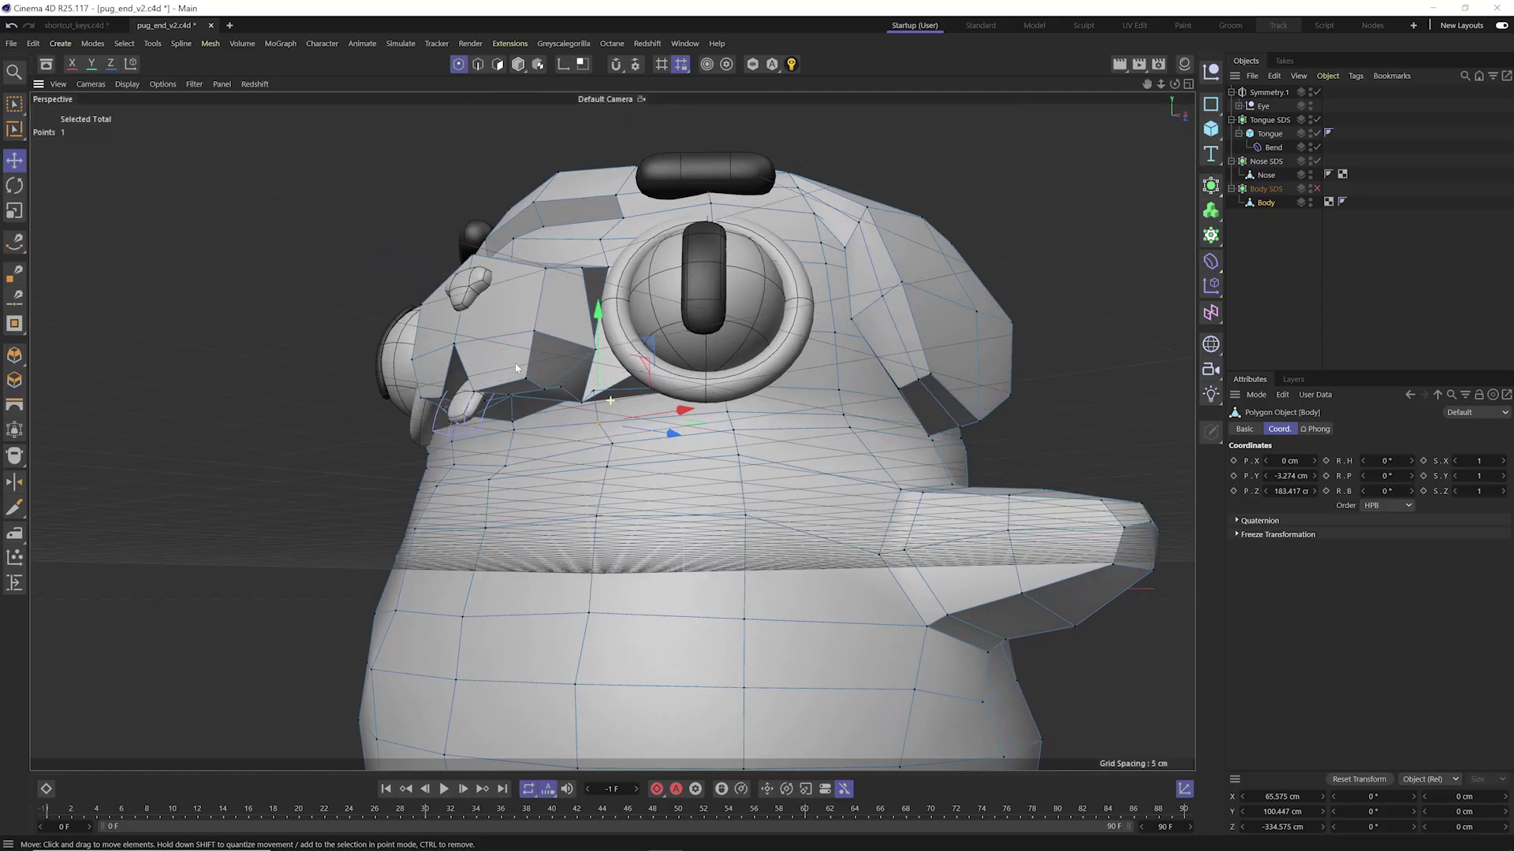
key("q")
key("q")
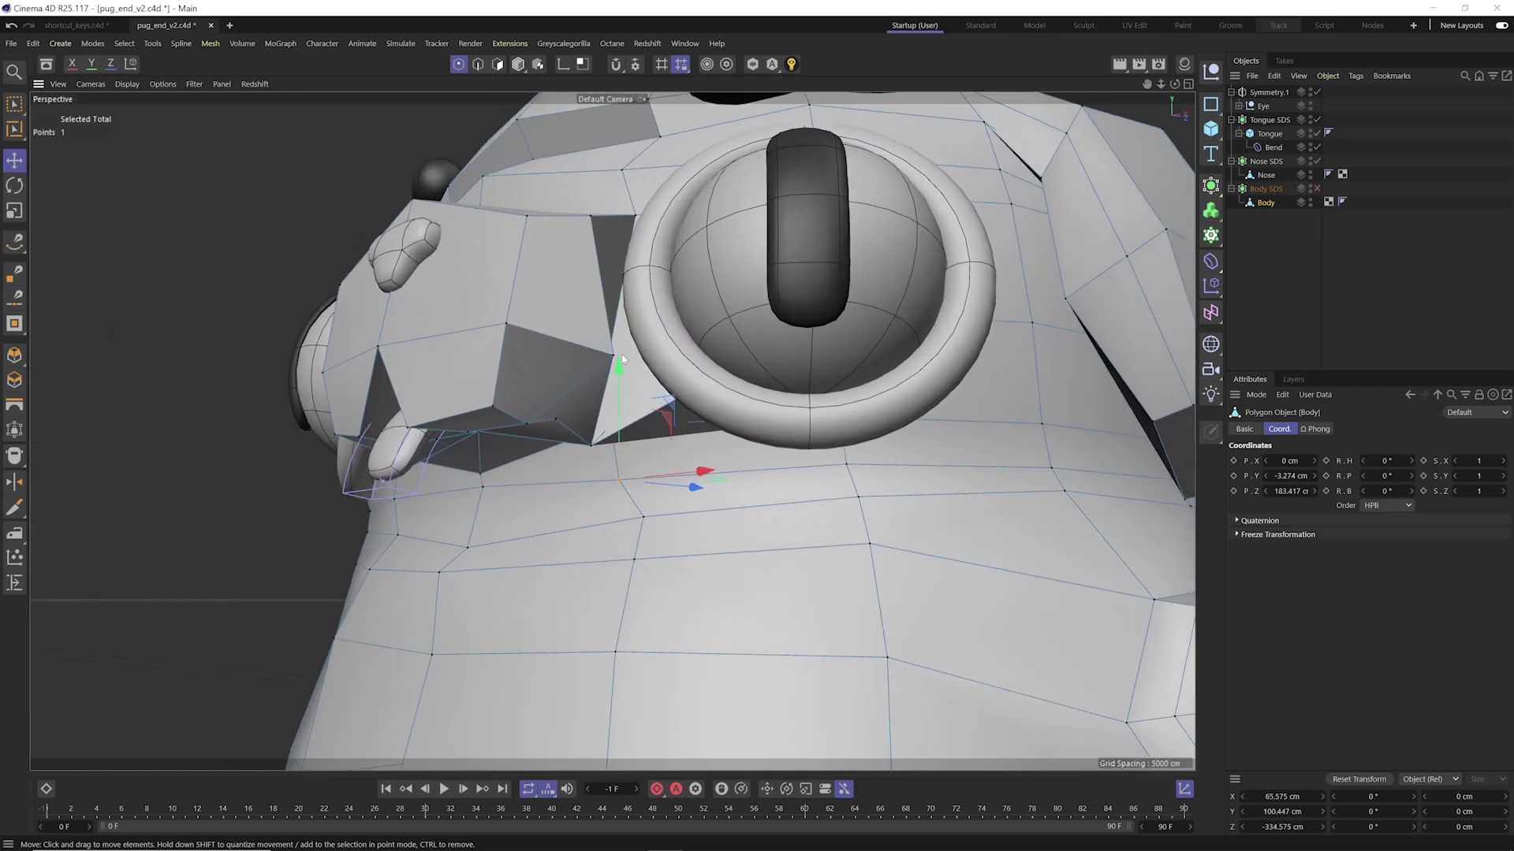
- Pull the selected pug body point up and out, then turn on Body SDS smoothing with Q
left_click_drag(584, 371, 692, 392)
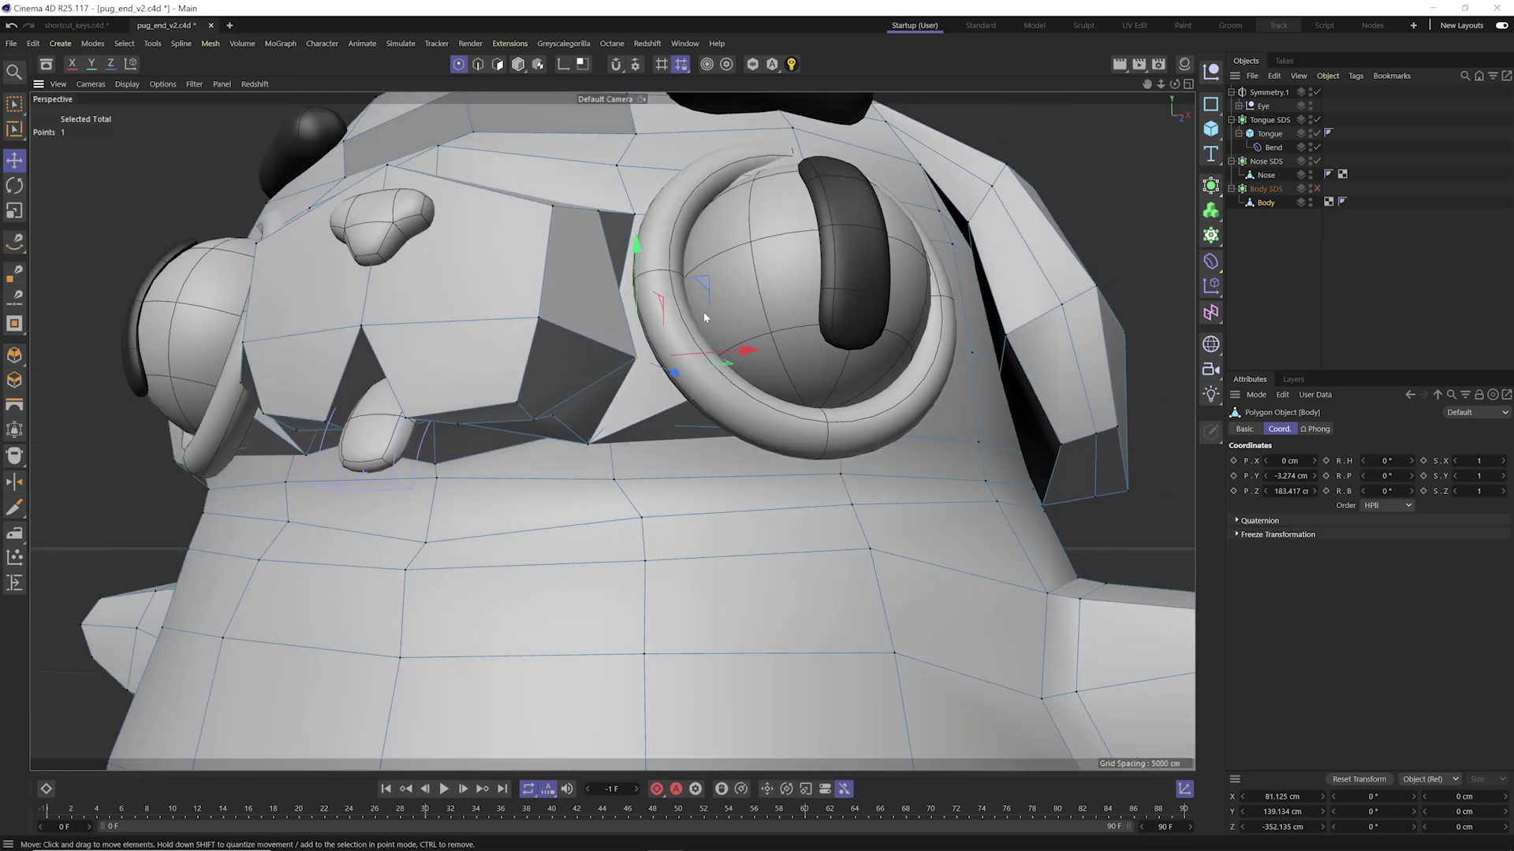
left_click_drag(703, 317, 670, 276)
key("q")
scroll(564, 467, "down", 10)
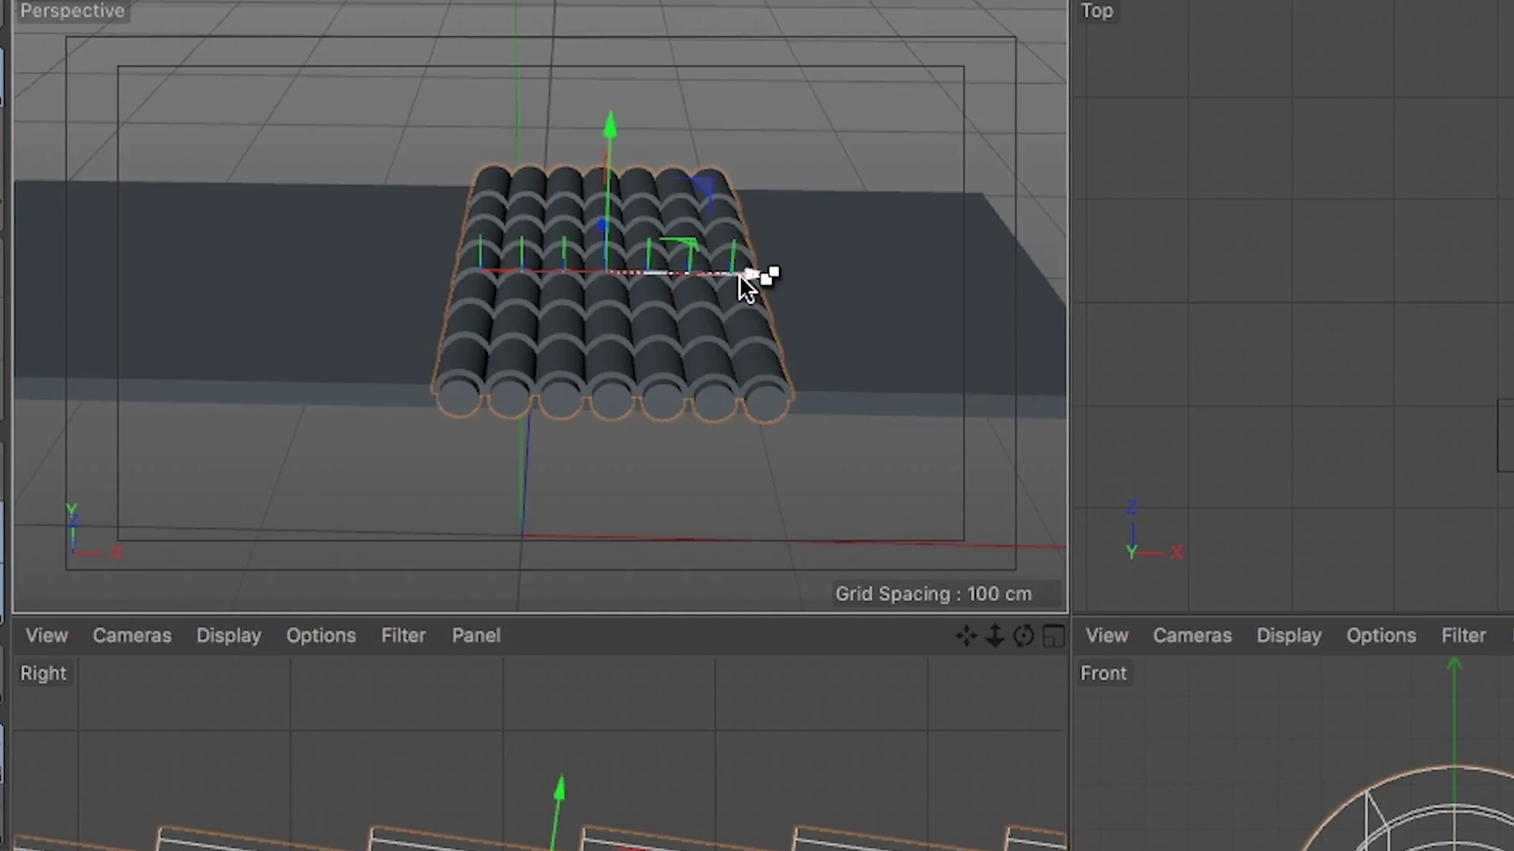
- Move through the Picture Viewer, Octane live viewer and Photoshop example clips
left_click_drag(747, 272, 531, 302)
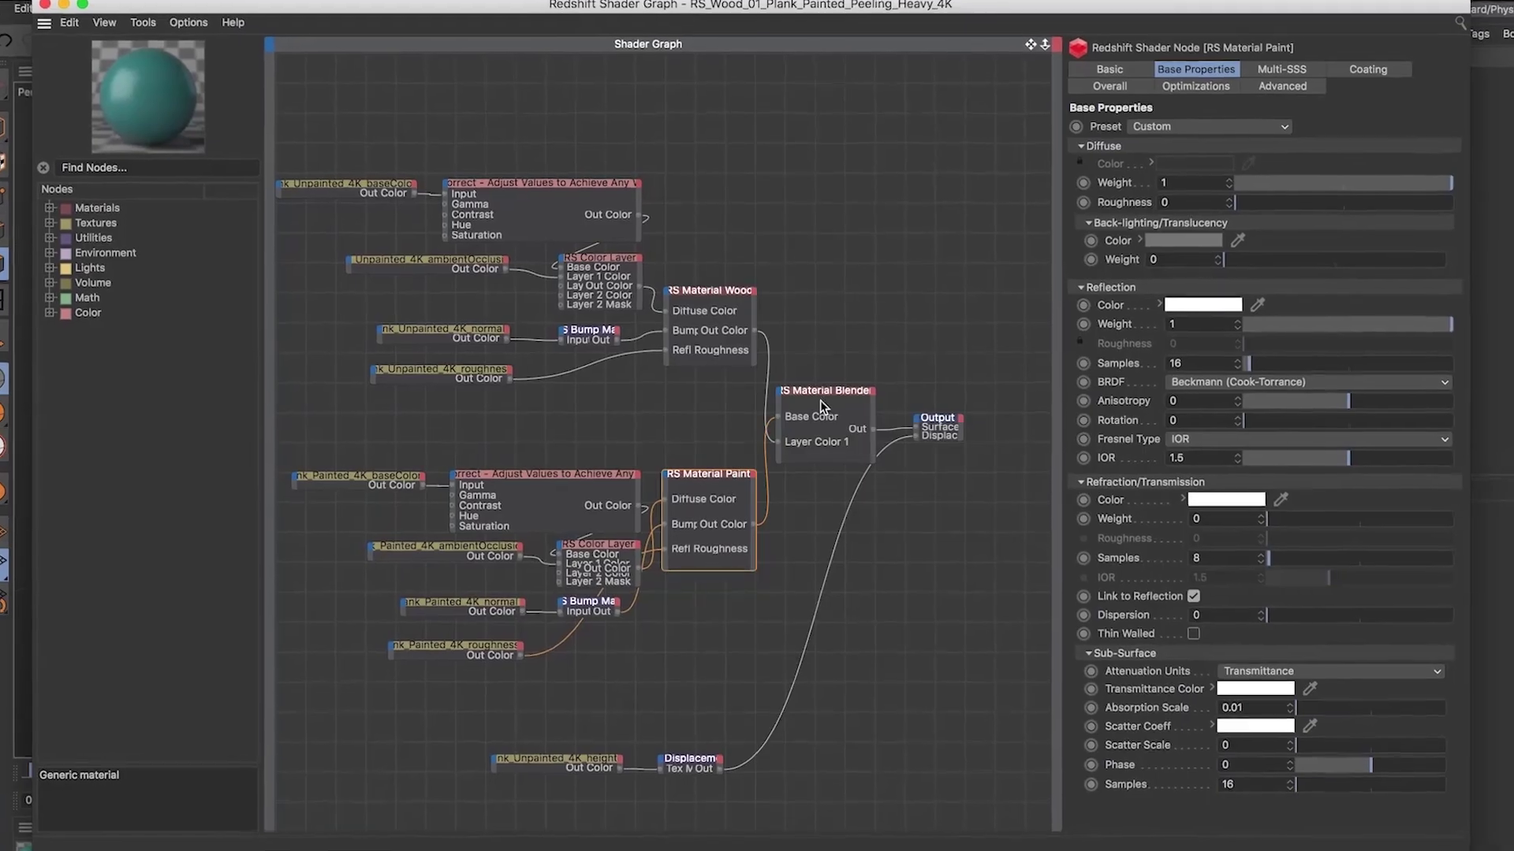
left_click(821, 390)
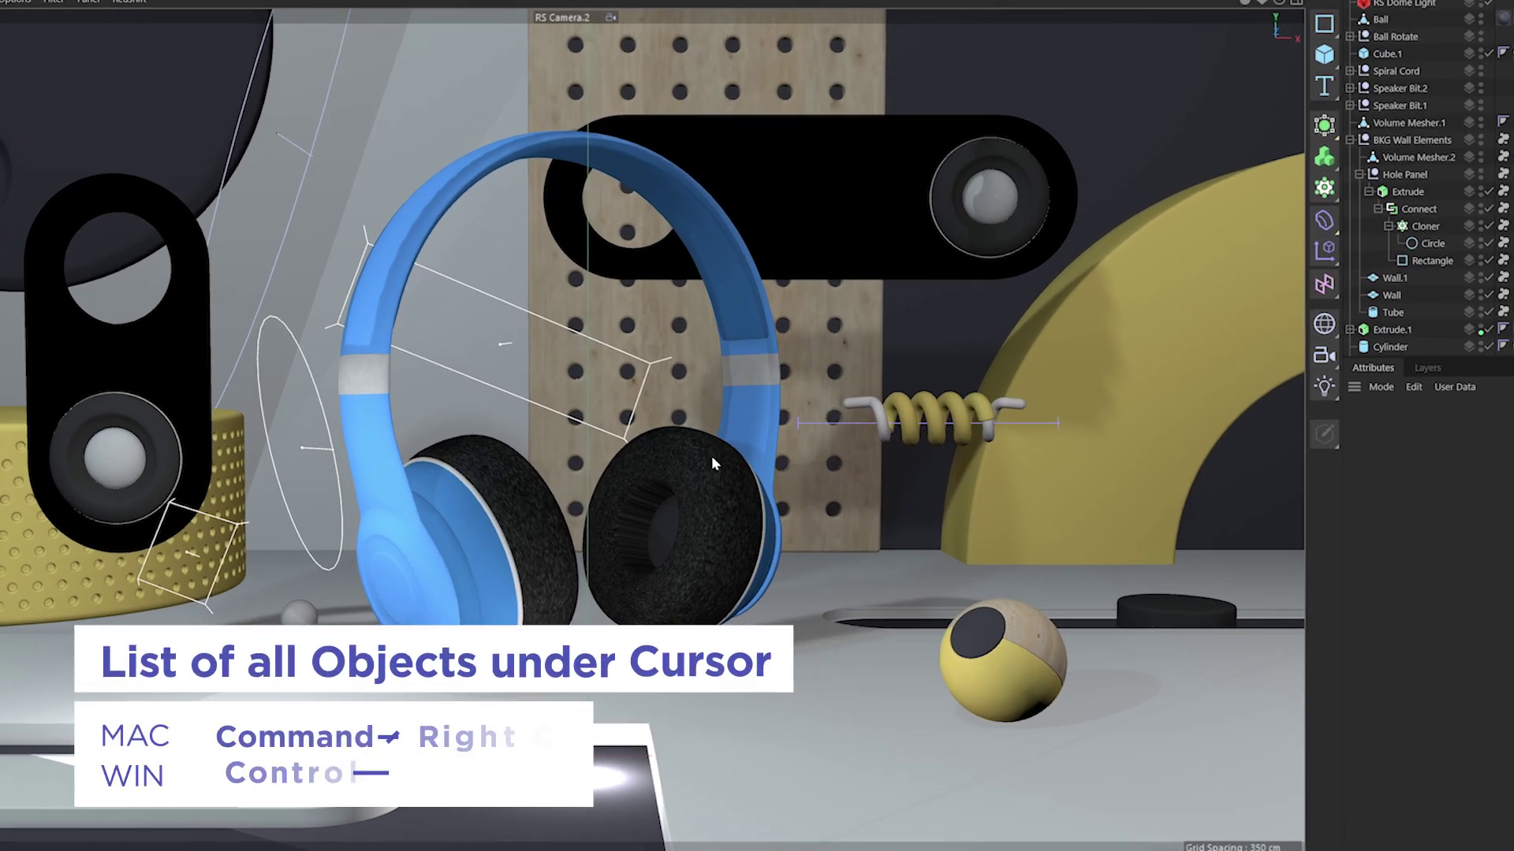
- Pick Wall.1, Earpad Backing and the Headband from lists of overlapping objects
right_click(722, 451, "ctrl")
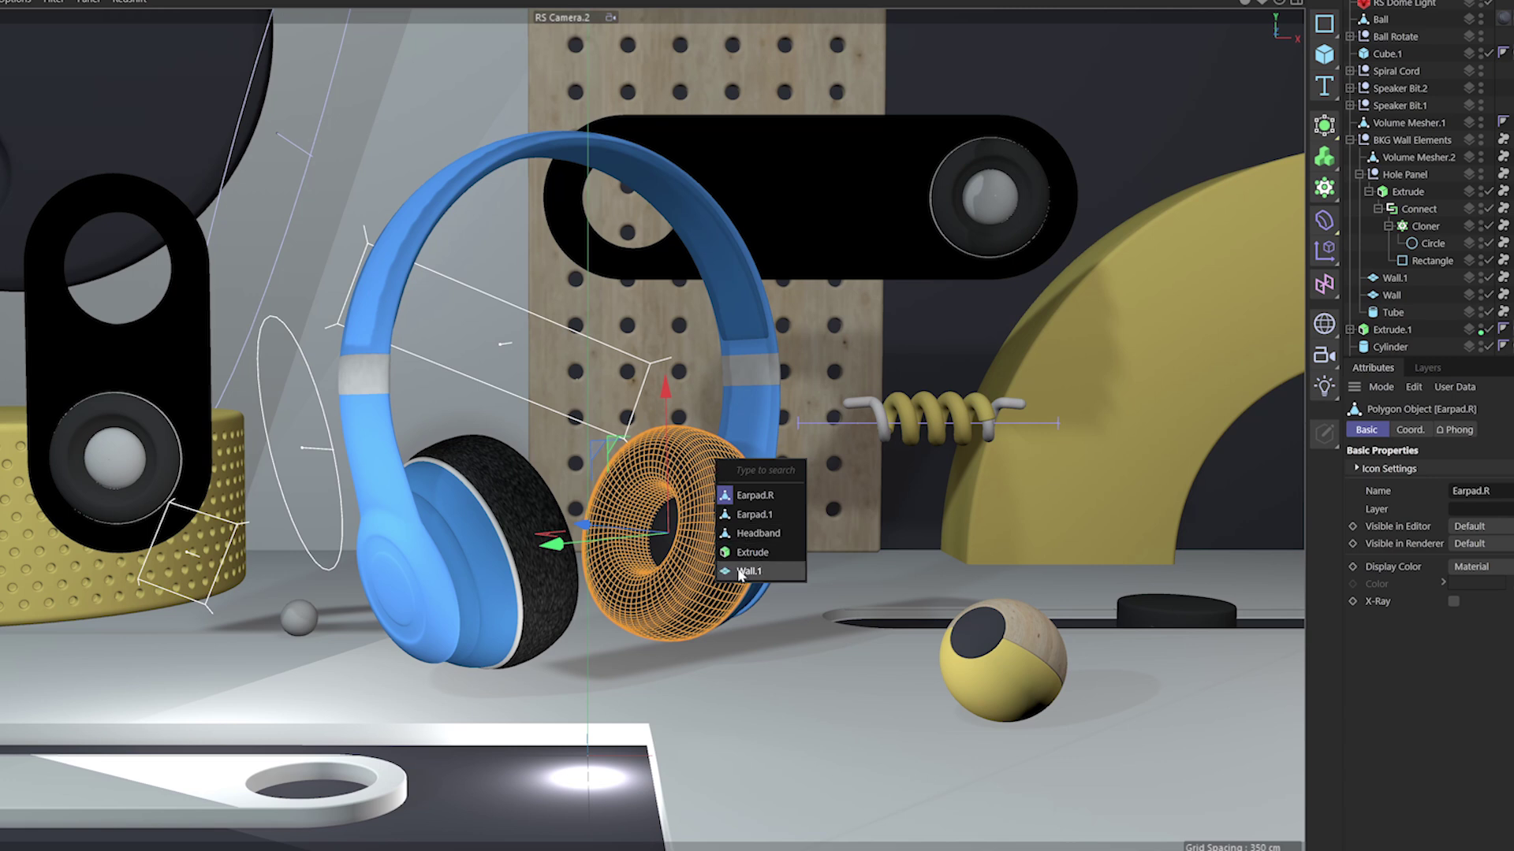
left_click(743, 573)
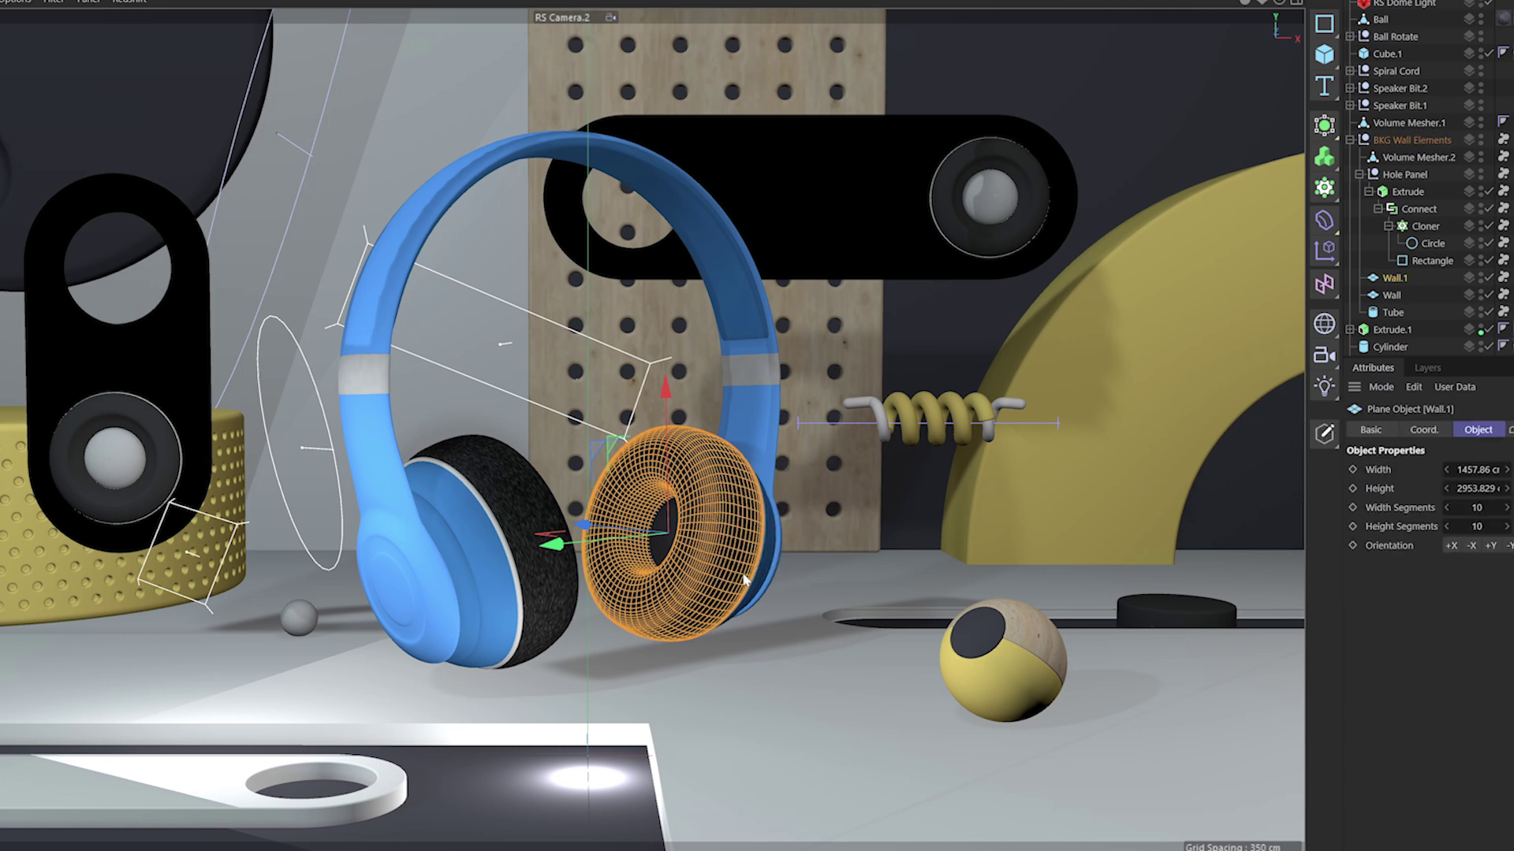
left_click(715, 494, "alt")
left_click(739, 557)
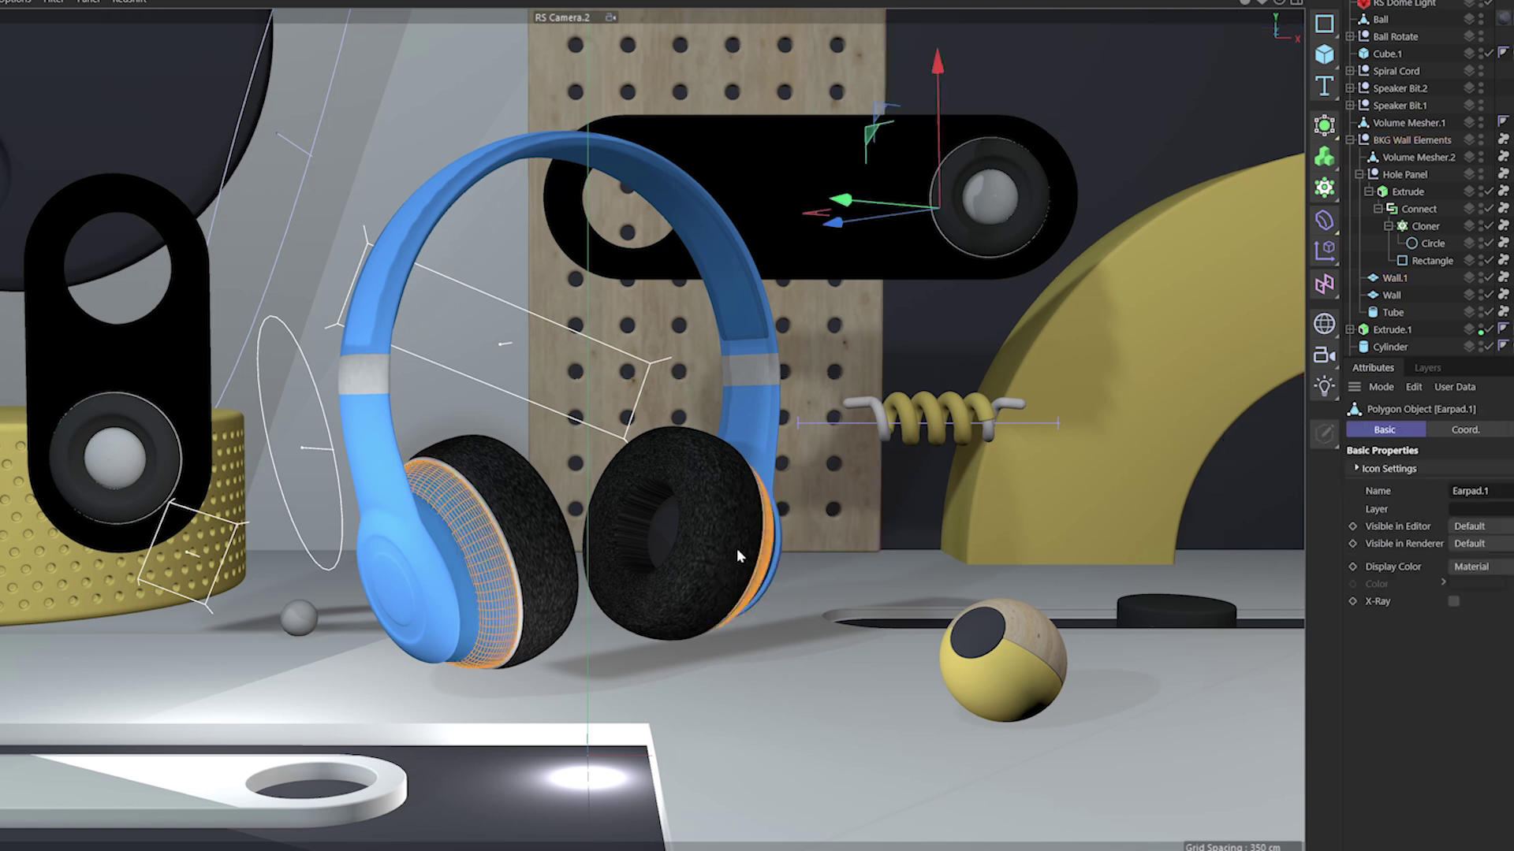
left_click(722, 514, "alt")
left_click(734, 584)
left_click(717, 514, "alt")
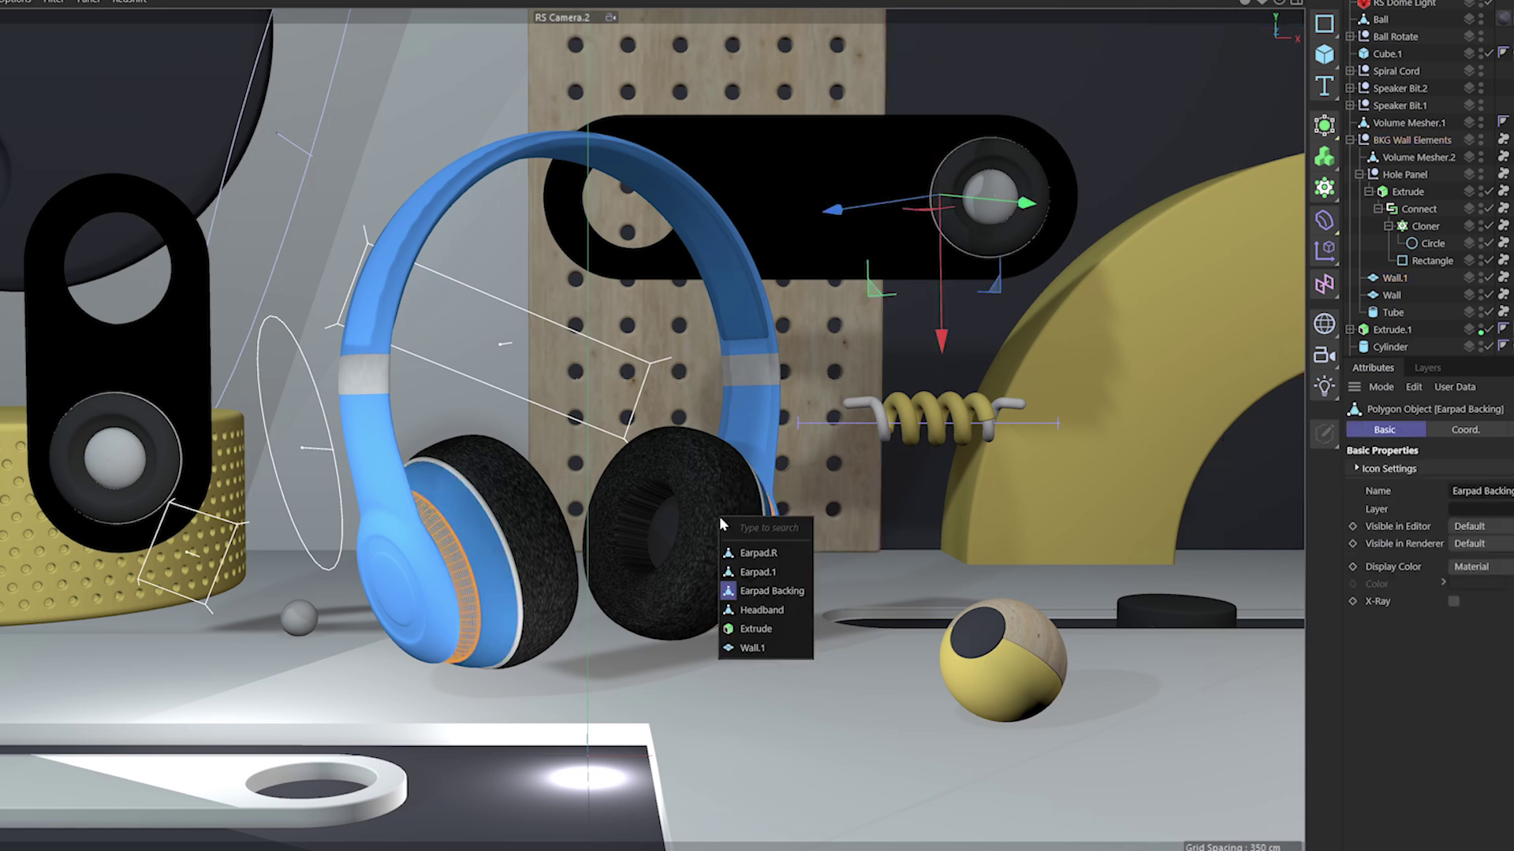
left_click(737, 610)
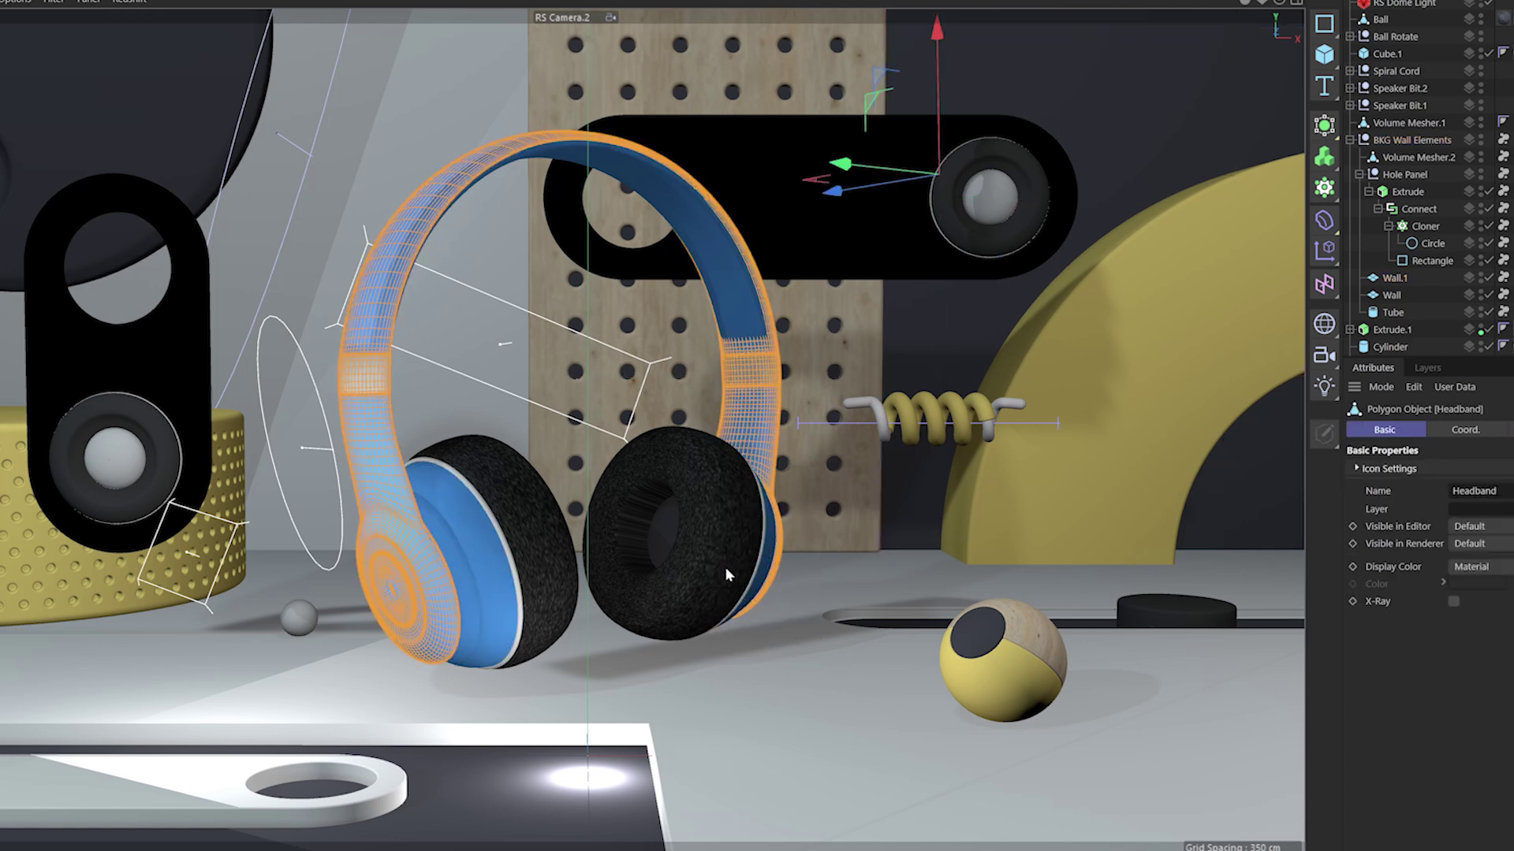
- Pick the pegboard Extrude, the Rim light and the left Earpad Backing from overlap lists
left_click(711, 527, "alt")
left_click(719, 655)
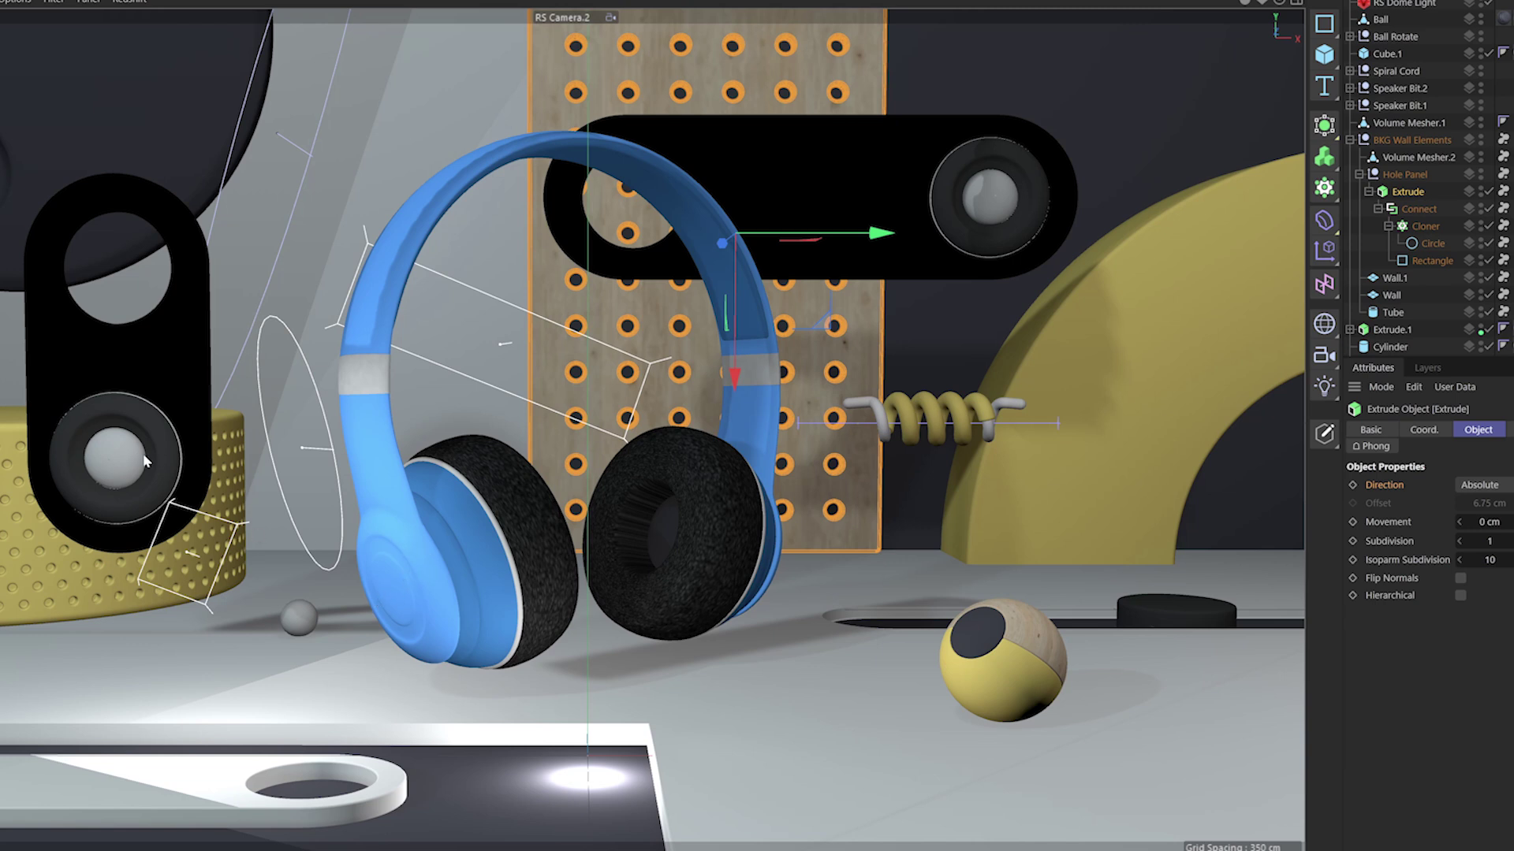
left_click(690, 447)
left_click(501, 346, "alt")
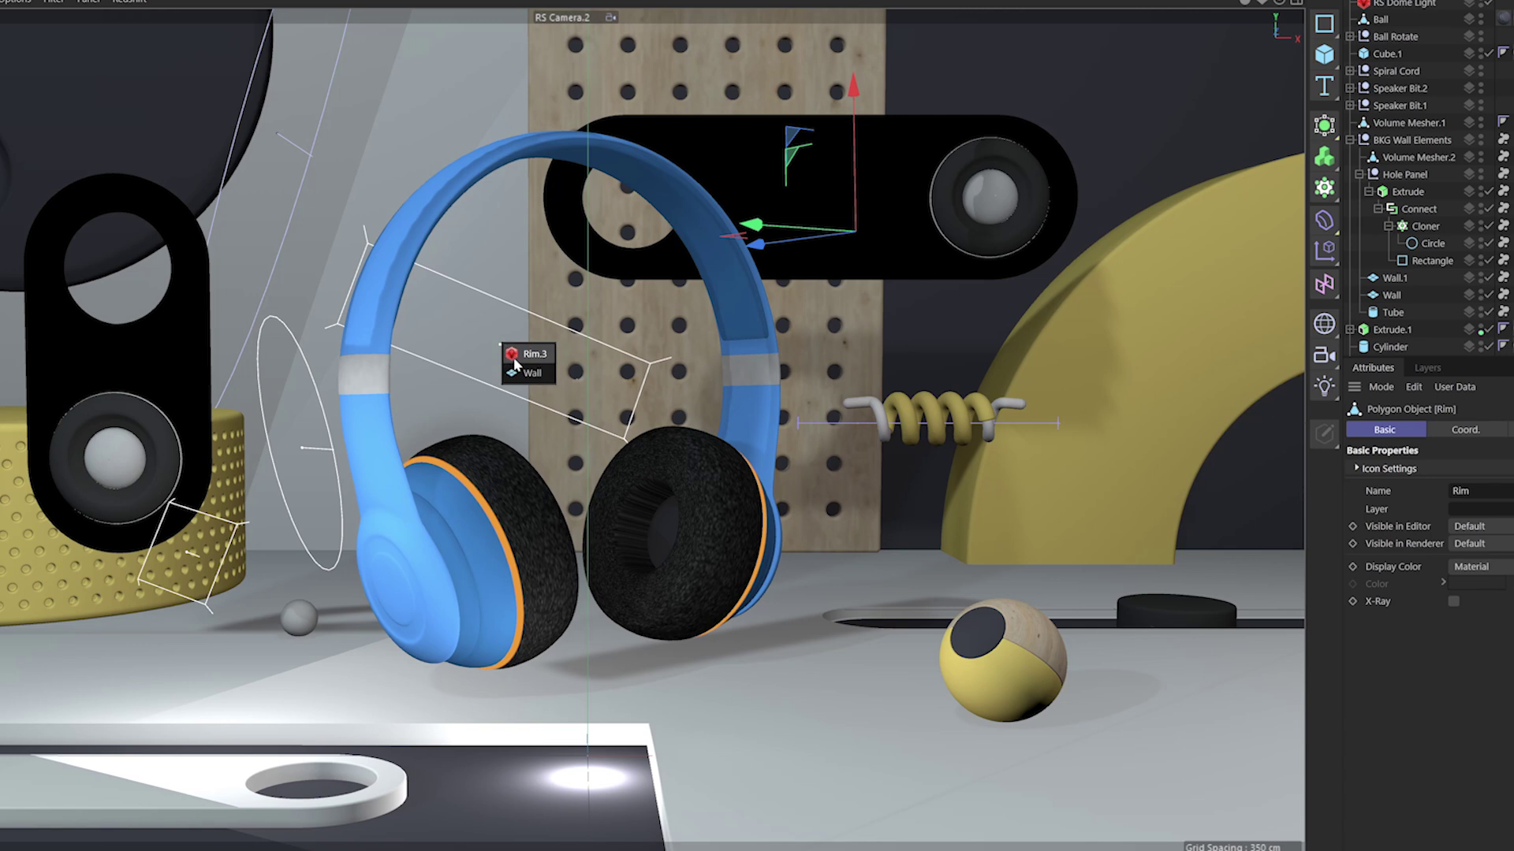
left_click(524, 354)
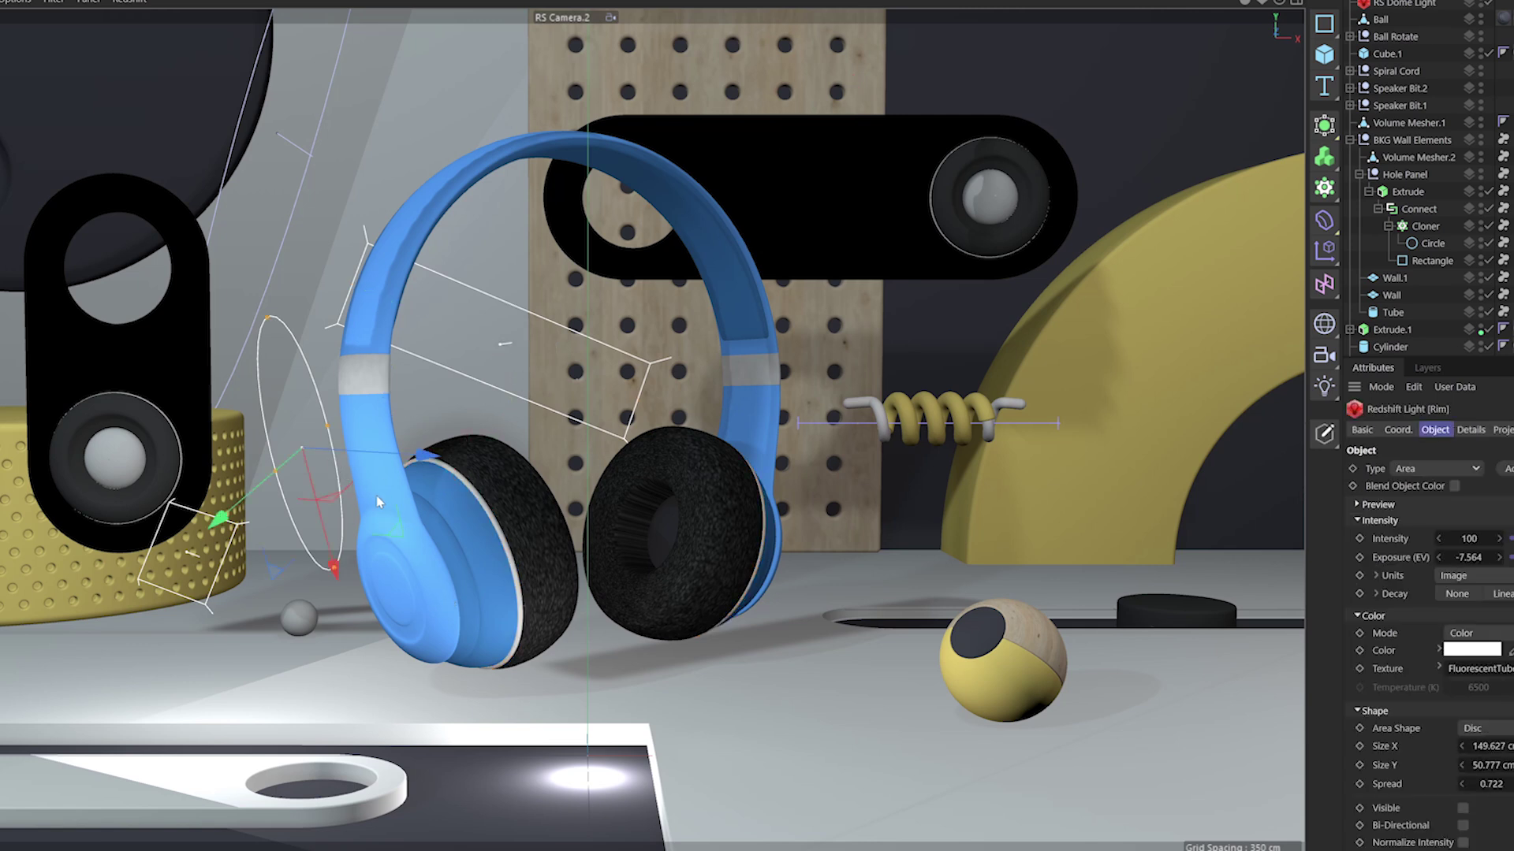
left_click(431, 578, "alt")
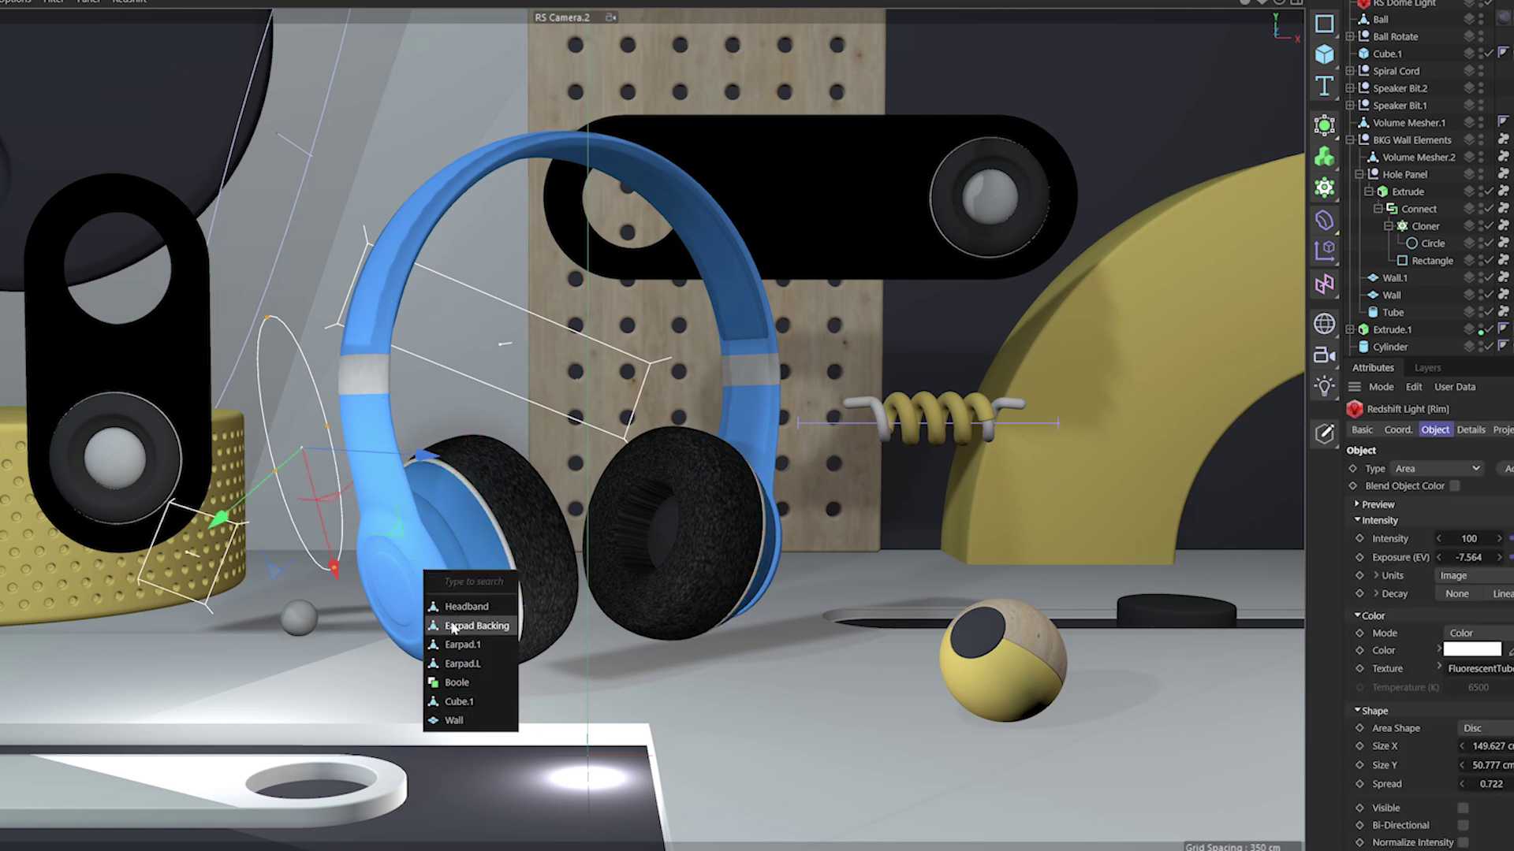
left_click(465, 626)
- Frame the floor ball, one of its polygons, the whole scene, then the hole panel Extrude
left_click(299, 619)
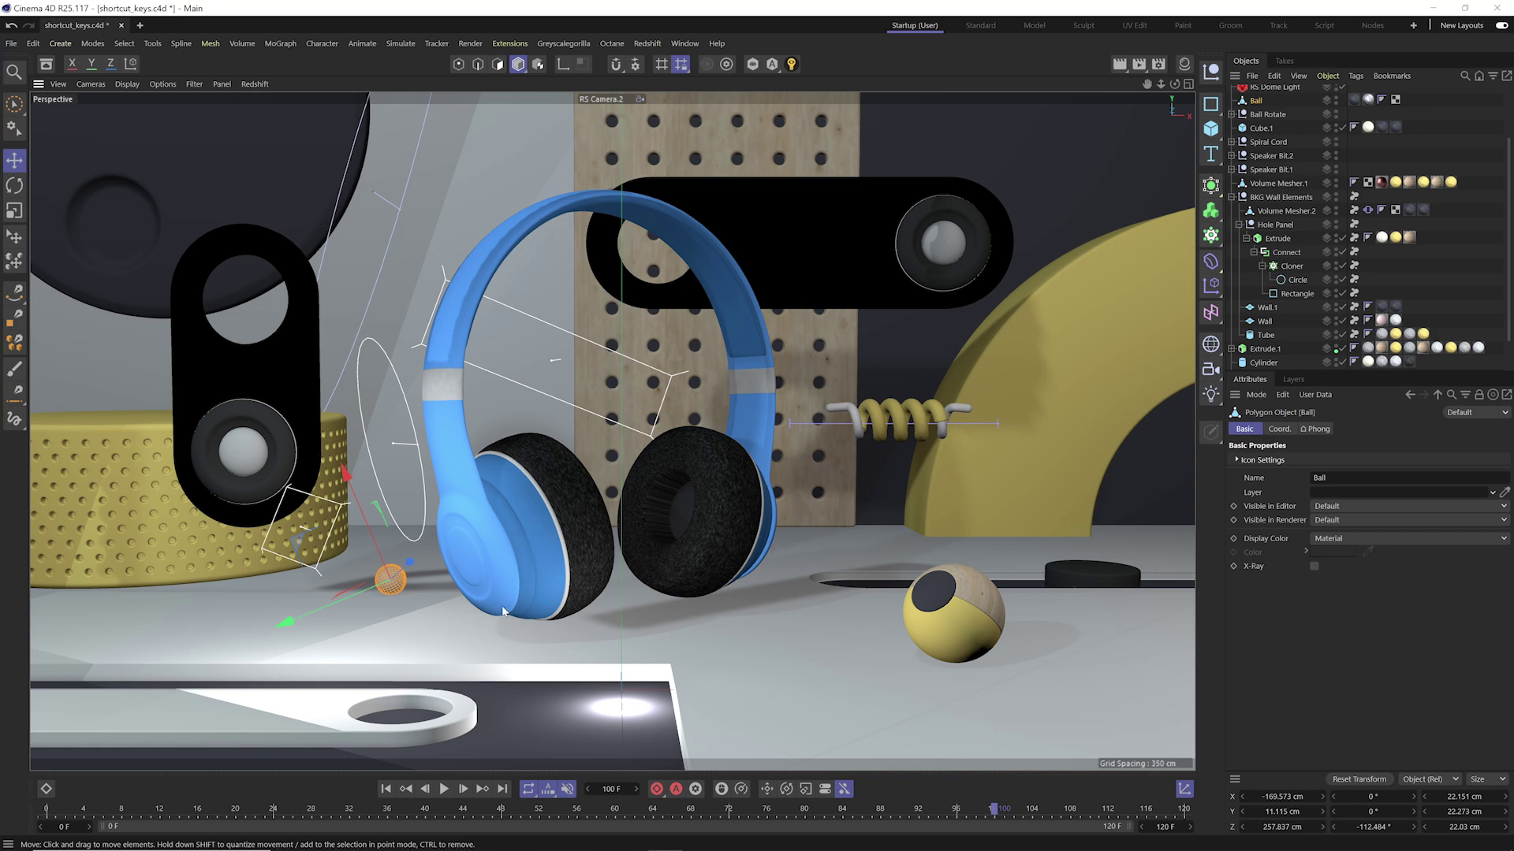
key("s")
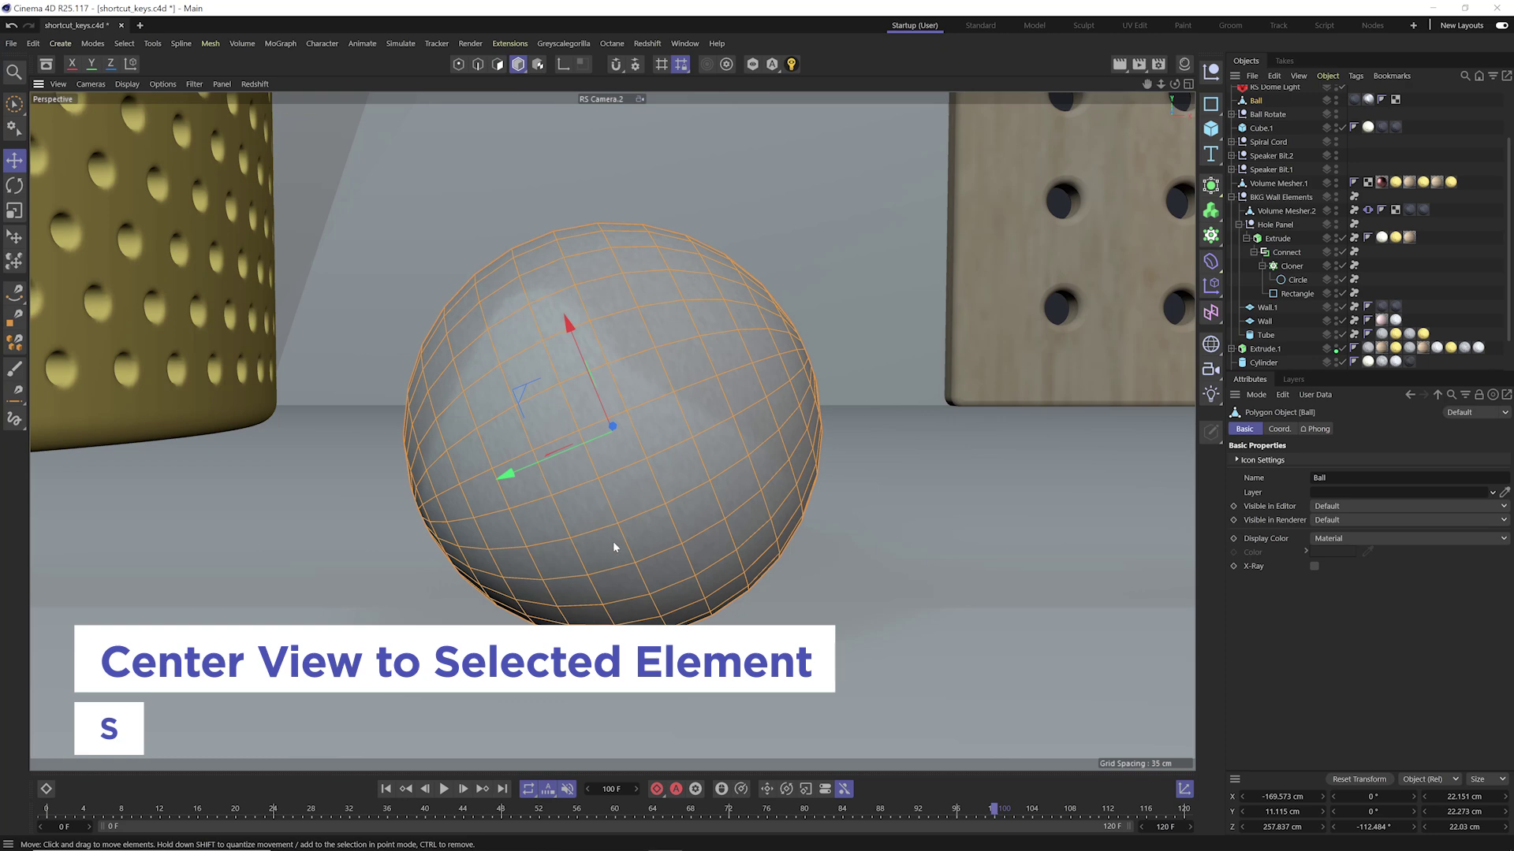
left_click(497, 64)
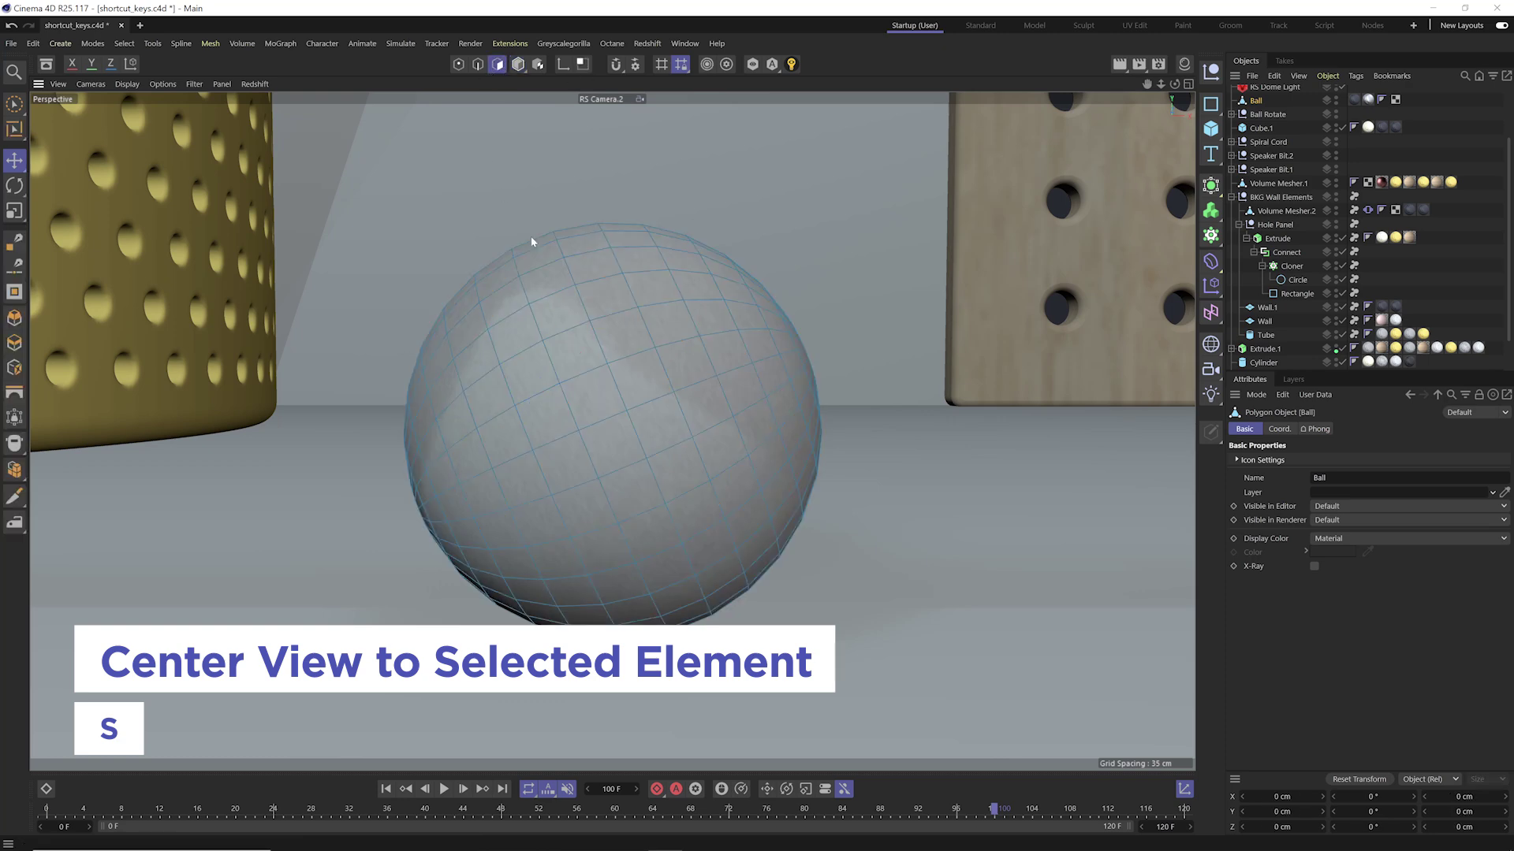
left_click(596, 400)
key("s")
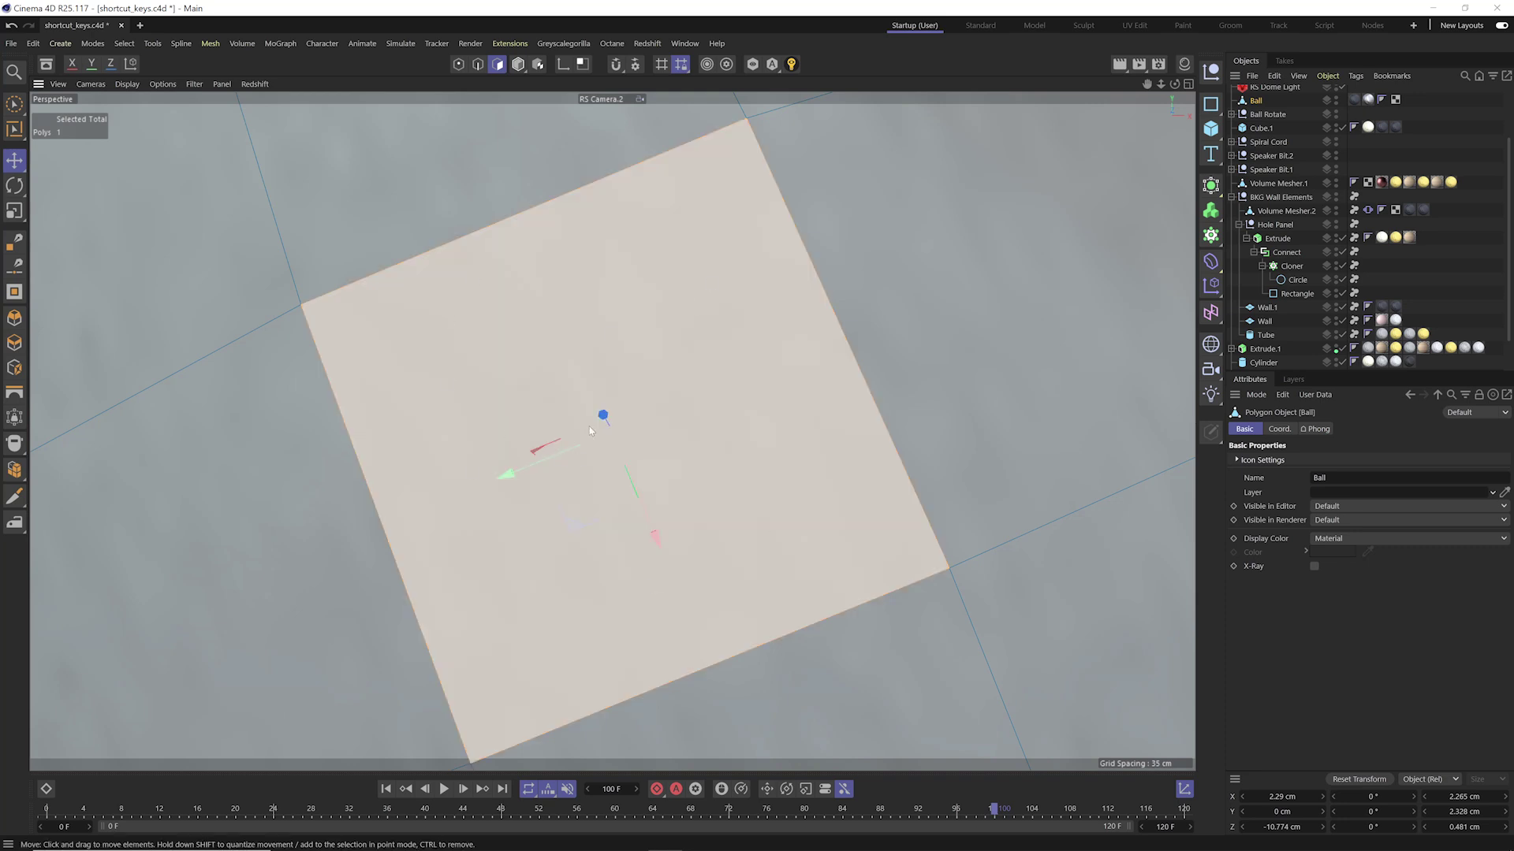
key("o")
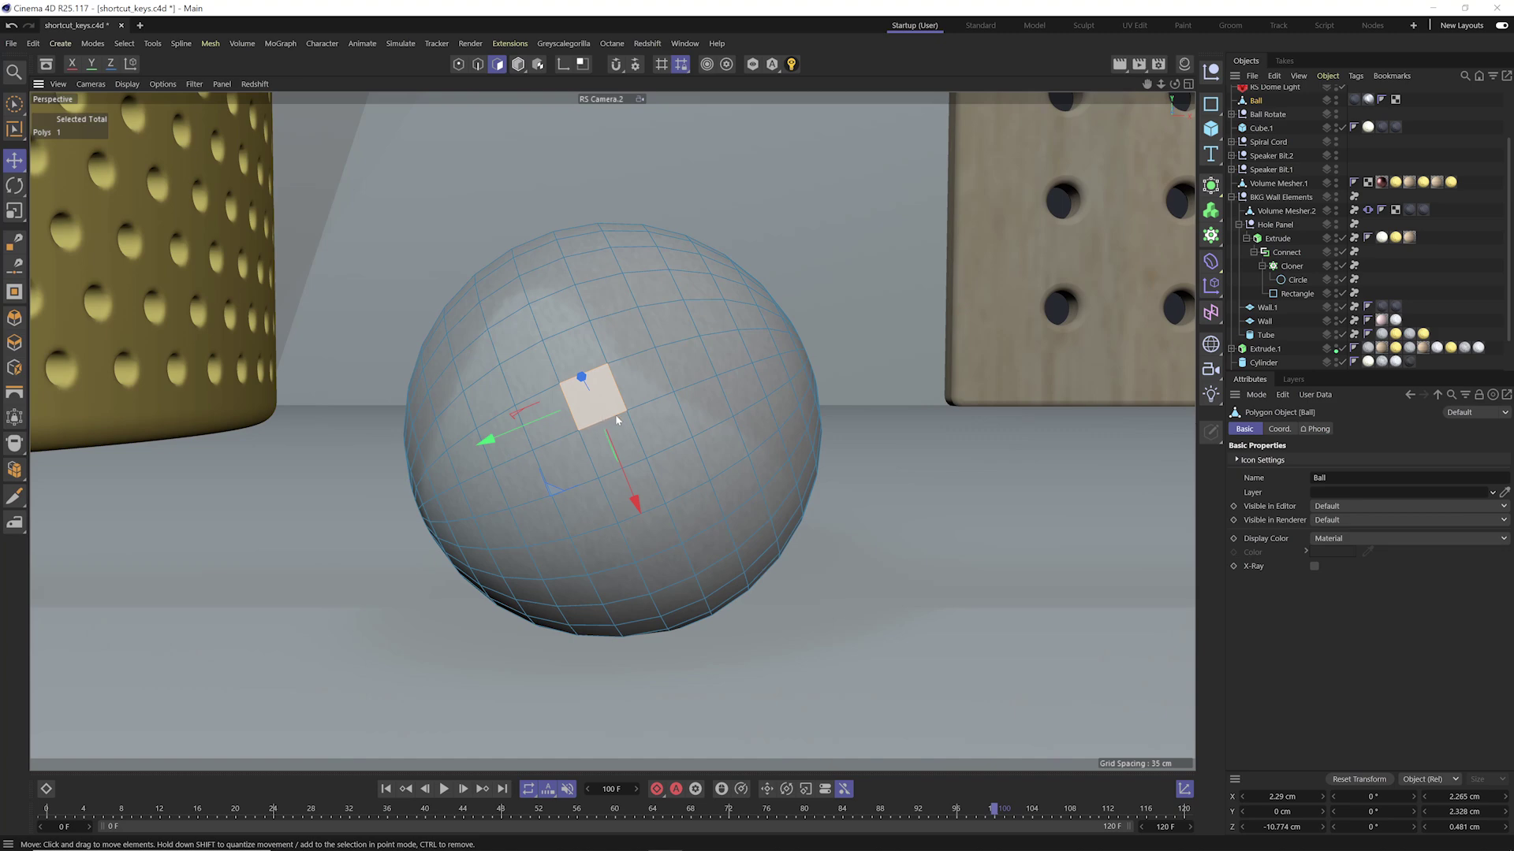
key("h")
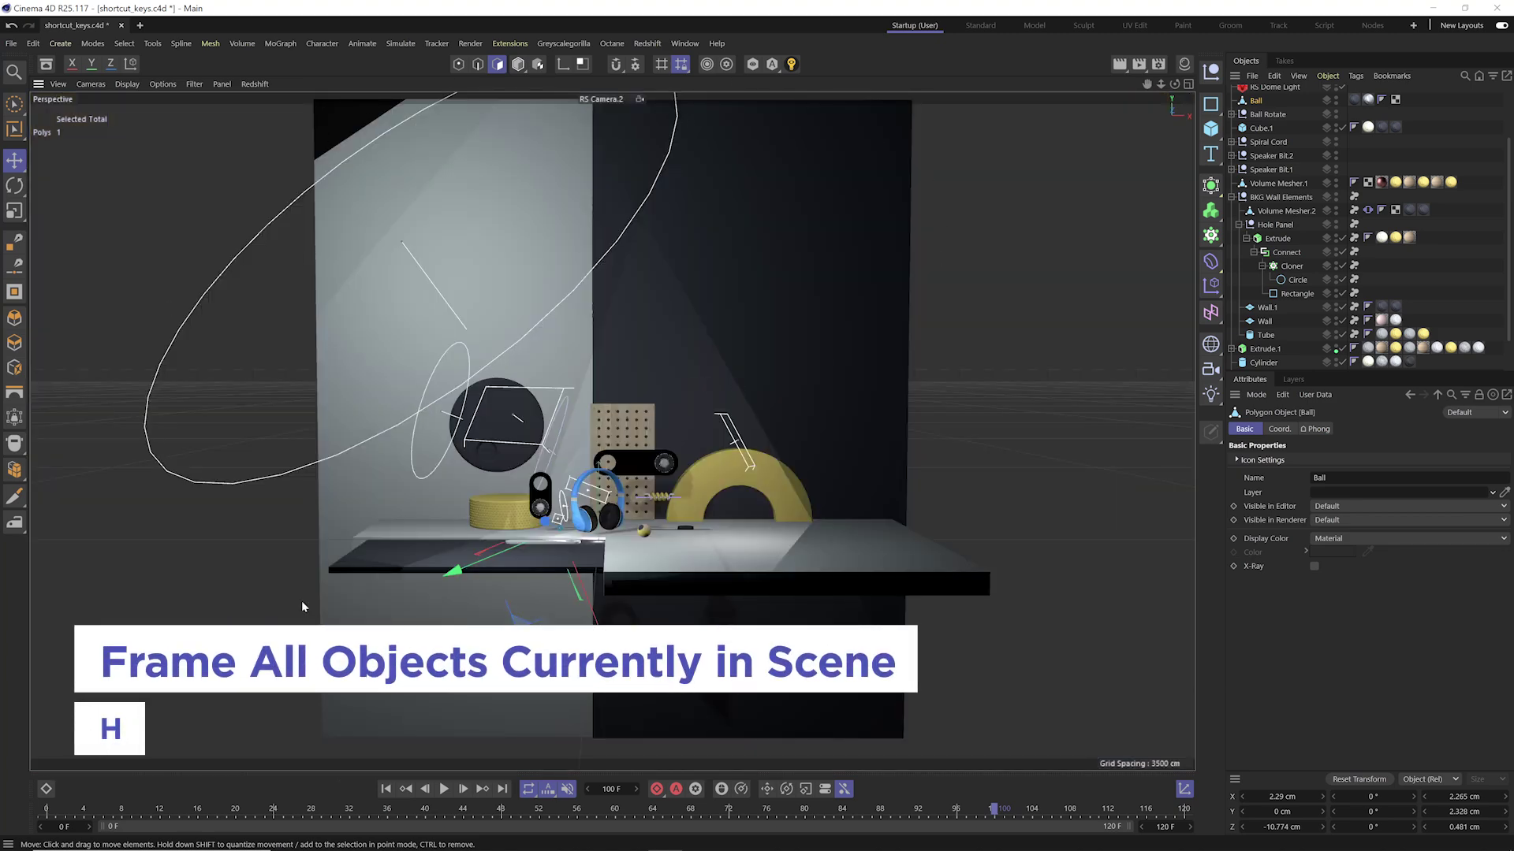
left_click(653, 477)
key("o")
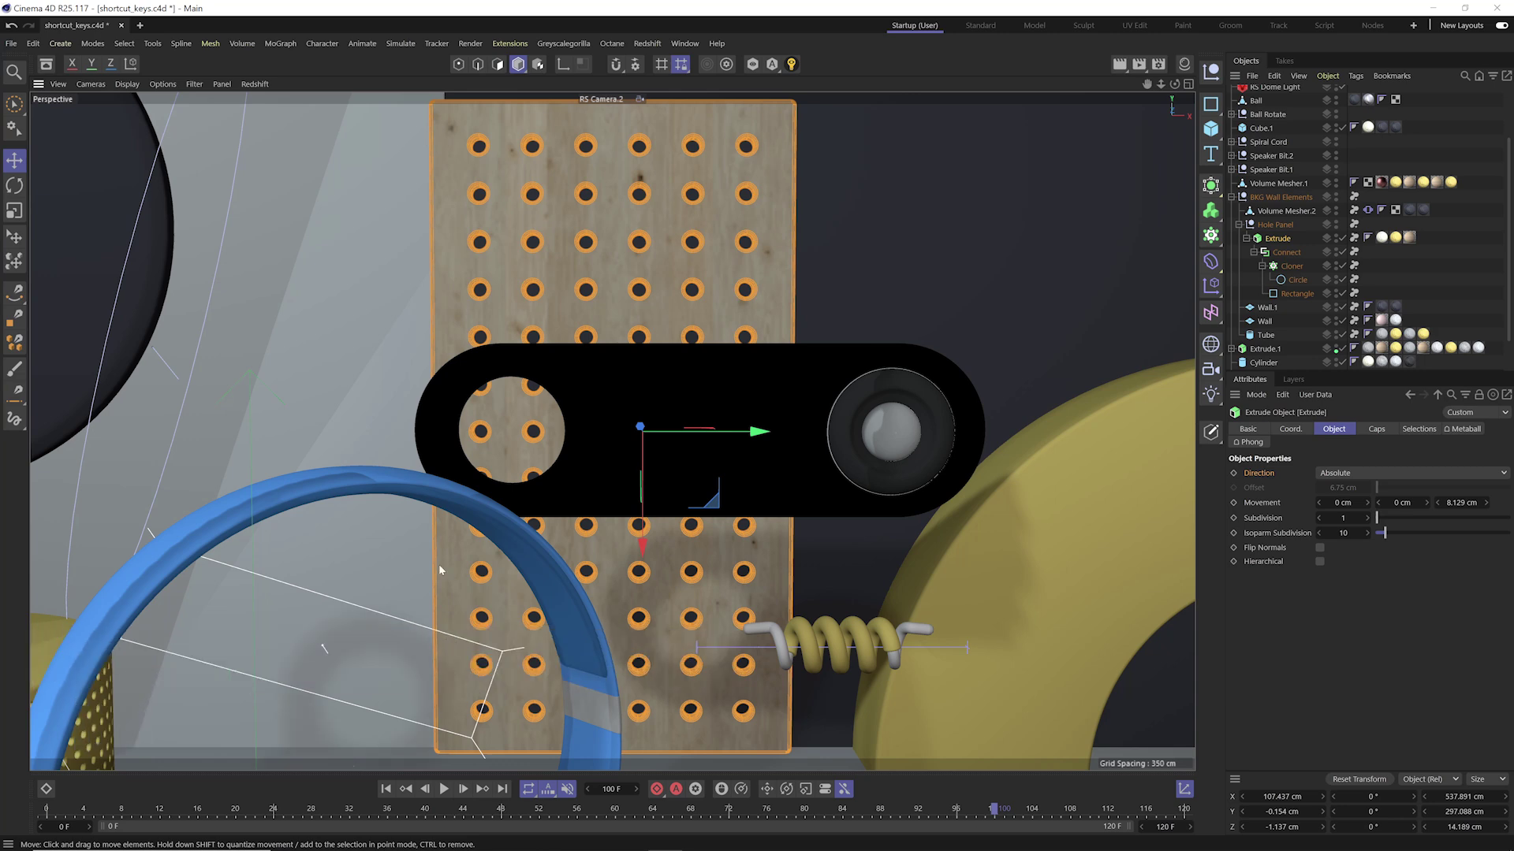
- Open the Dope Sheet, zoom to Squash & Stretch keys 13–41, enlarge the Factor curve, then show all keys
left_click(47, 789)
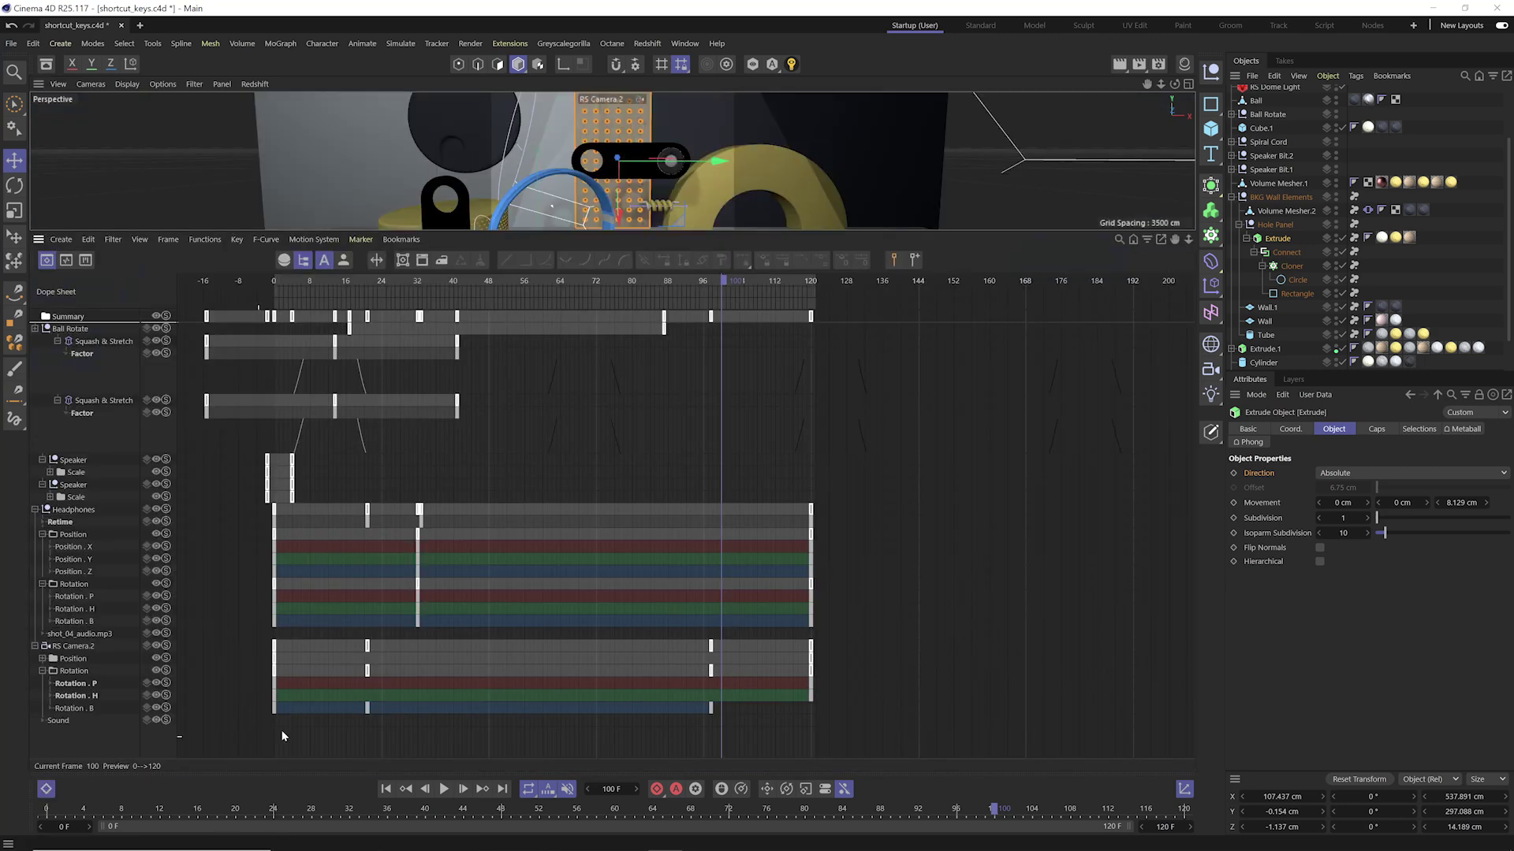
key("h")
left_click_drag(299, 383, 478, 399)
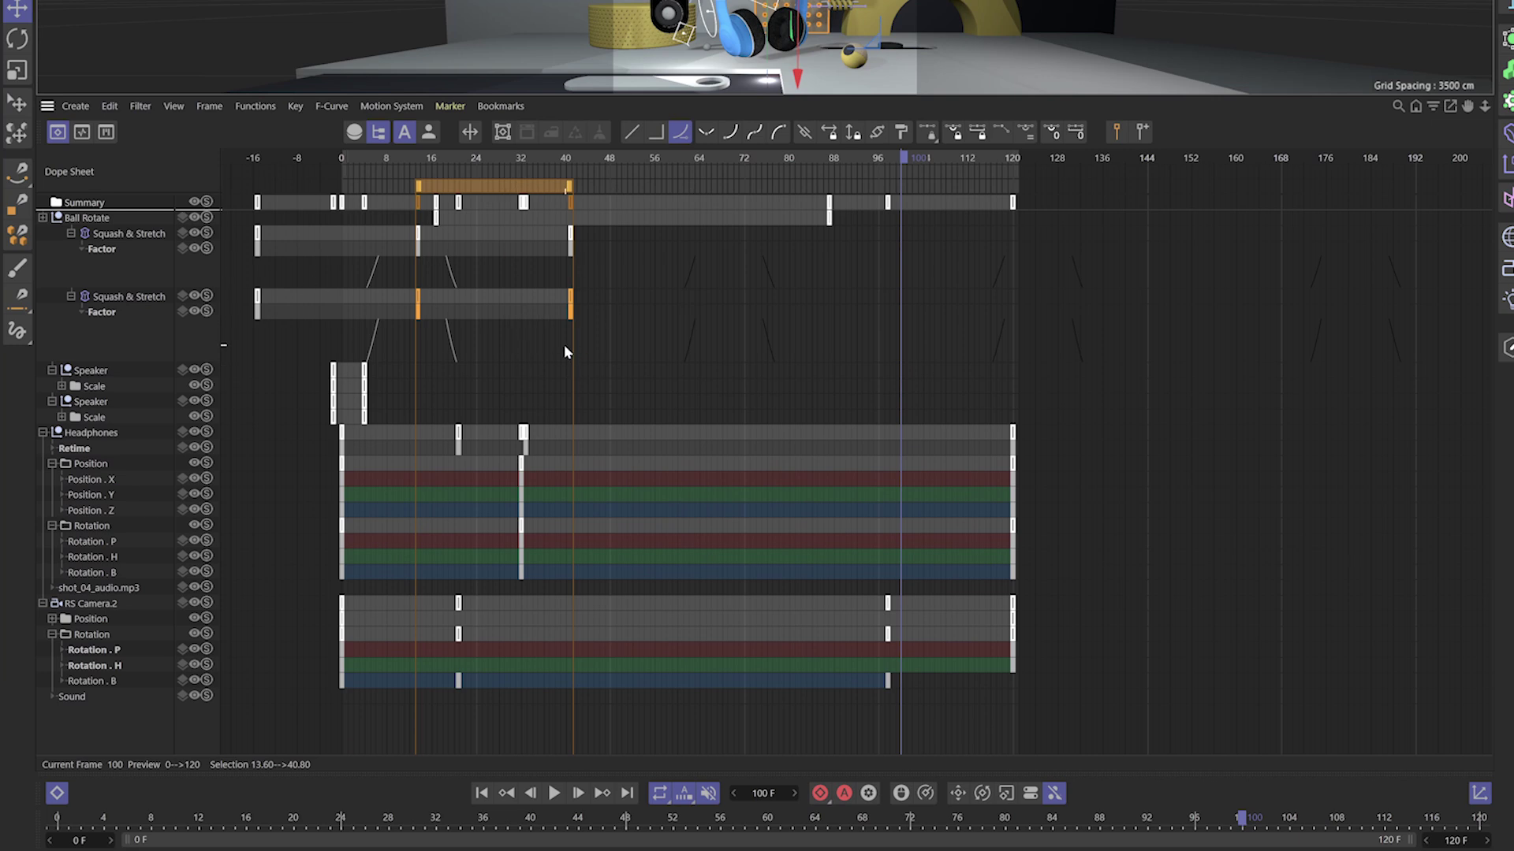
key("s")
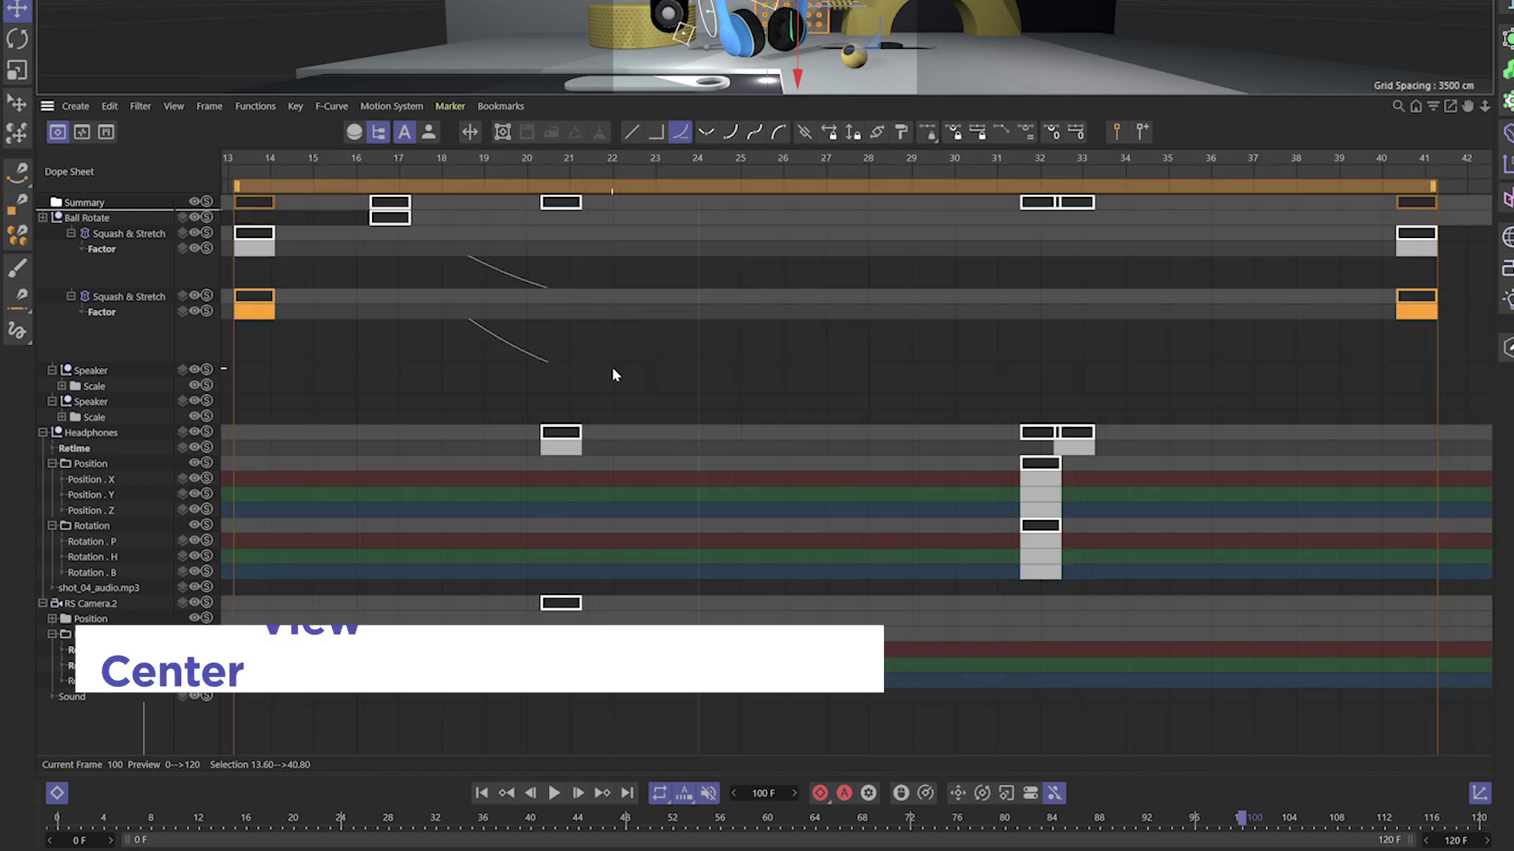
left_click_drag(885, 365, 899, 549)
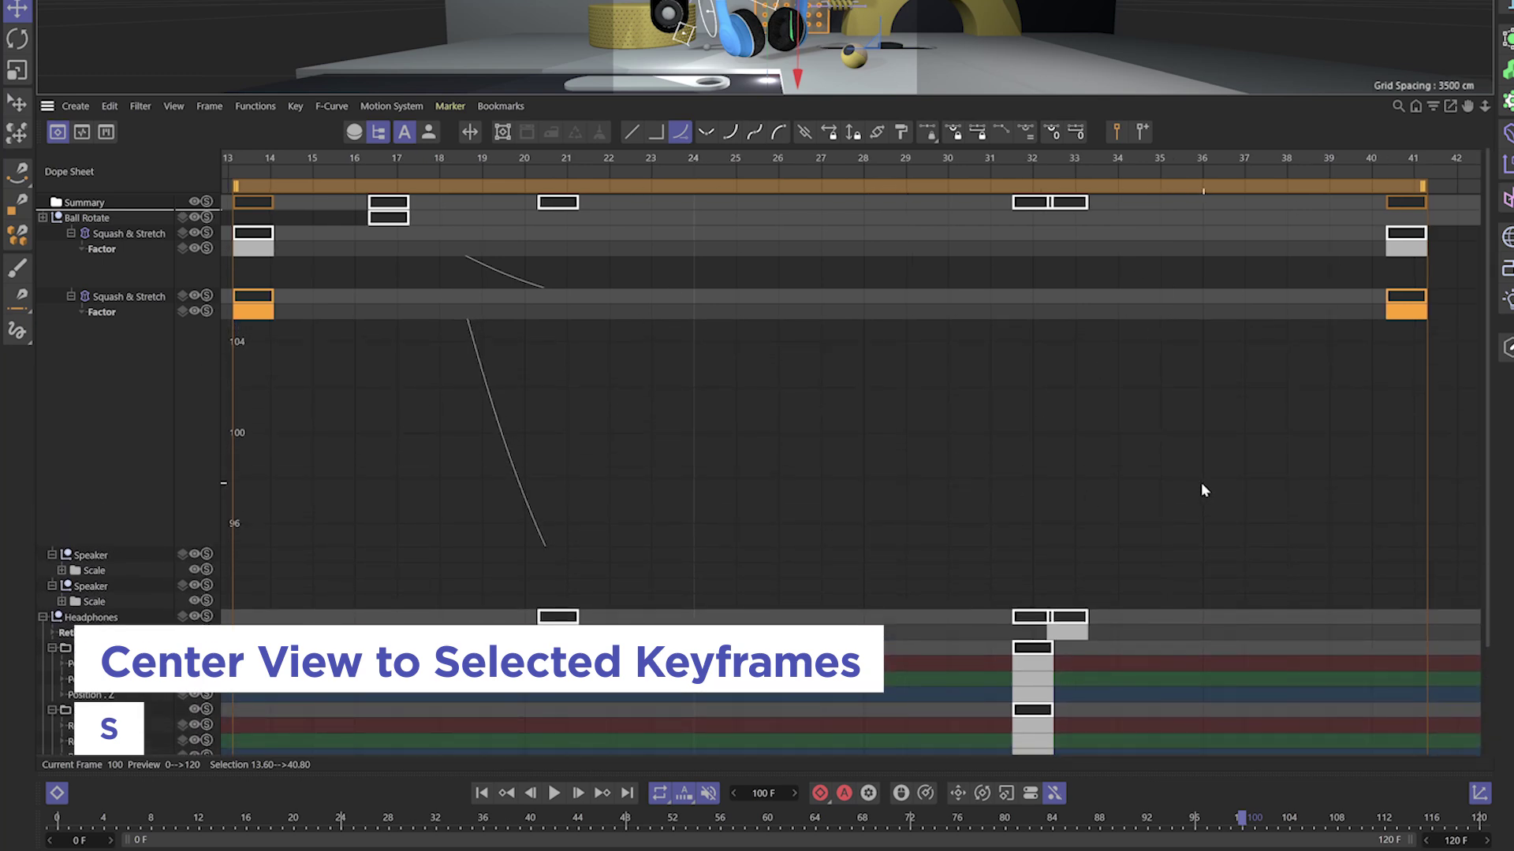
key("h")
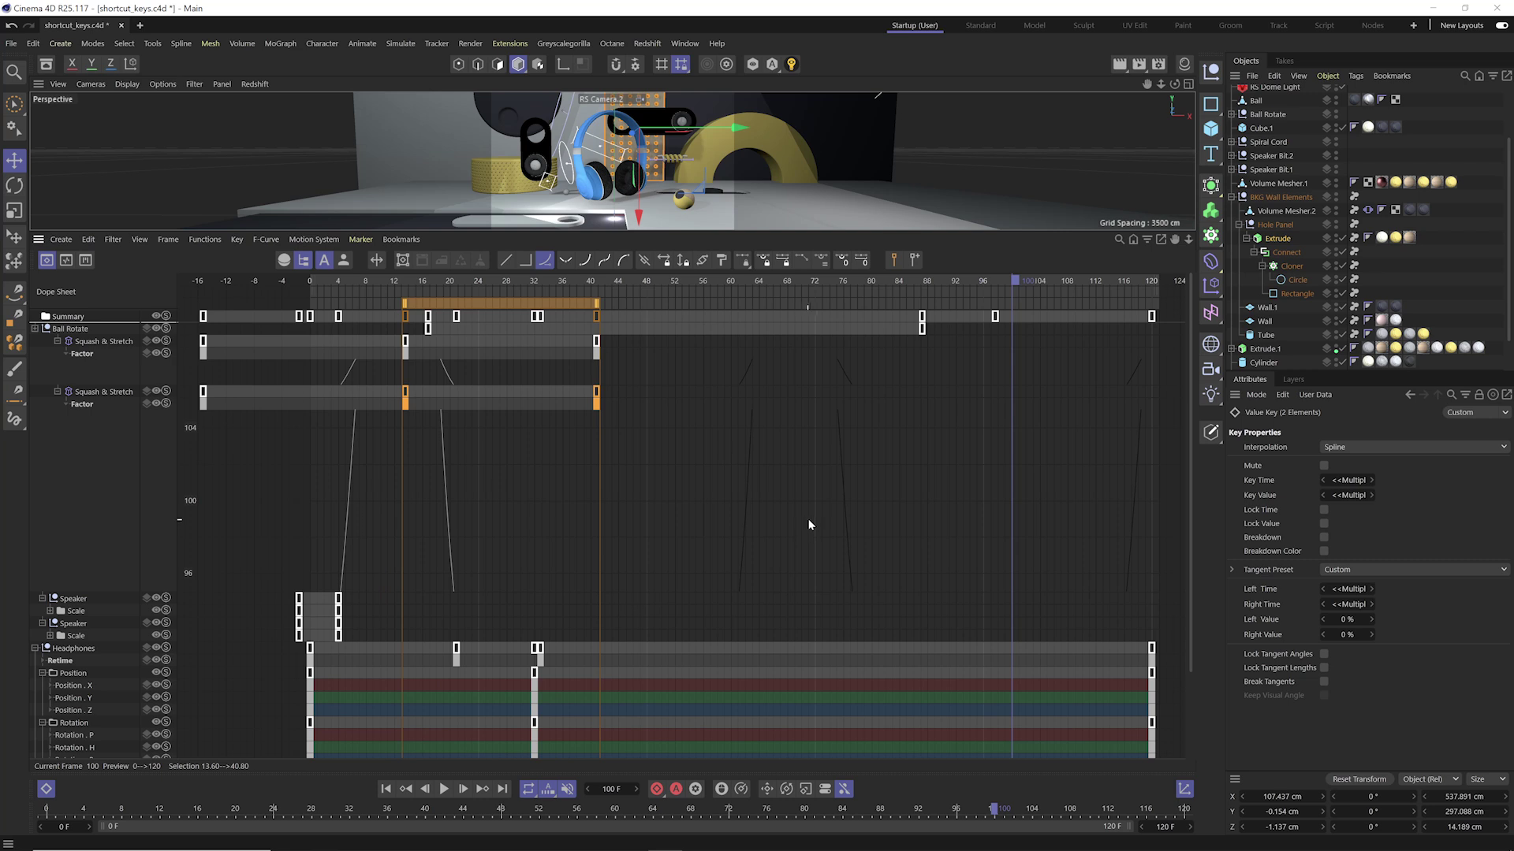
- Switch to F-Curve mode, frame the Headphones curves and box-select the keys near frame 32
left_click(721, 524)
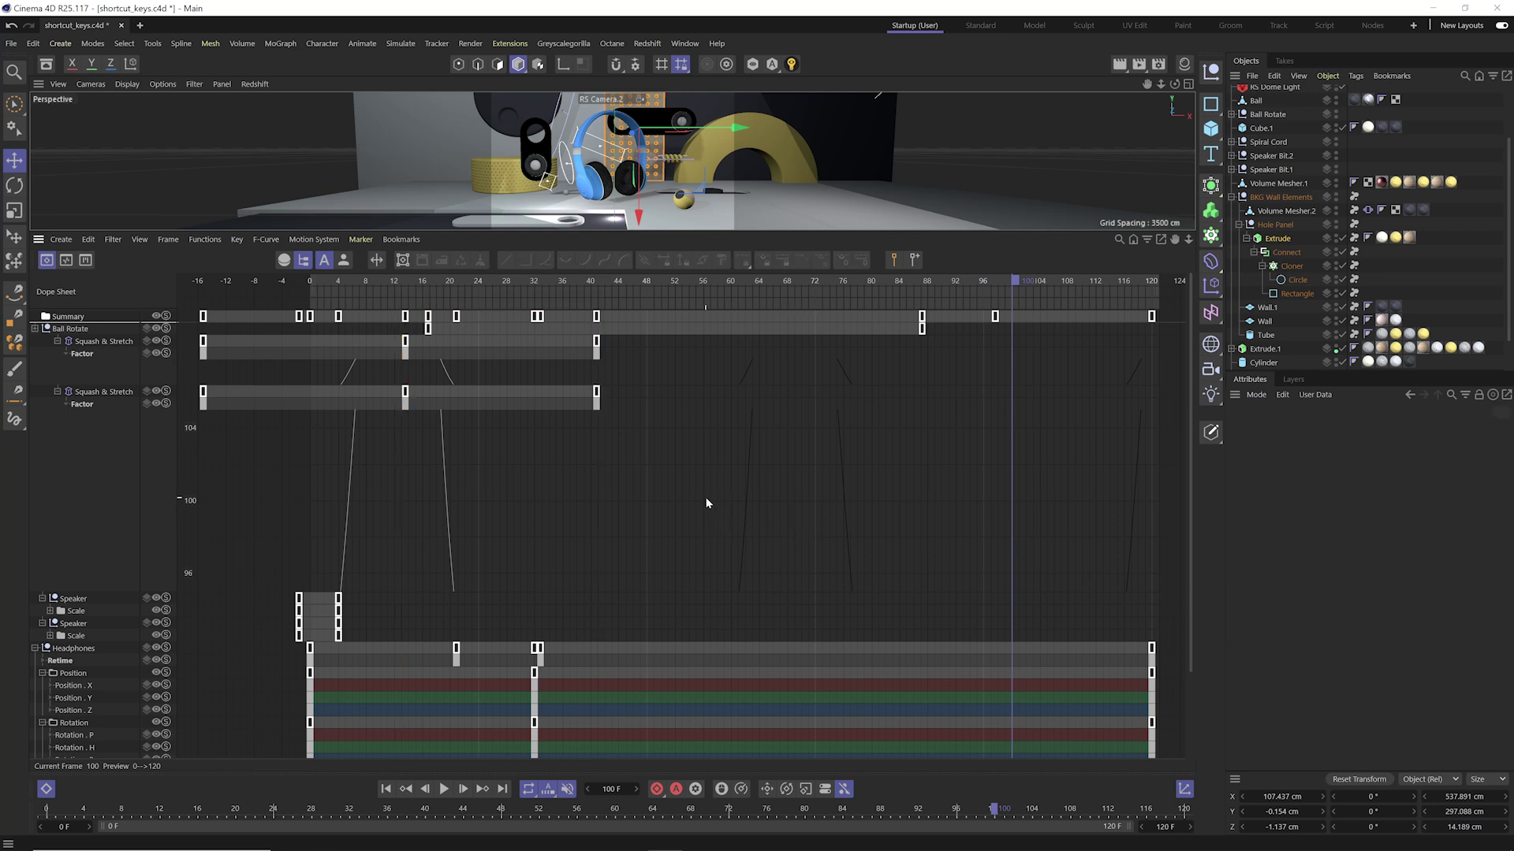
key("t")
key("Tab")
left_click(71, 455)
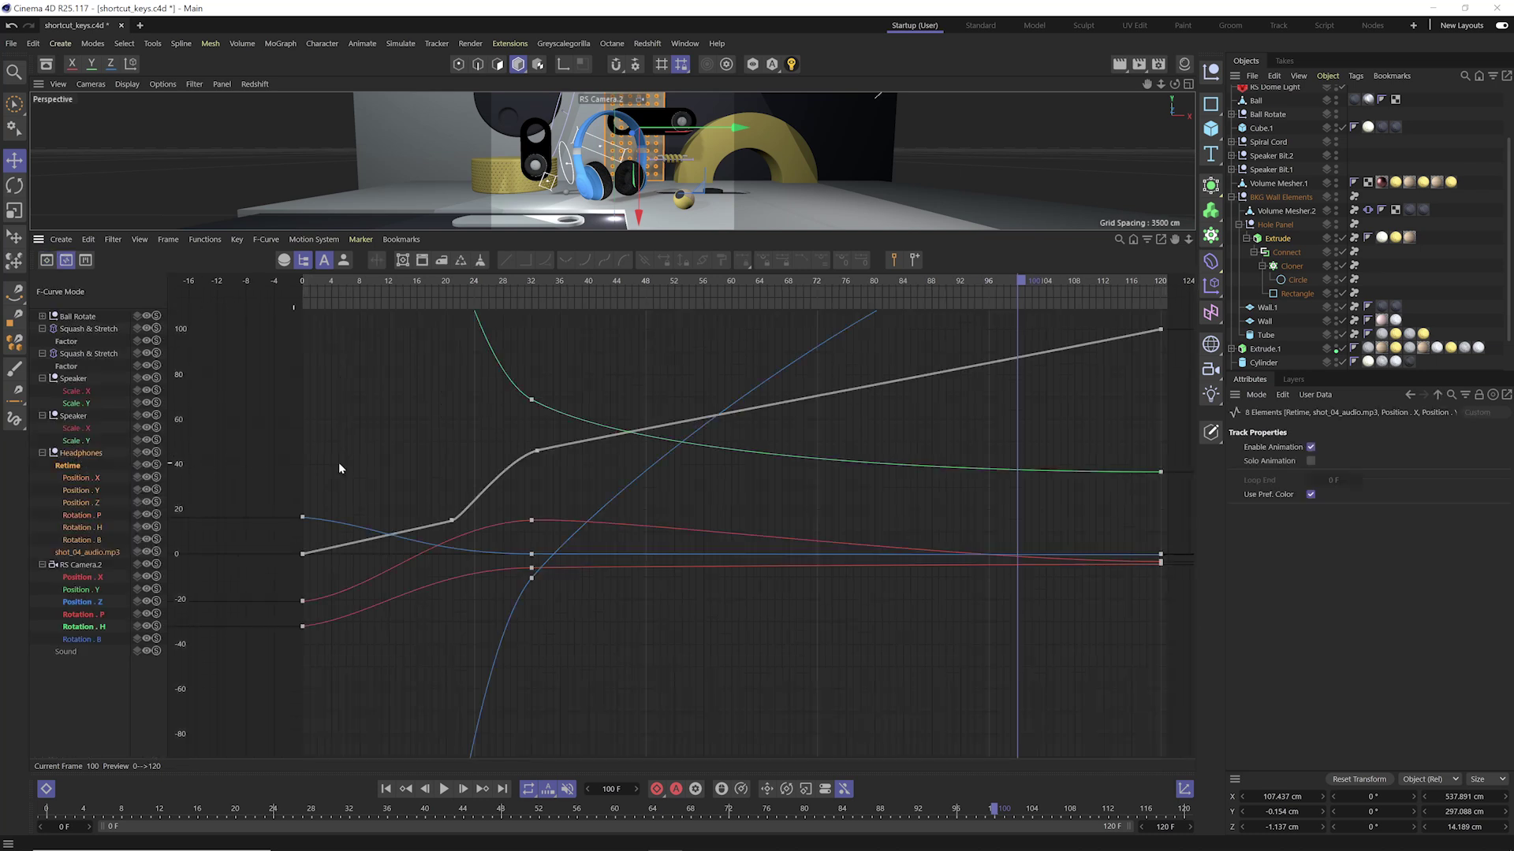
key("h")
left_click_drag(472, 386, 557, 557)
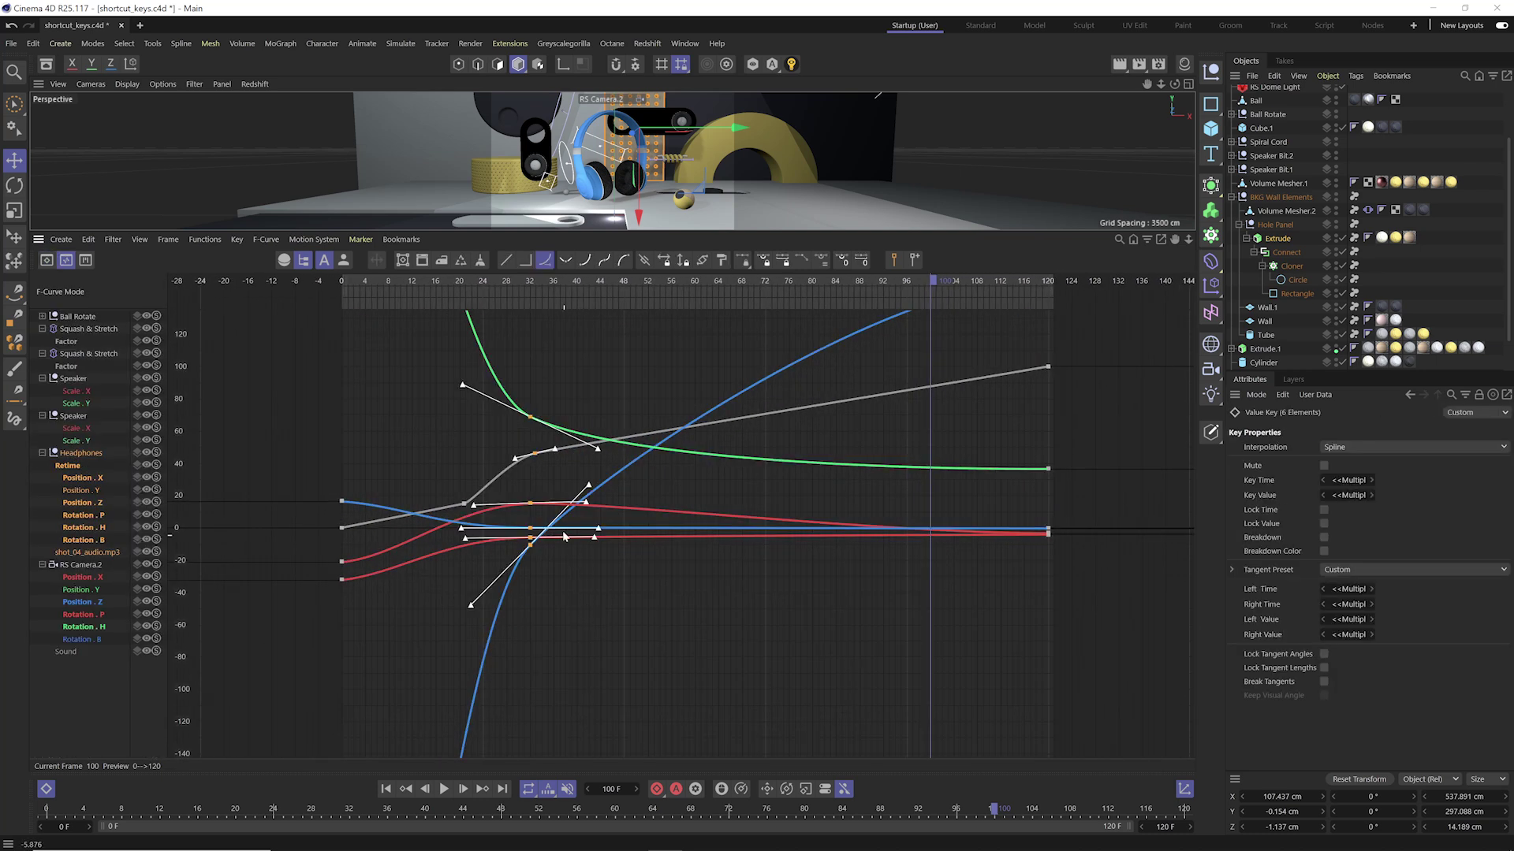
- Try the linear, zero-angle and flat tangent presets on the keys, ending on auto tangents
key("t")
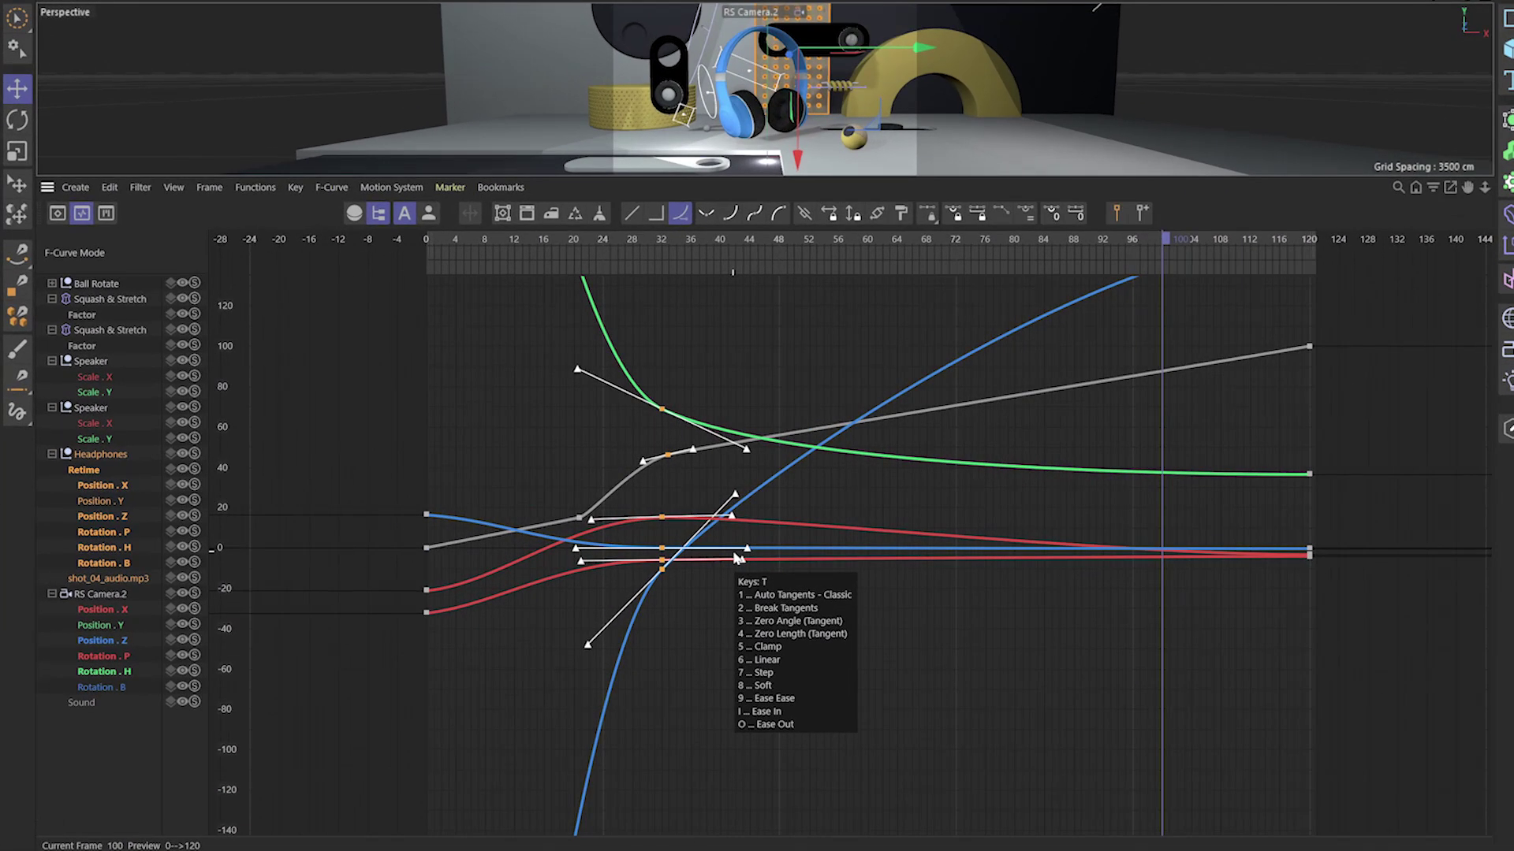
key("6")
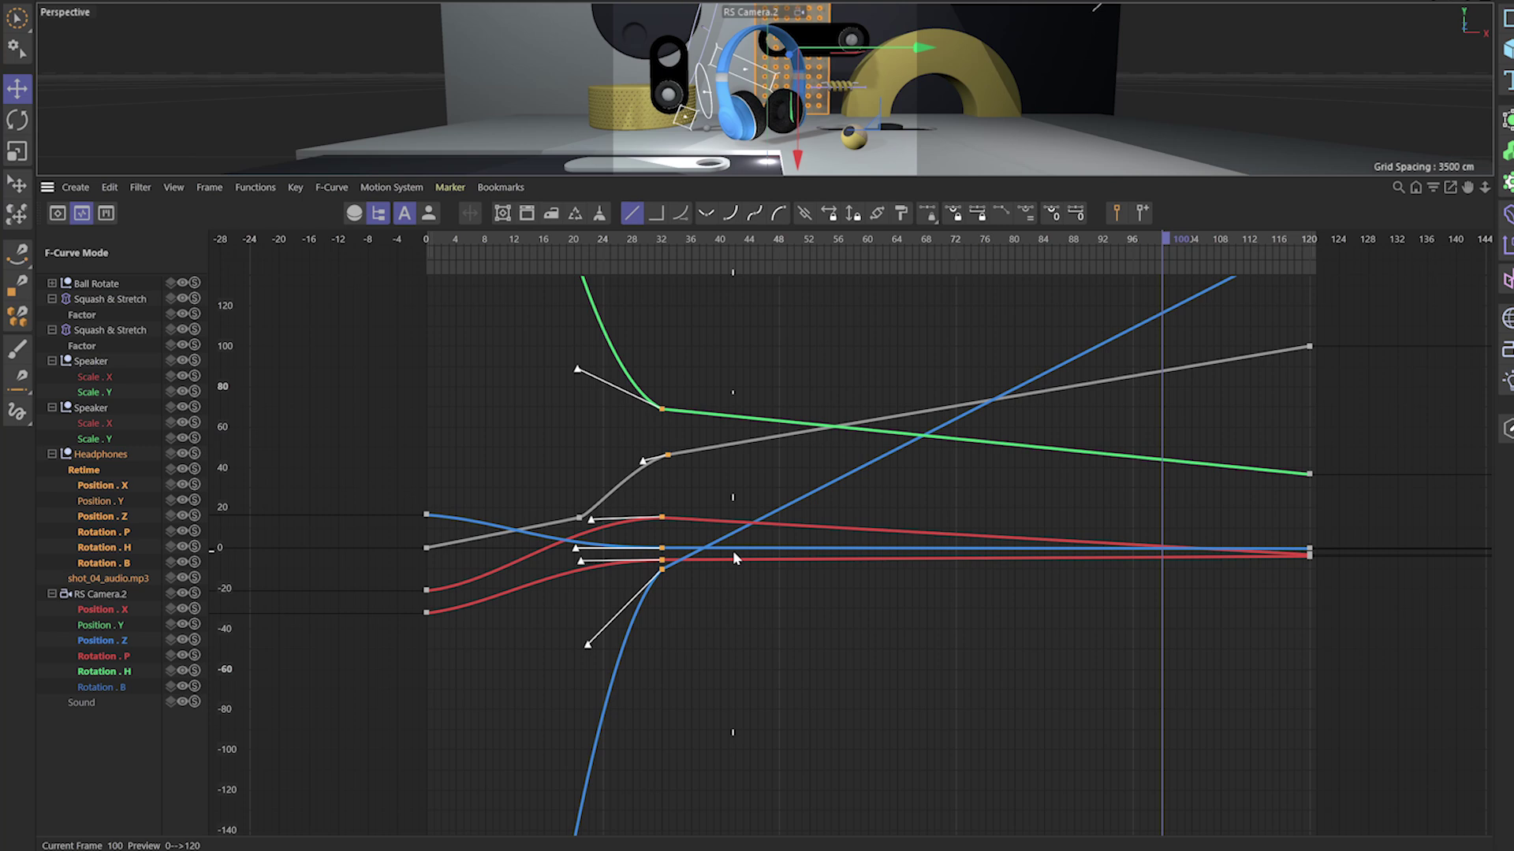
key("t")
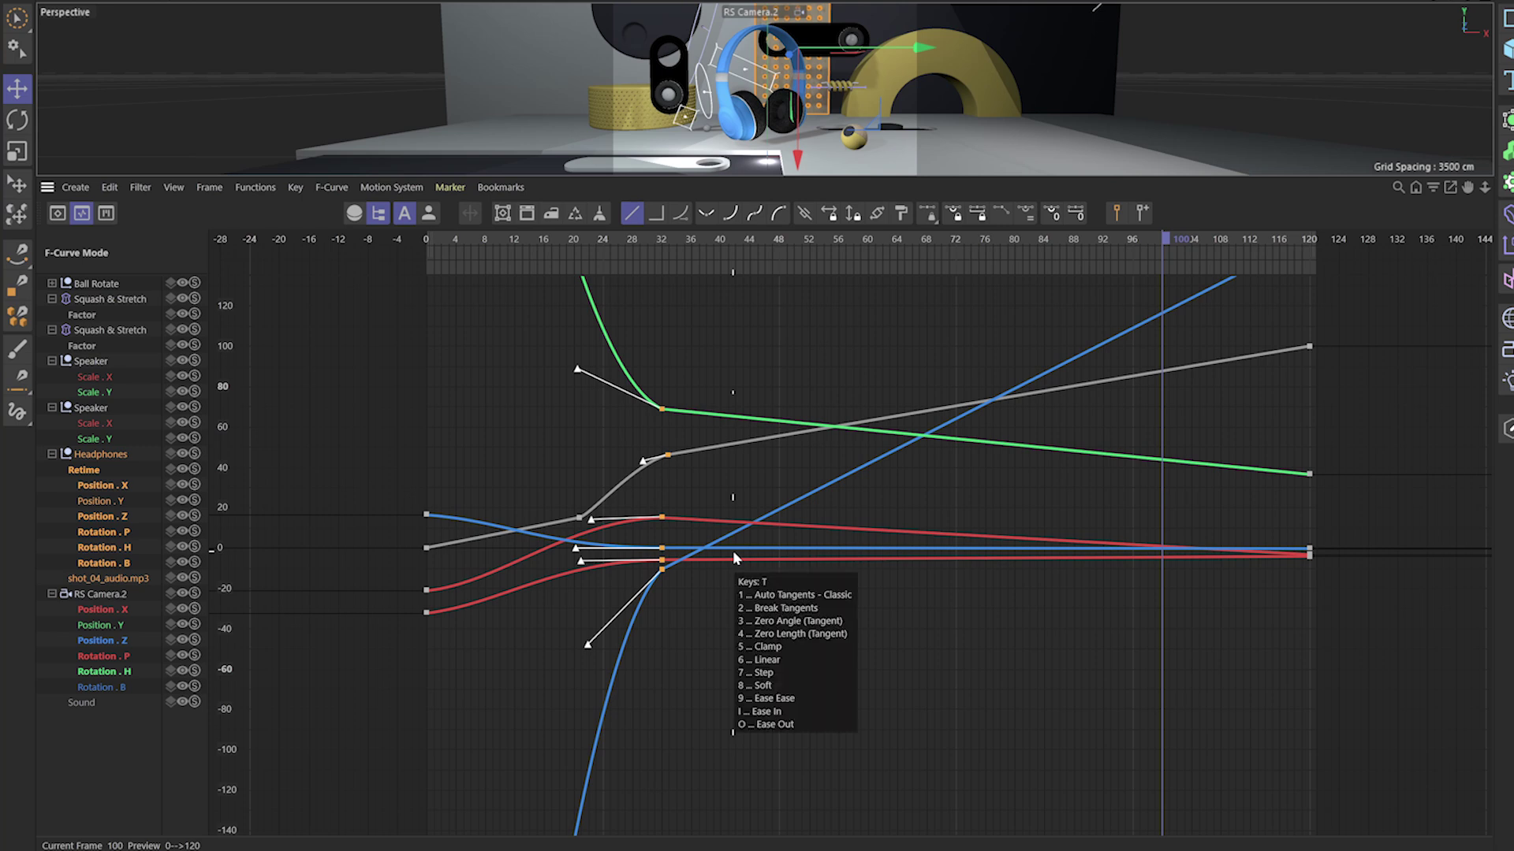
key("3")
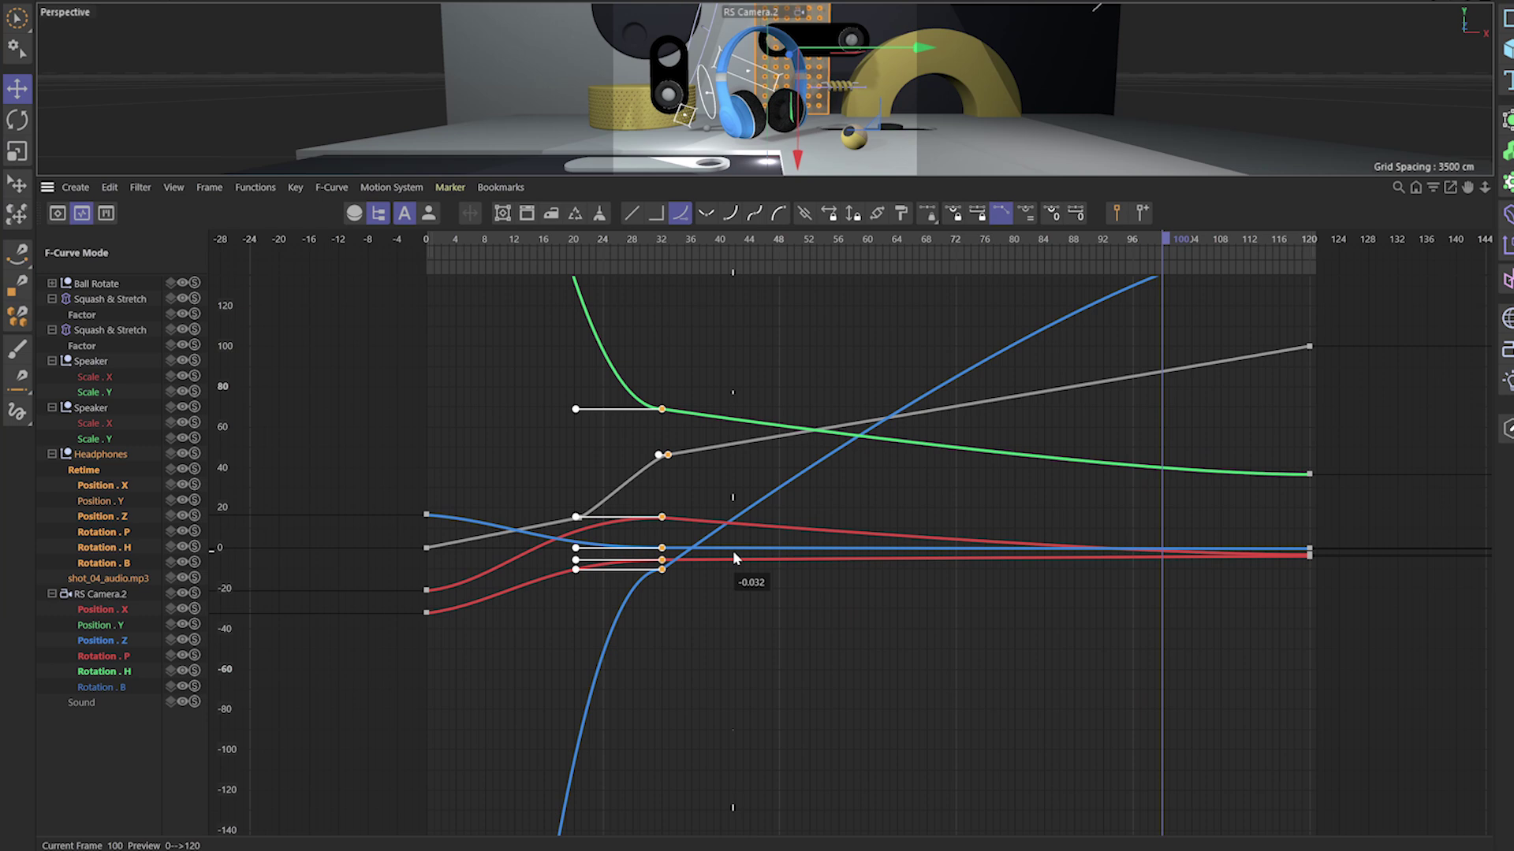
key("t")
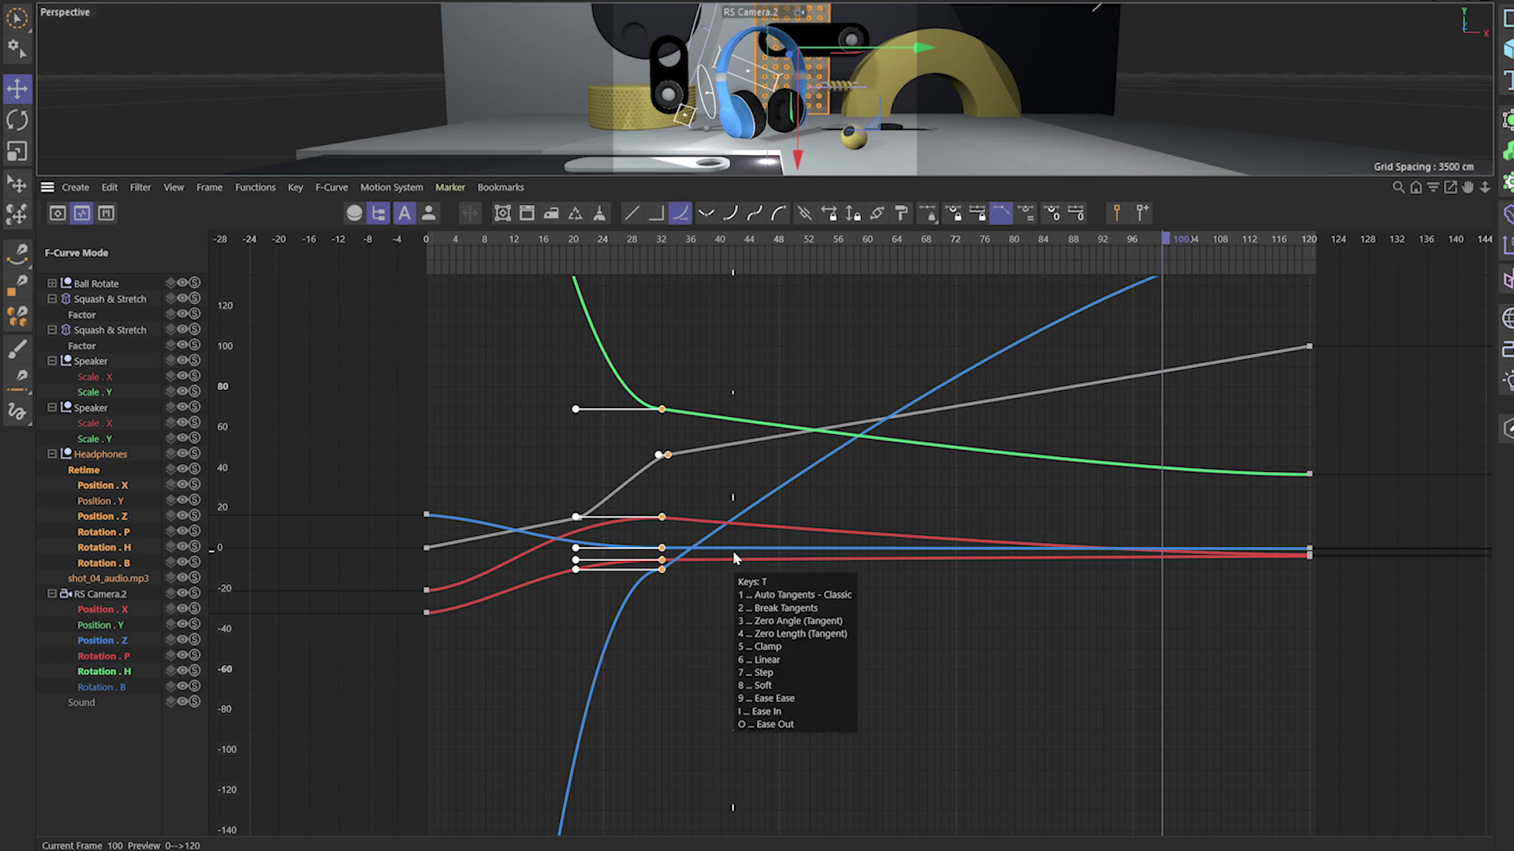
key("9")
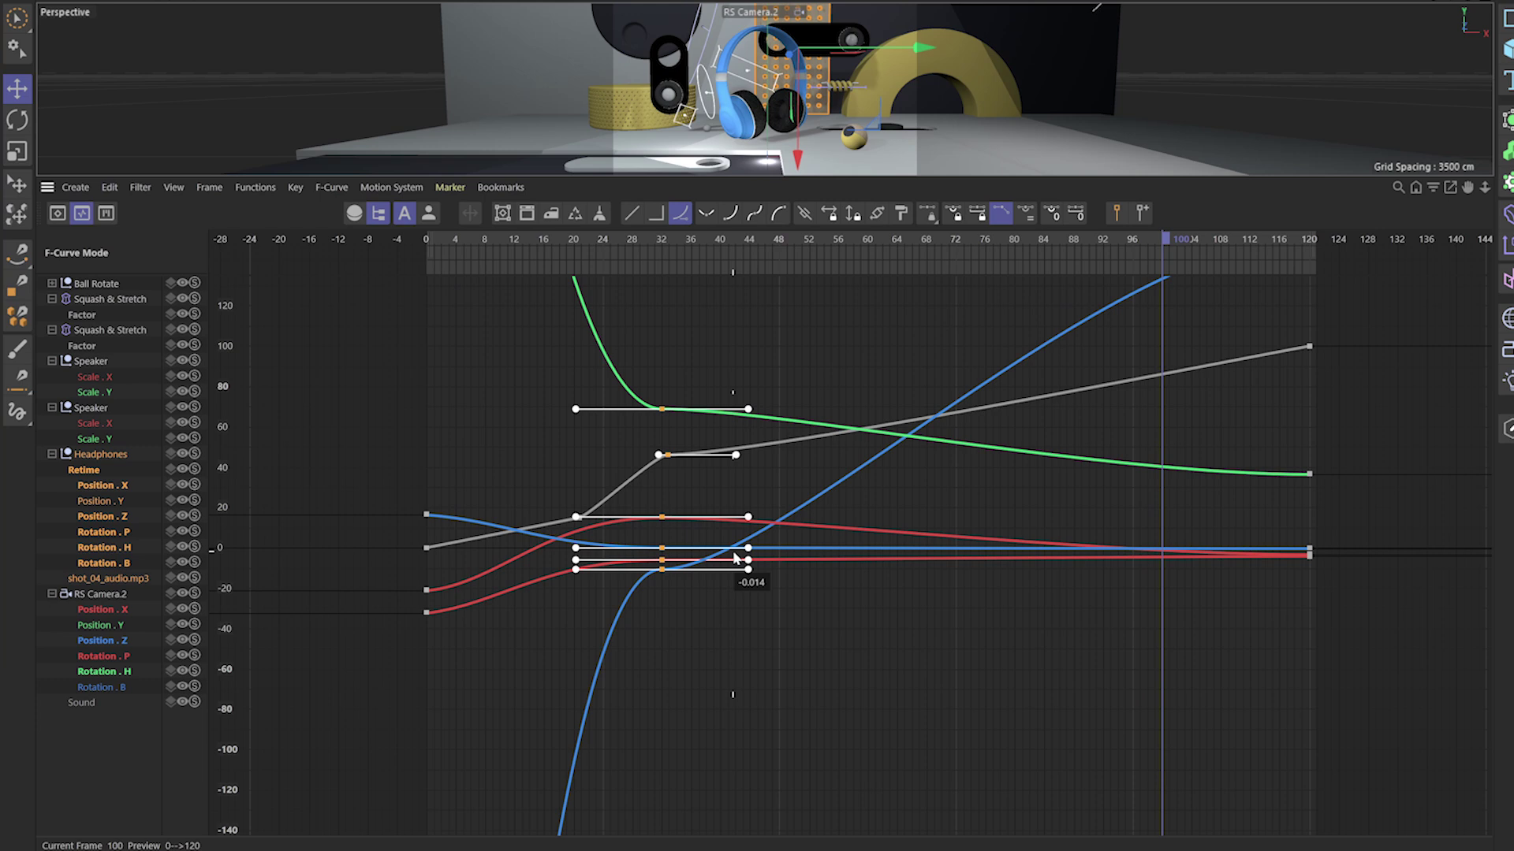
key("t")
key("1")
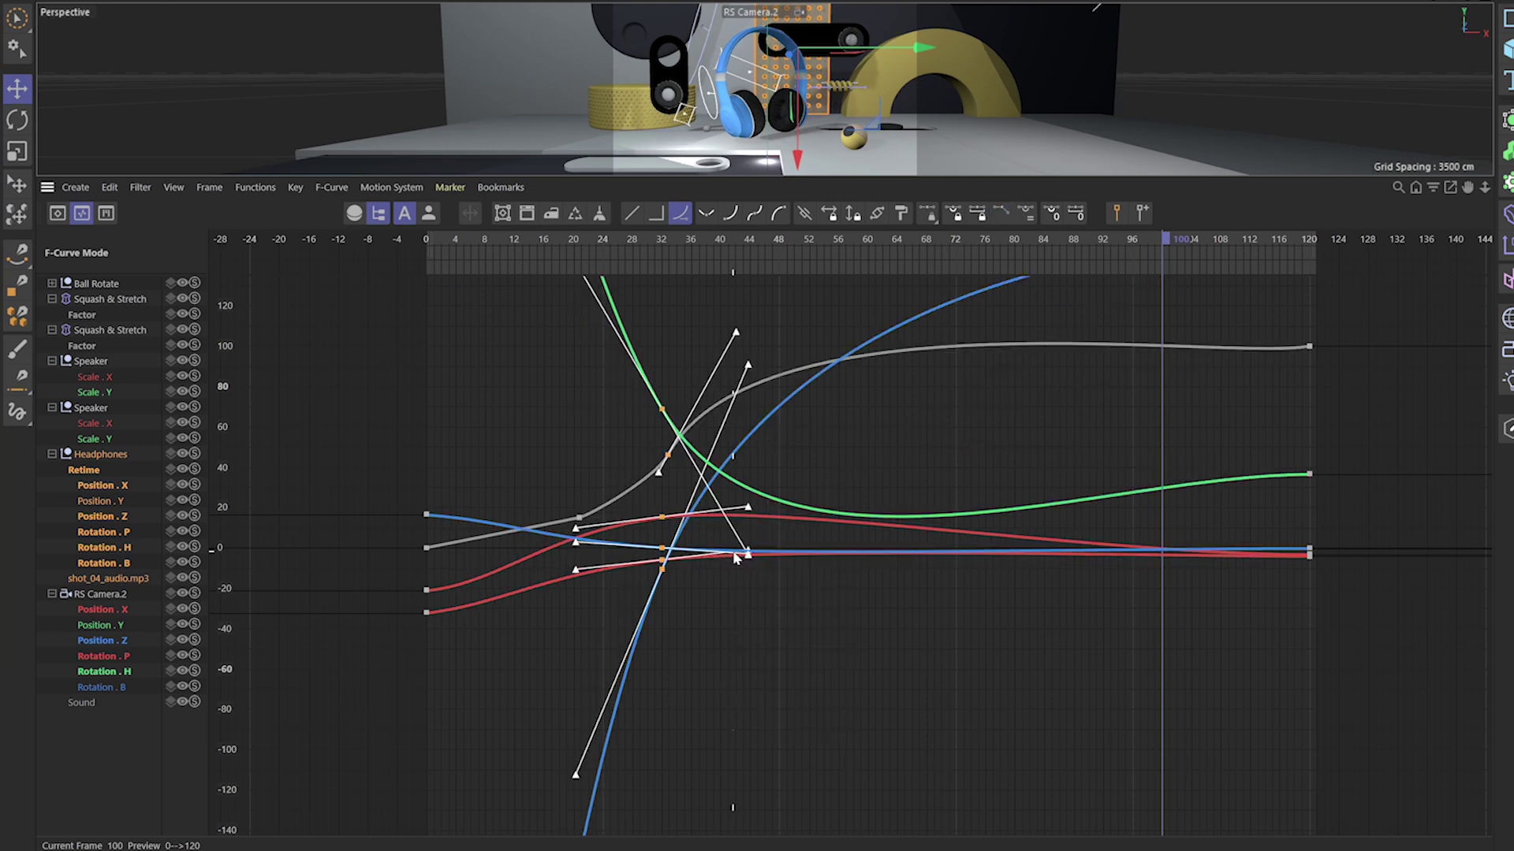
key("t")
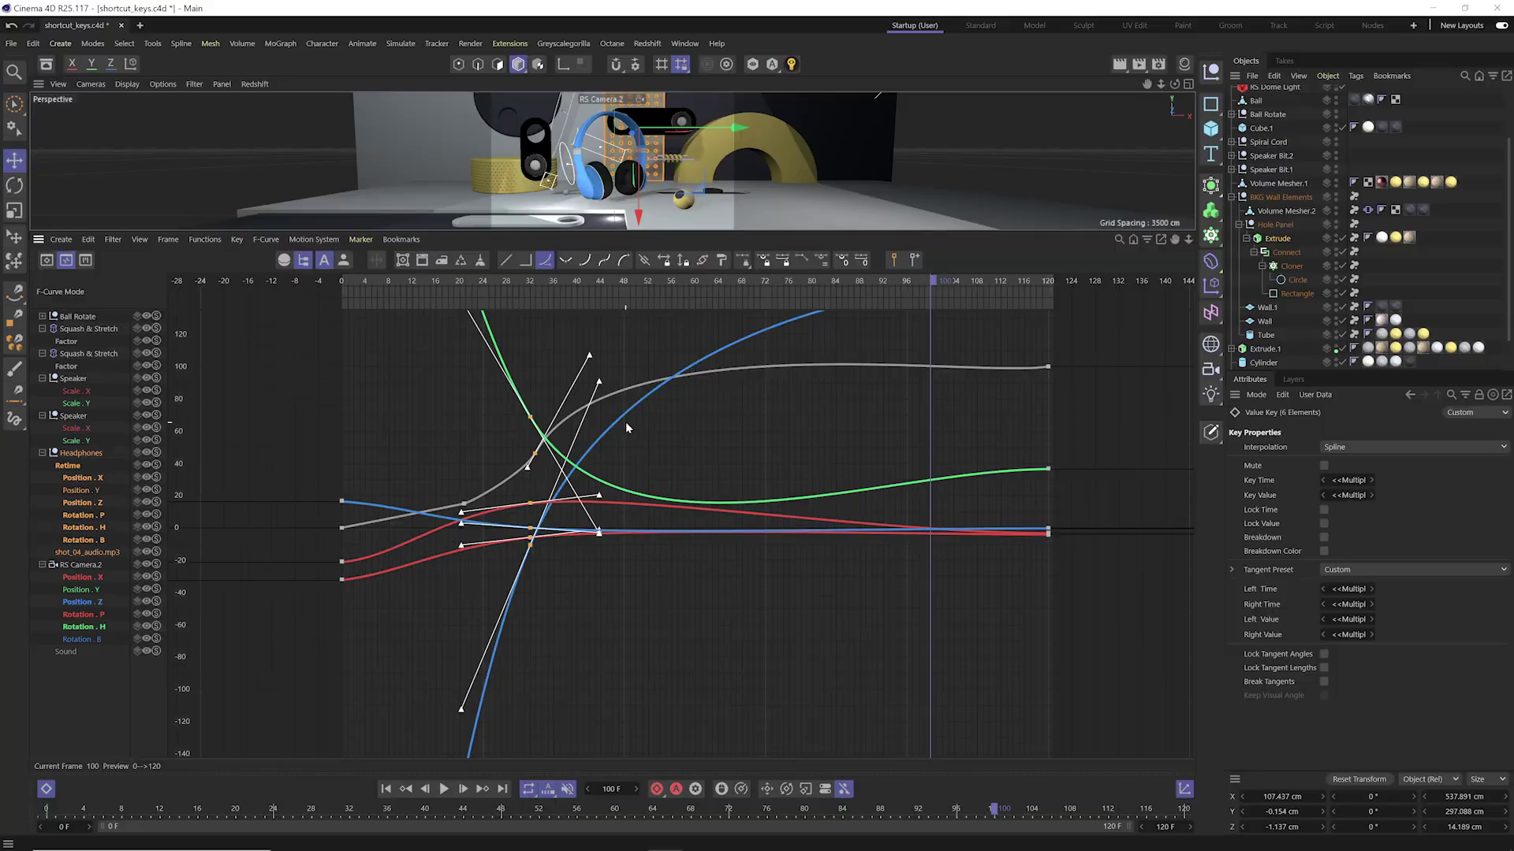
- Back in the Dope Sheet, select the Squash & Stretch Factor track and key it near frame 76
key("Tab")
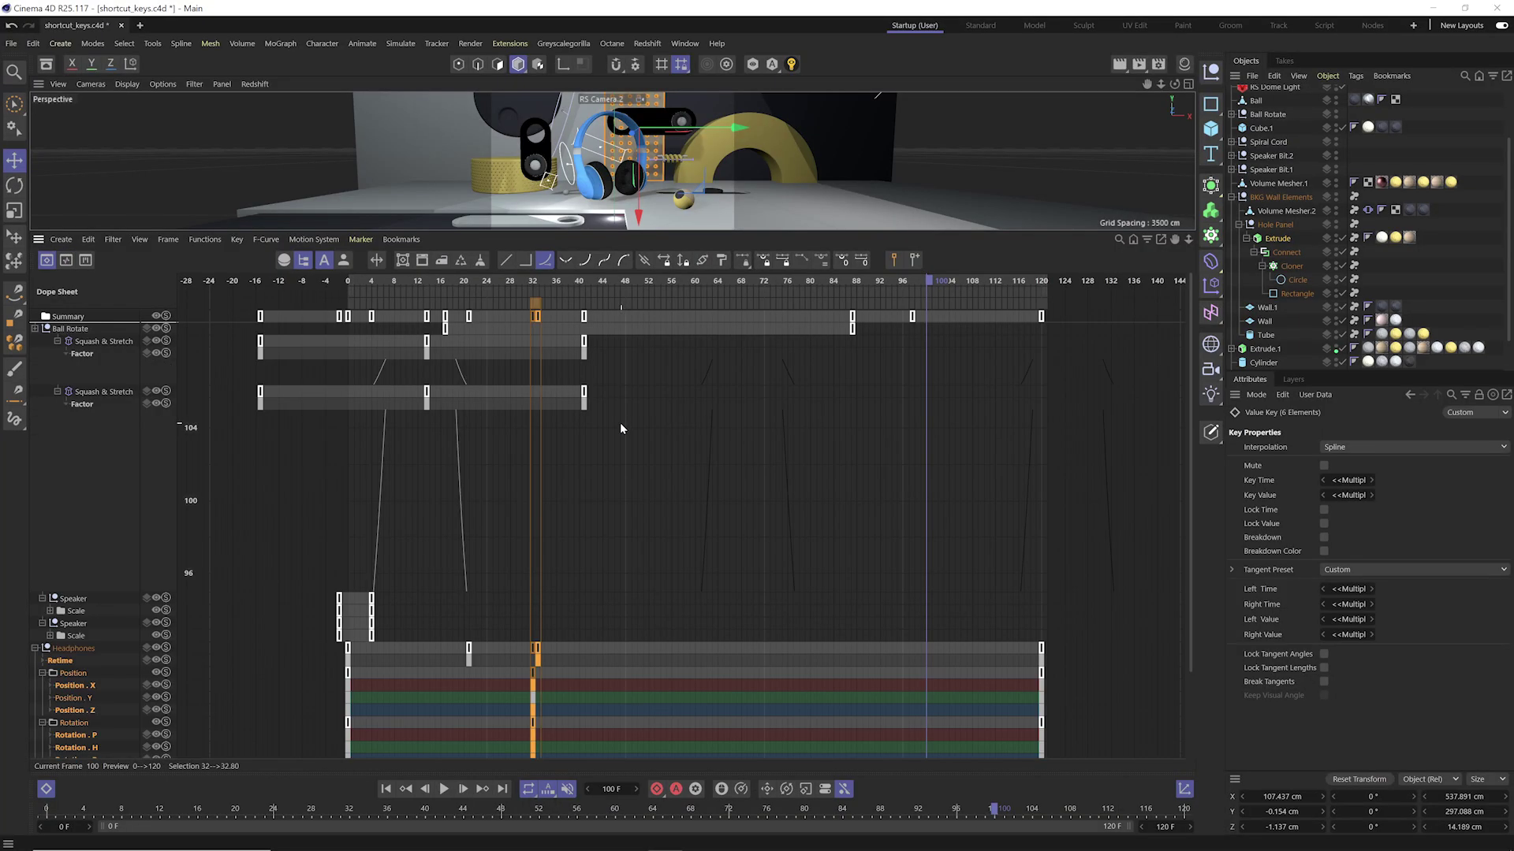
left_click(107, 347)
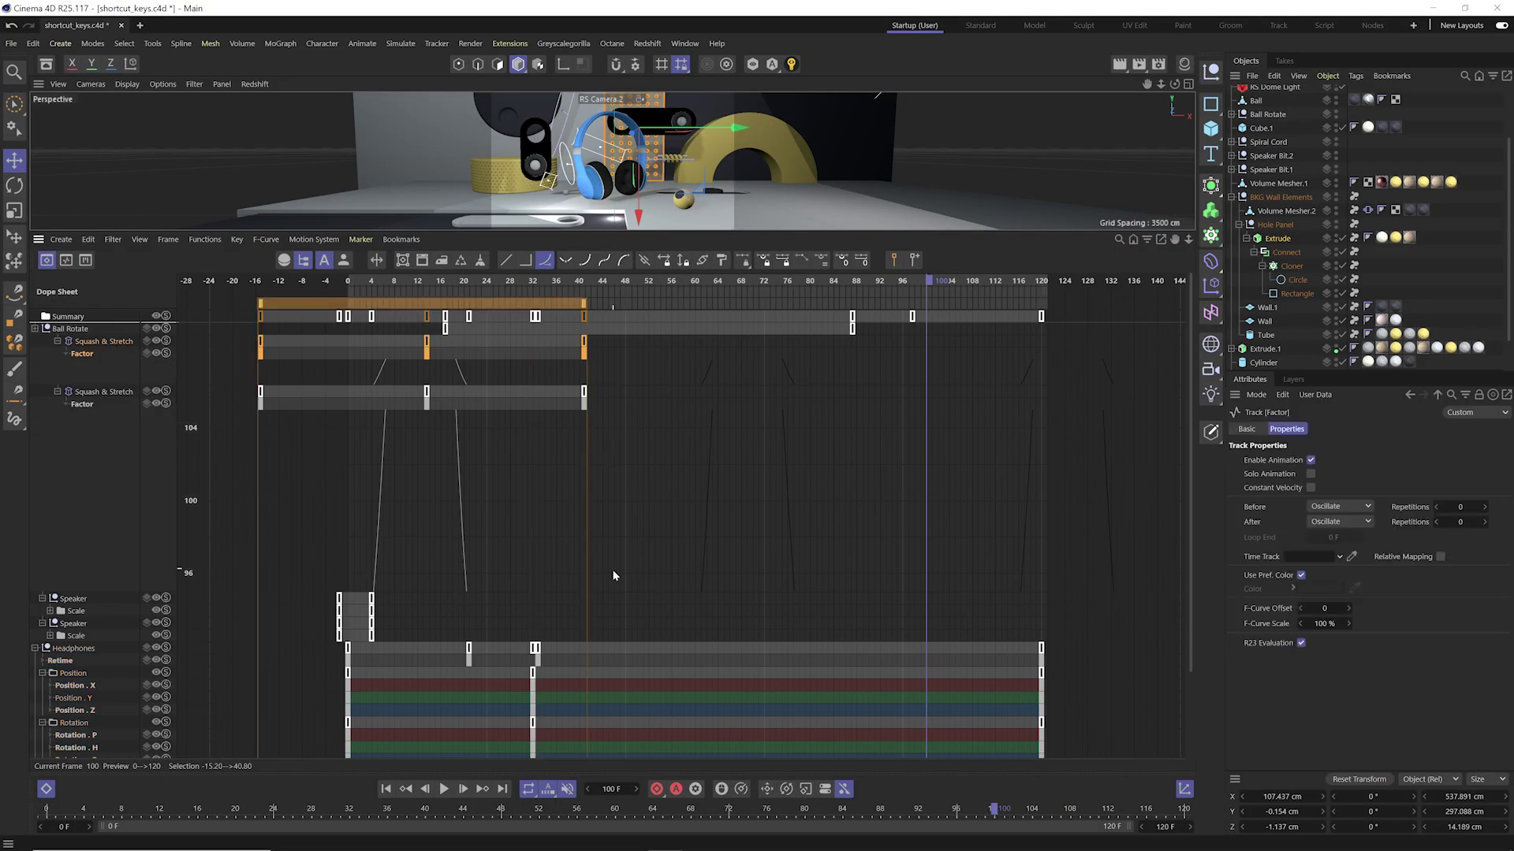
left_click_drag(542, 275, 789, 287)
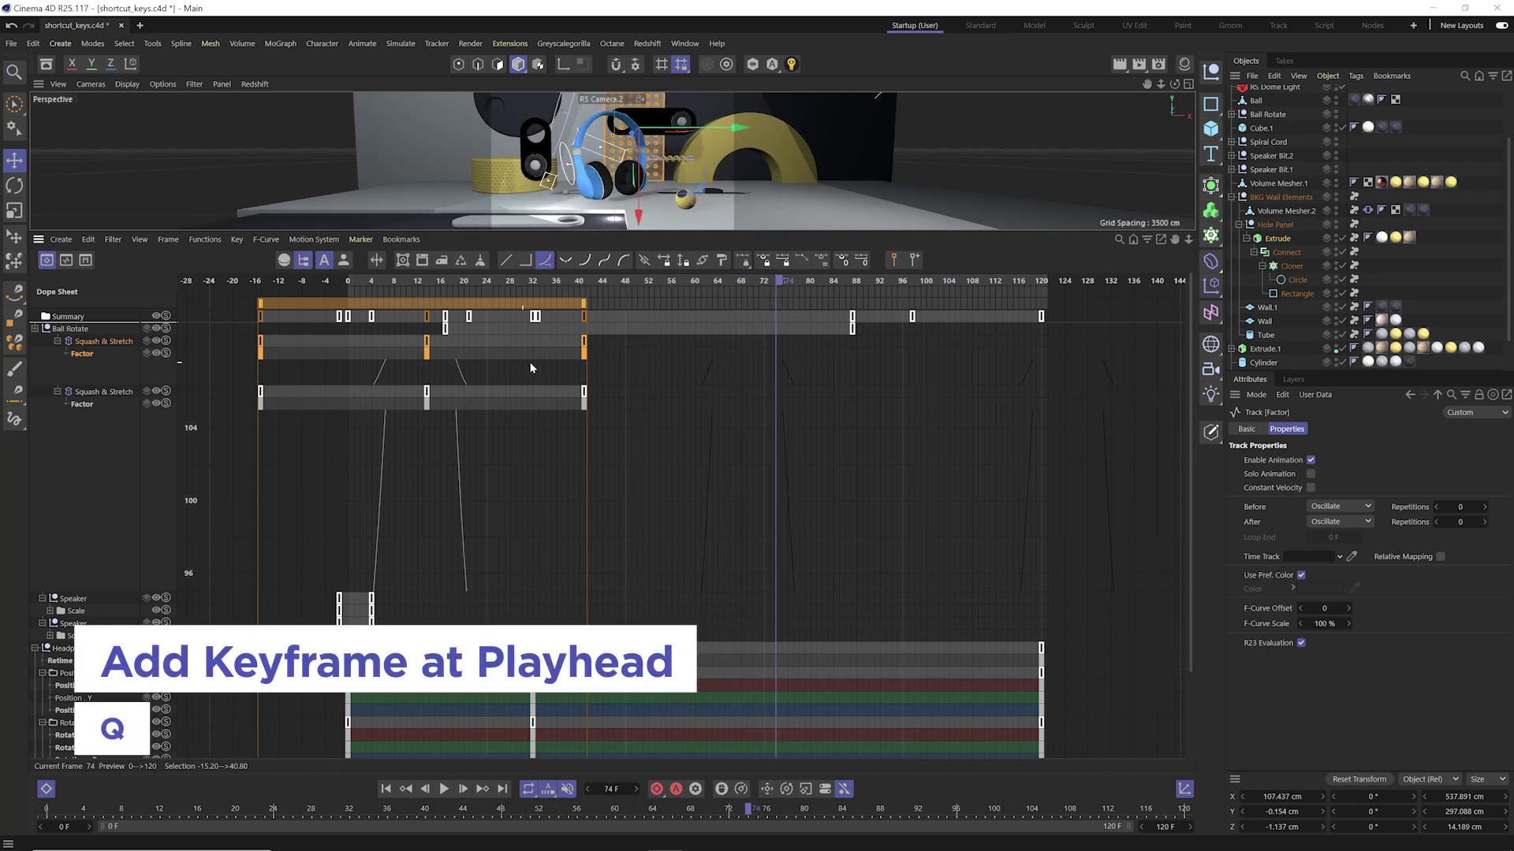
key("q")
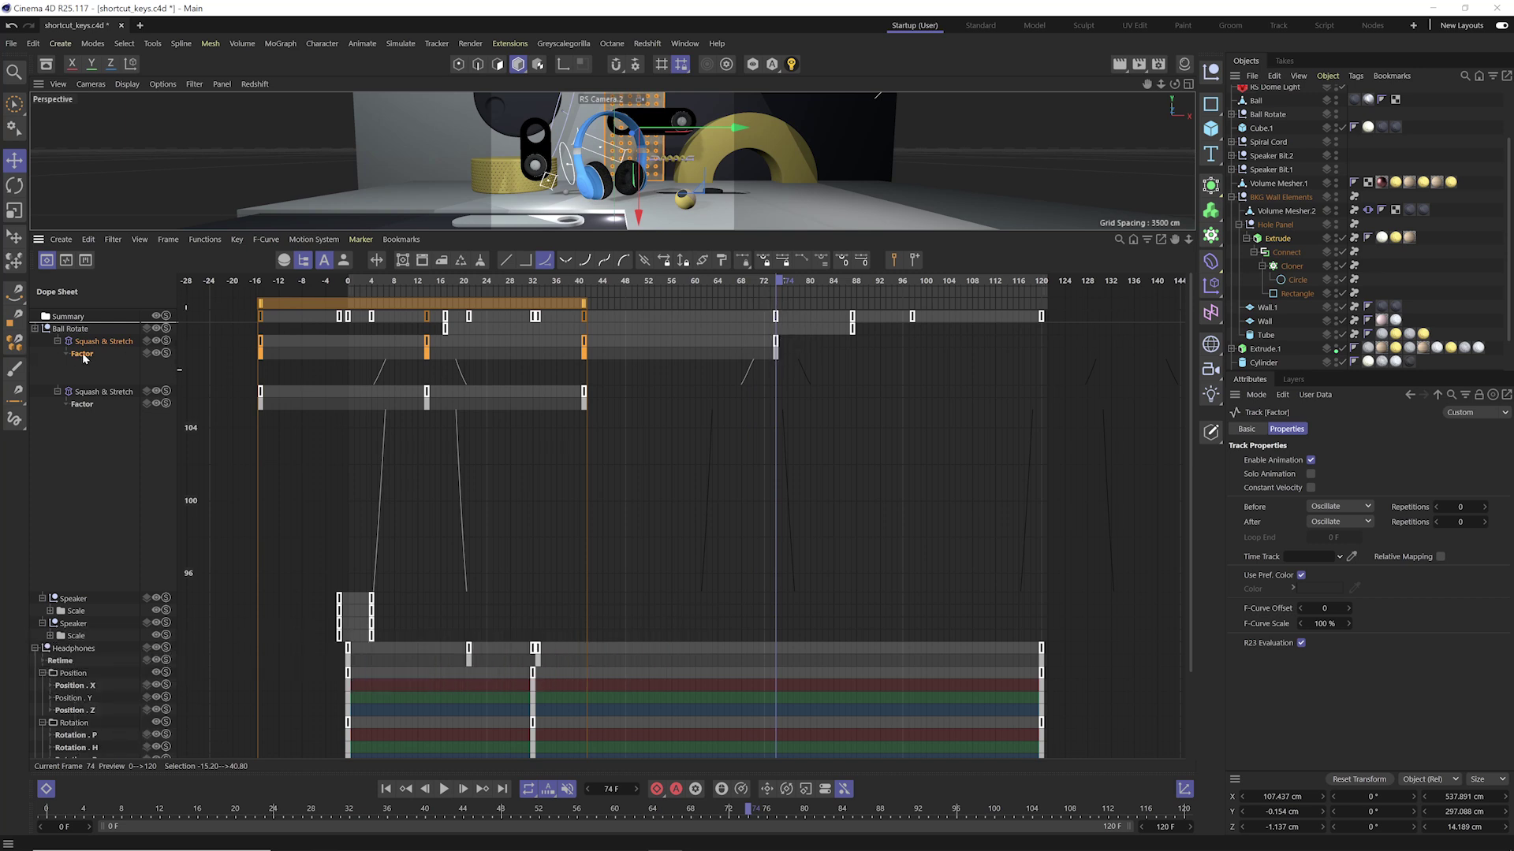
- Key the Factor track at frames 97, 114, 64 and 49
left_click_drag(808, 283, 911, 282)
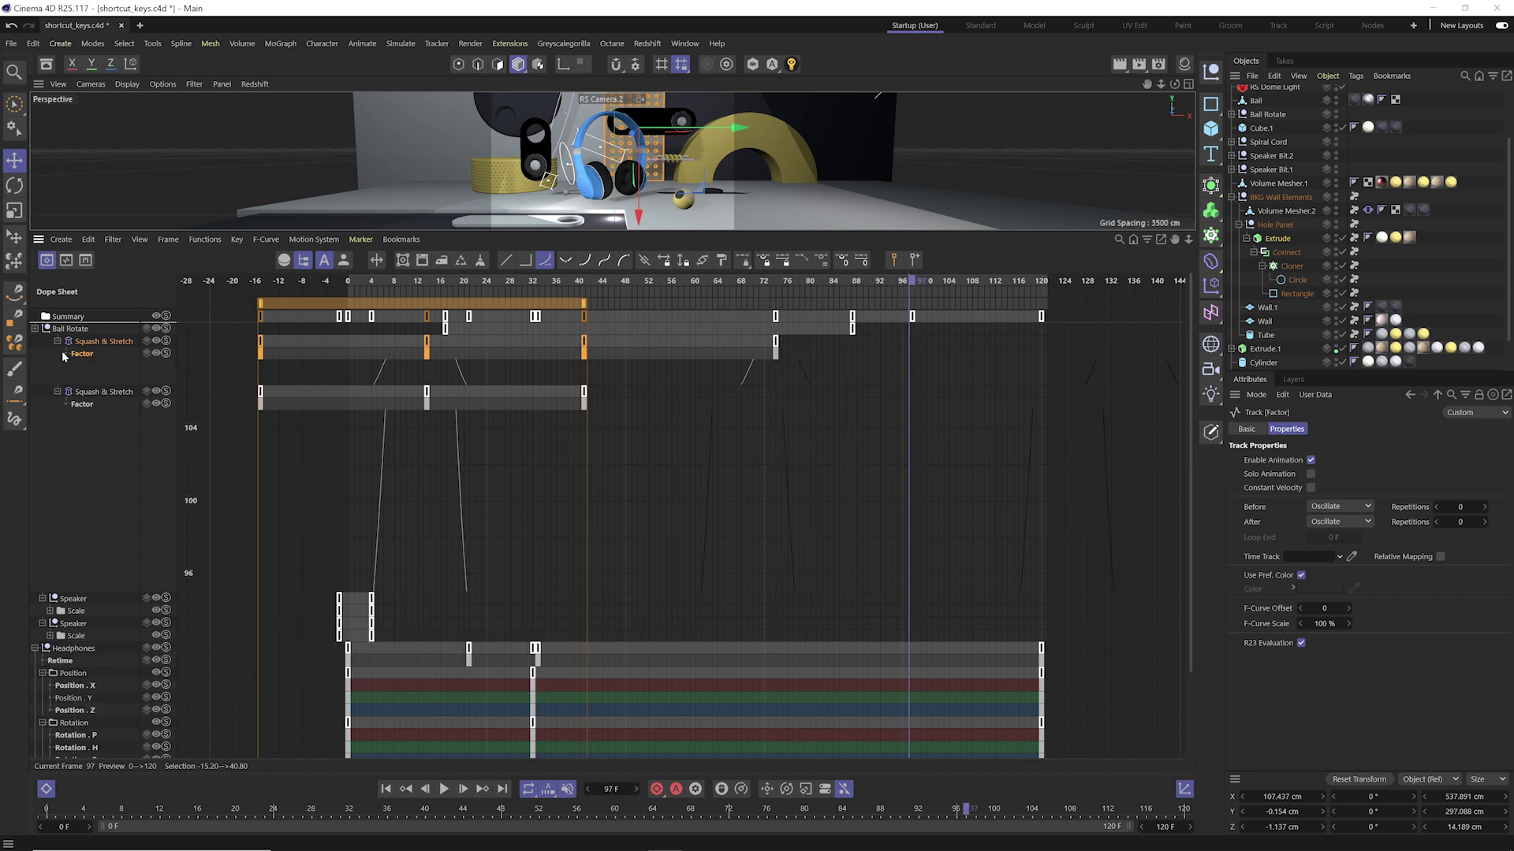
left_click(82, 353)
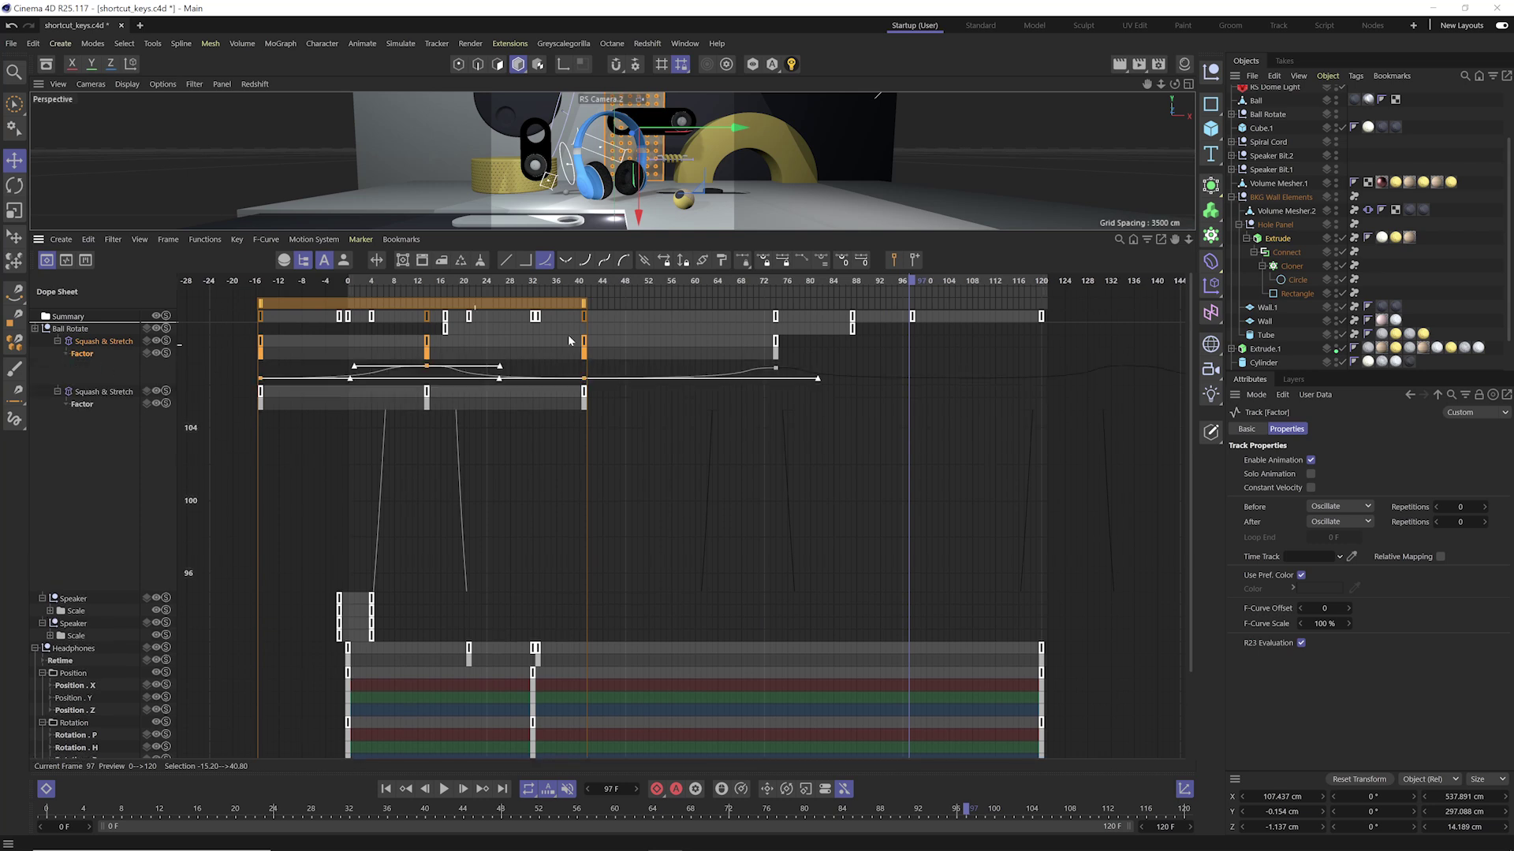
key("q")
left_click(1009, 283)
key("q")
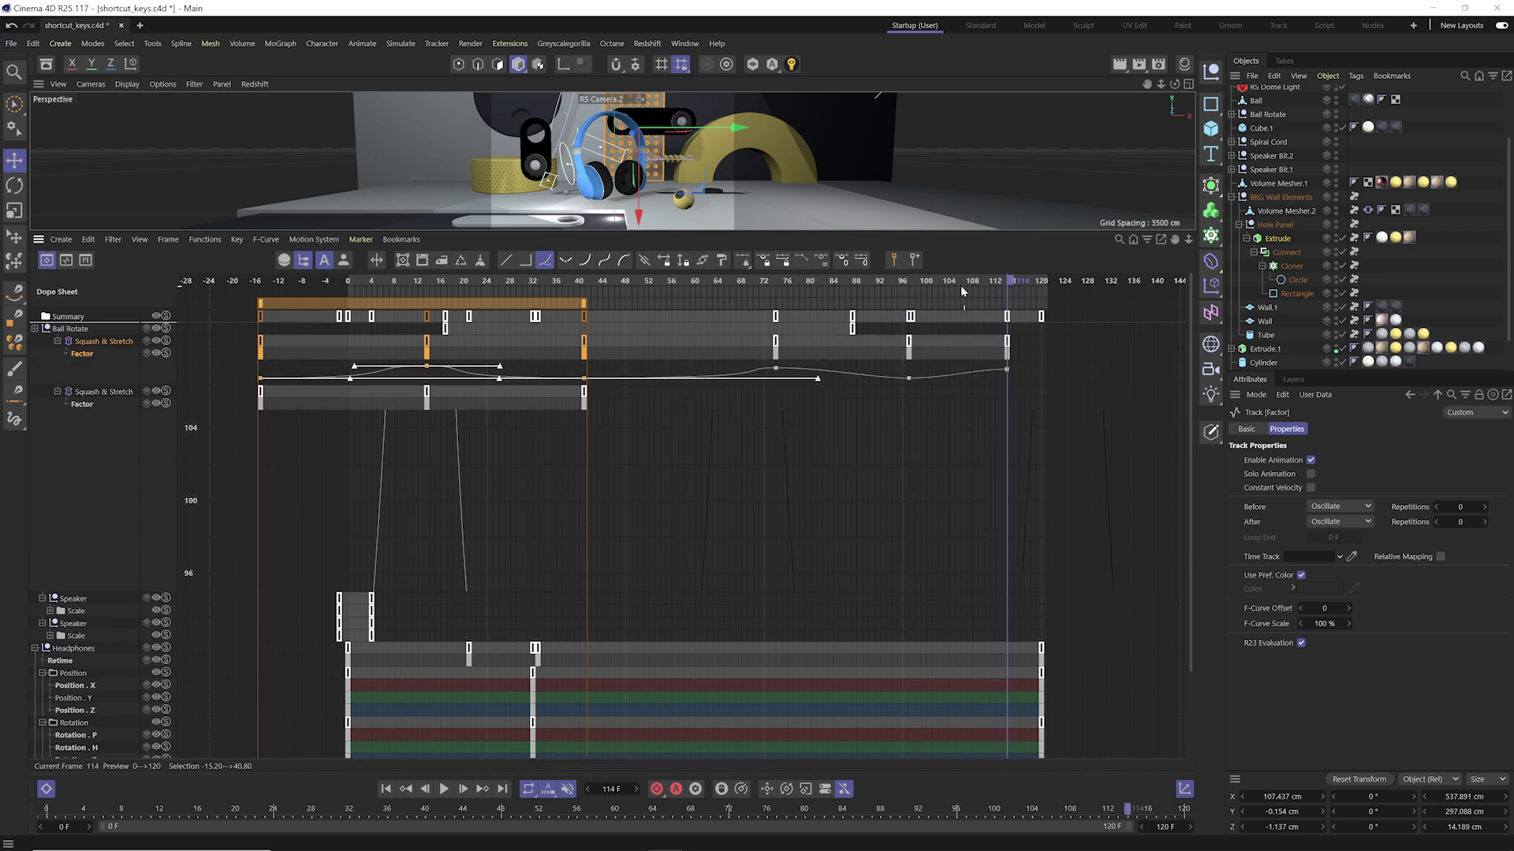
left_click(707, 282)
key("q")
left_click(631, 282)
key("q")
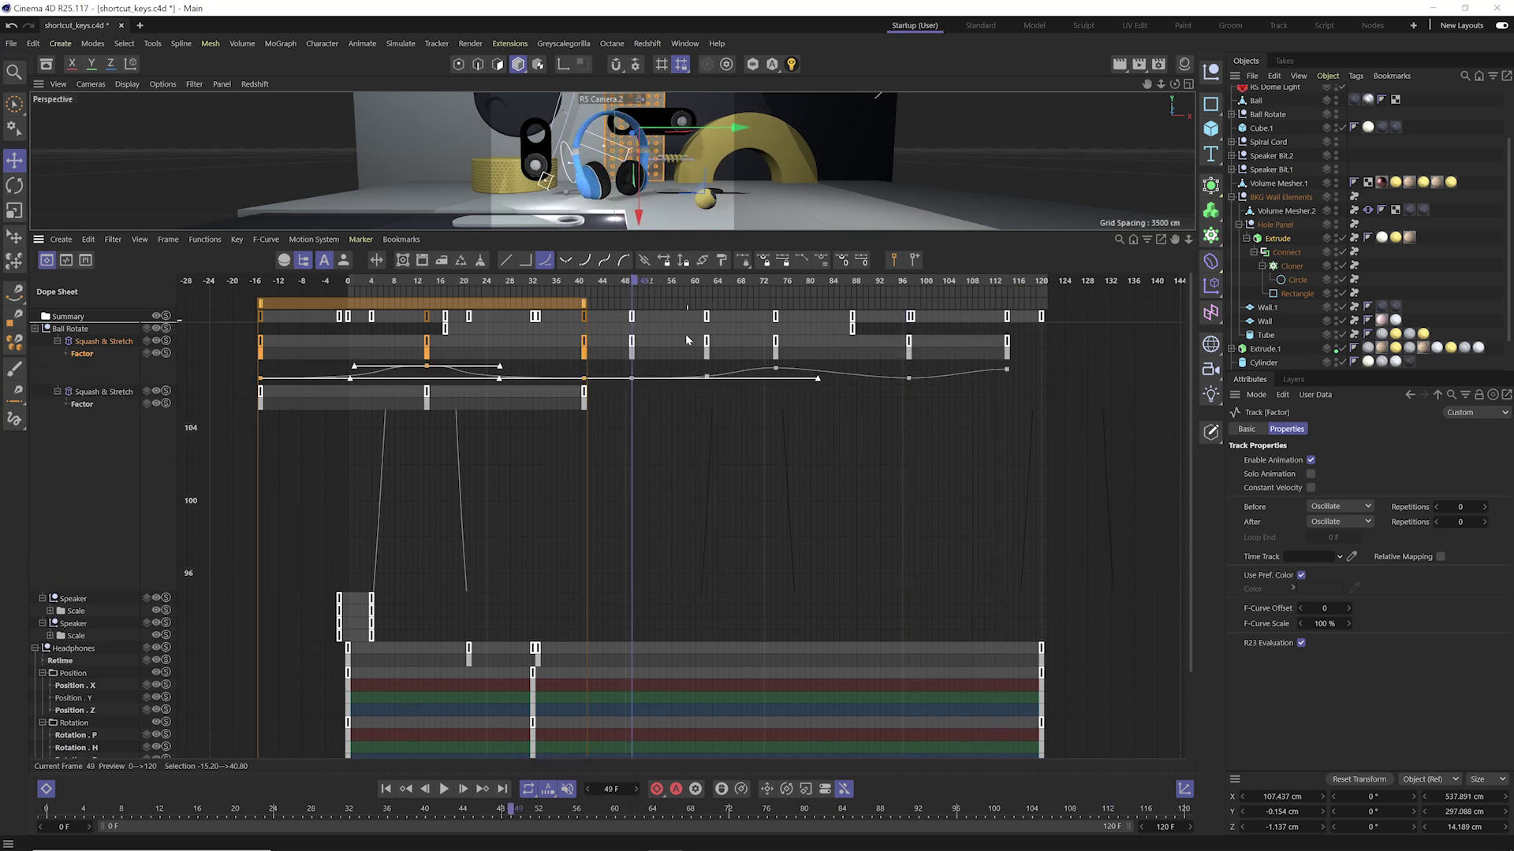
left_click_drag(842, 282, 875, 282)
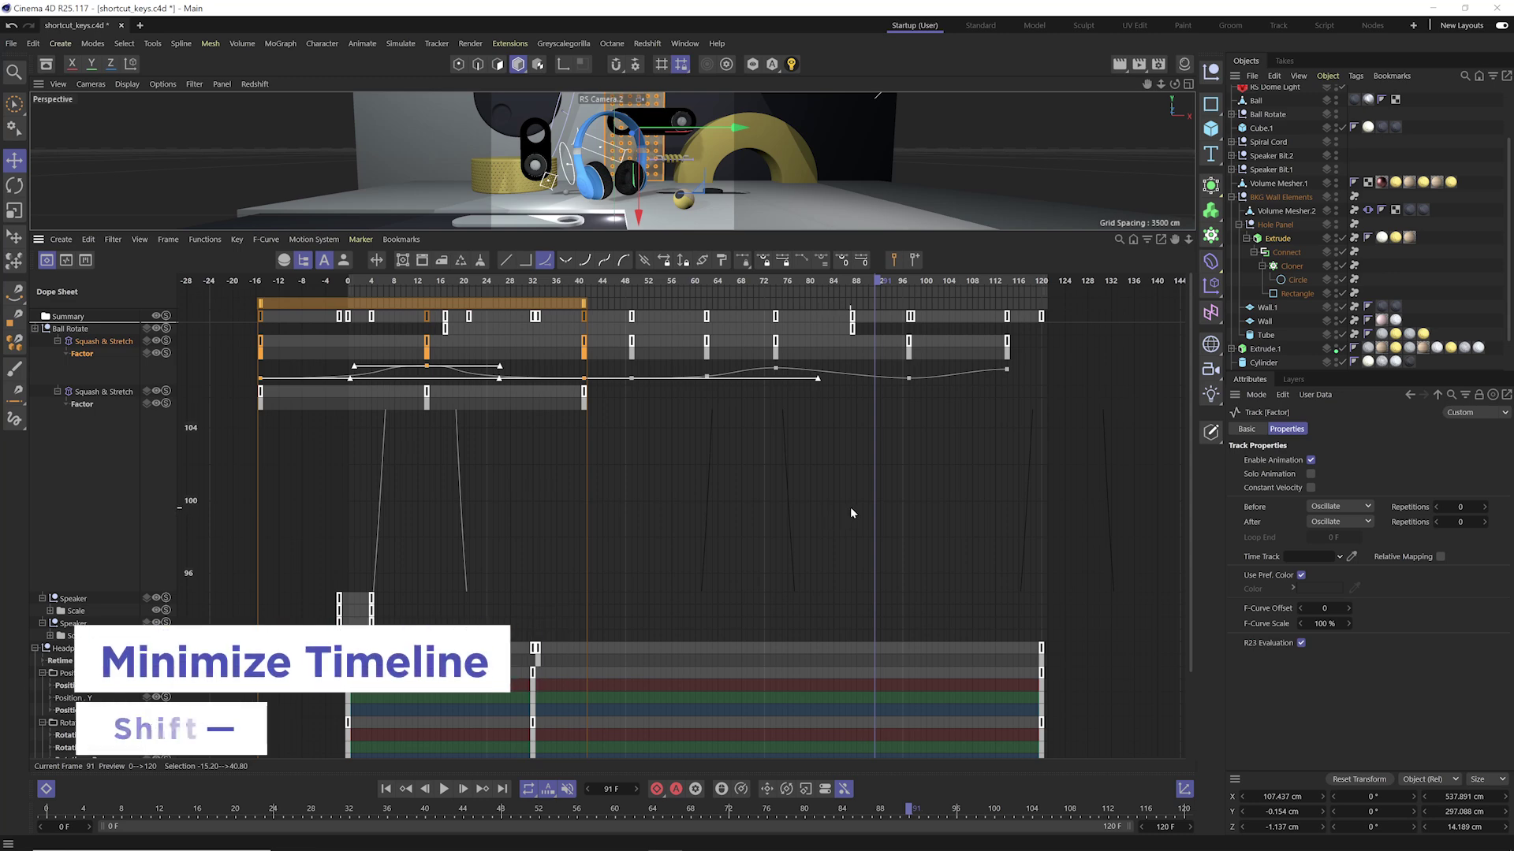
- Minimize the timeline with Shift+F3 and select the small Ball in the viewport
key("shift+F3")
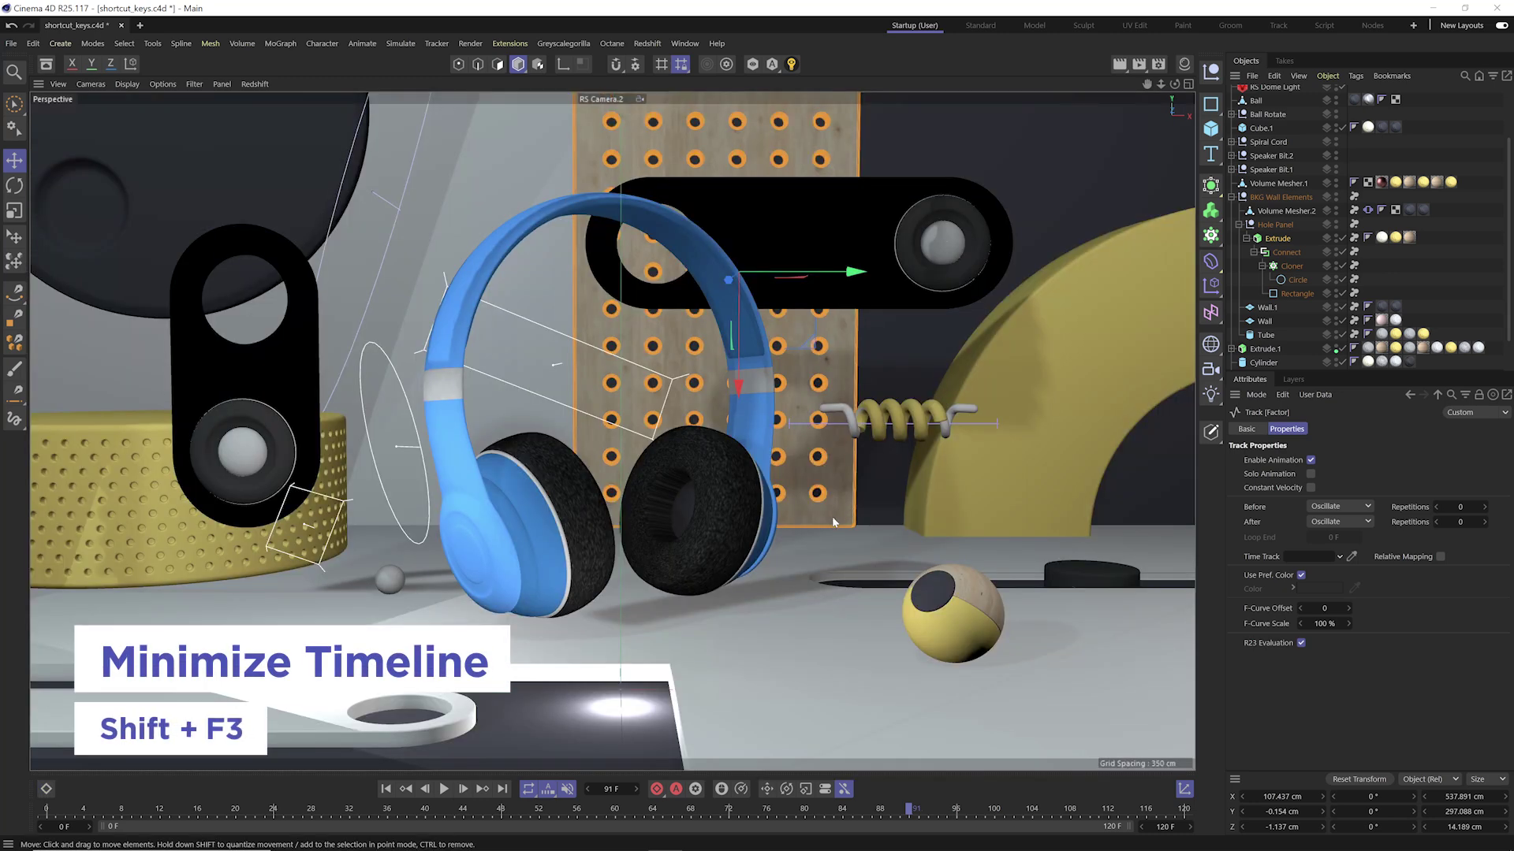
left_click(390, 581)
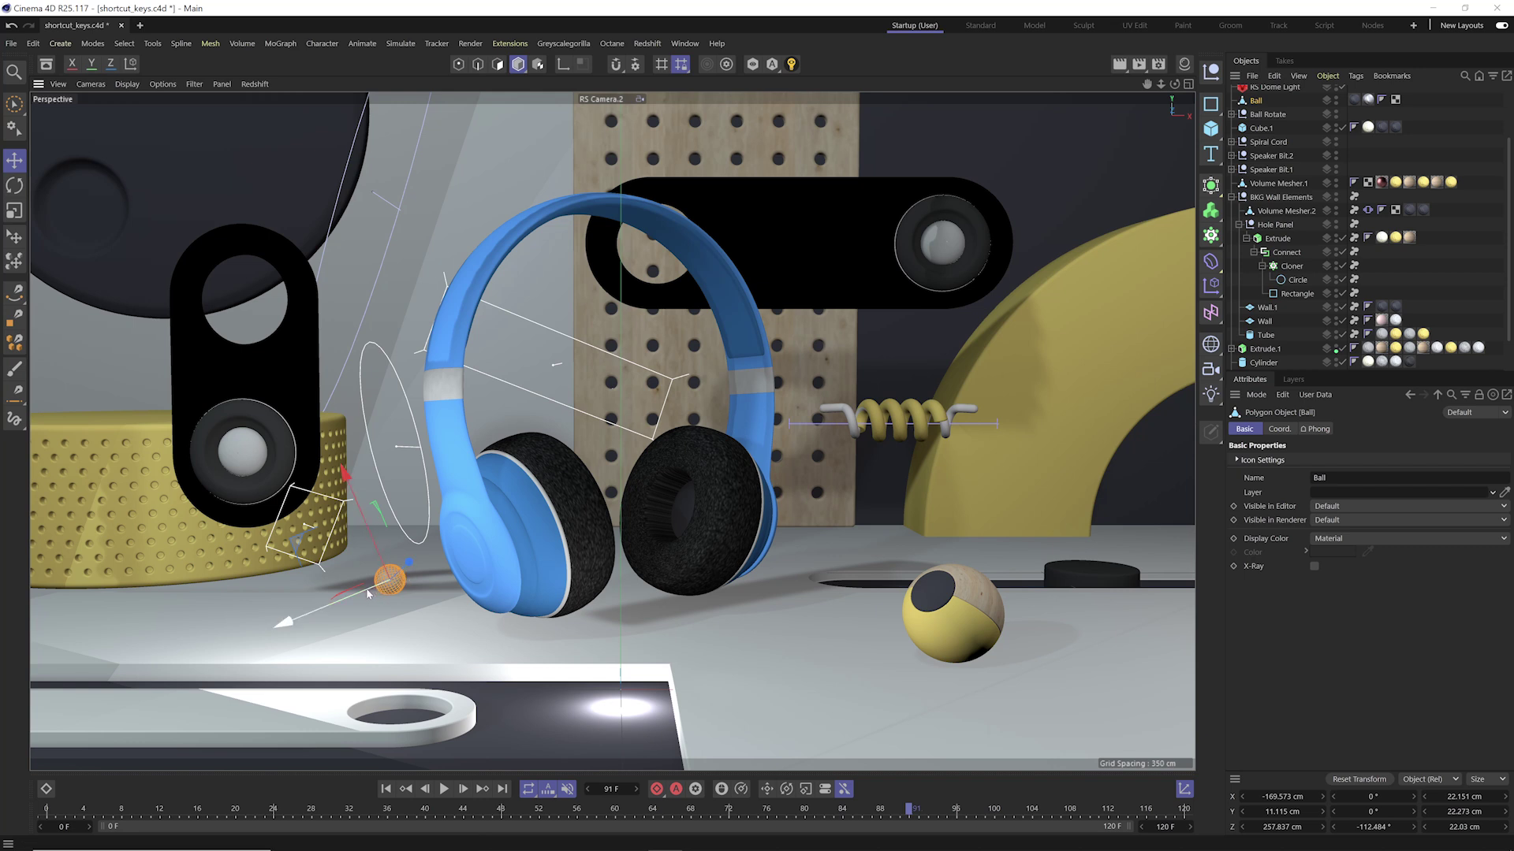
- Toggle the Ball's axis handles off and on with Alt+D, then open the viewport display Filter menu
key("alt+d")
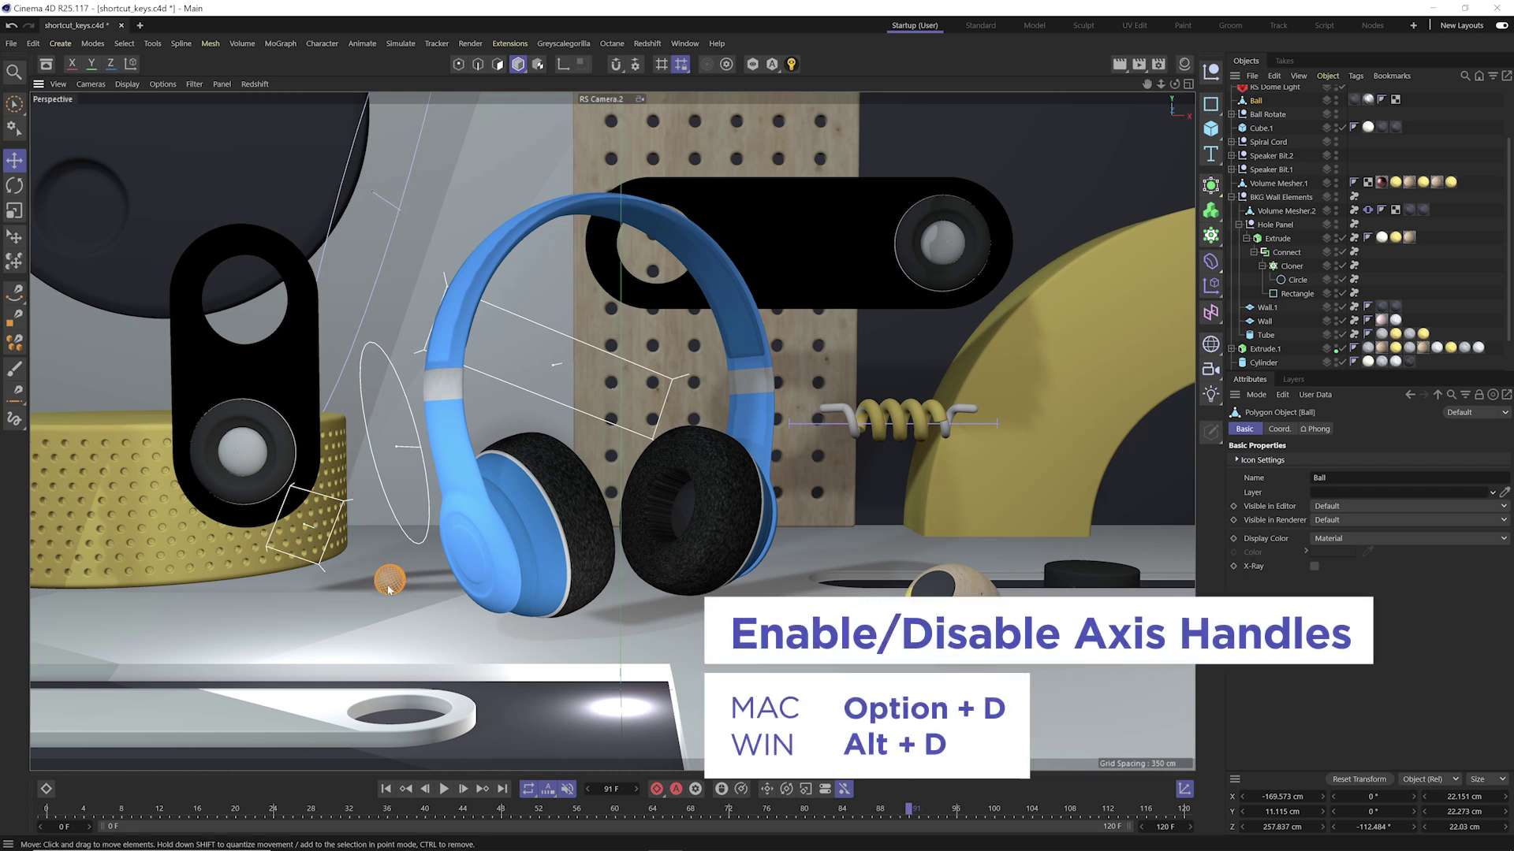
key("alt+d")
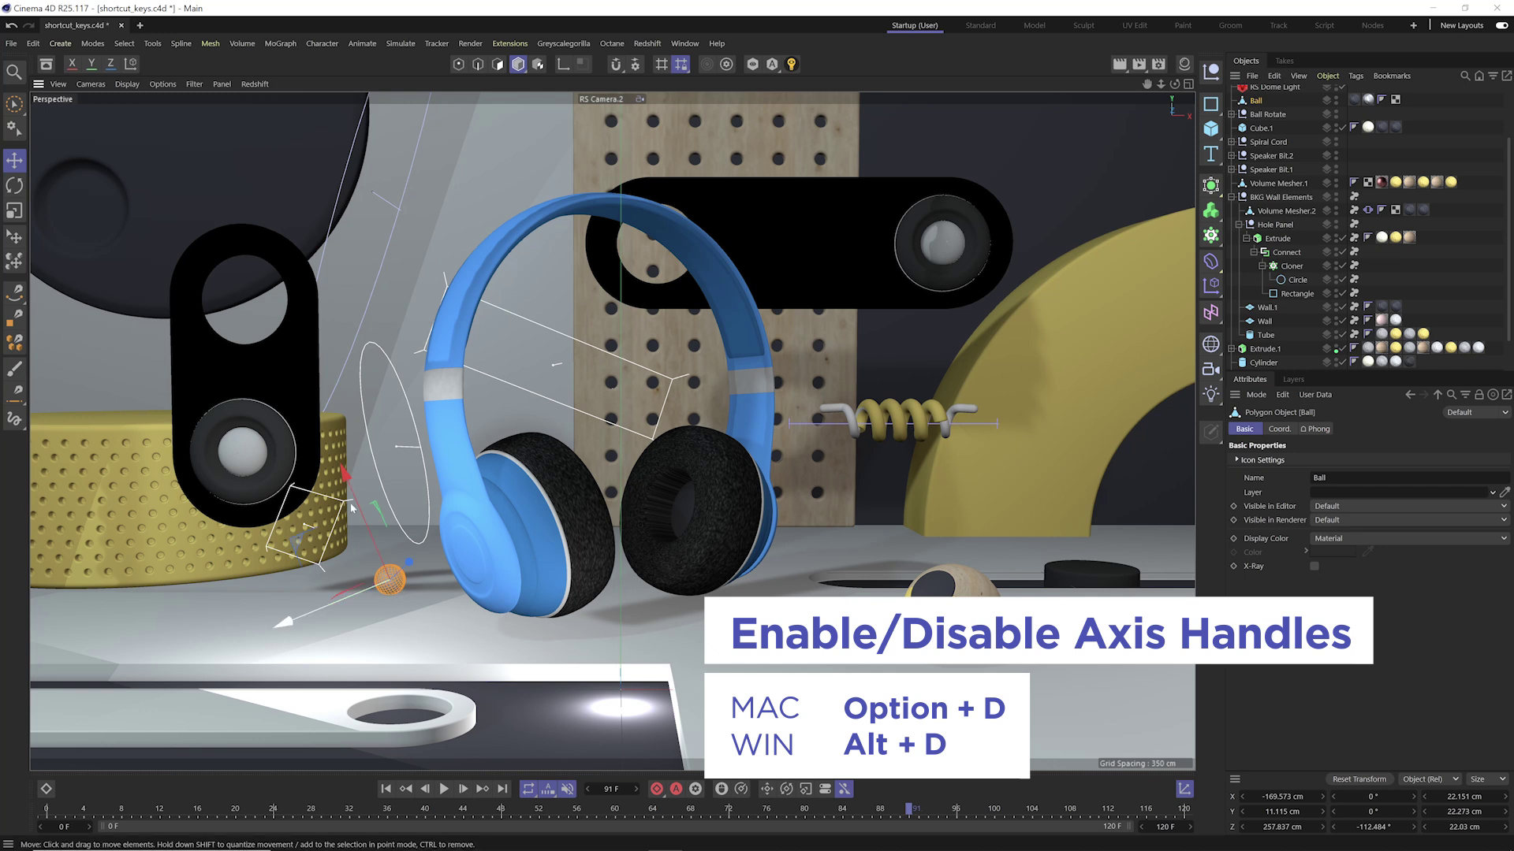
left_click(386, 593)
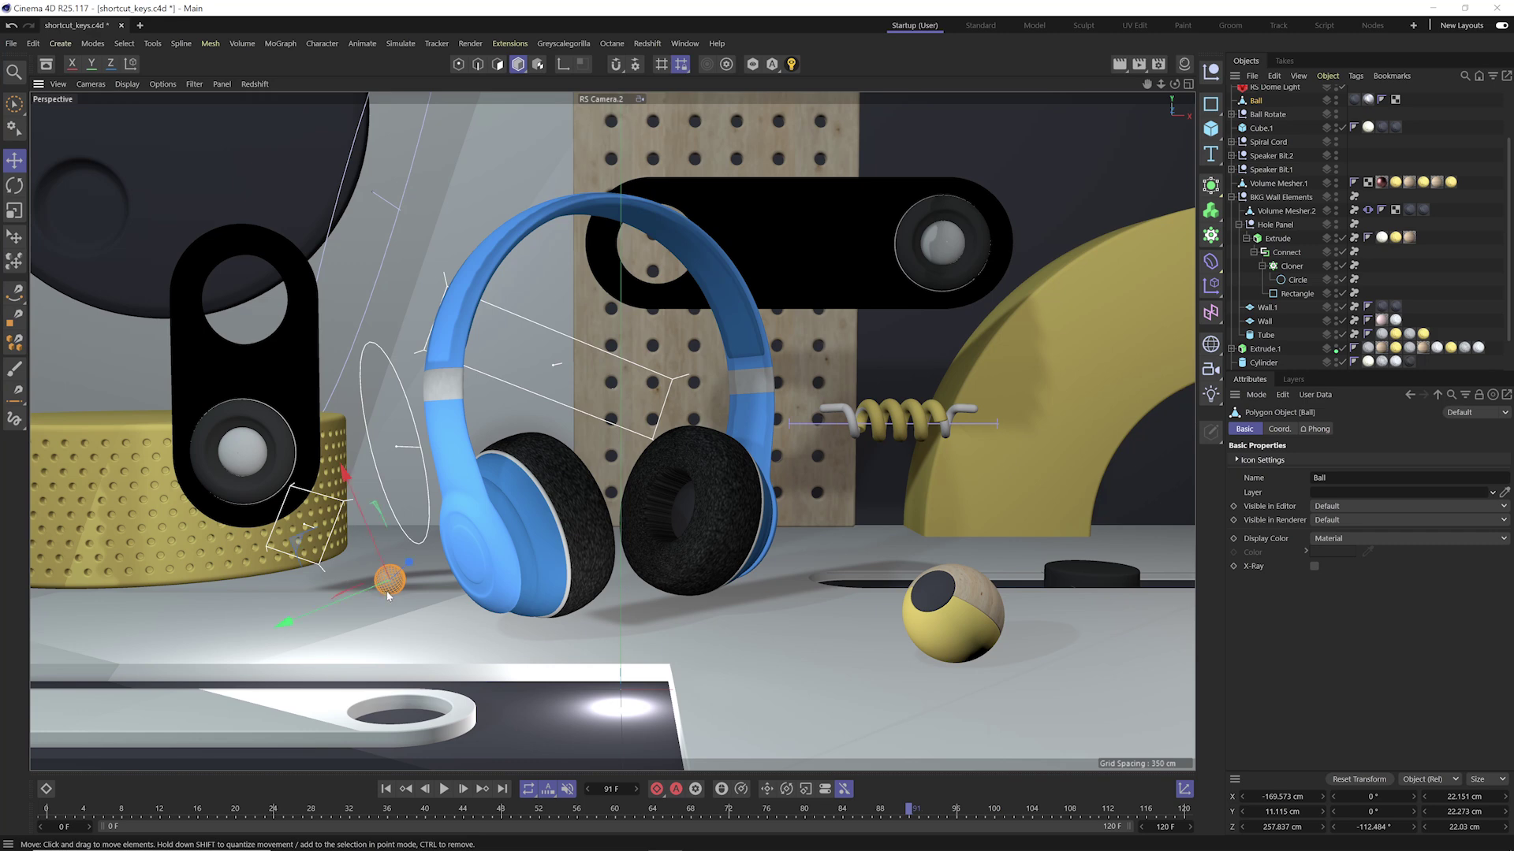
left_click(195, 85)
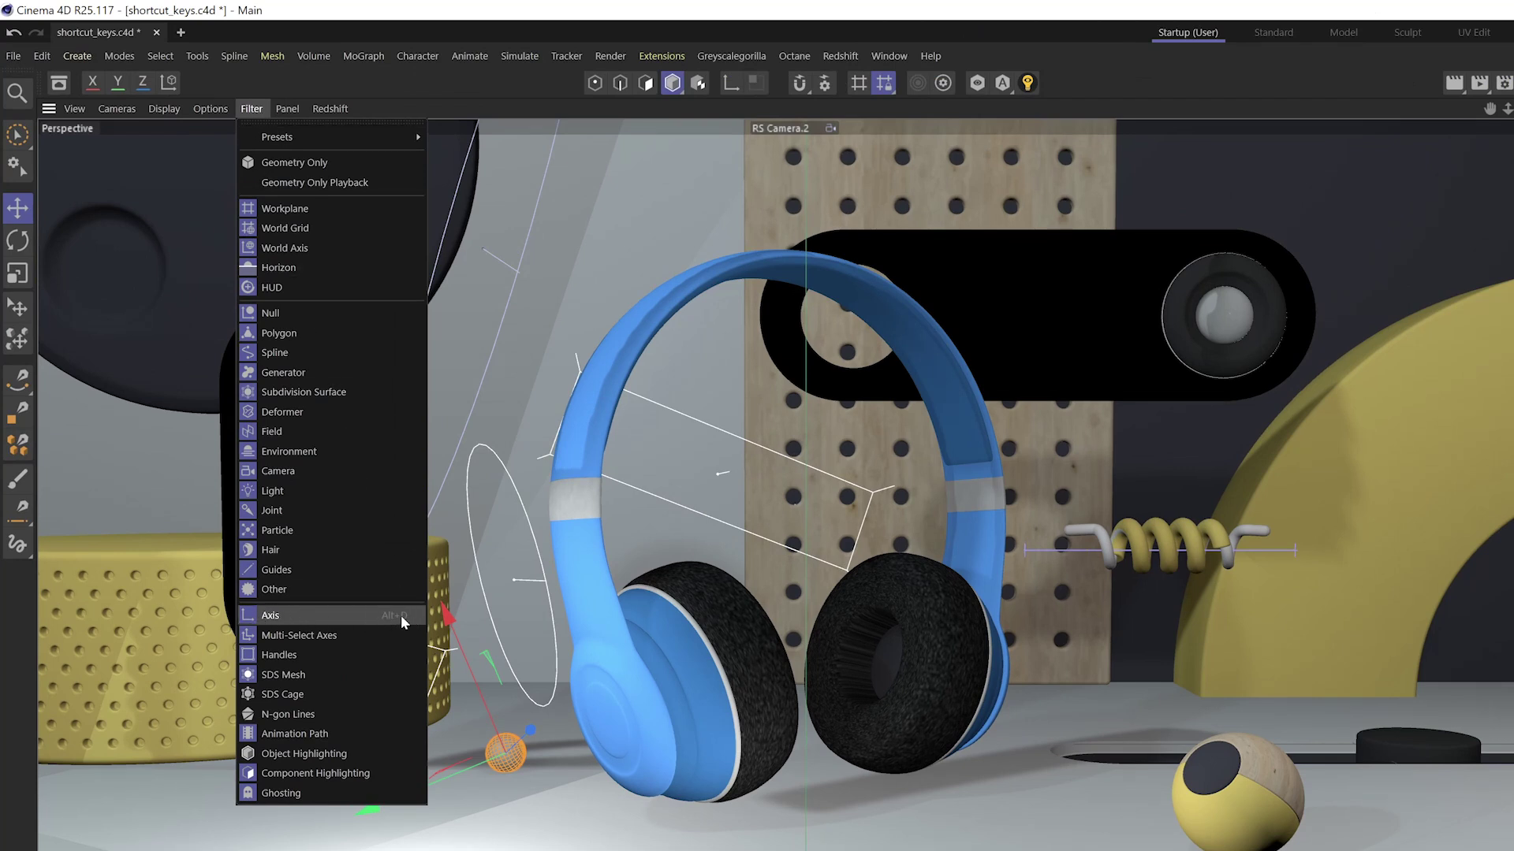
- Switch to Polygon mode and select five polygons on the Ball
left_click(402, 623)
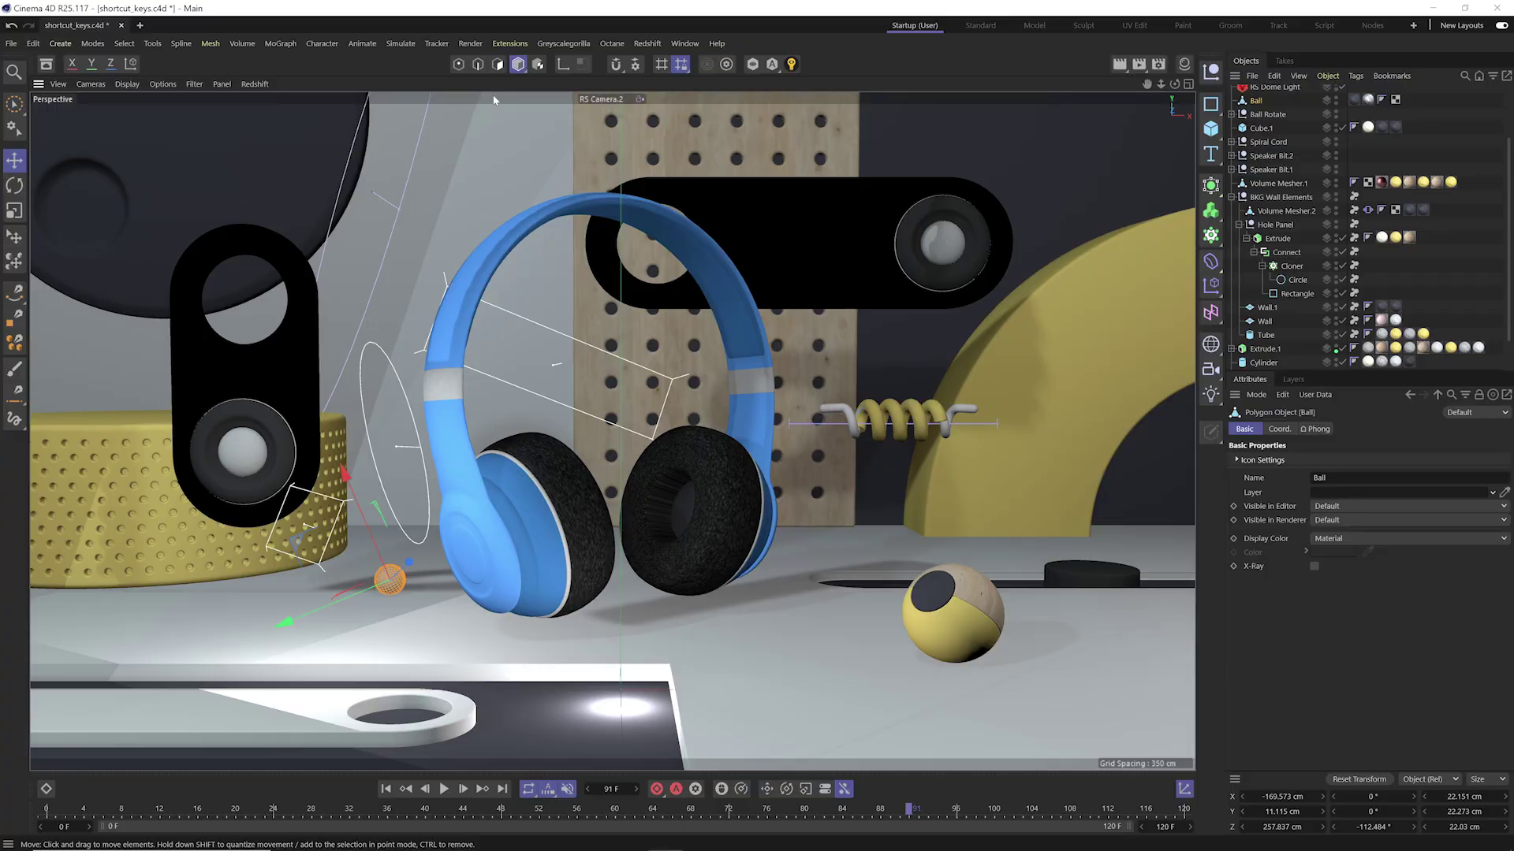
left_click(497, 64)
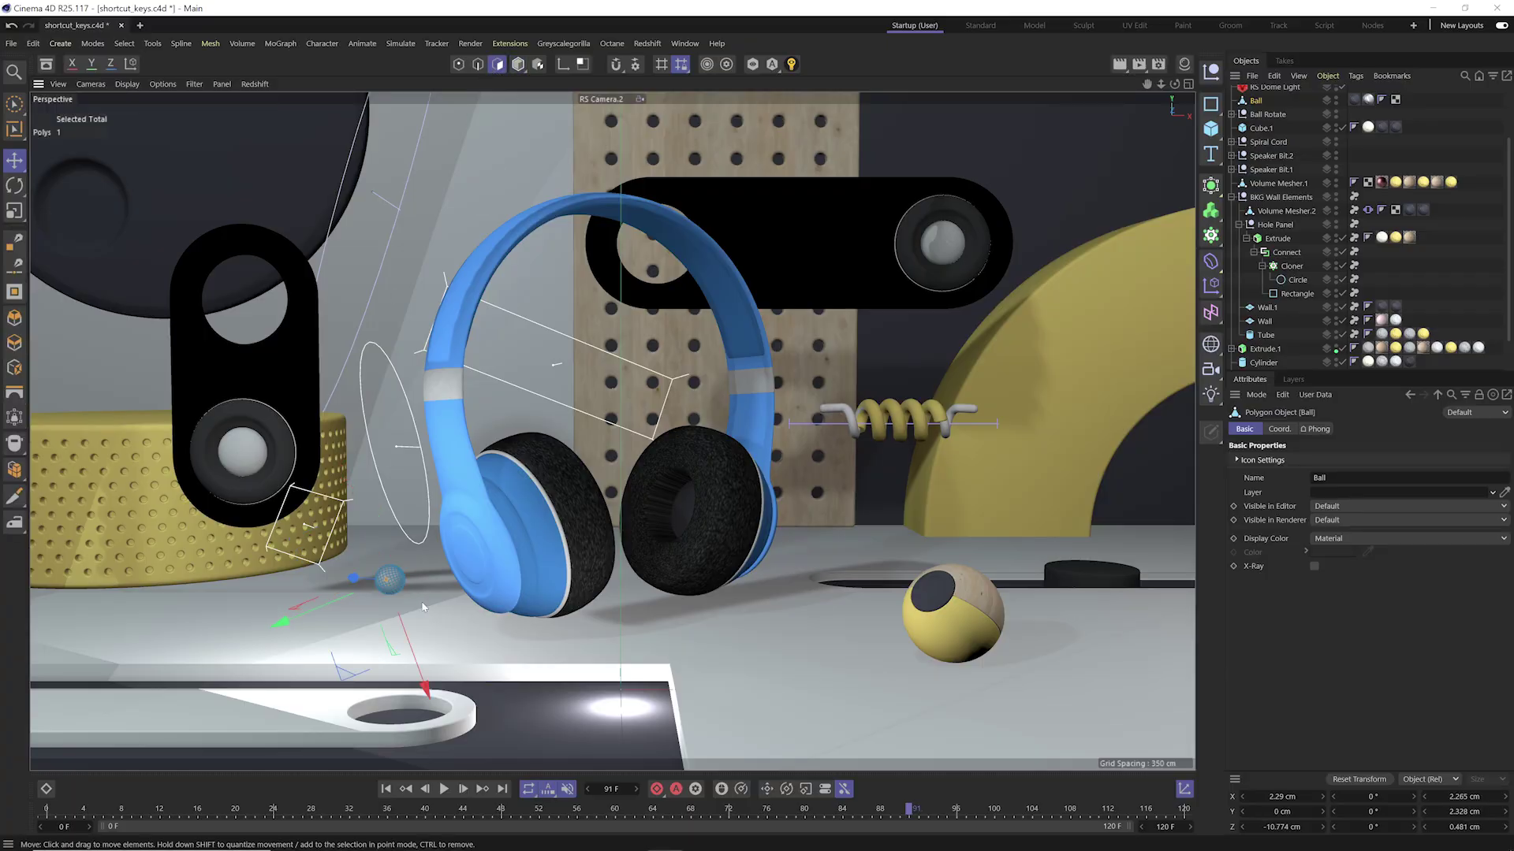
scroll(421, 563, "up", 10)
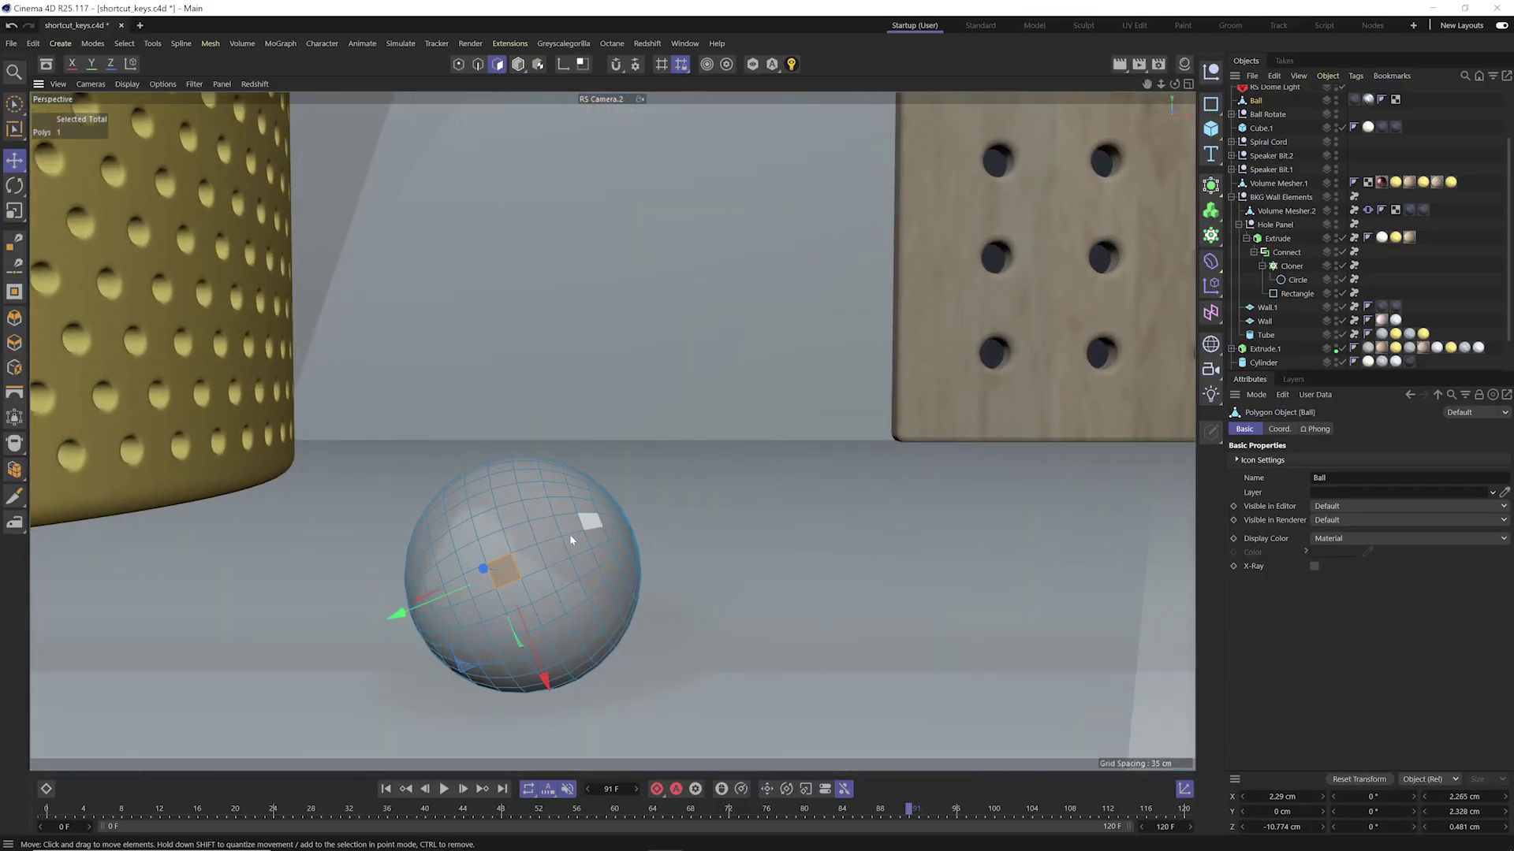
left_click(521, 542)
left_click(530, 563, "shift")
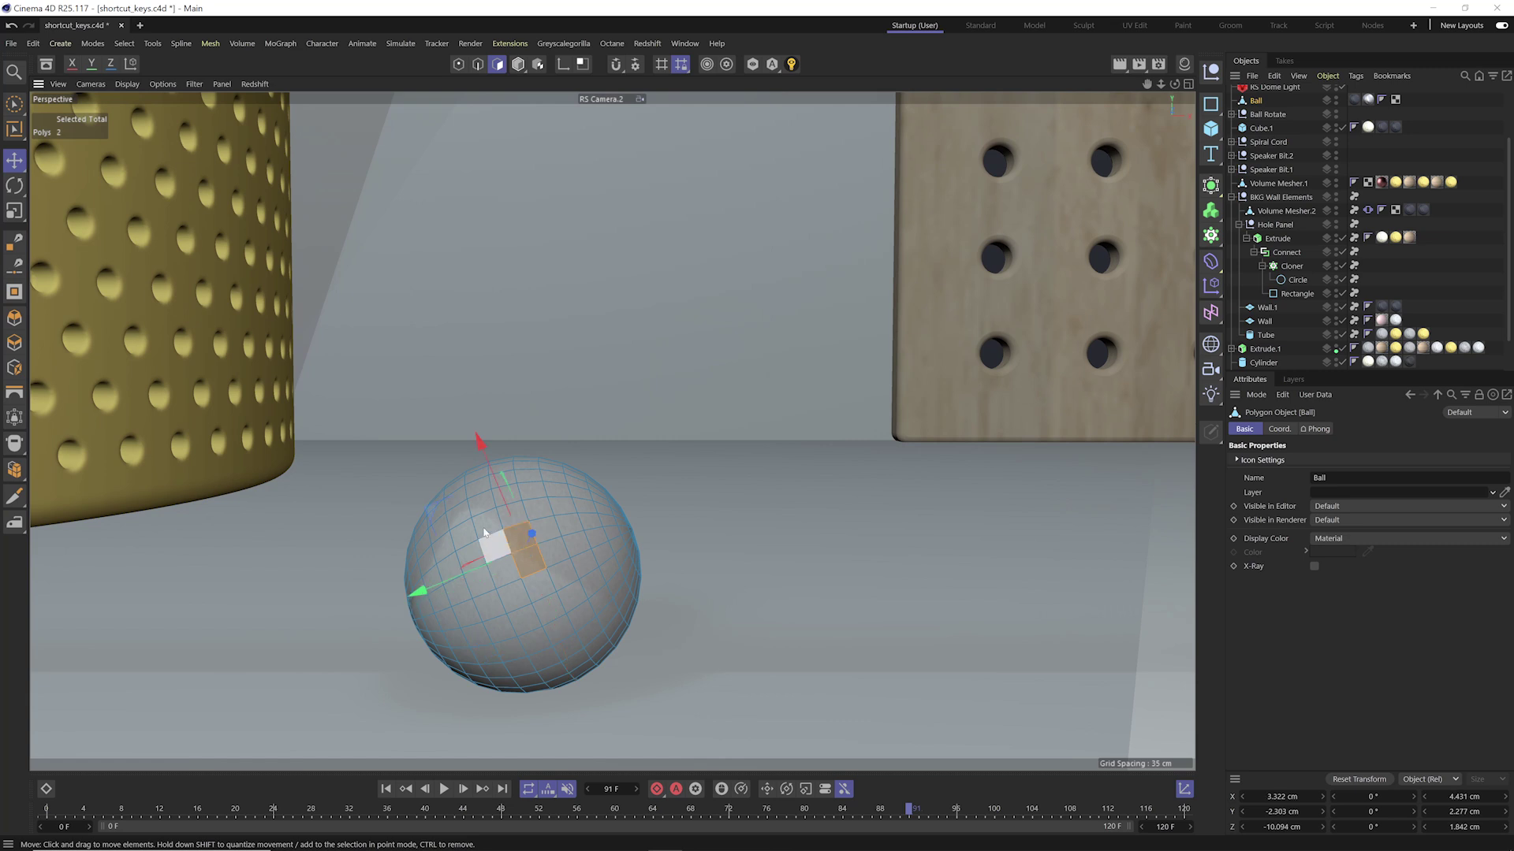
left_click(485, 527, "shift")
left_click(492, 611, "shift")
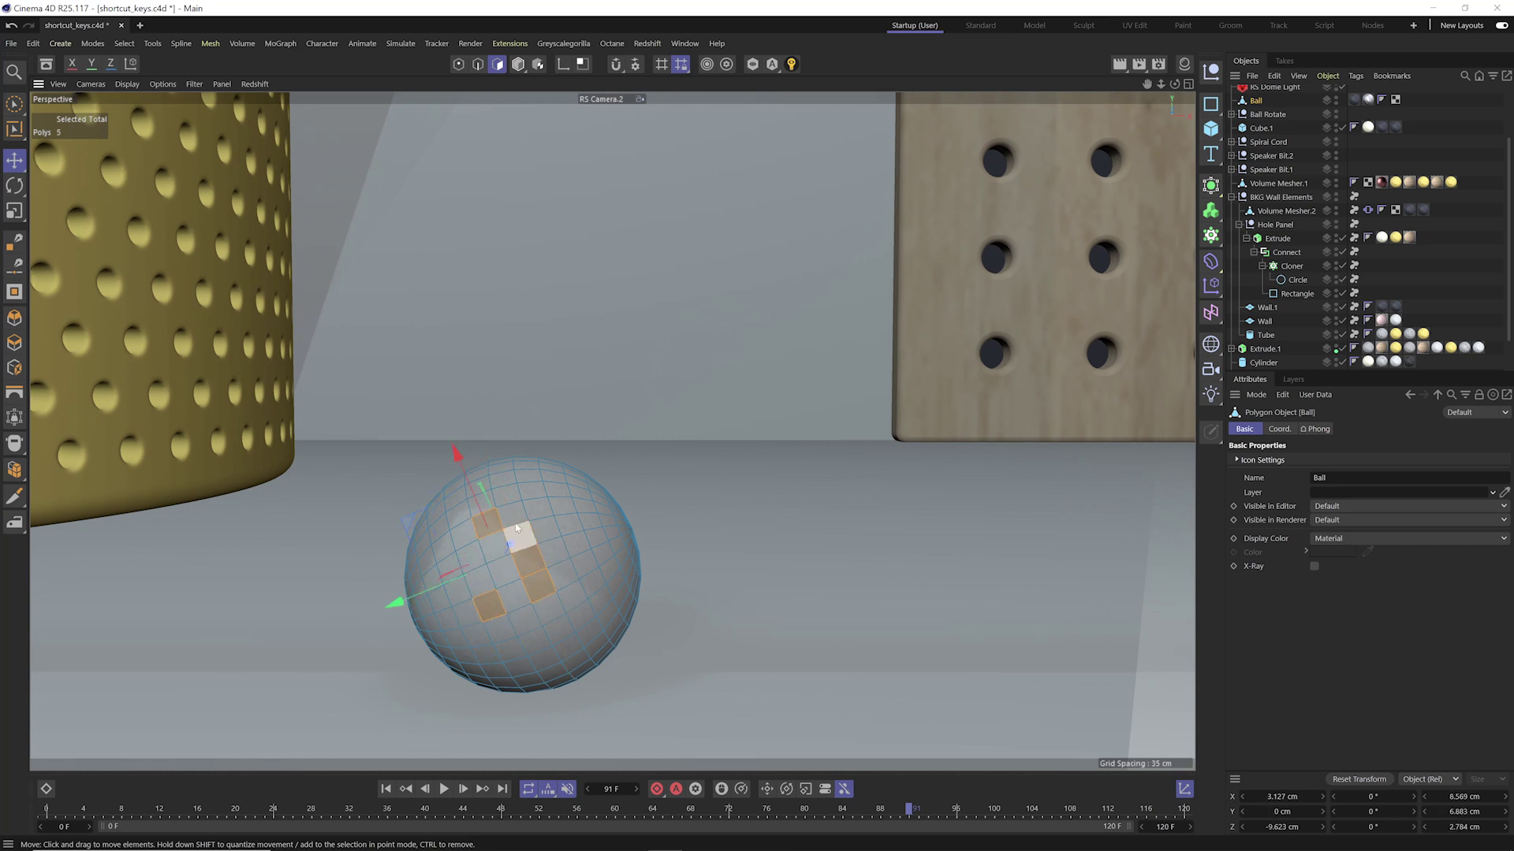
left_click(540, 591, "shift")
- Cycle to Points to select one point, then to Edges to select two edges
key("Return")
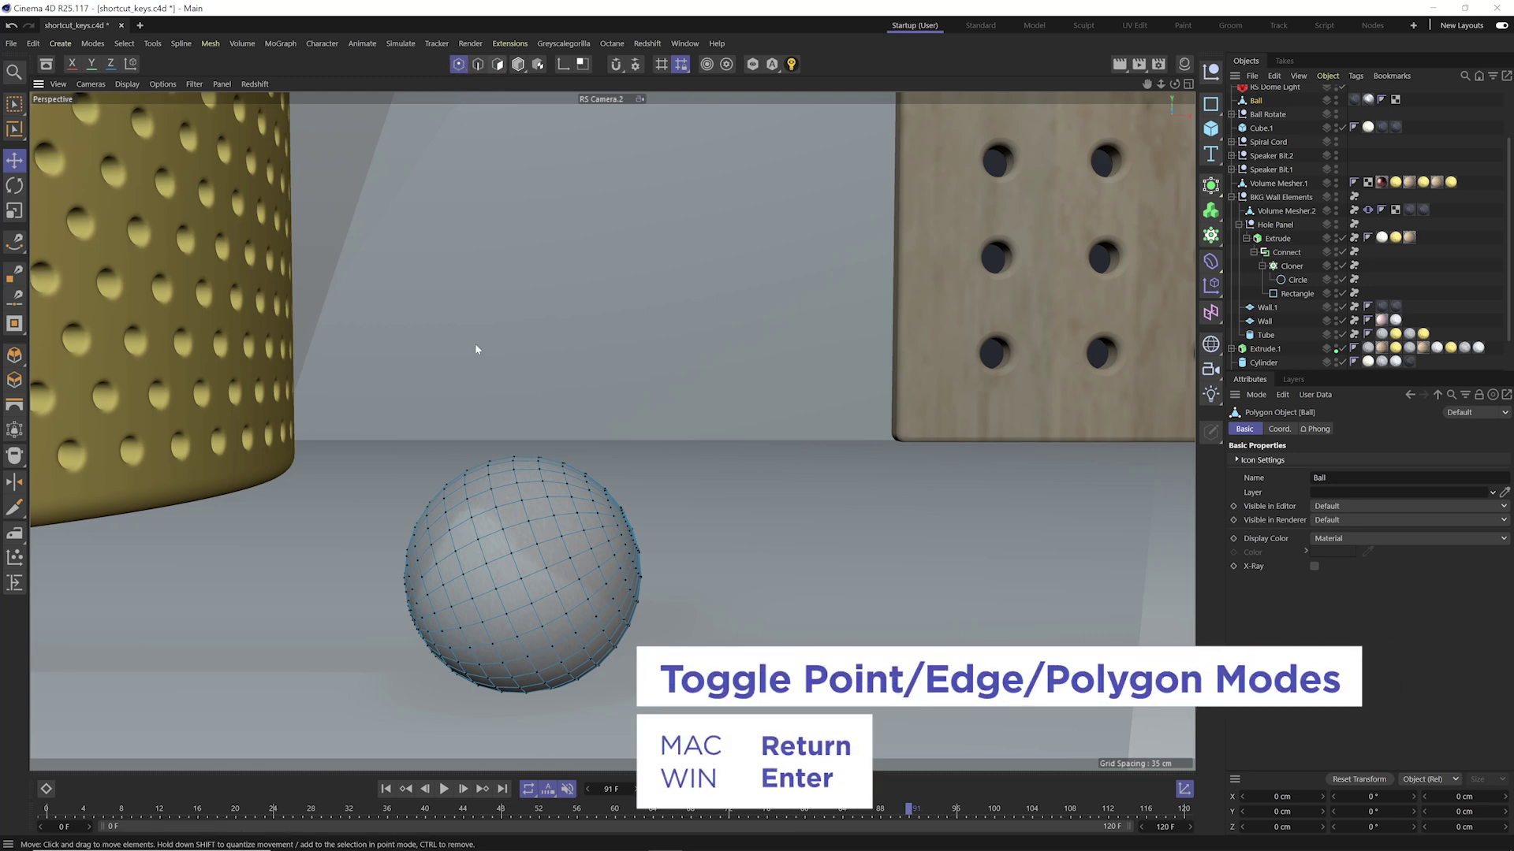
left_click(503, 530)
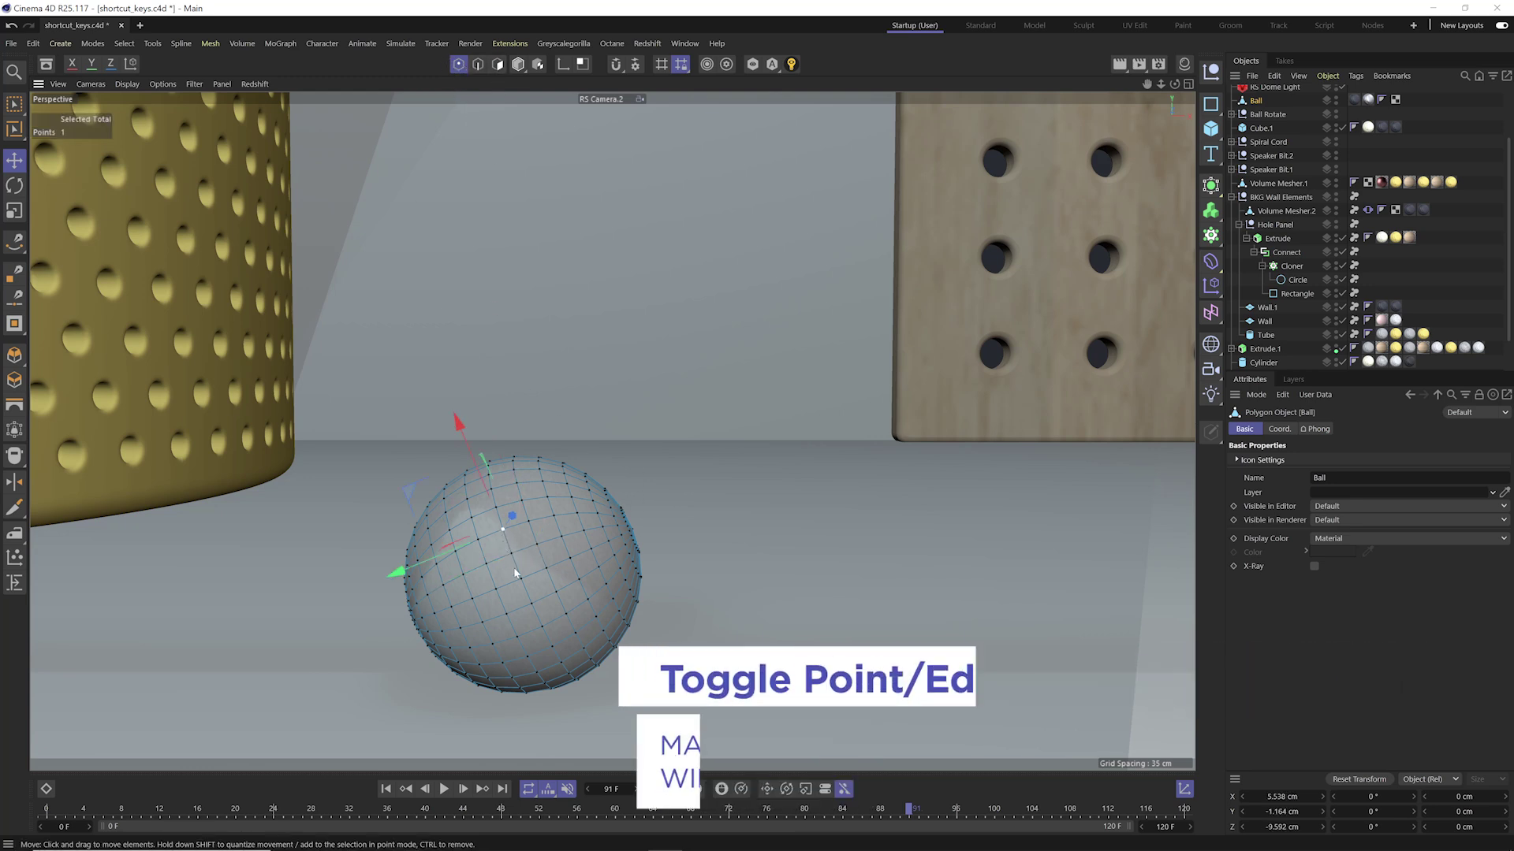
key("Return")
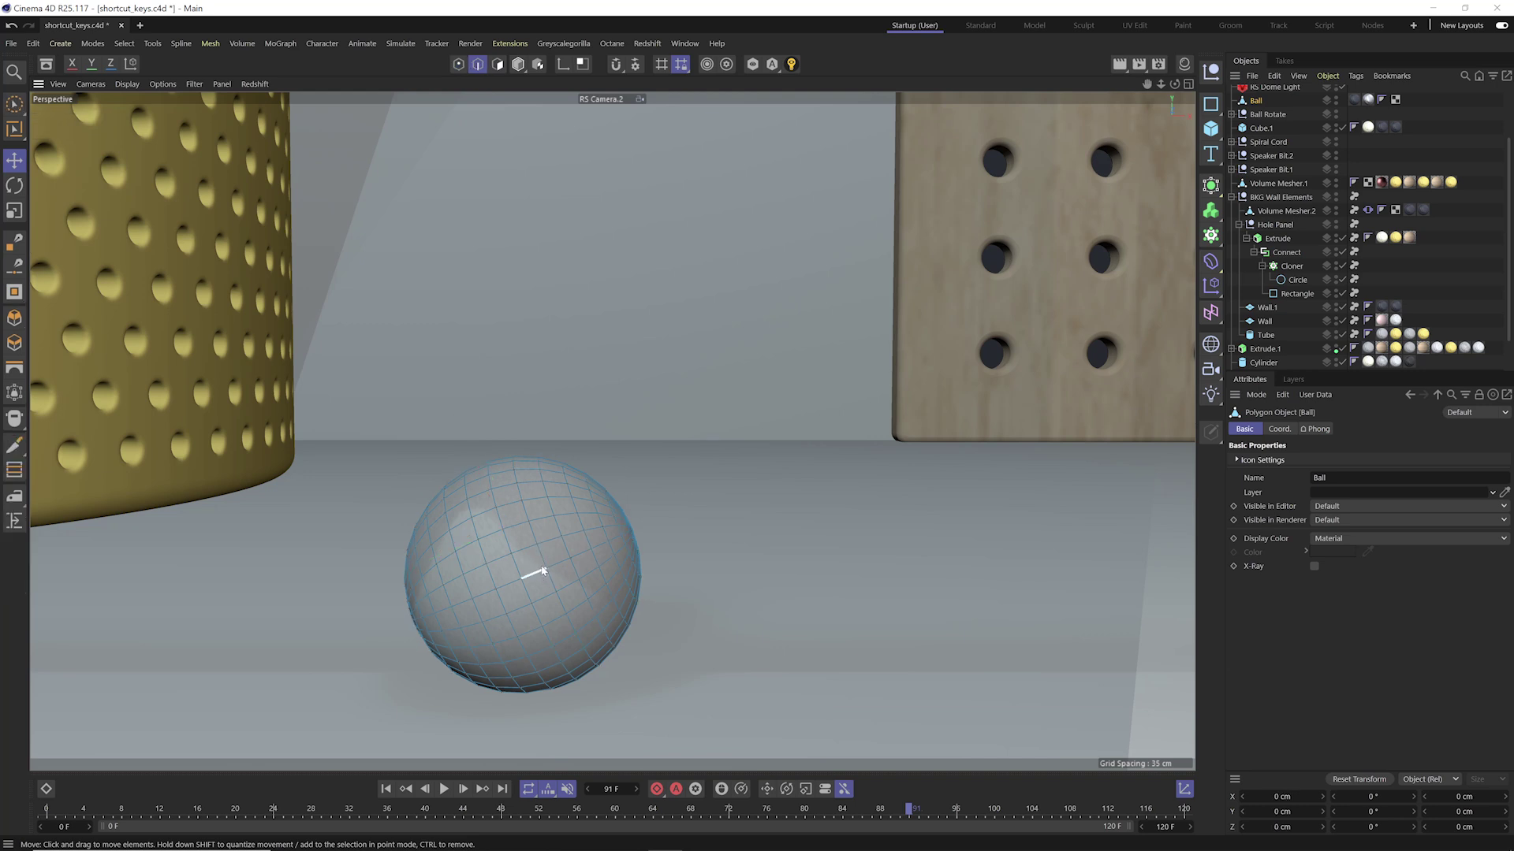
left_click(507, 599)
left_click(485, 621)
- Cycle back to Polygons to pick two polygons, then to Points to select three points
key("Return")
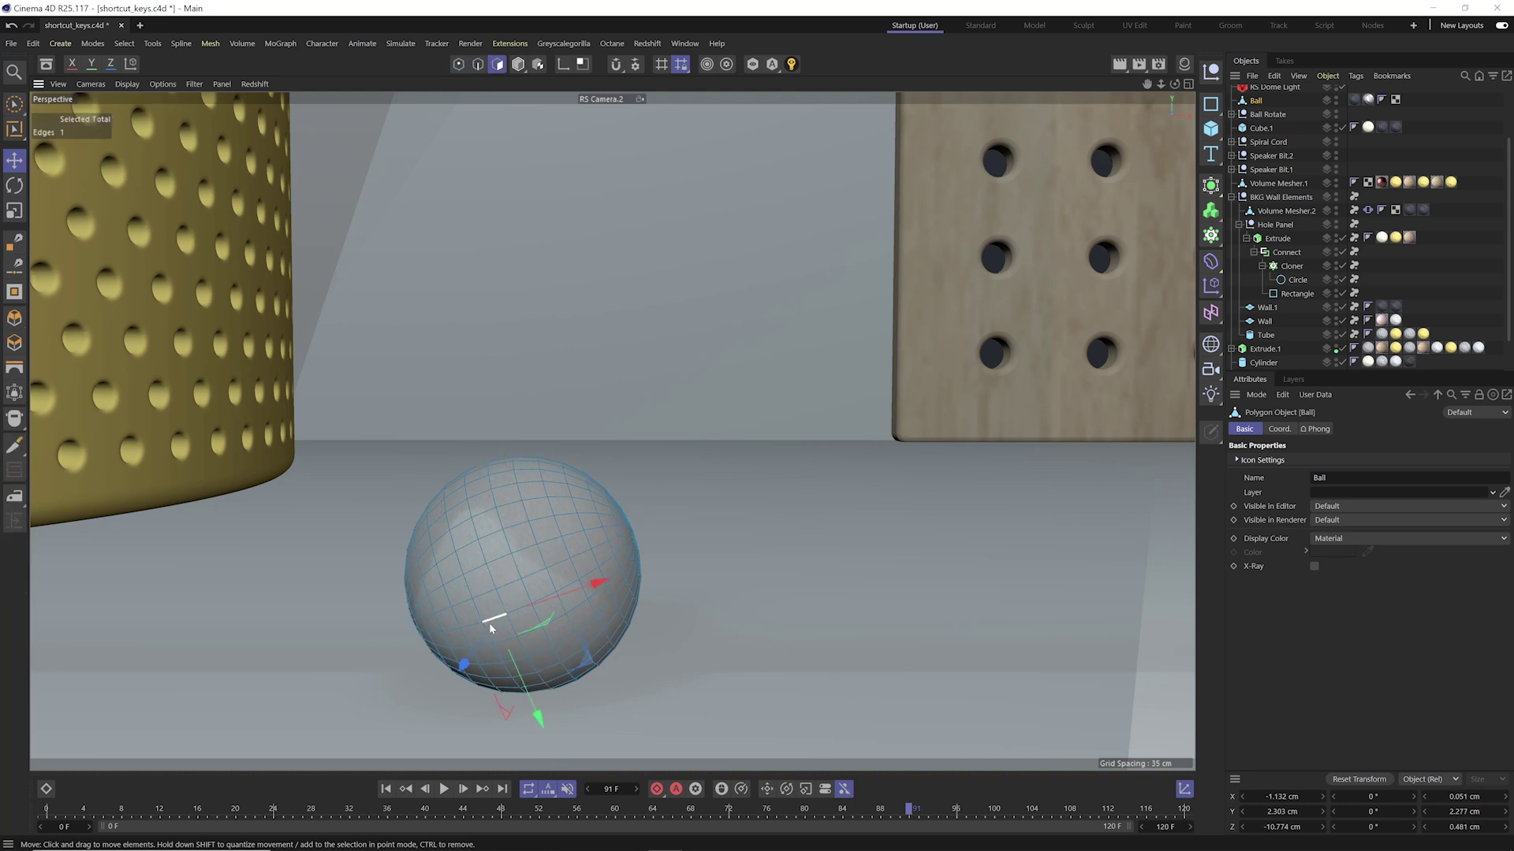
left_click(531, 621)
left_click(524, 537)
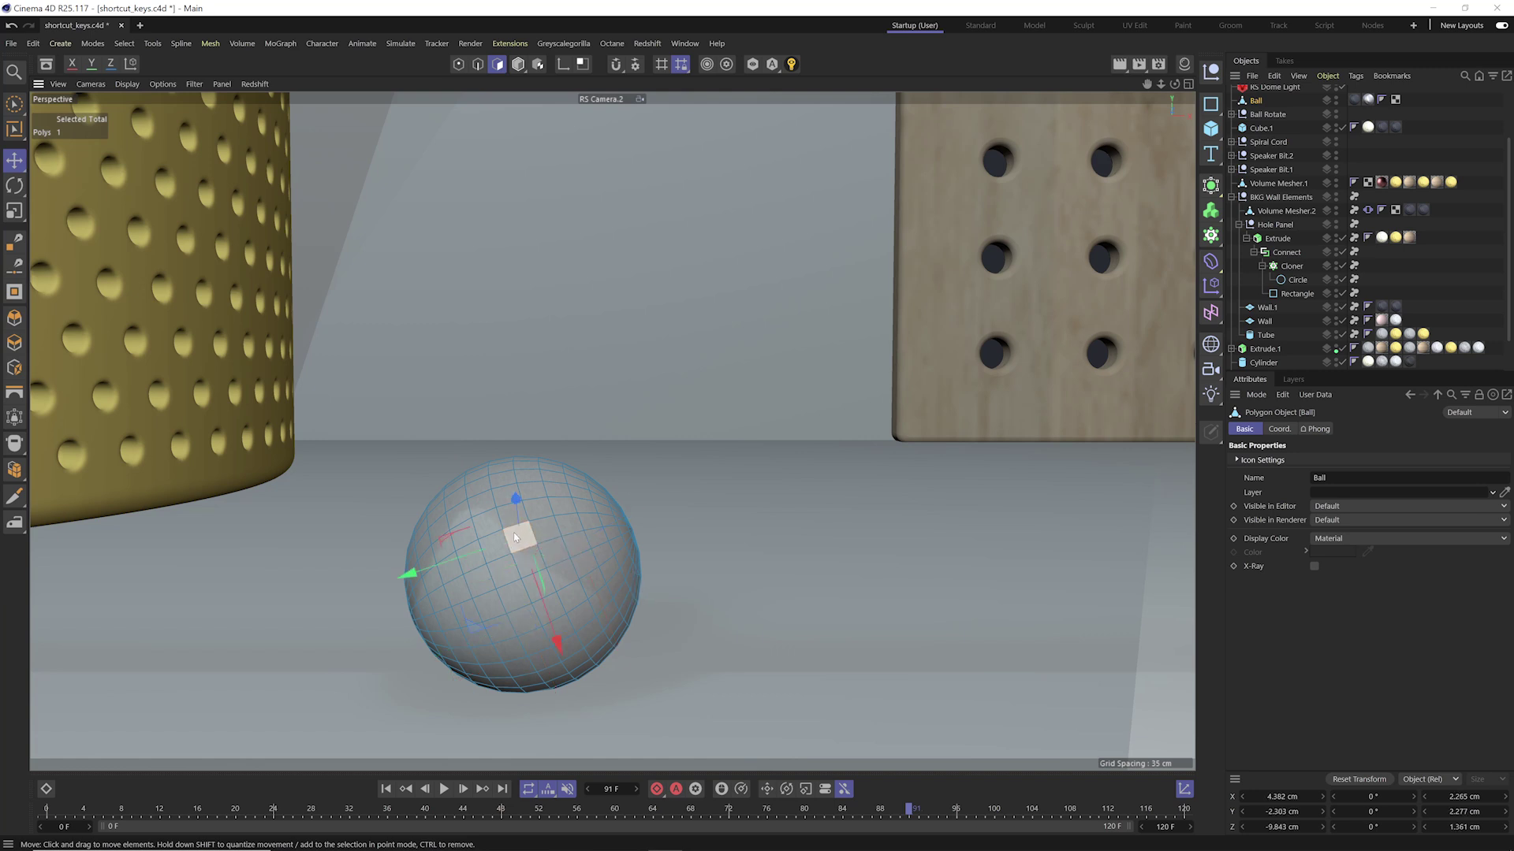
key("Return")
left_click(521, 579)
left_click(533, 611, "shift")
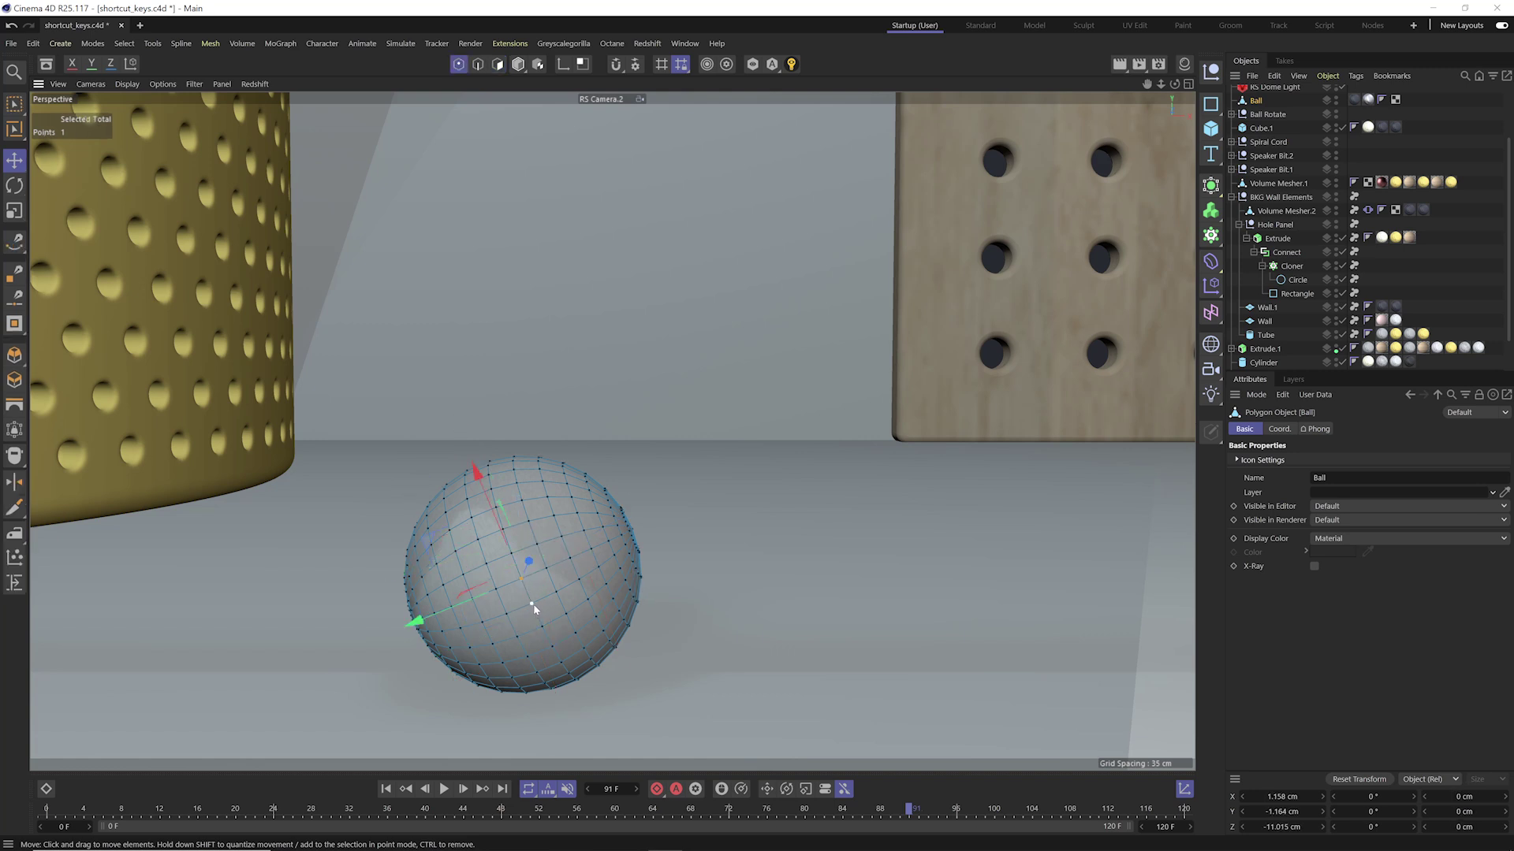
left_click(535, 606, "shift")
- Cycle through edge, polygon, point and edge modes to confirm each stored selection
key("Return")
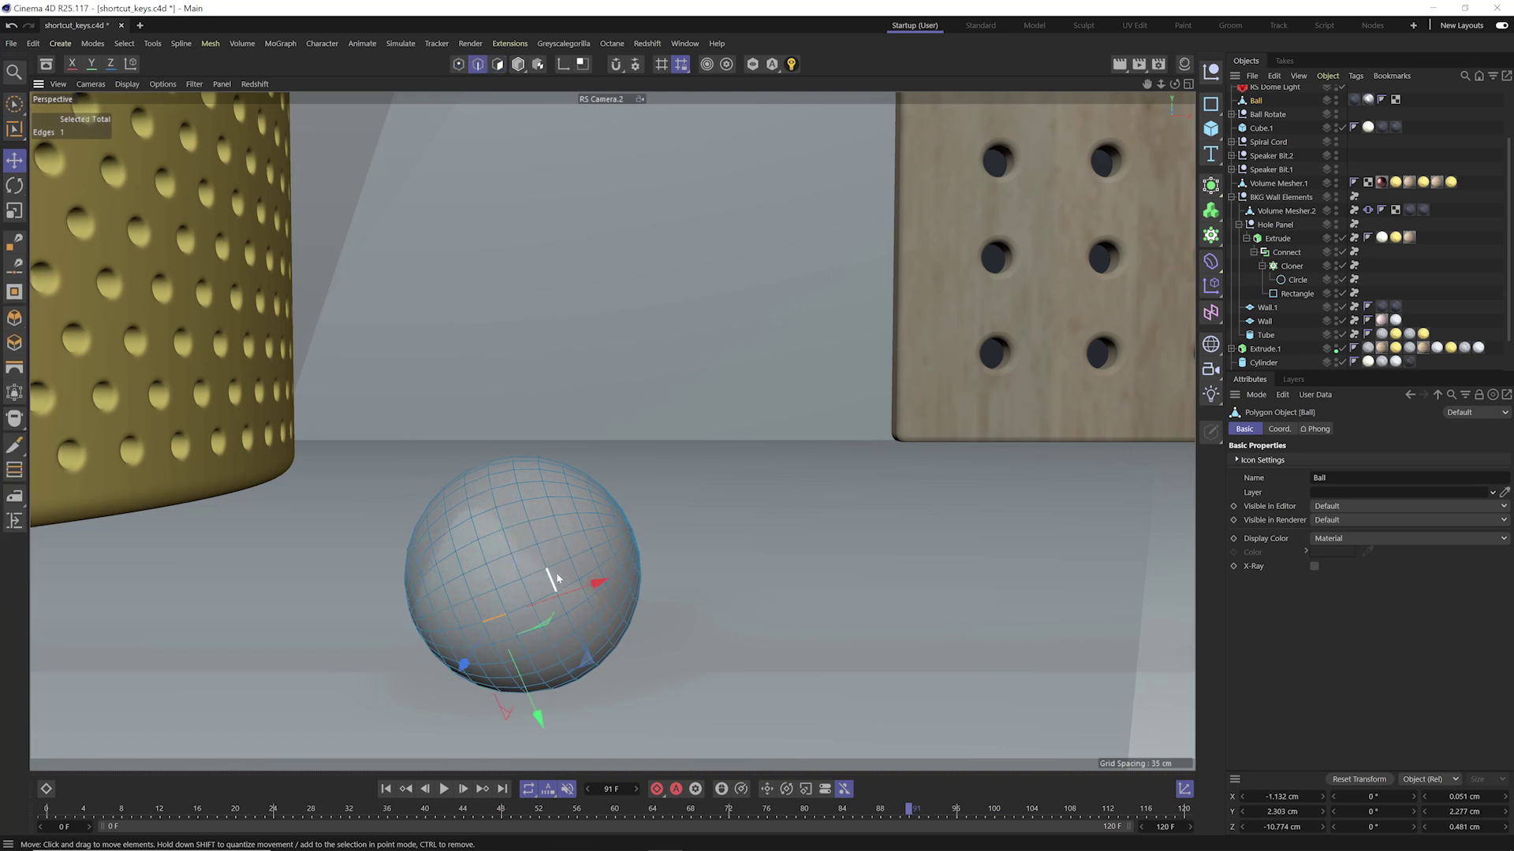
key("Return")
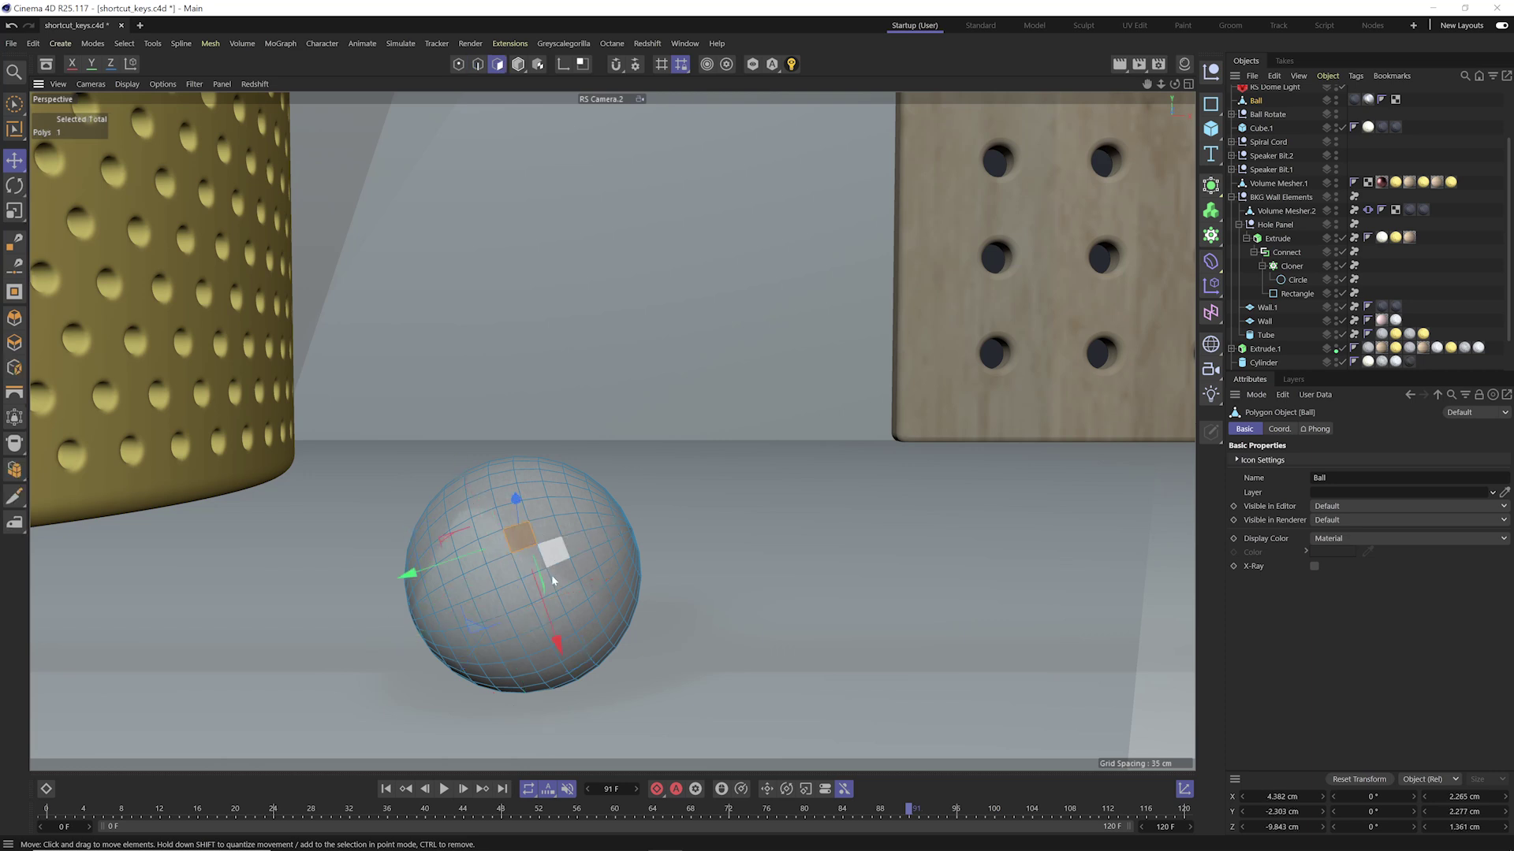
key("Return")
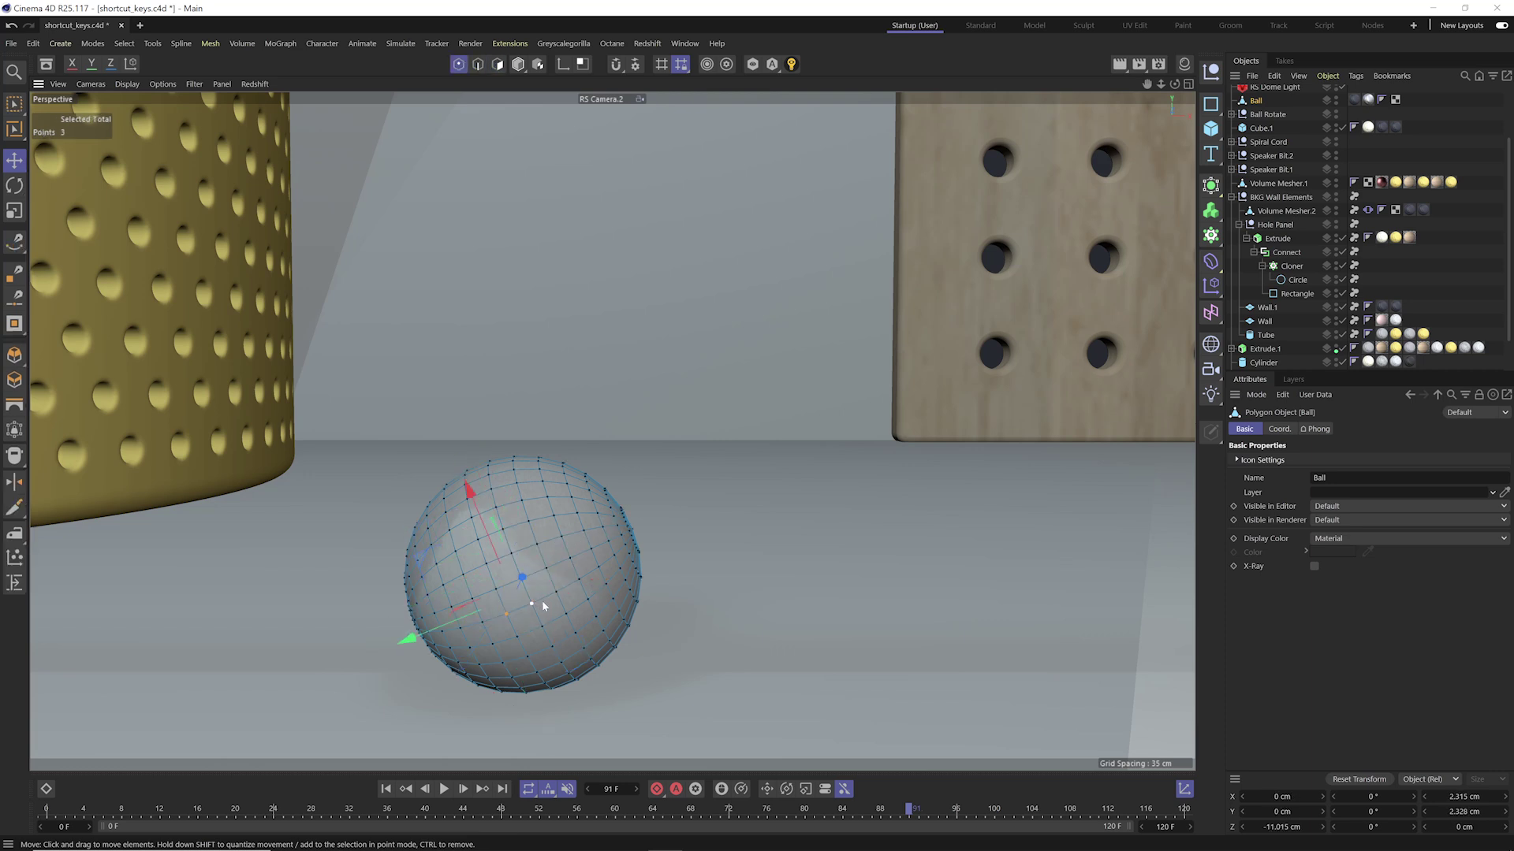
key("Return")
key("Return")
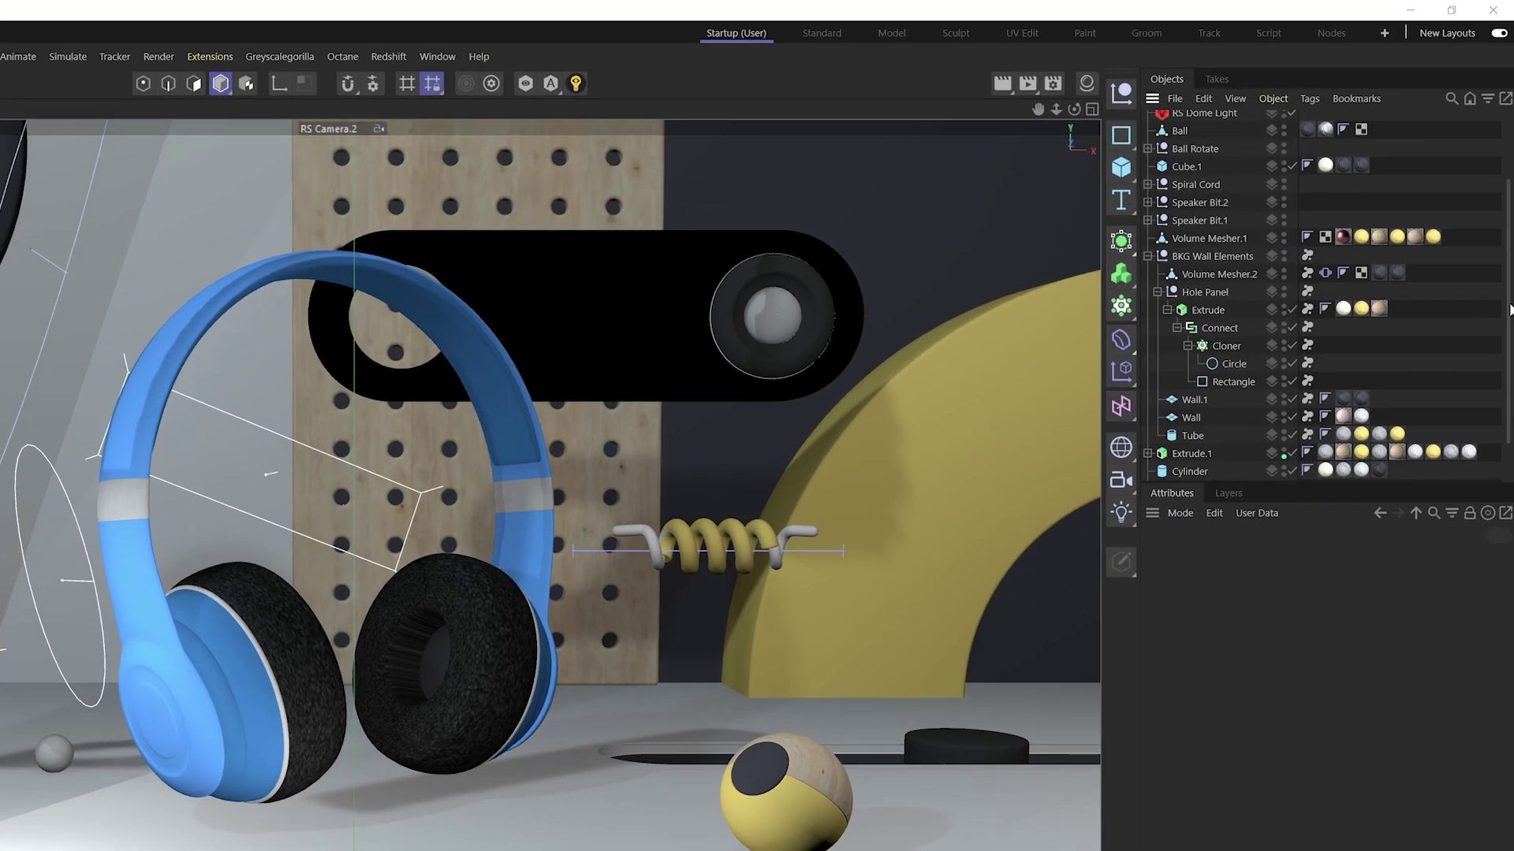
- Select RS Camera.2 and reframe it on the headphones, adjusting the focal length
scroll(1356, 355, "down", 2)
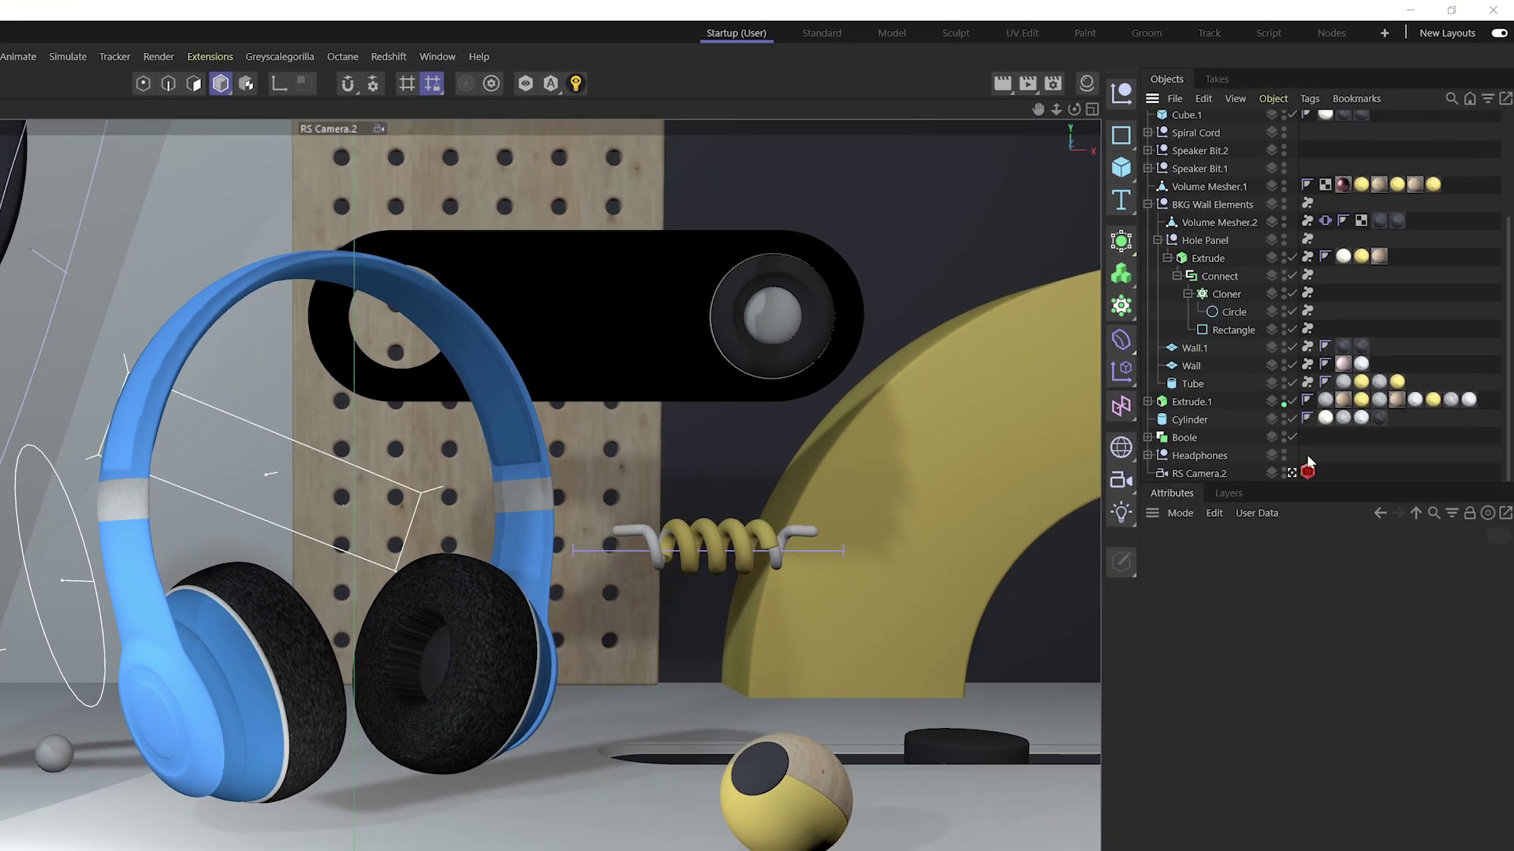
left_click(1199, 473)
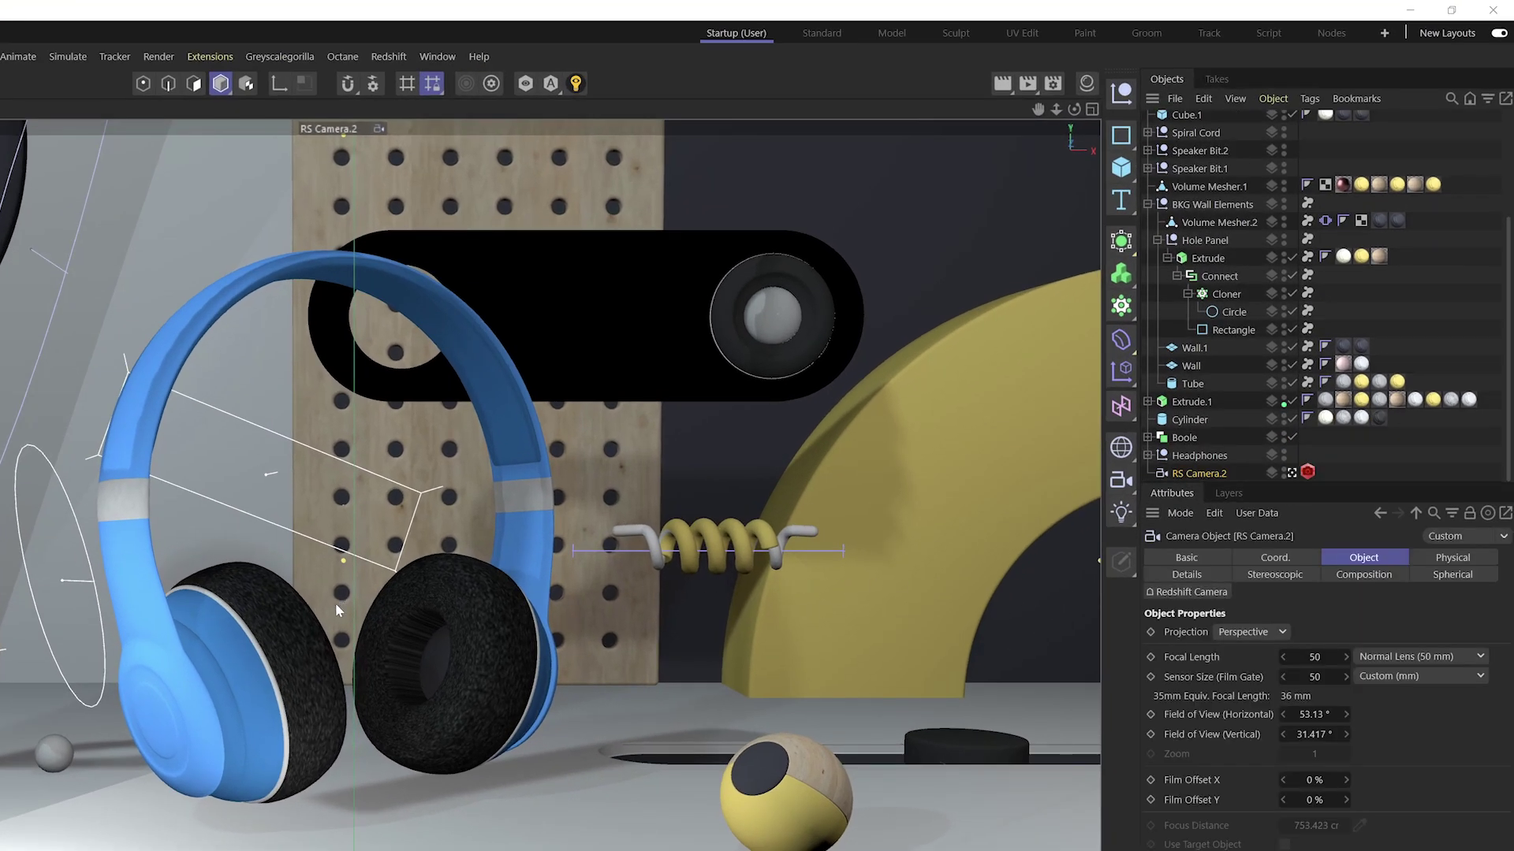
left_click_drag(337, 609, 569, 628, "alt")
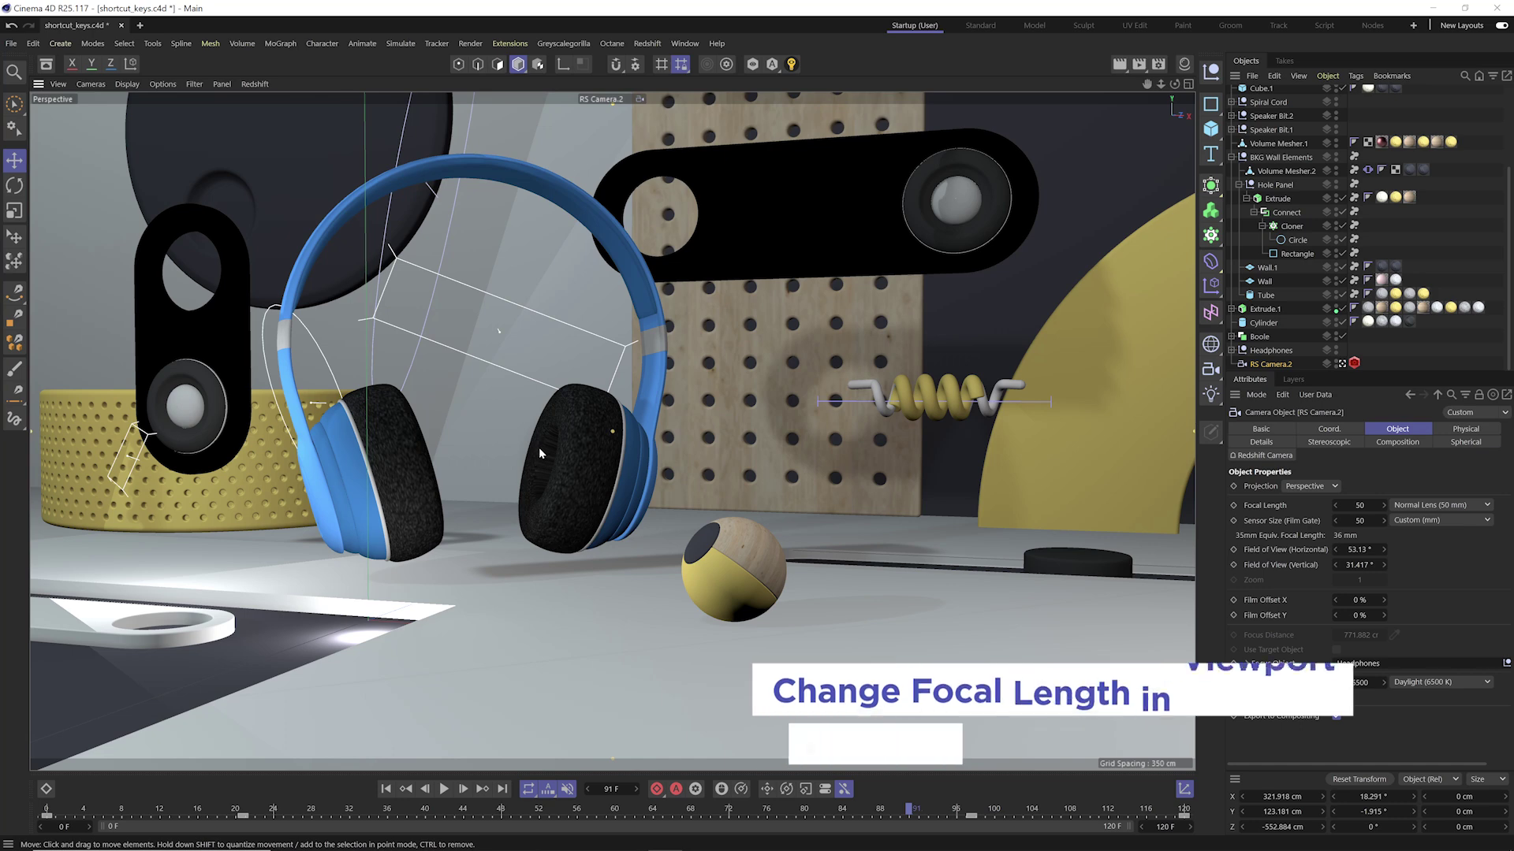
right_click_drag(556, 440, 814, 397)
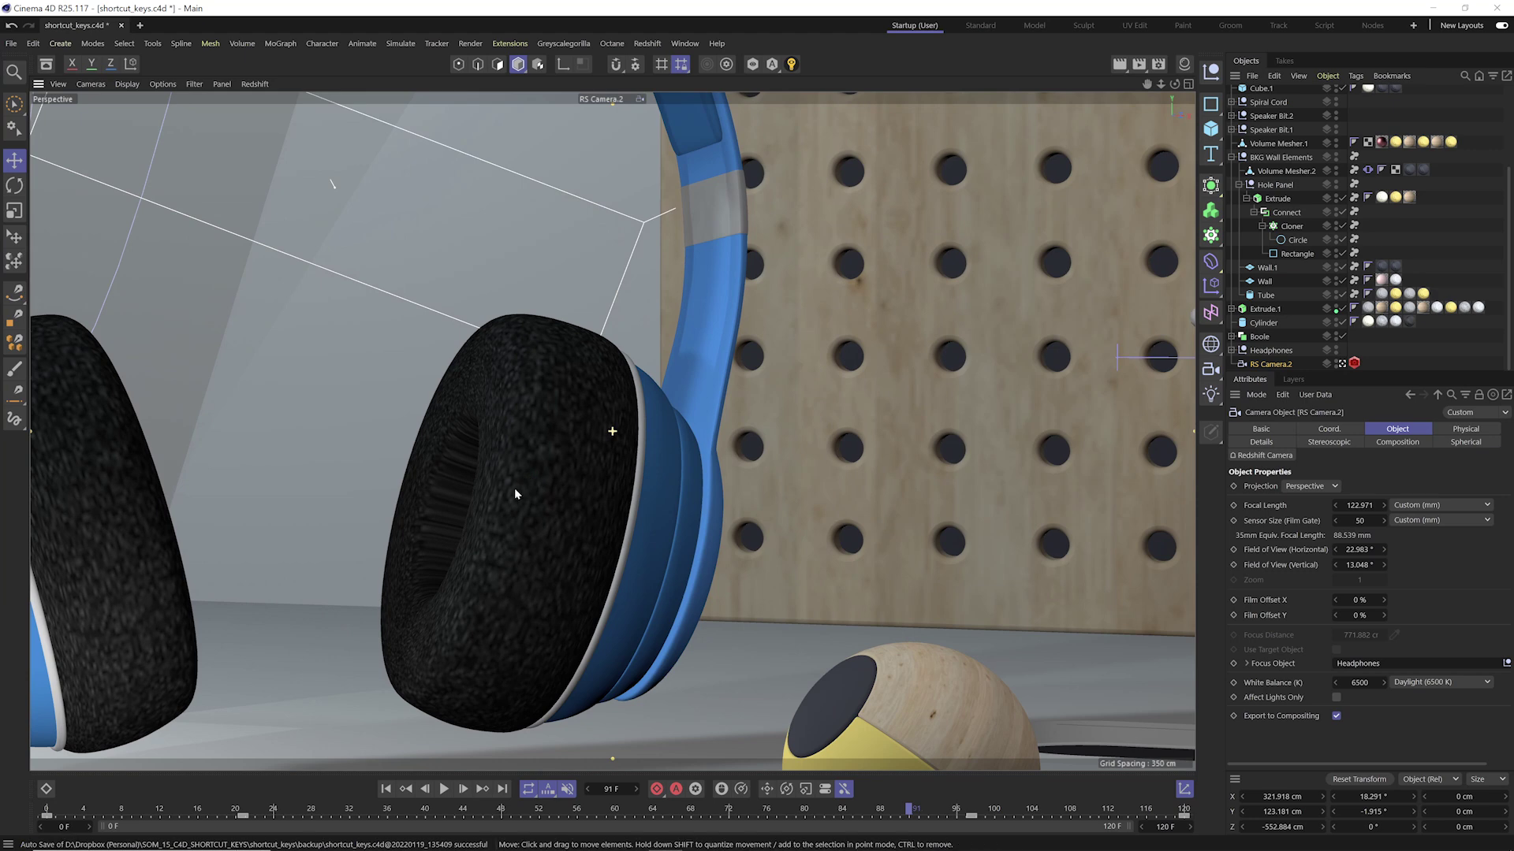
left_click_drag(514, 489, 452, 505, "alt")
right_click_drag(452, 504, 520, 482)
mouse_move(521, 482)
left_mouse_down("alt")
mouse_move(552, 457)
mouse_move(532, 471)
left_mouse_up("alt")
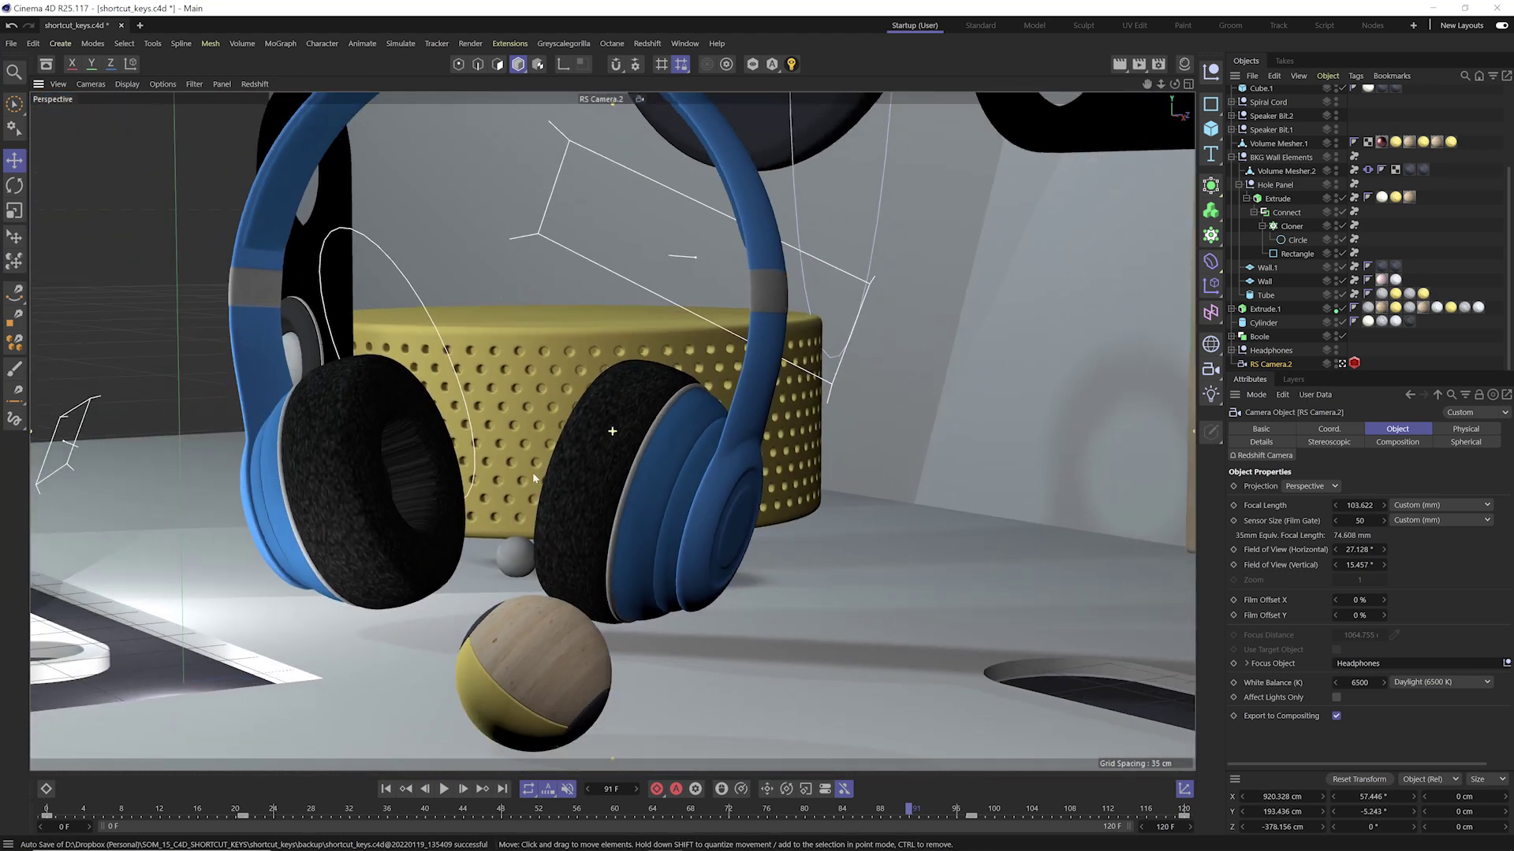
right_click_drag(532, 472, 488, 500)
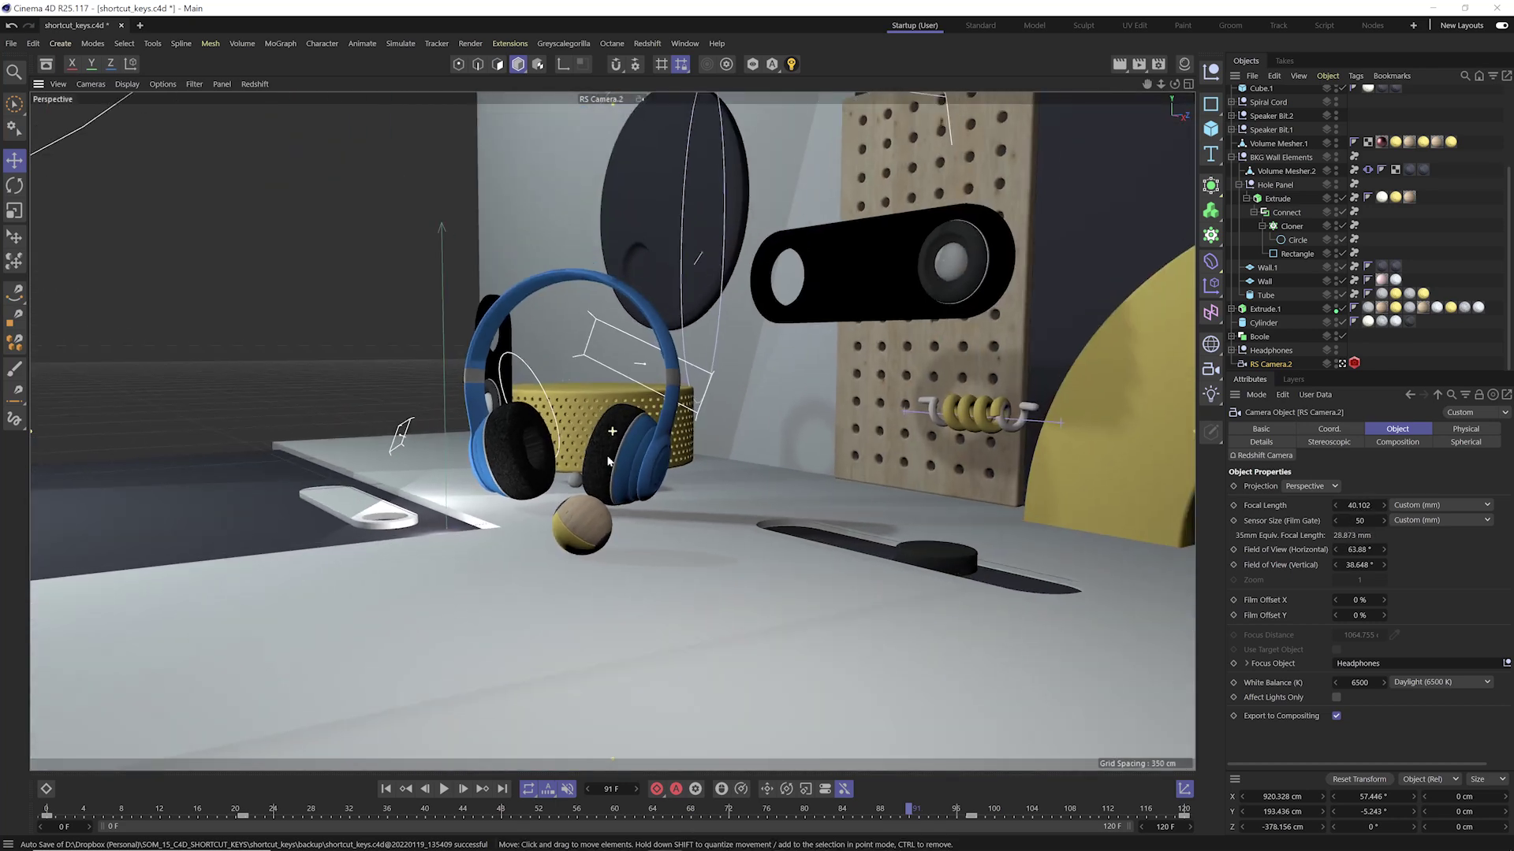
- Zoom the camera in and out and orbit around the headphones to the final 42.183 mm framing
scroll(608, 461, "up", 4)
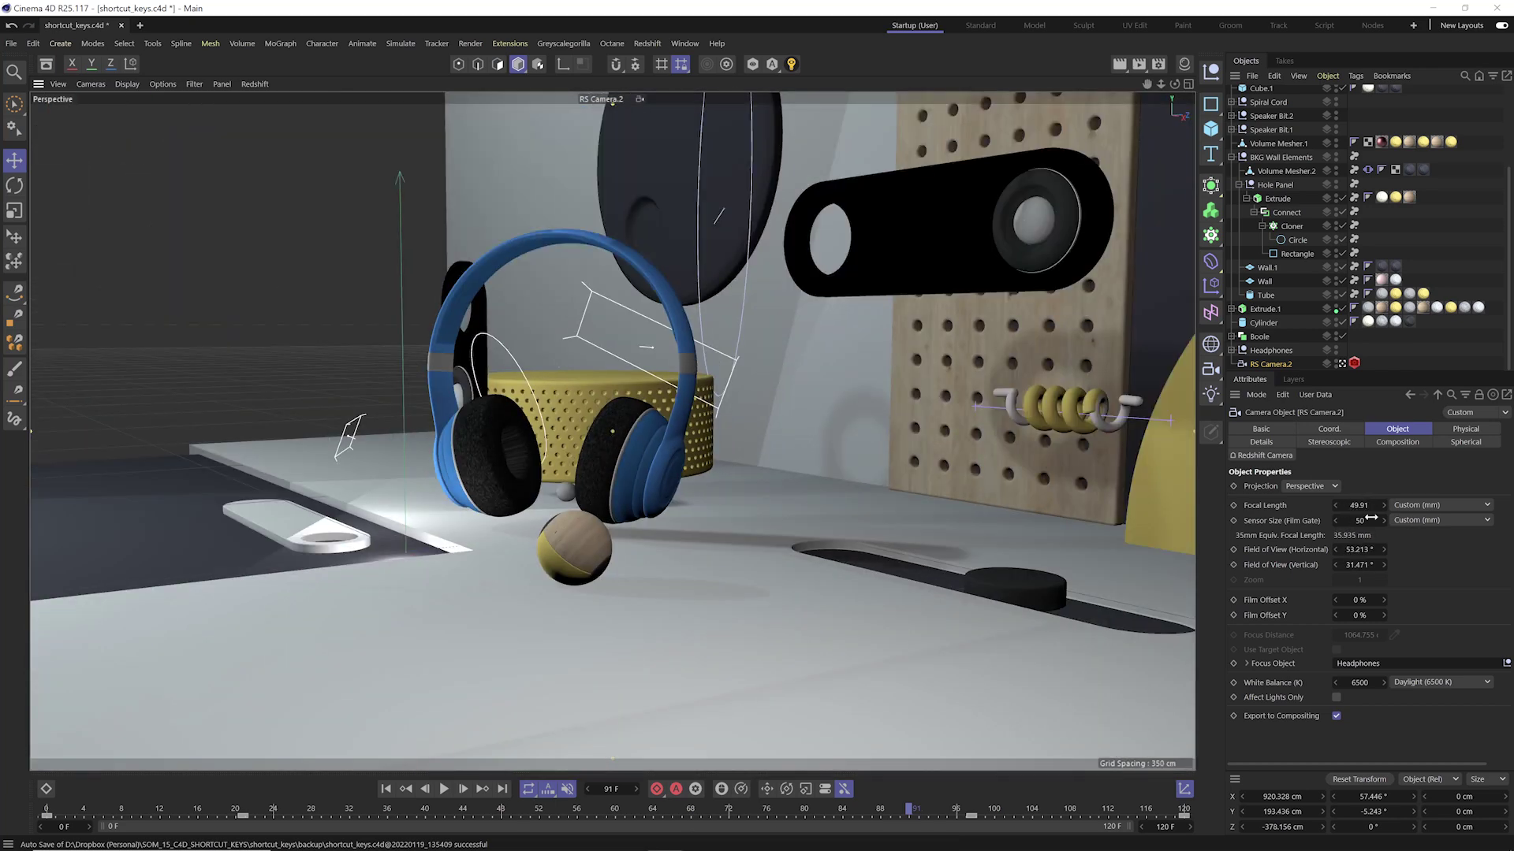
scroll(664, 420, "up", 1)
left_click_drag(664, 420, 662, 477, "alt")
scroll(617, 495, "up", 5)
scroll(616, 494, "down", 6)
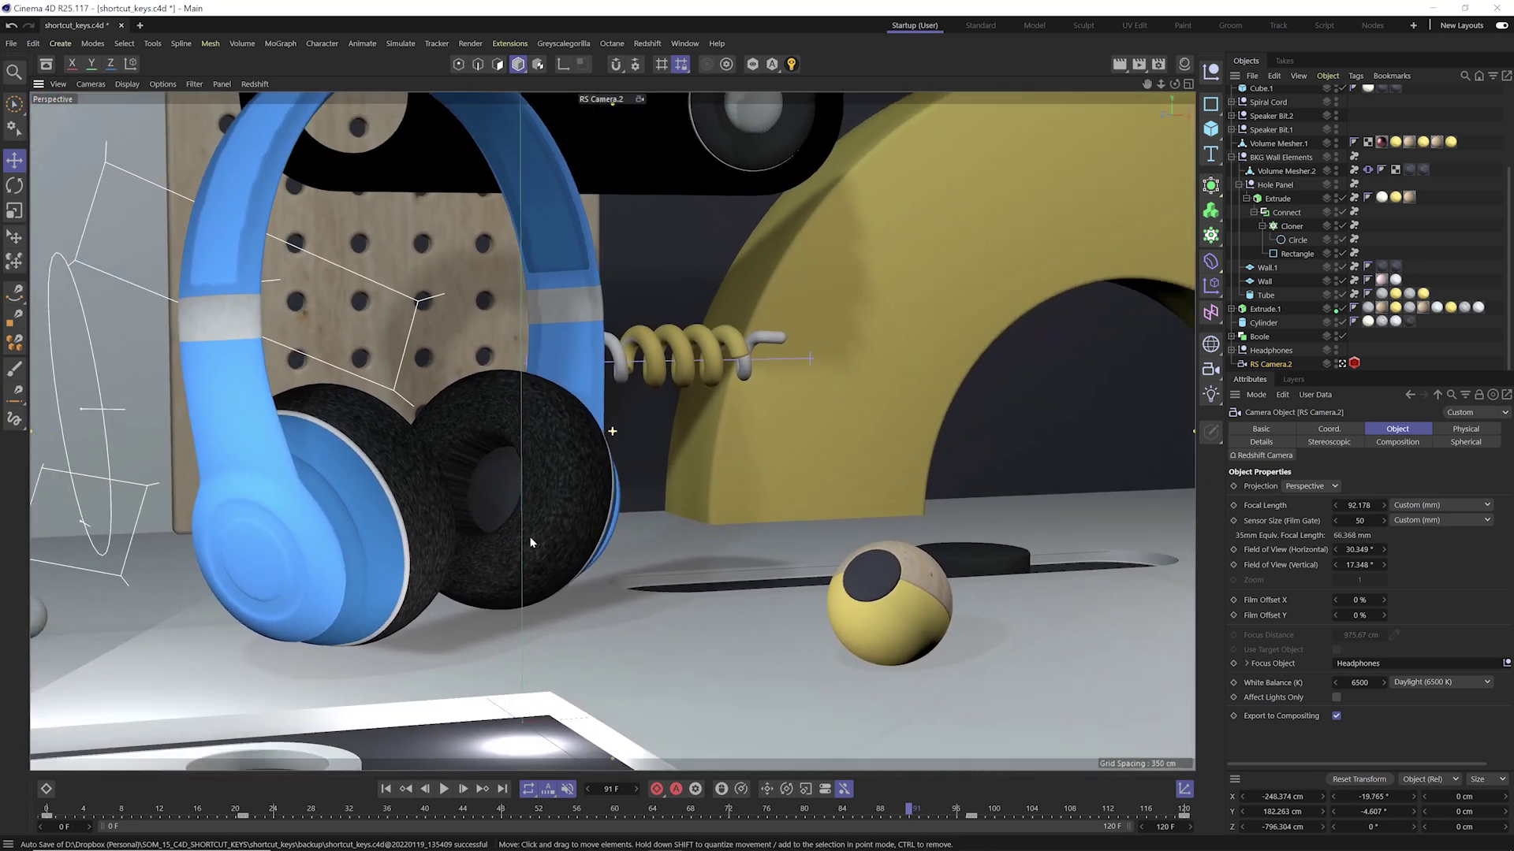
scroll(513, 536, "up", 7)
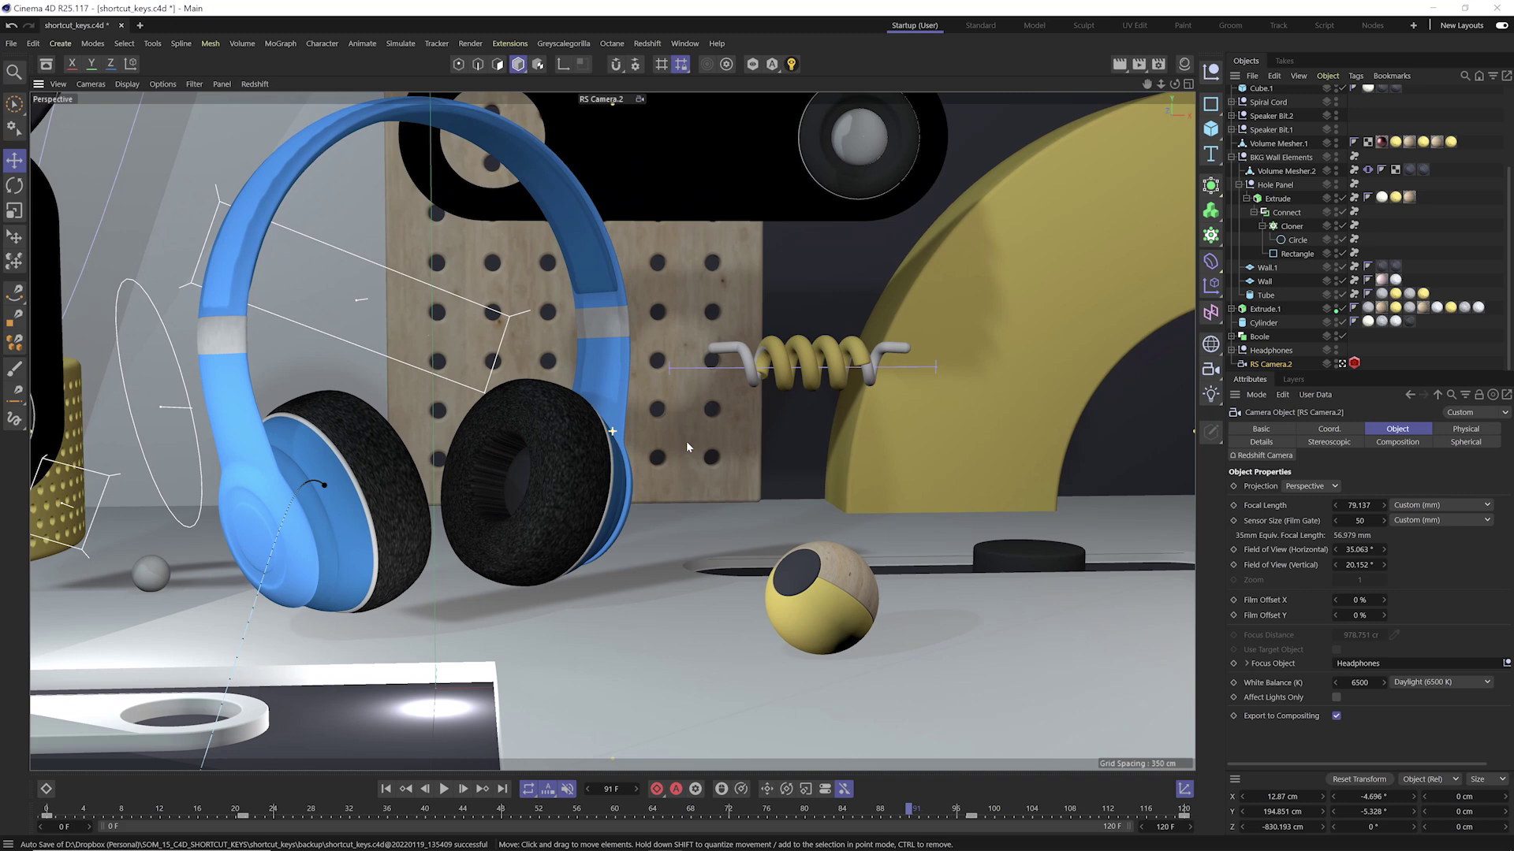
scroll(687, 447, "down", 6)
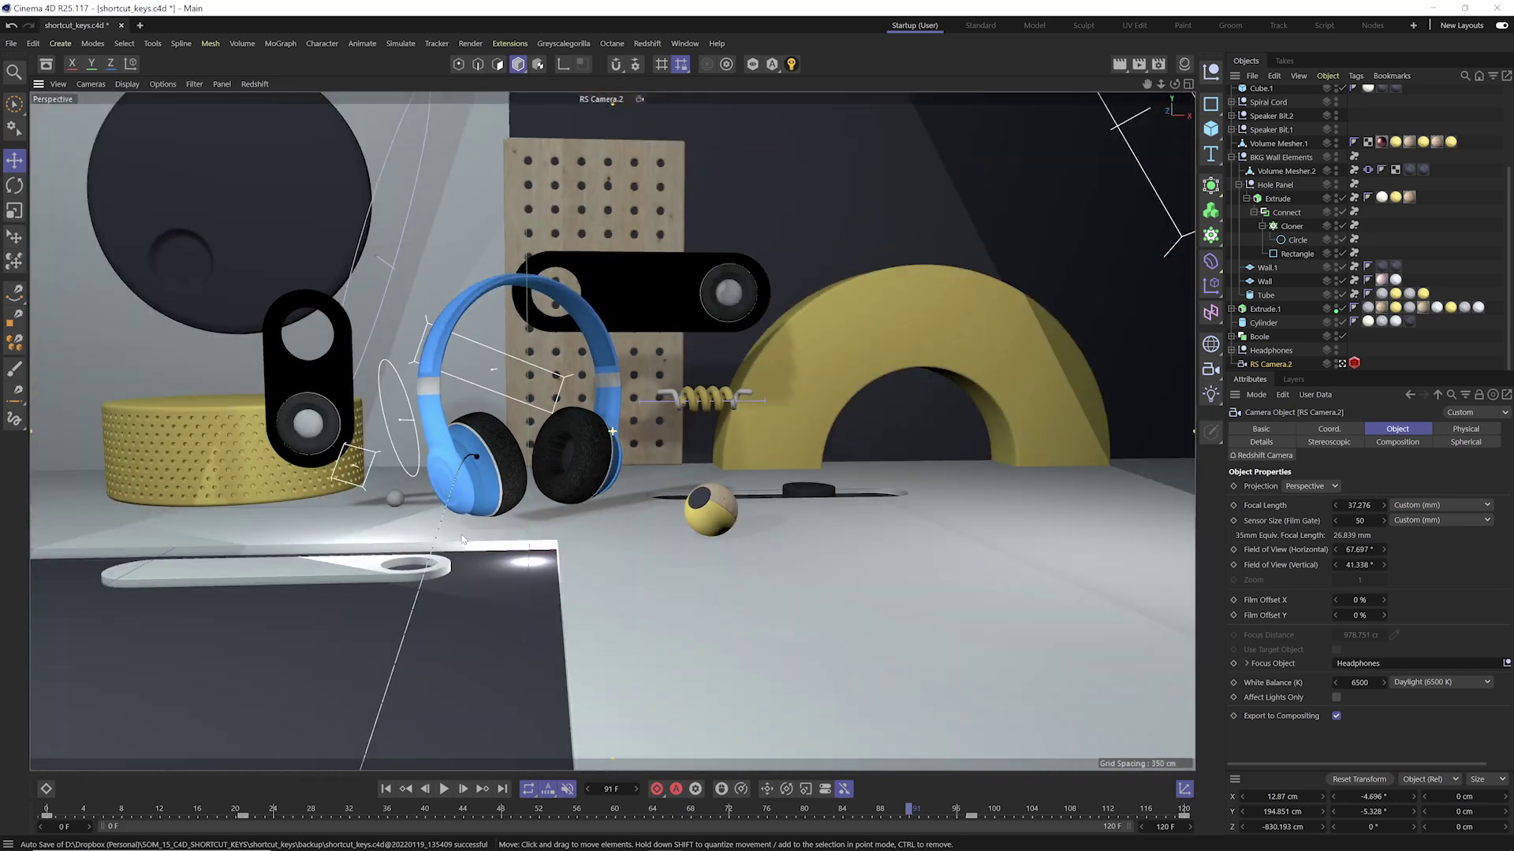
scroll(720, 413, "up", 6)
scroll(574, 488, "down", 4)
left_click_drag(538, 474, 621, 423, "alt")
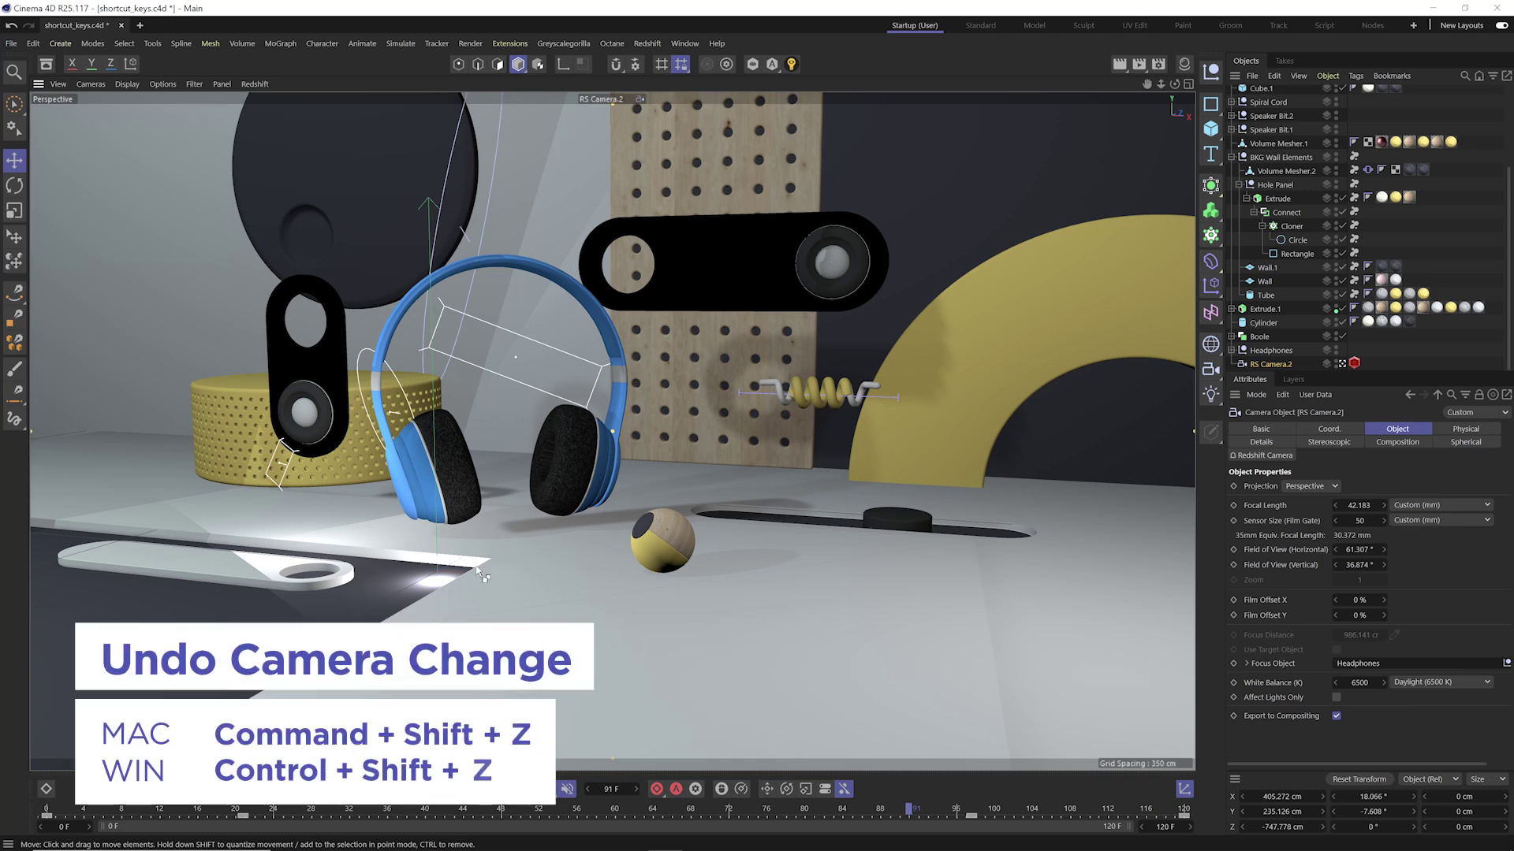
- Undo and redo camera moves with Ctrl+Shift+Z/Y, finishing on the wide 50 mm Normal Lens shot
key("ctrl+shift+z")
key("ctrl+shift+z")
key("ctrl+shift+z")
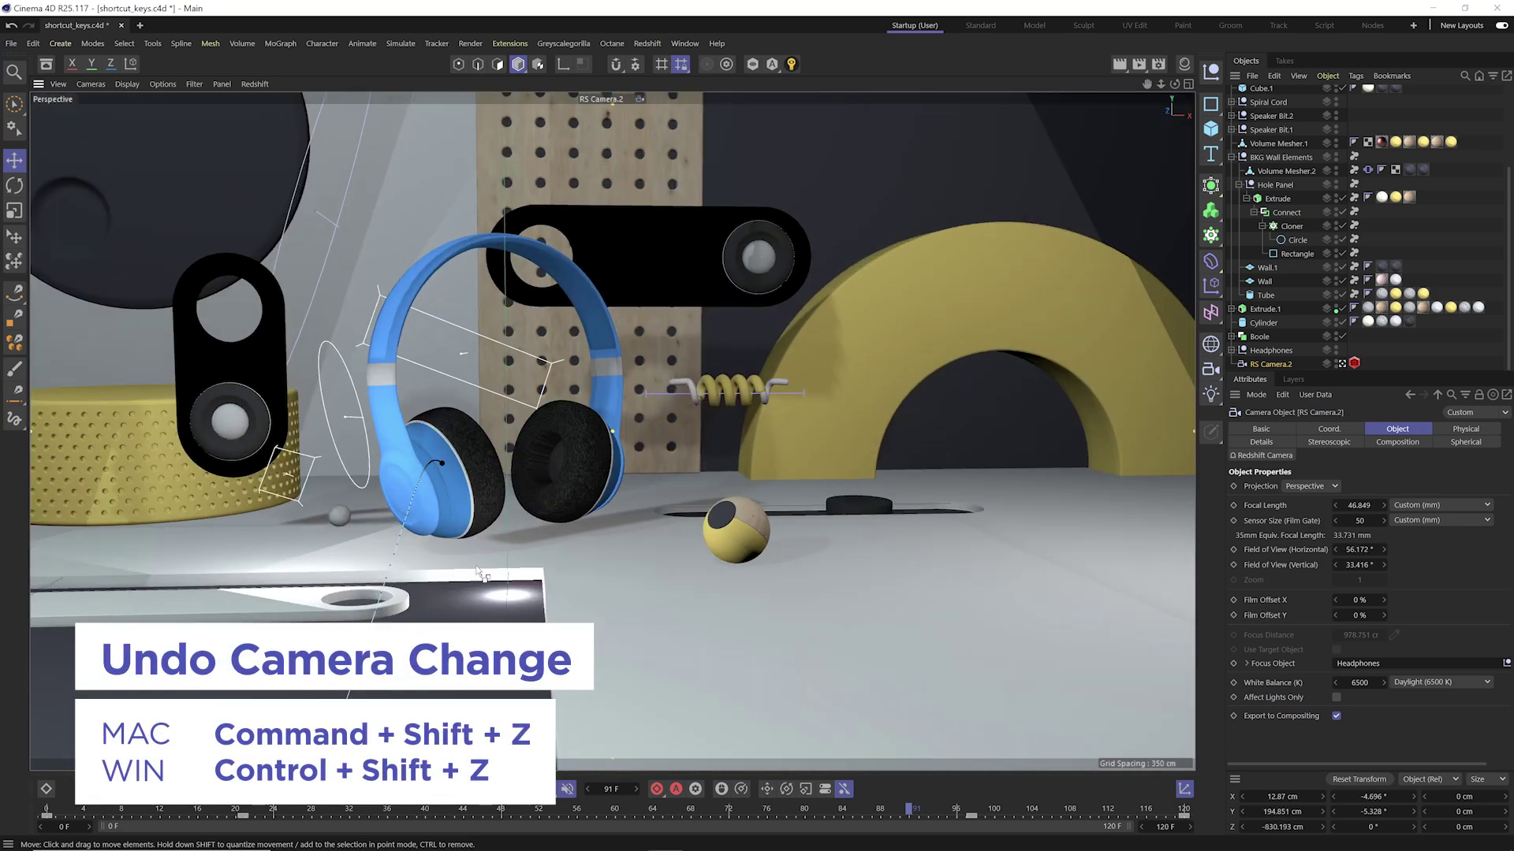
key("ctrl+shift+z")
key("ctrl+shift+z")
key("ctrl+shift+z")
key("ctrl+shift+z")
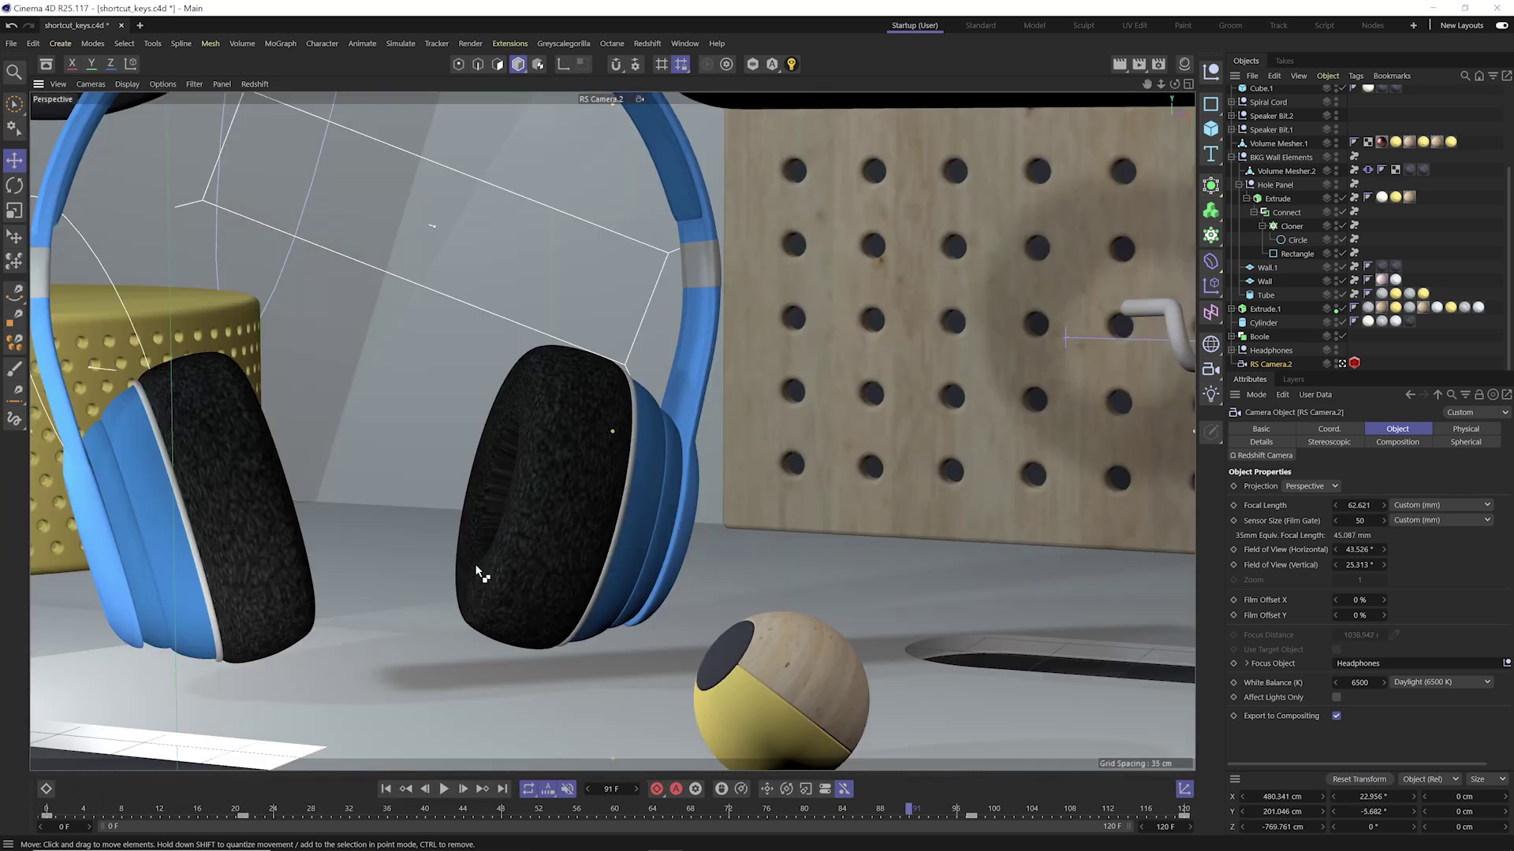
key("ctrl+shift+z")
key("ctrl+shift+z")
key("ctrl+shift+z")
key("ctrl+shift+z")
key("ctrl+shift+z")
key("ctrl+shift+z")
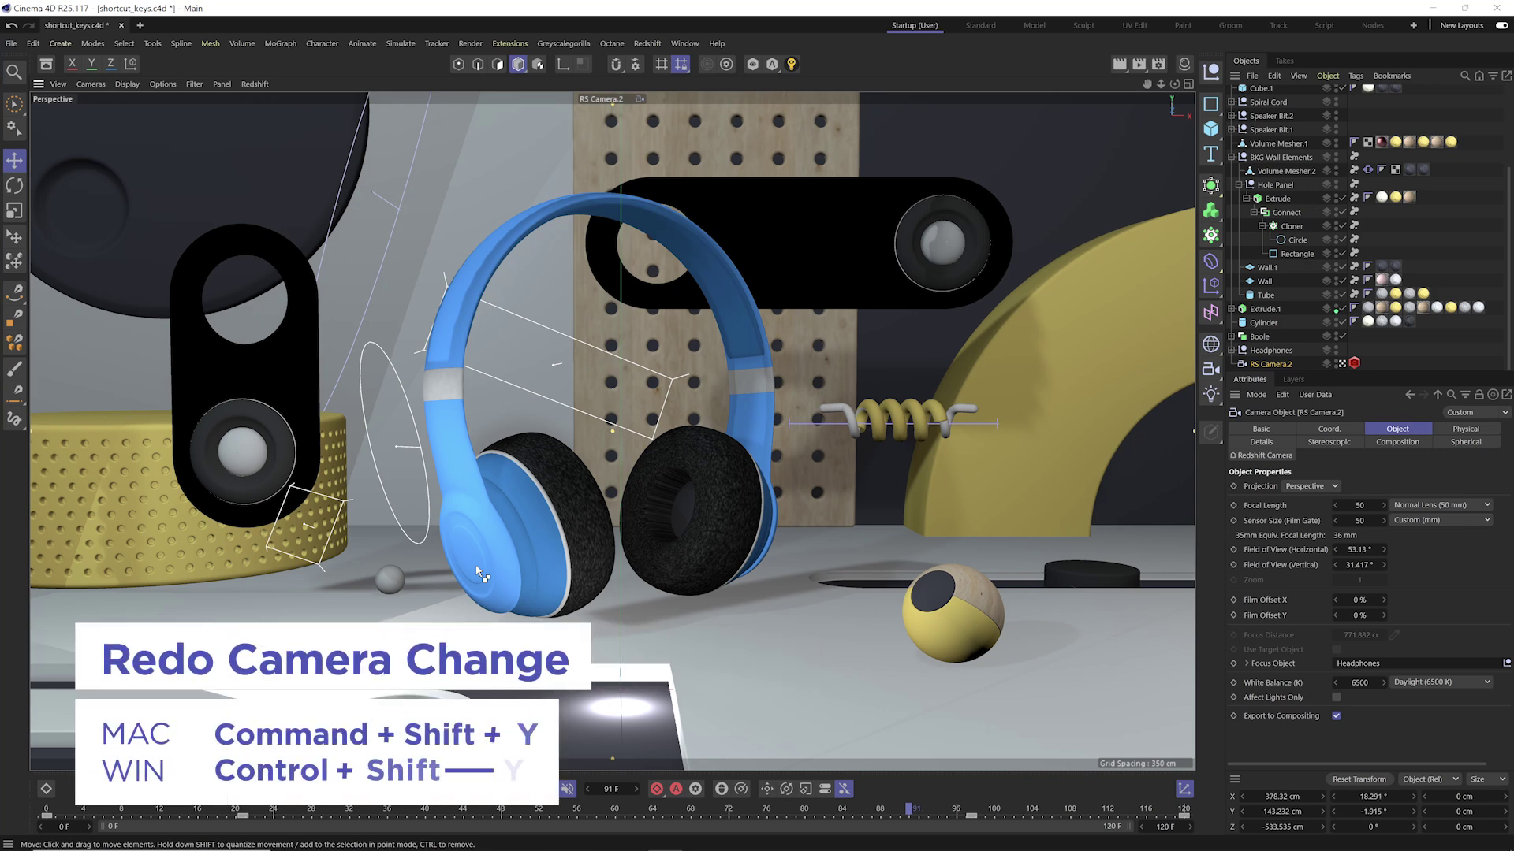
key("ctrl+shift+y")
key("ctrl+shift+y")
key("ctrl+shift+y")
key("ctrl+shift+y")
key("ctrl+shift+y")
key("ctrl+shift+y")
key("ctrl+shift+y")
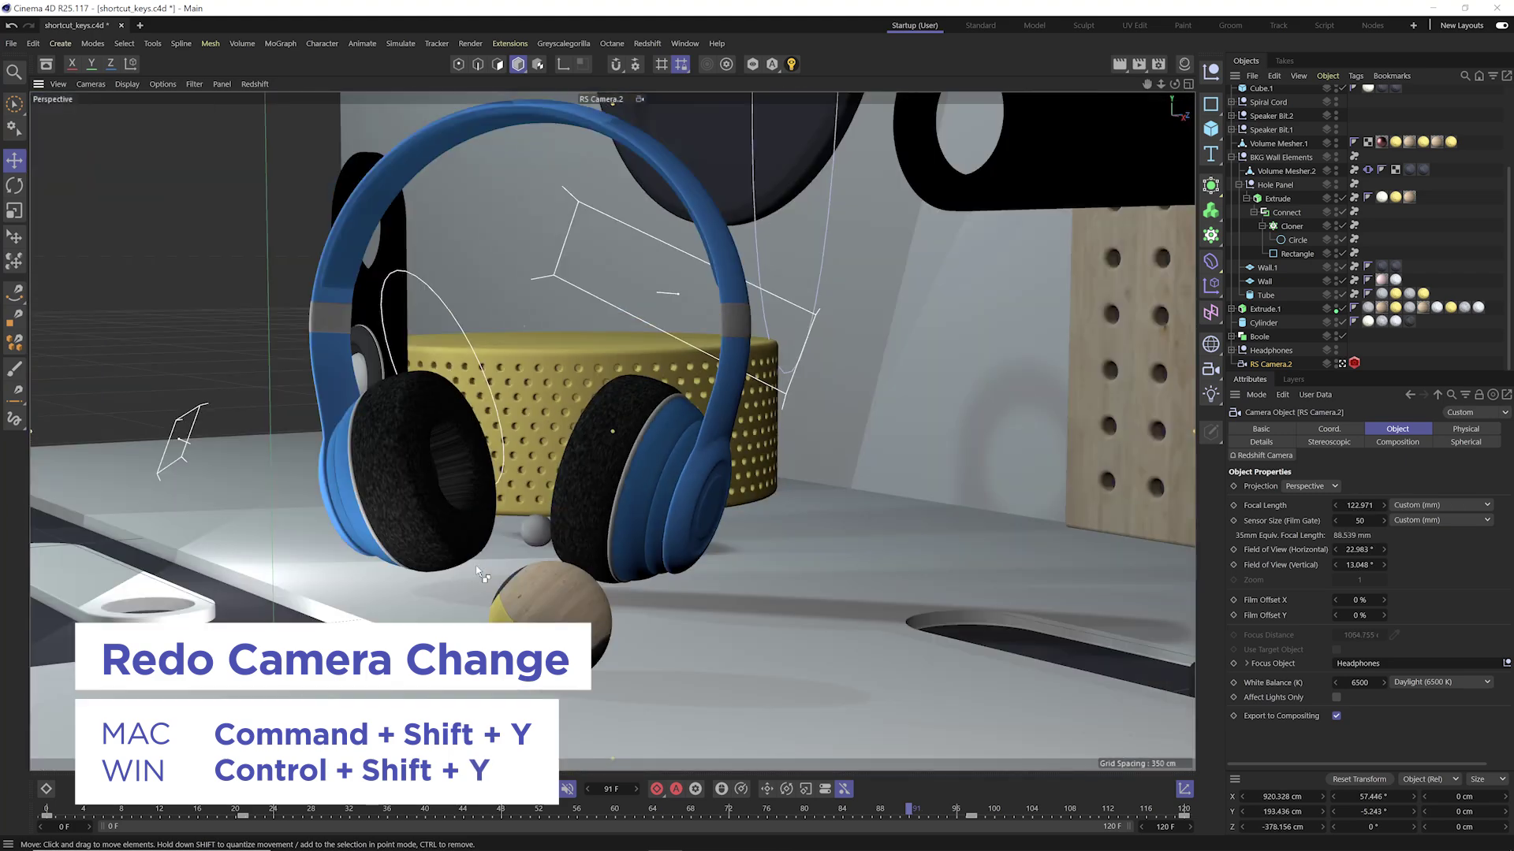
key("ctrl+shift+z")
key("ctrl+shift+z")
key("ctrl+shift+z")
key("ctrl+shift+z")
key("ctrl+shift+z")
key("ctrl+shift+z")
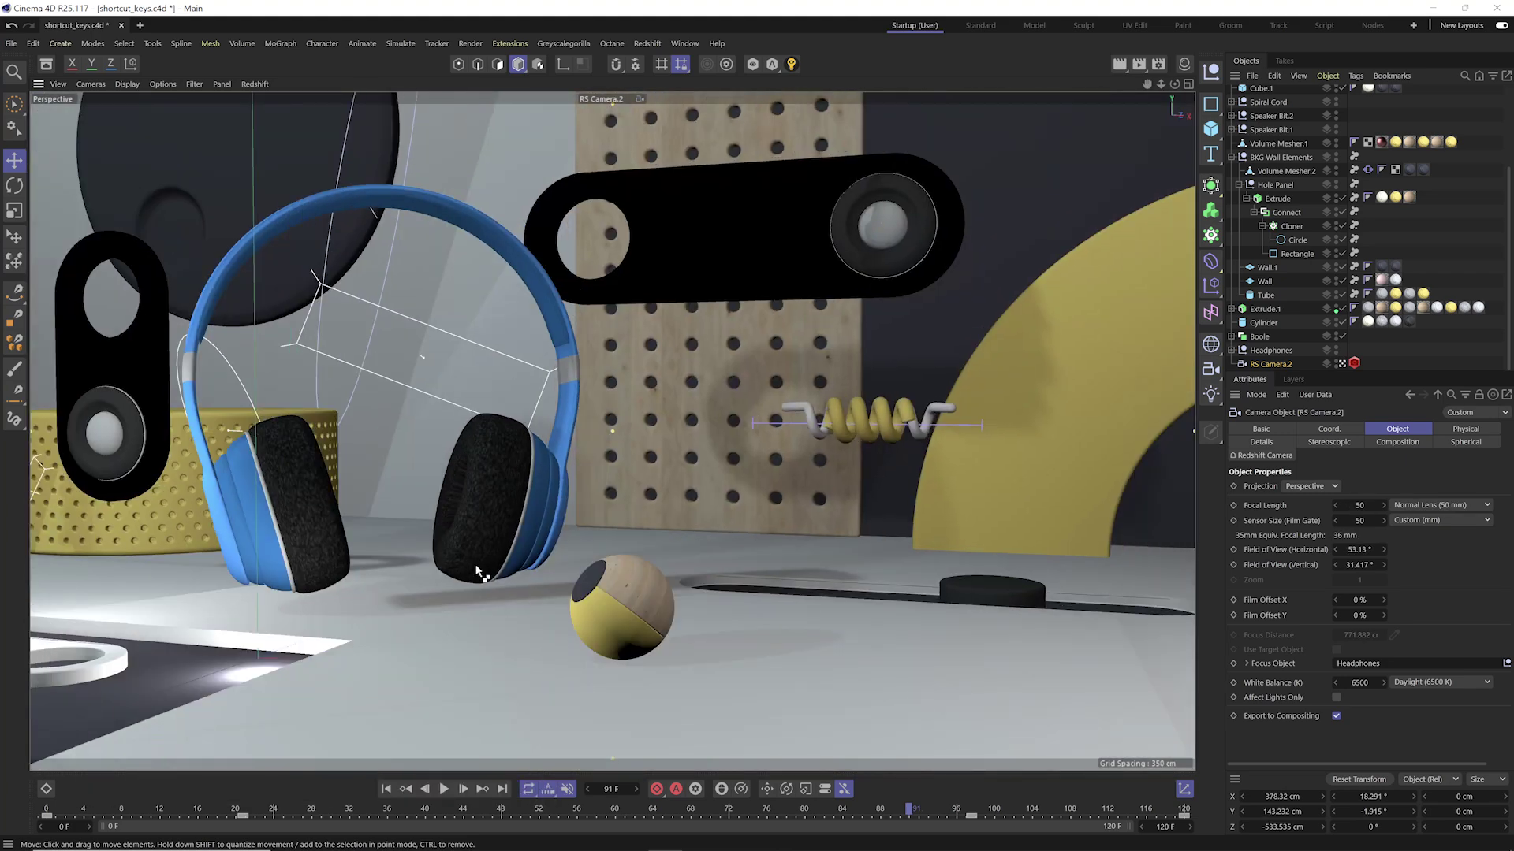
key("ctrl+shift+y")
key("ctrl+shift+y")
key("ctrl+shift+y")
key("ctrl+shift+y")
key("ctrl+shift+y")
key("ctrl+shift+y")
key("ctrl+shift+z")
key("ctrl+shift+z")
key("ctrl+shift+z")
key("ctrl+shift+z")
key("ctrl+shift+z")
key("ctrl+shift+z")
key("ctrl+shift+y")
key("ctrl+shift+y")
key("ctrl+shift+y")
key("ctrl+shift+y")
key("ctrl+shift+y")
key("ctrl+shift+y")
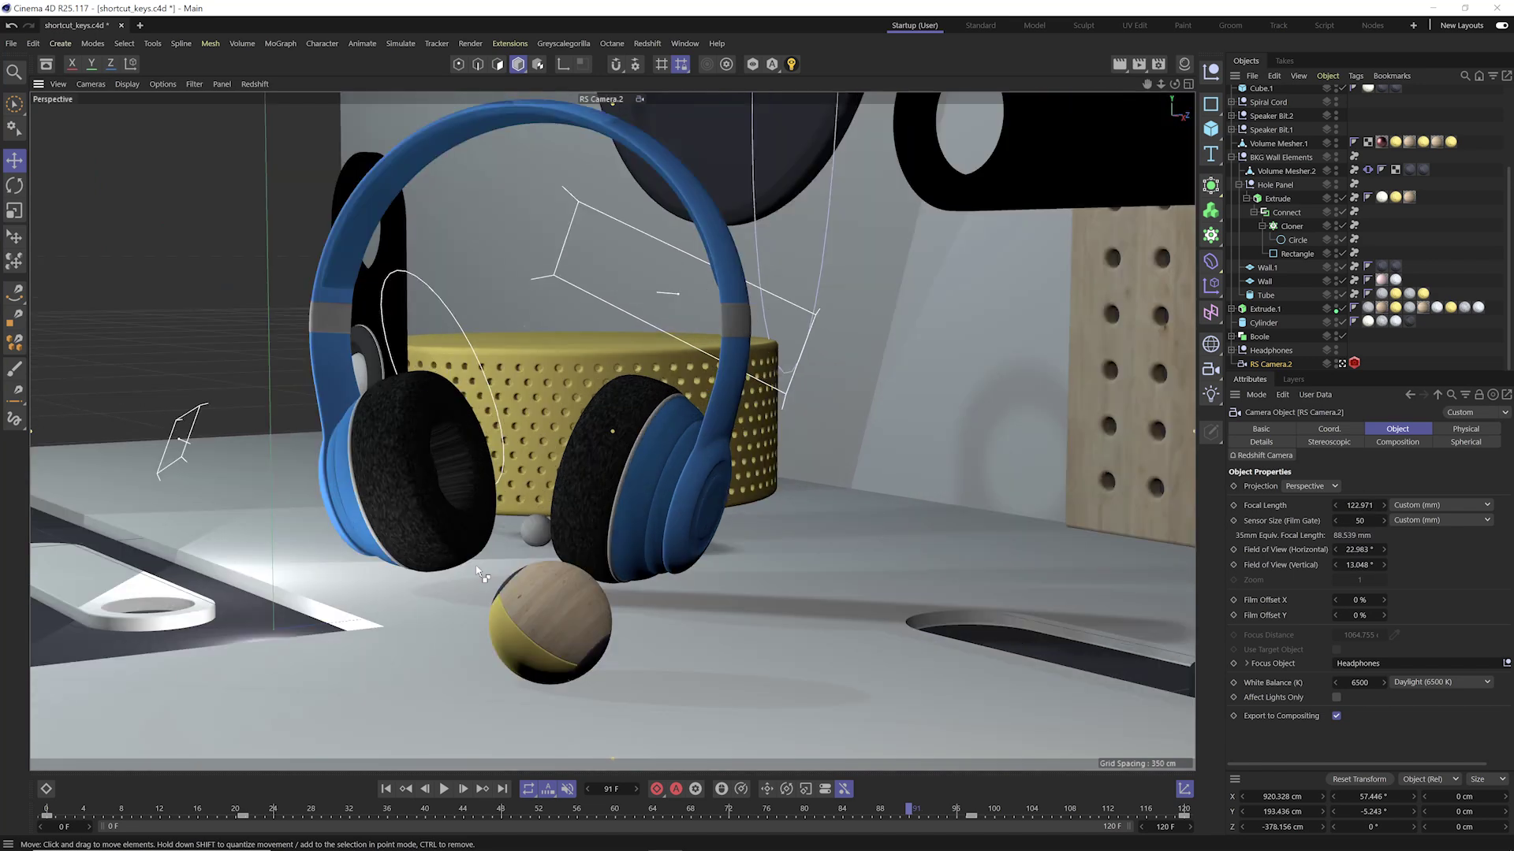
key("ctrl+shift+z")
key("ctrl+shift+z")
key("ctrl+shift+z")
key("ctrl+shift+z")
key("ctrl+shift+z")
key("ctrl+shift+z")
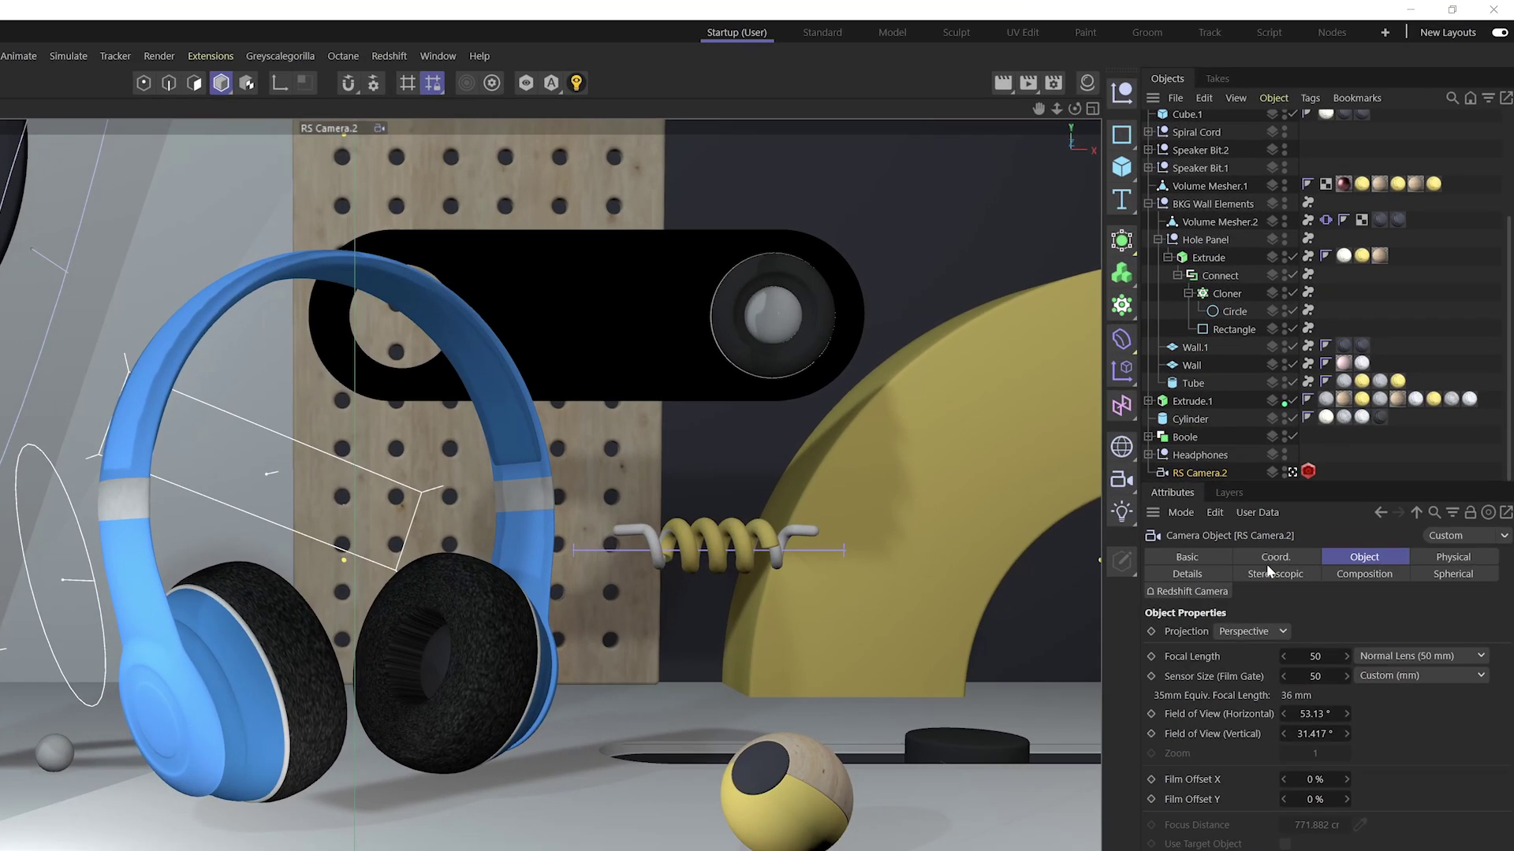
- Select the cylinder, alter its radius and height, then reset radius, height and segments to defaults
left_click(1334, 432)
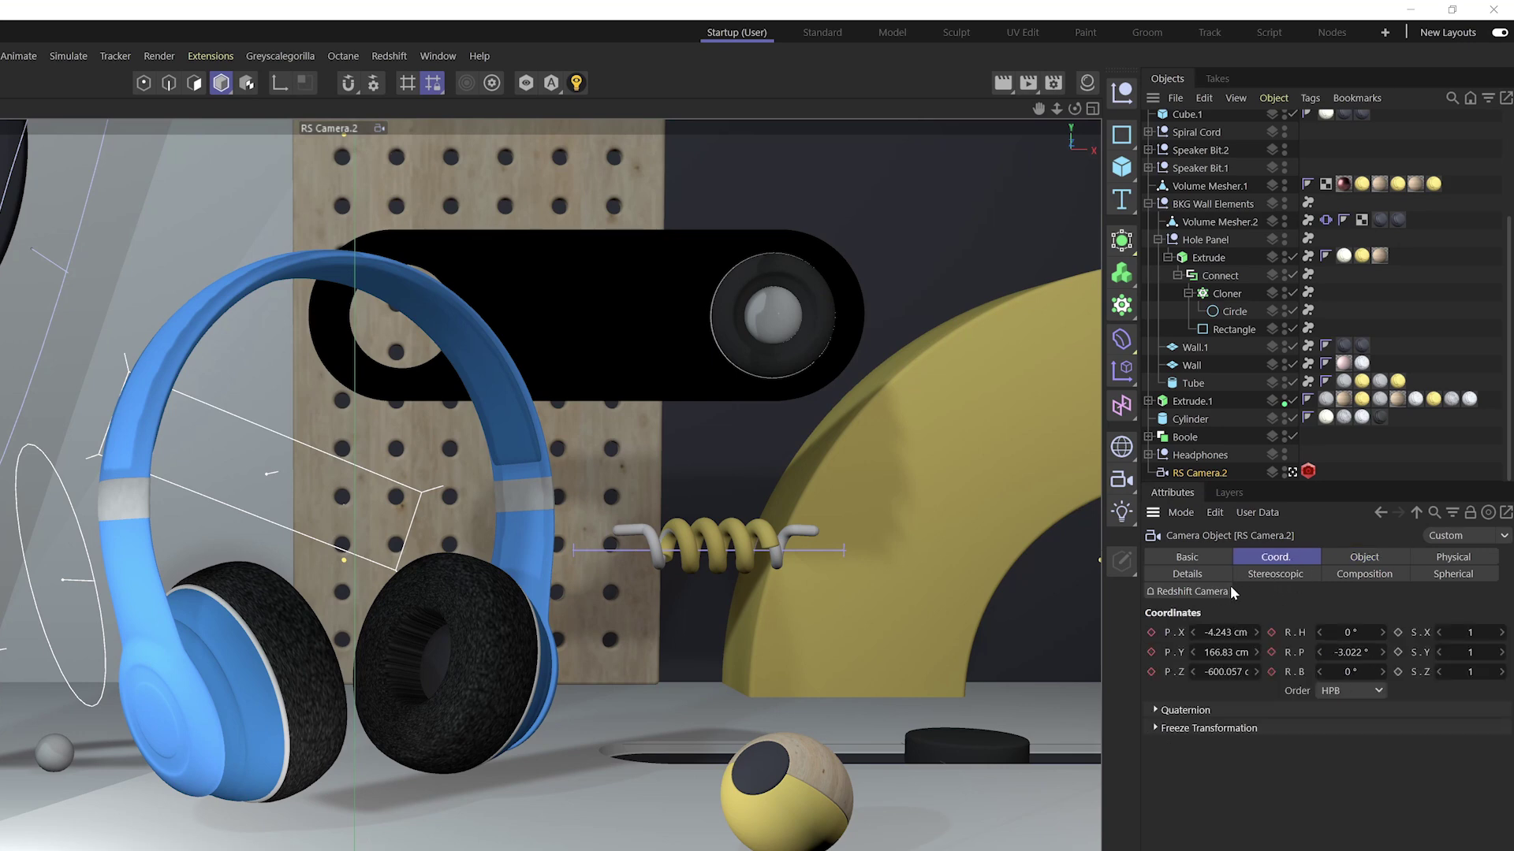
left_click(1202, 456)
left_click(1190, 418)
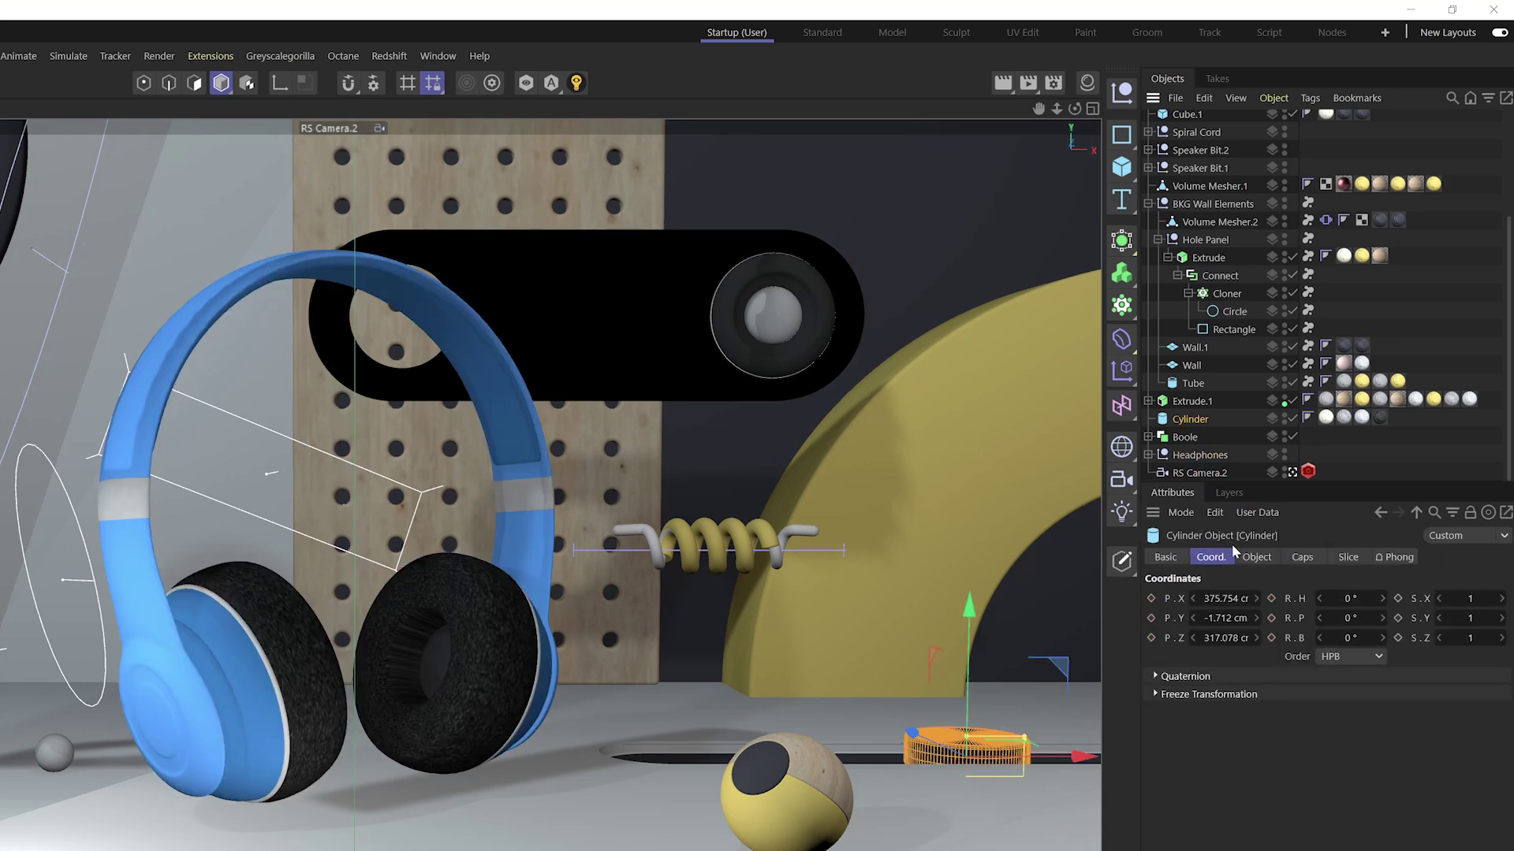
left_click(1265, 559)
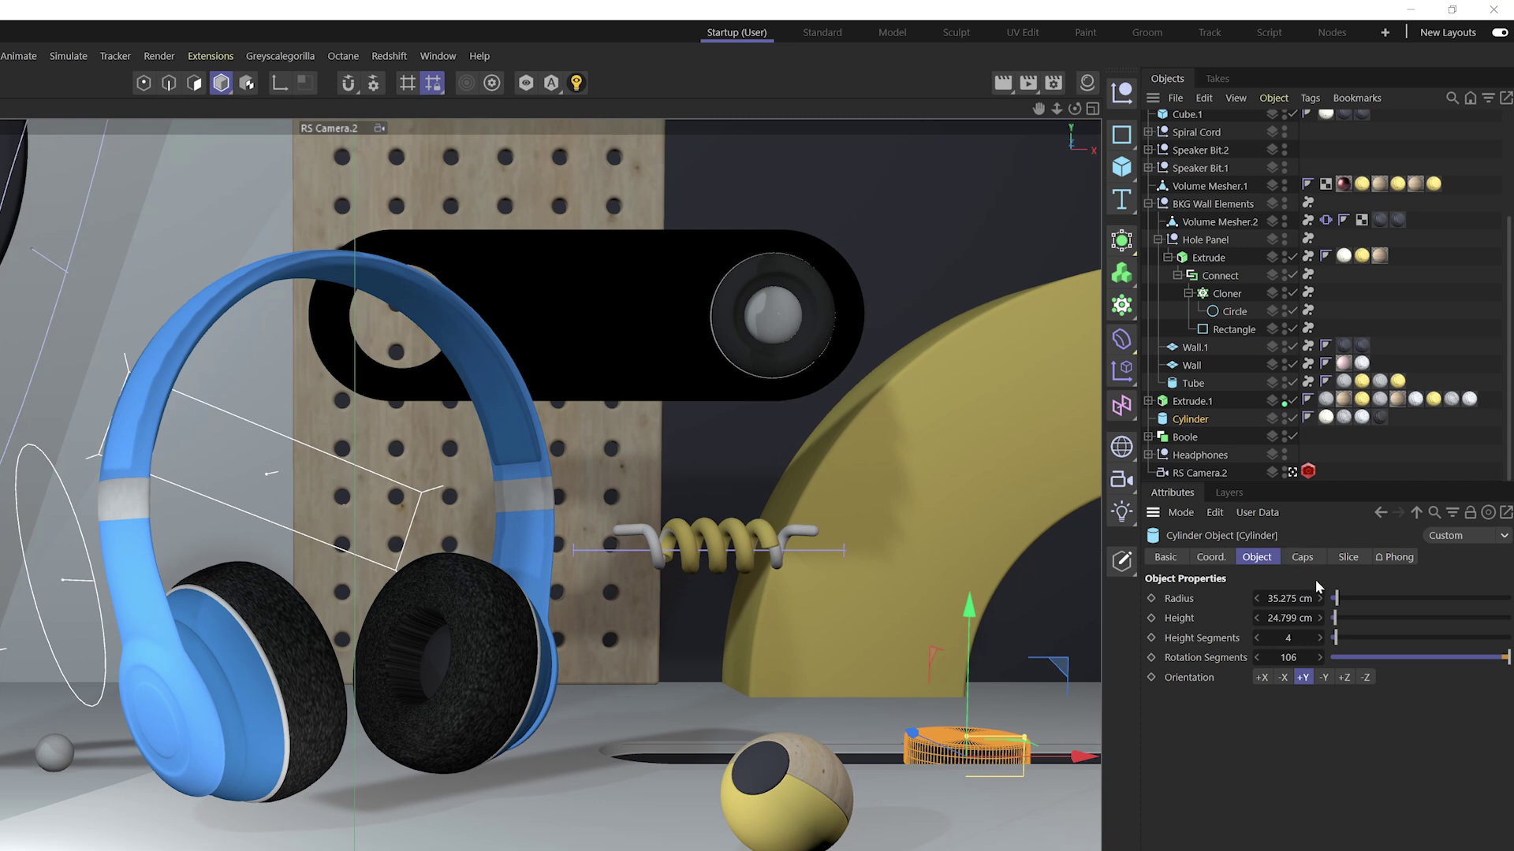
left_click_drag(1336, 599, 1352, 618)
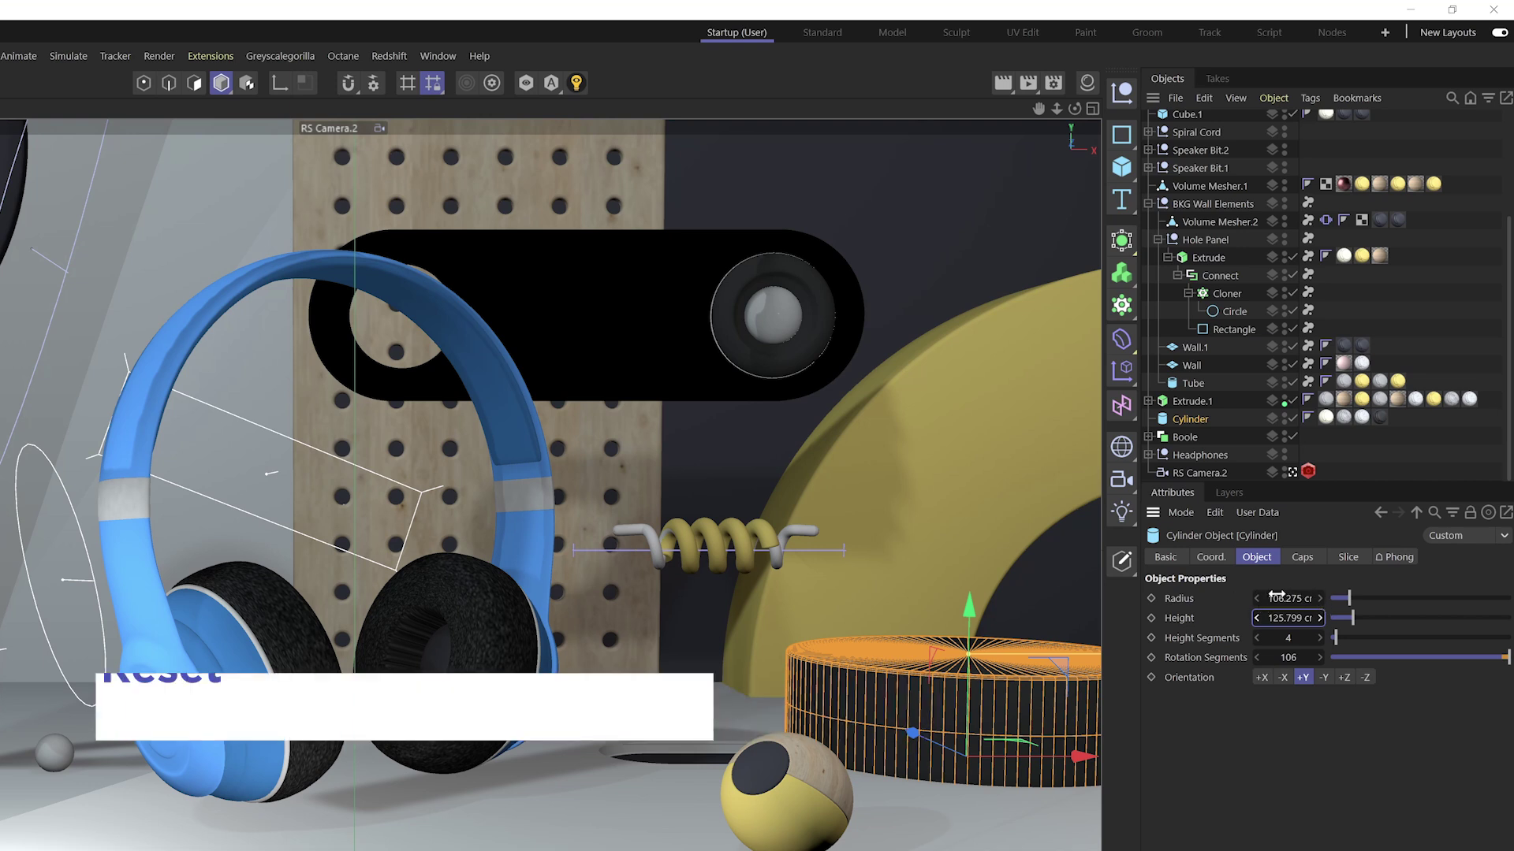
right_click(1319, 598)
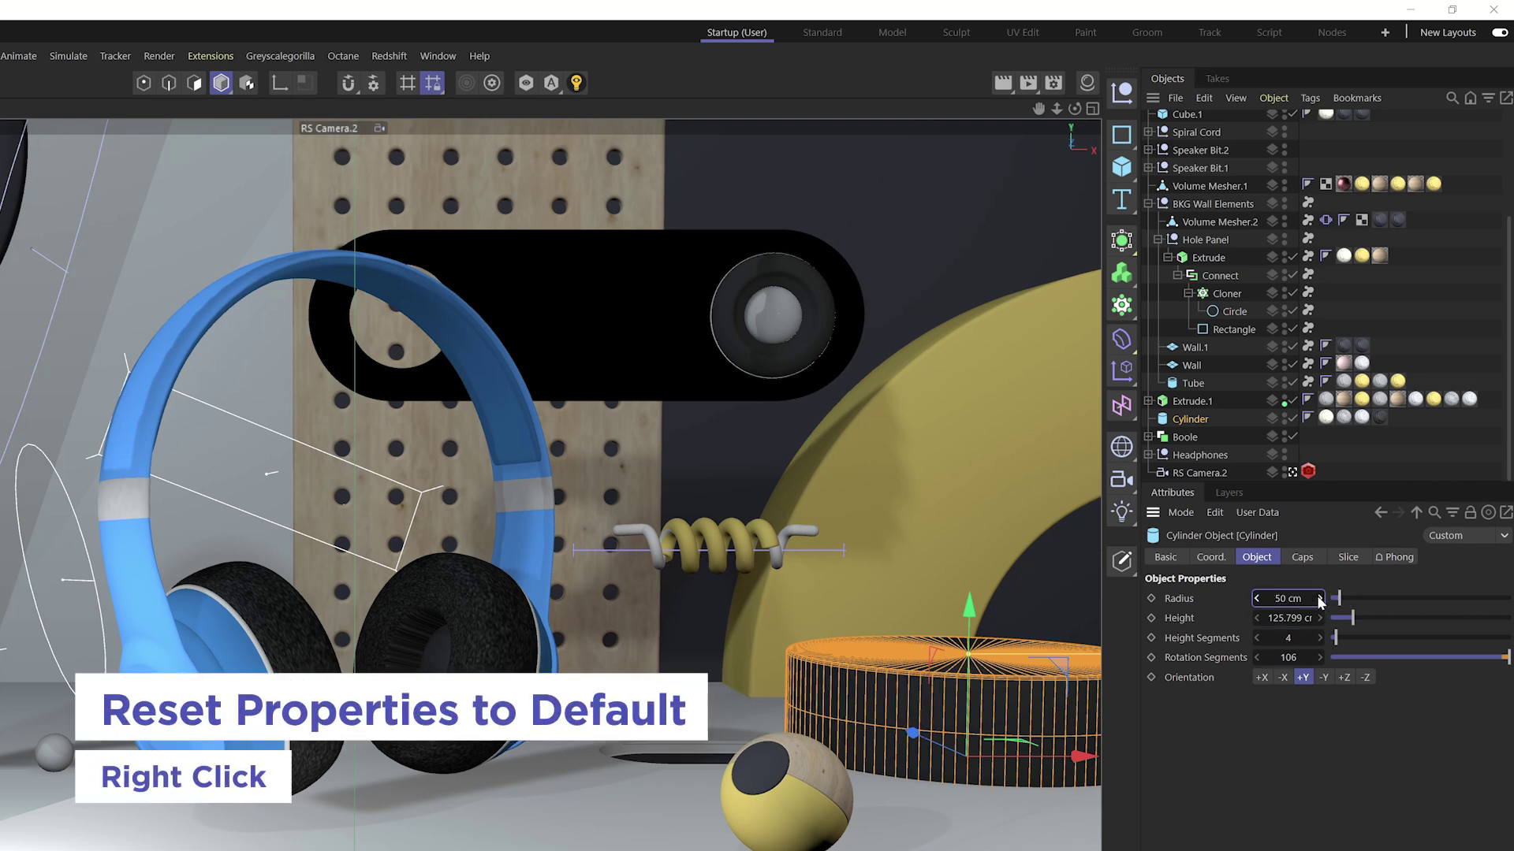
right_click(1321, 618)
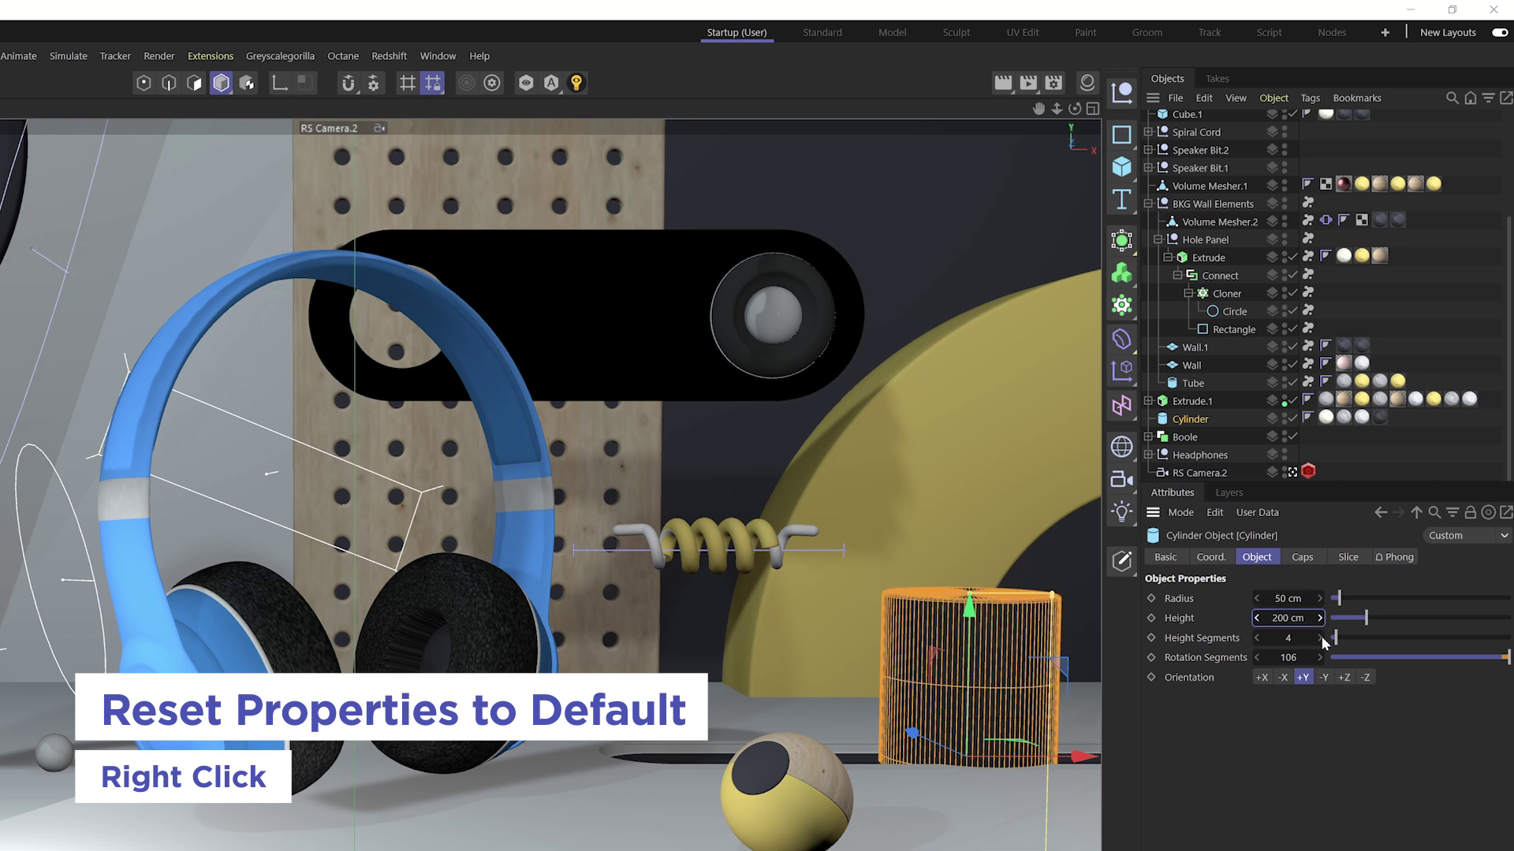
right_click(1321, 657)
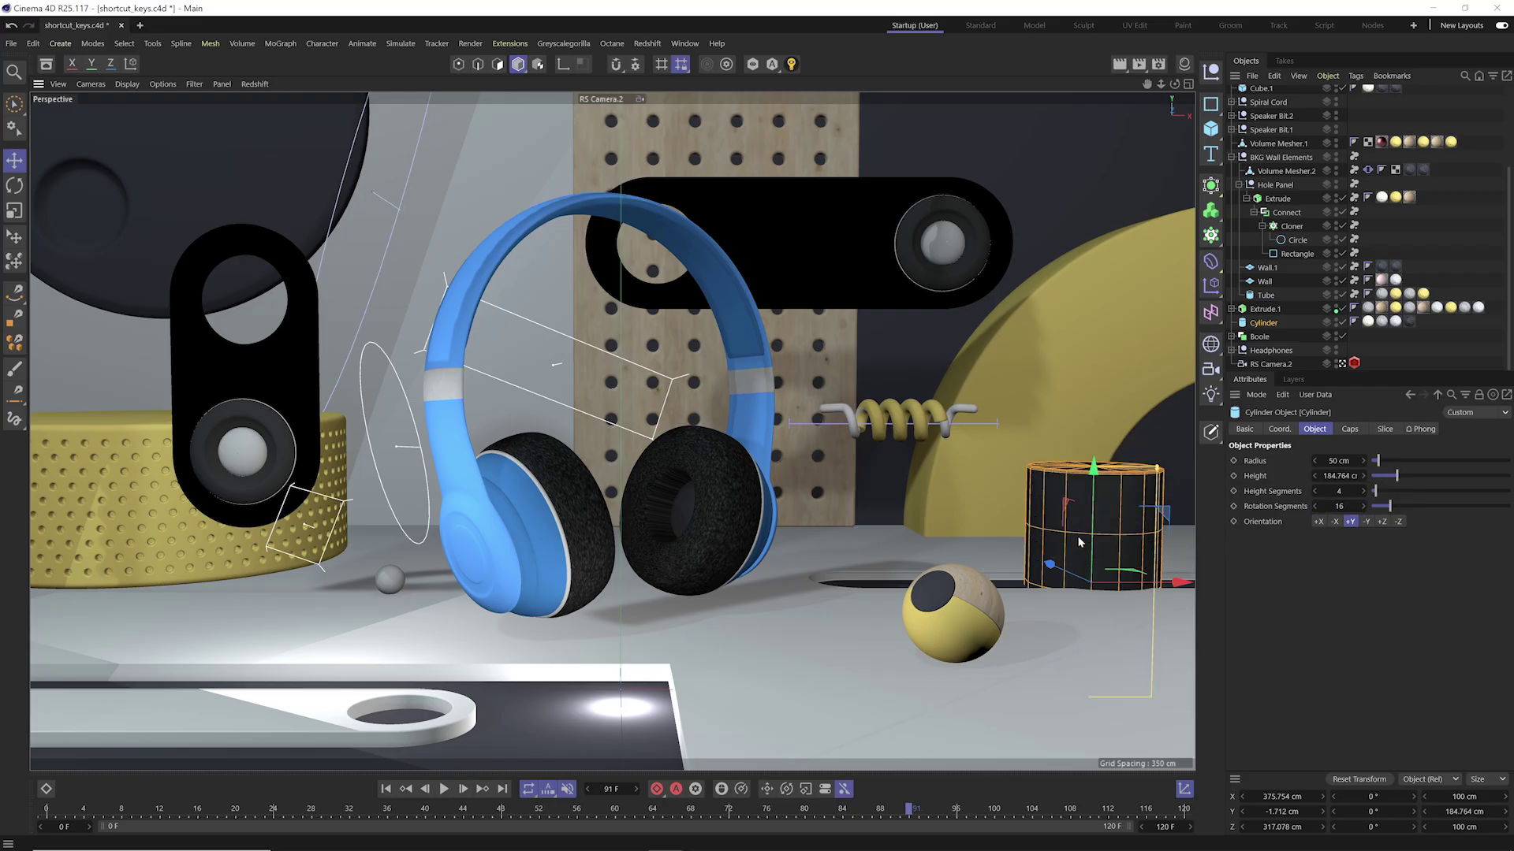
left_click_drag(1340, 476, 1330, 484)
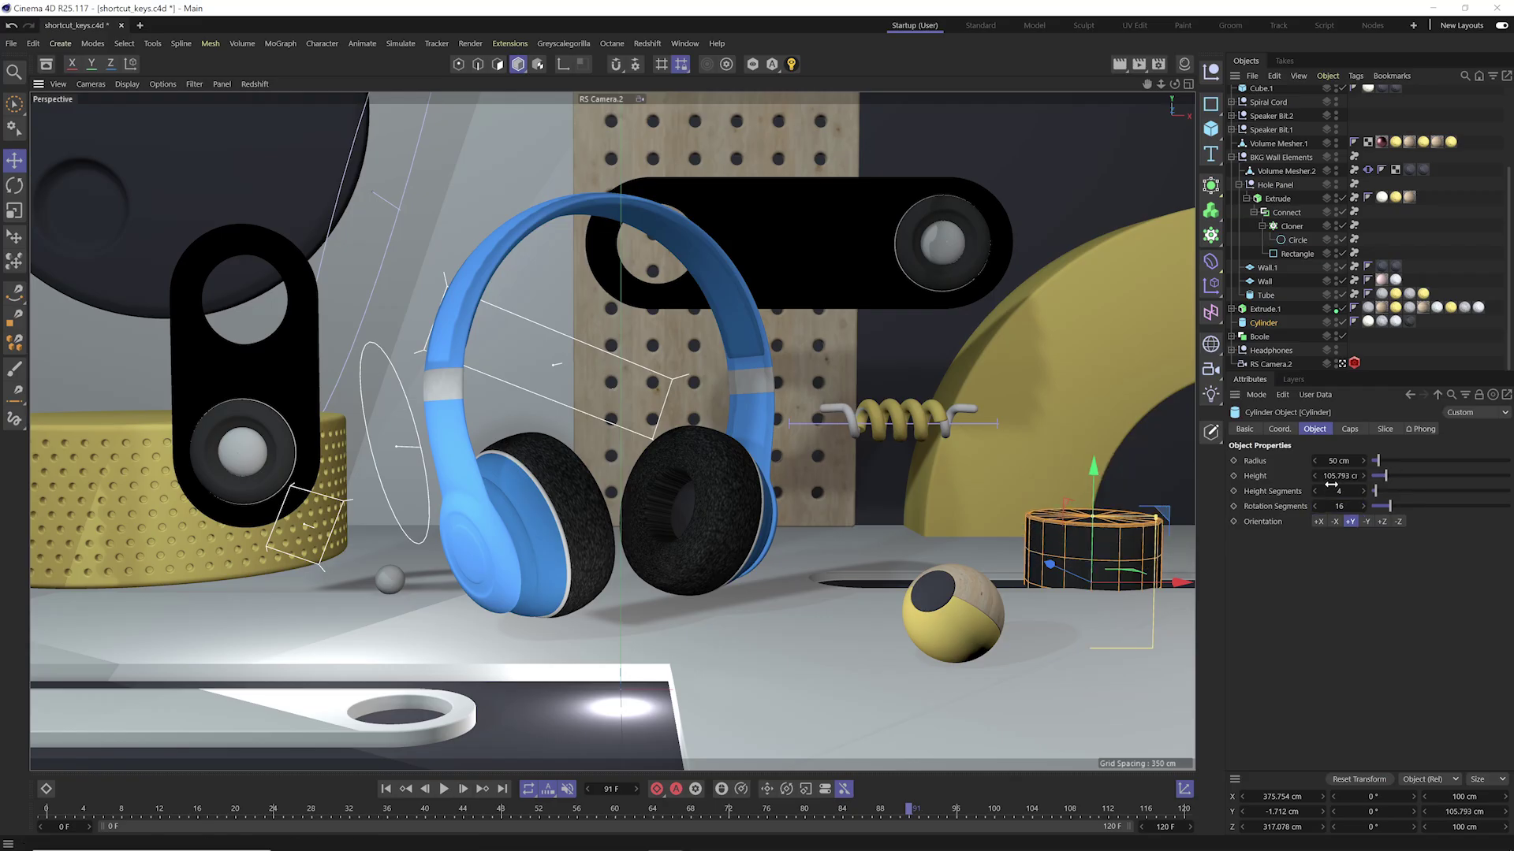
right_click(1364, 477)
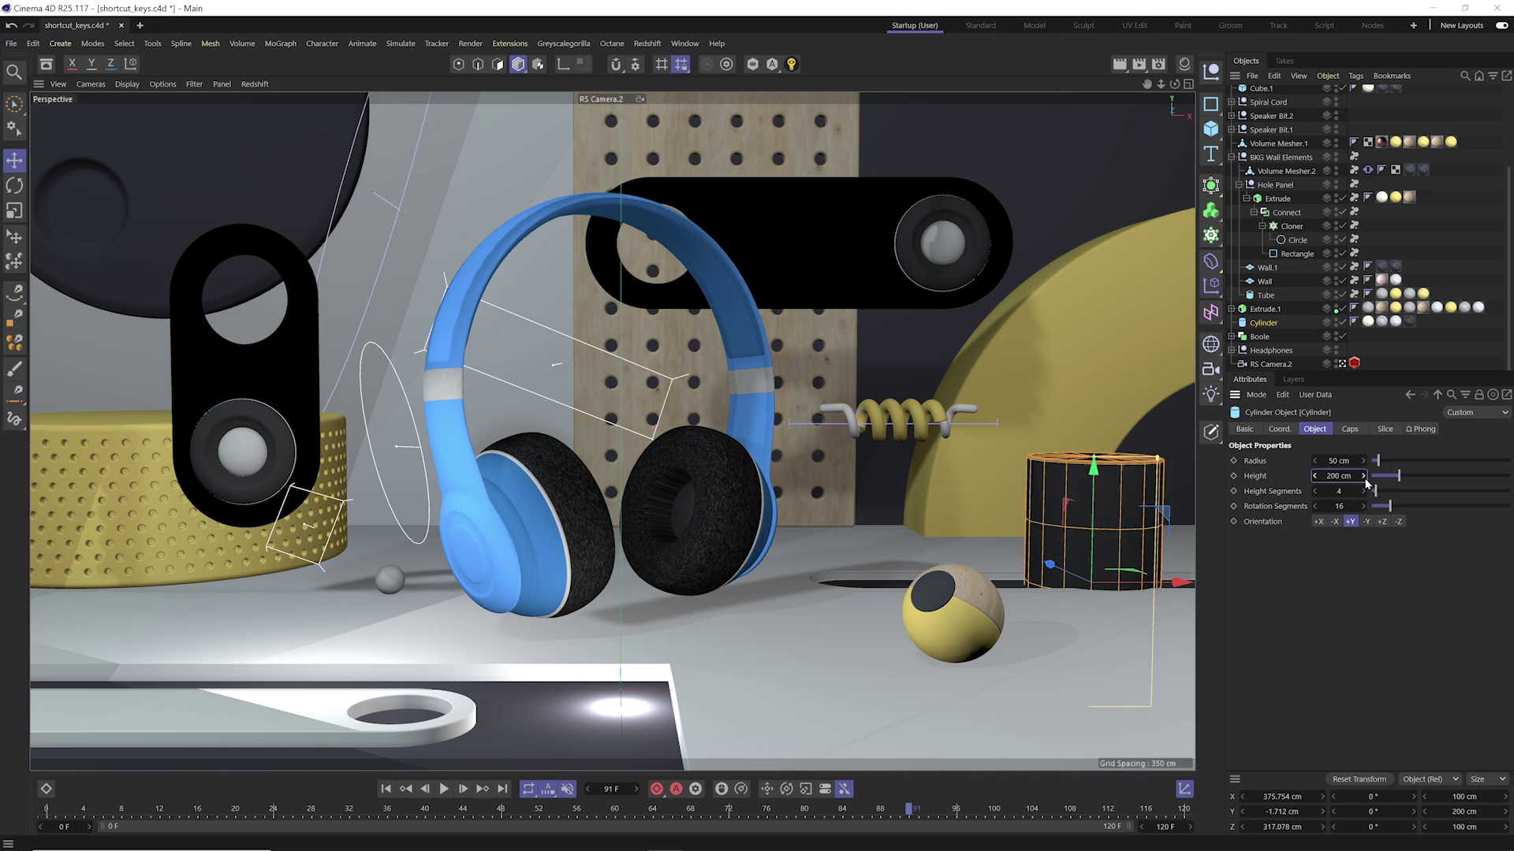
- Tilt the cylinder with the Rotate tool, then reset R.H, R.P and R.B to 0°
key("r")
left_click_drag(1149, 506, 1049, 441)
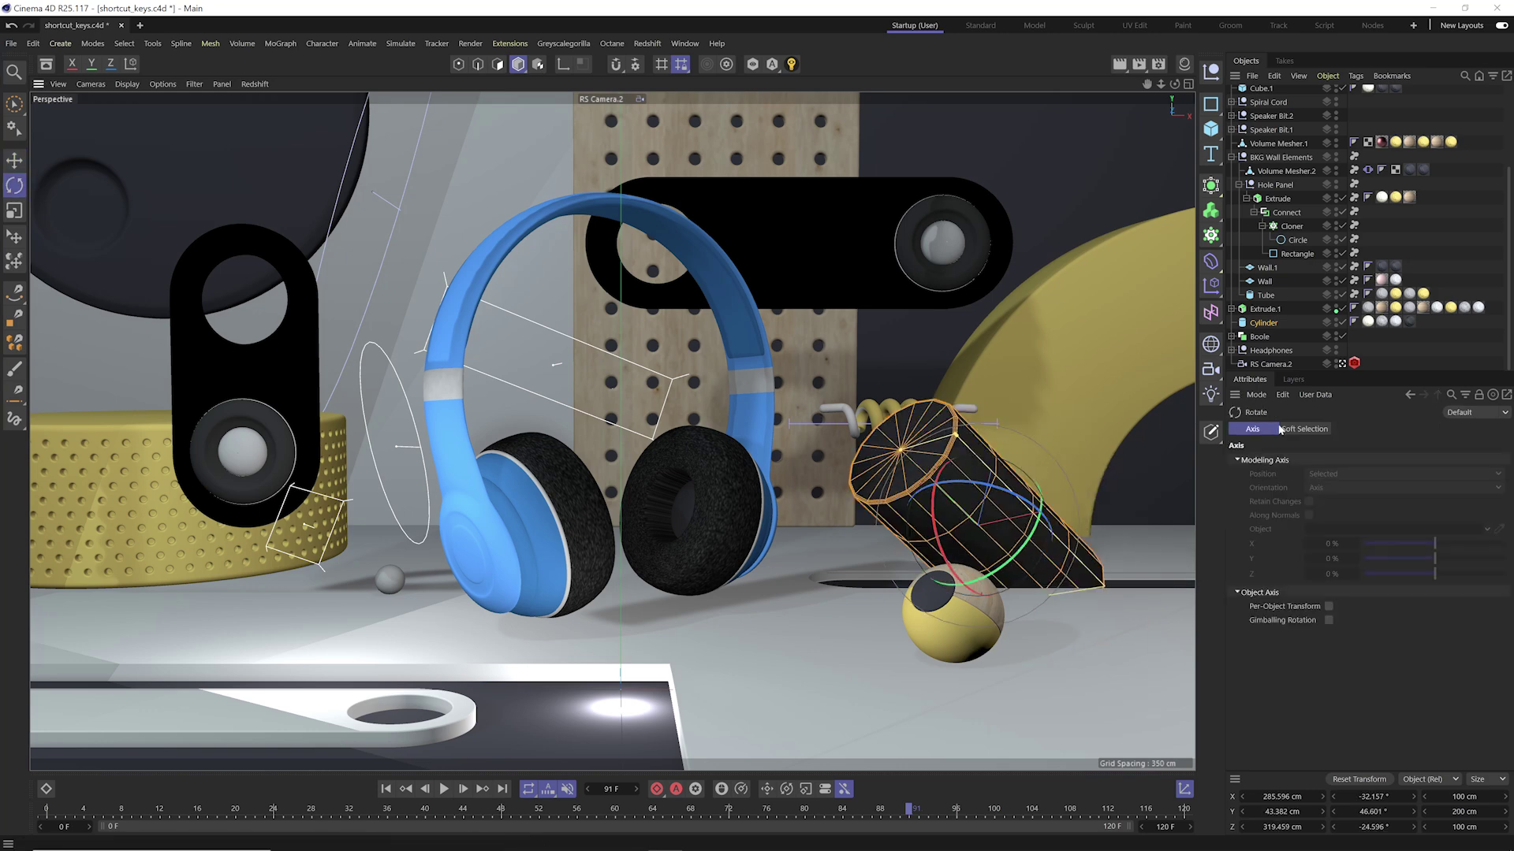
left_click(1263, 323)
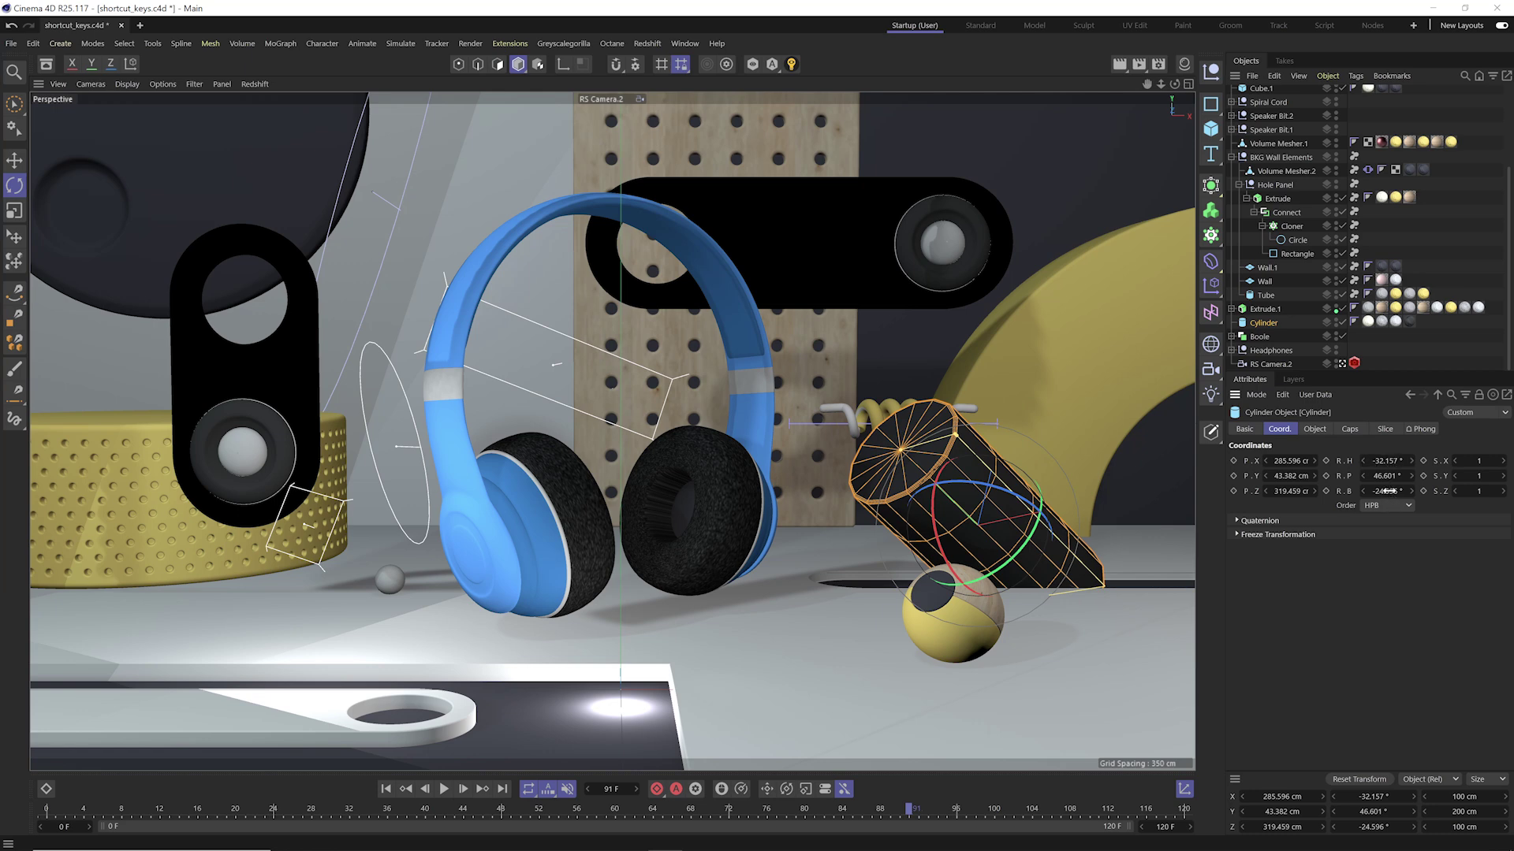
right_click(1364, 460)
right_click(1363, 475)
right_click(1363, 491)
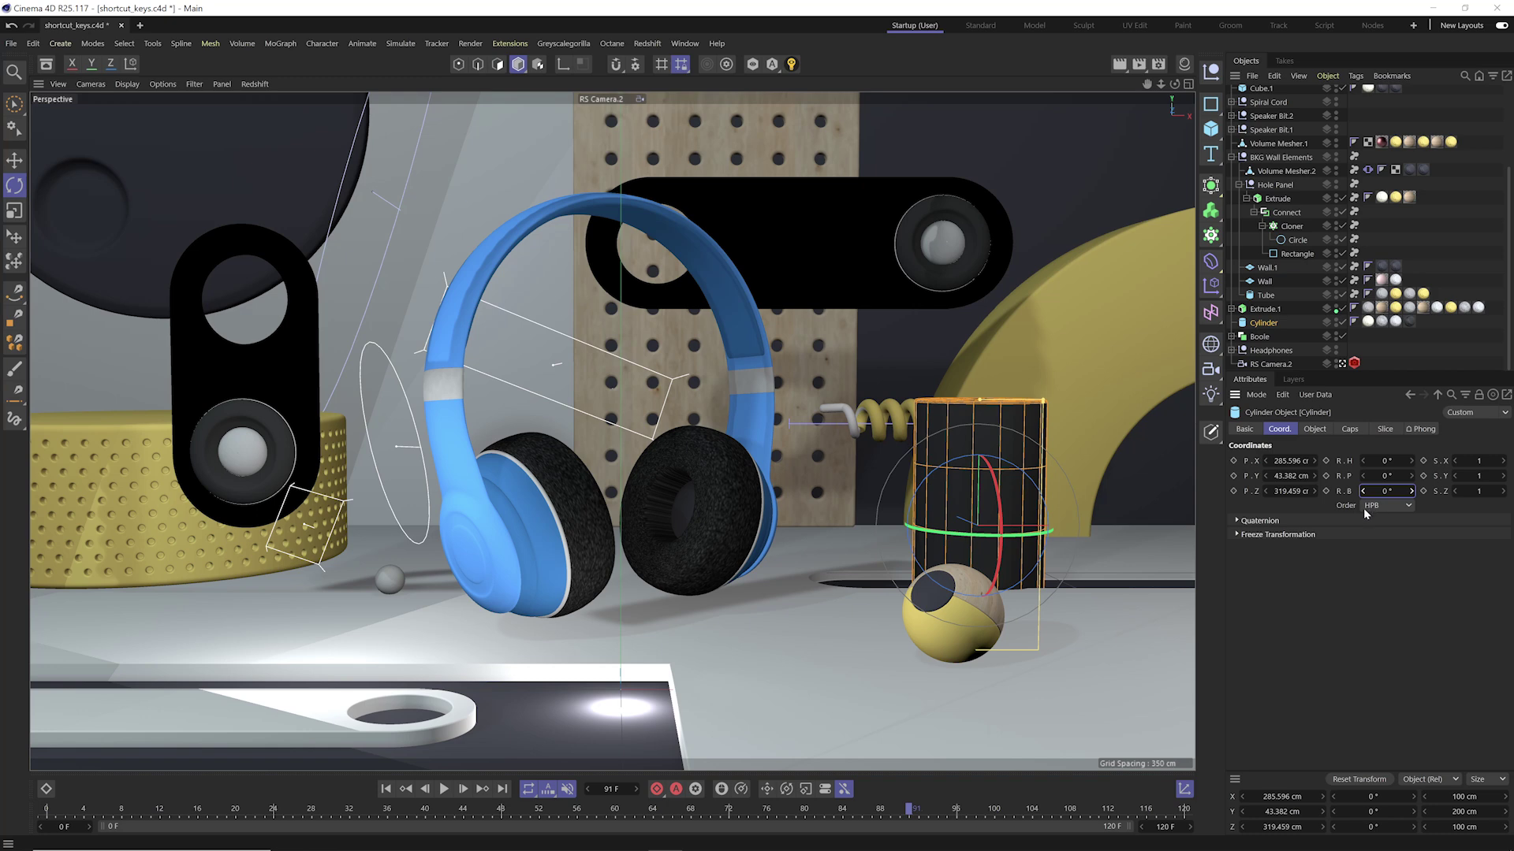
- Select Headphones, open the timeline and inspect the P.X value's context options without changing anything
left_click(1278, 352)
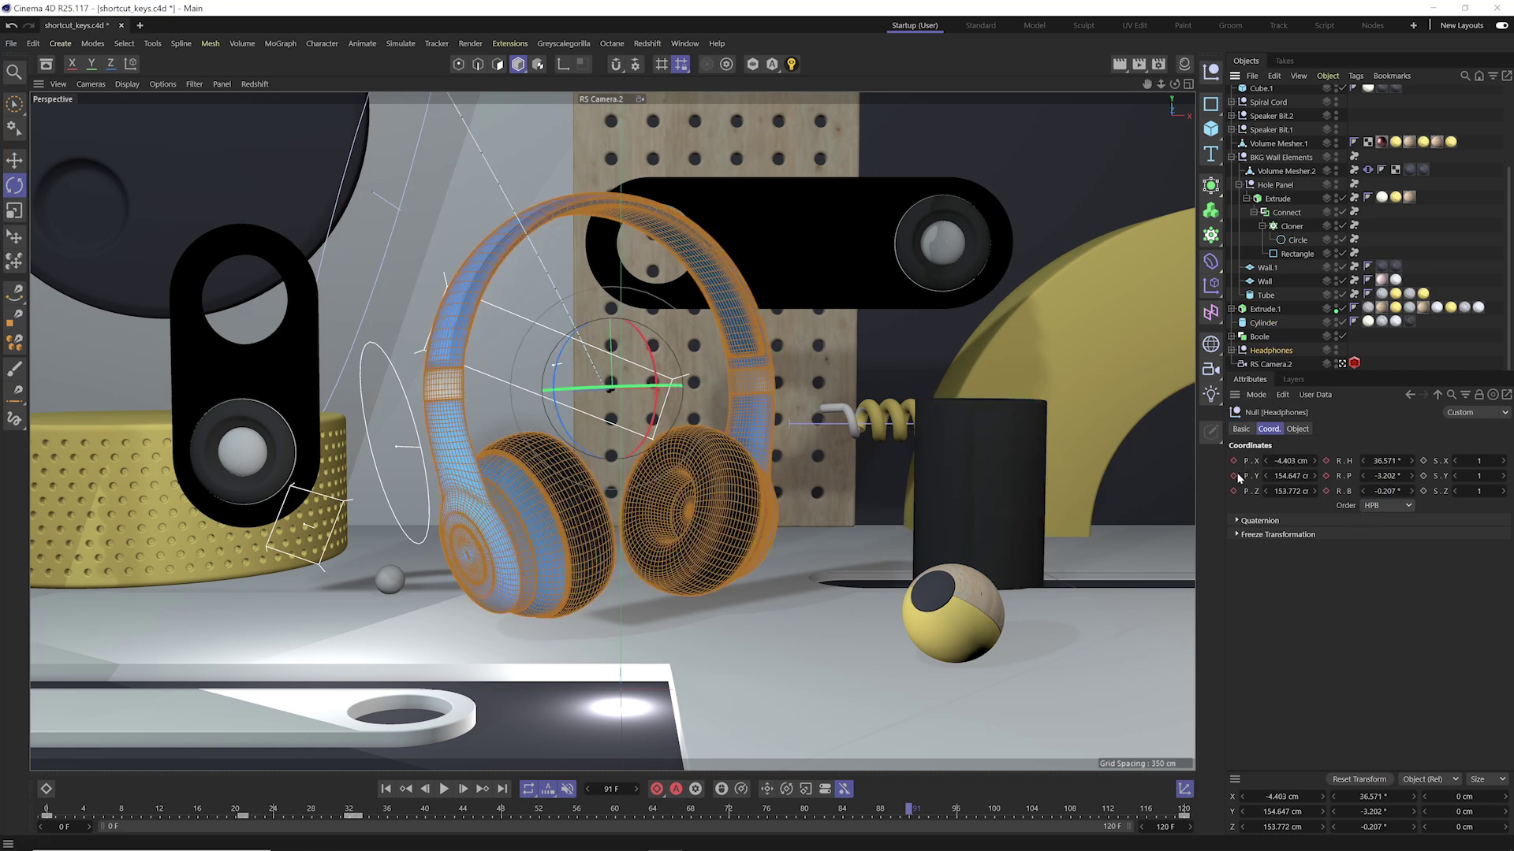
left_click(46, 789)
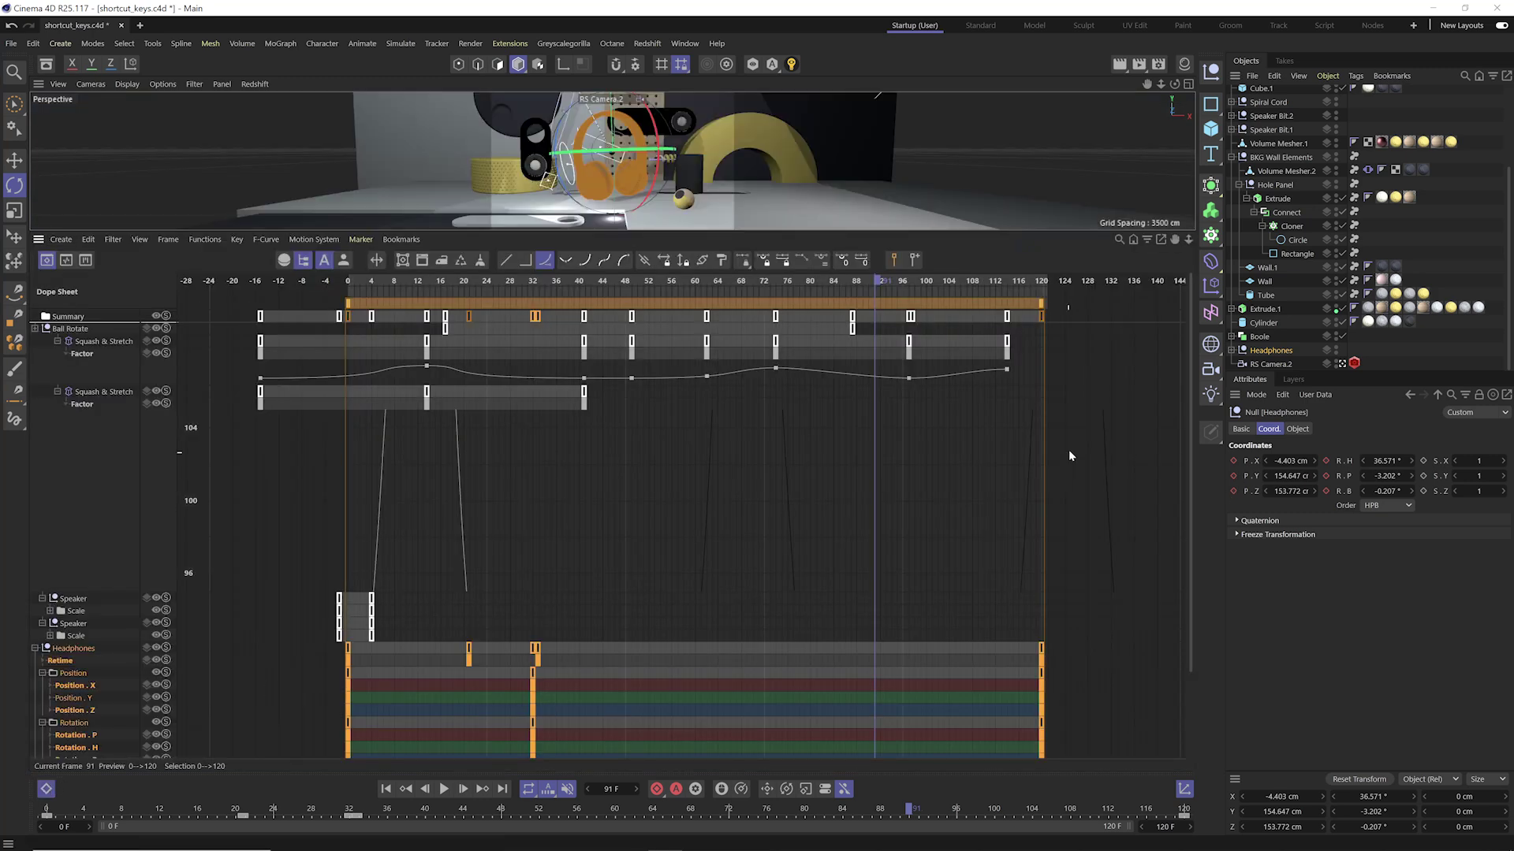
scroll(1176, 489, "down", 3)
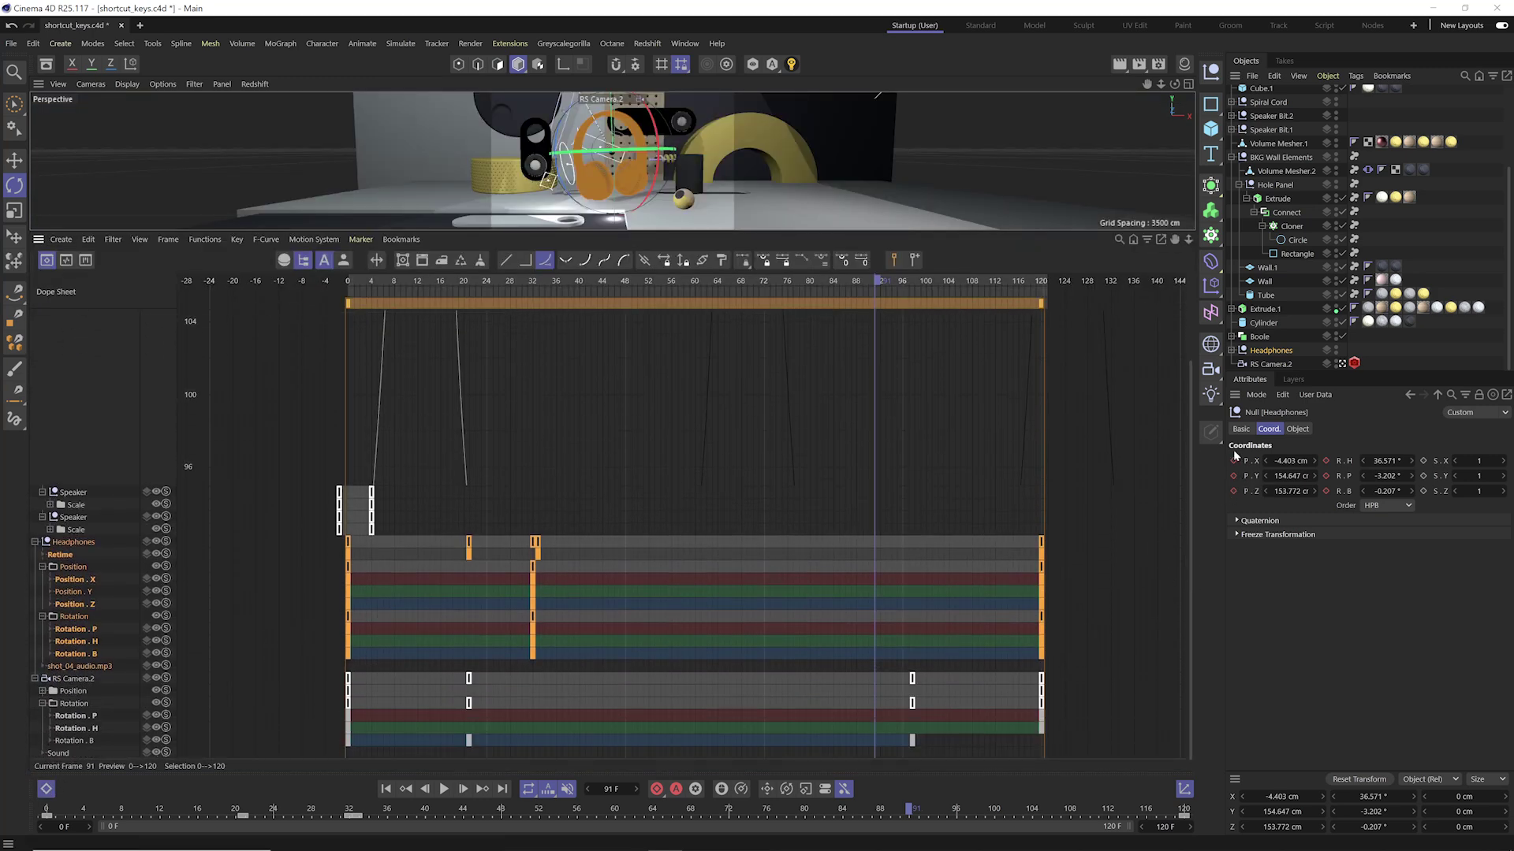
right_click(1253, 463)
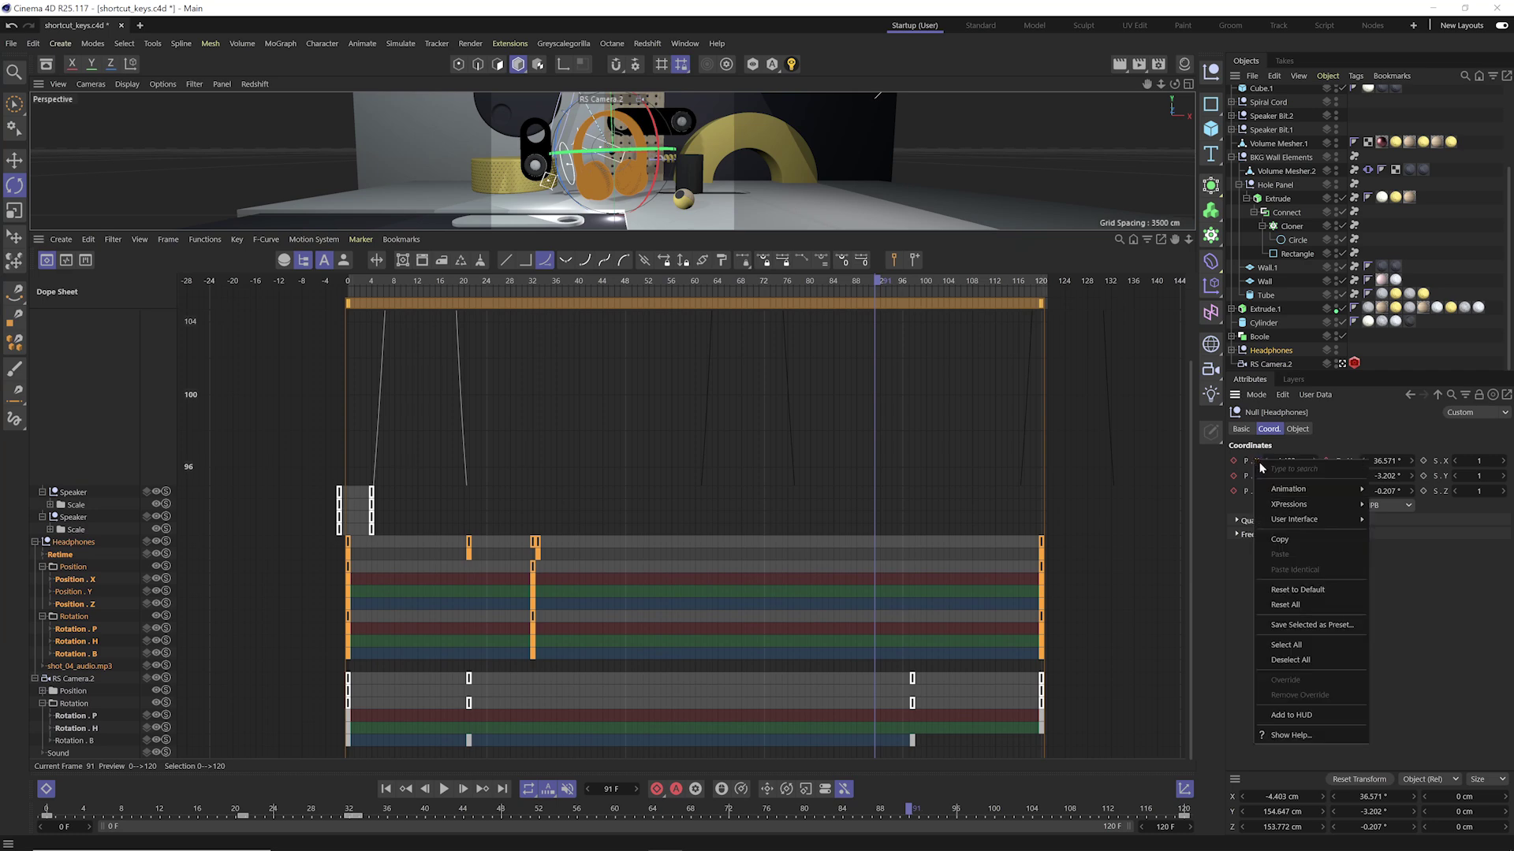
mouse_move(1288, 489)
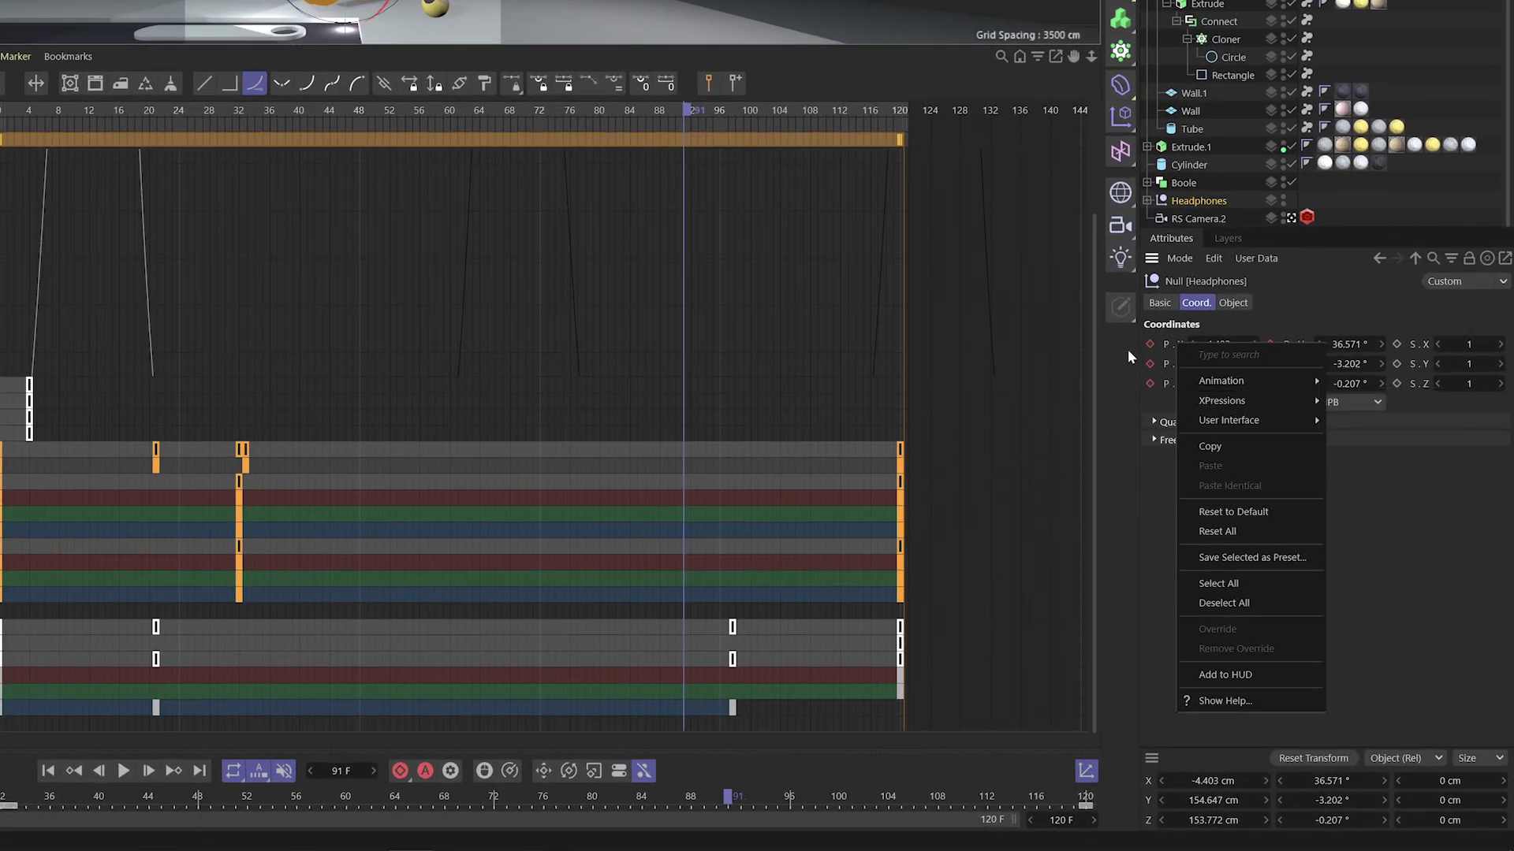
left_click(1127, 349)
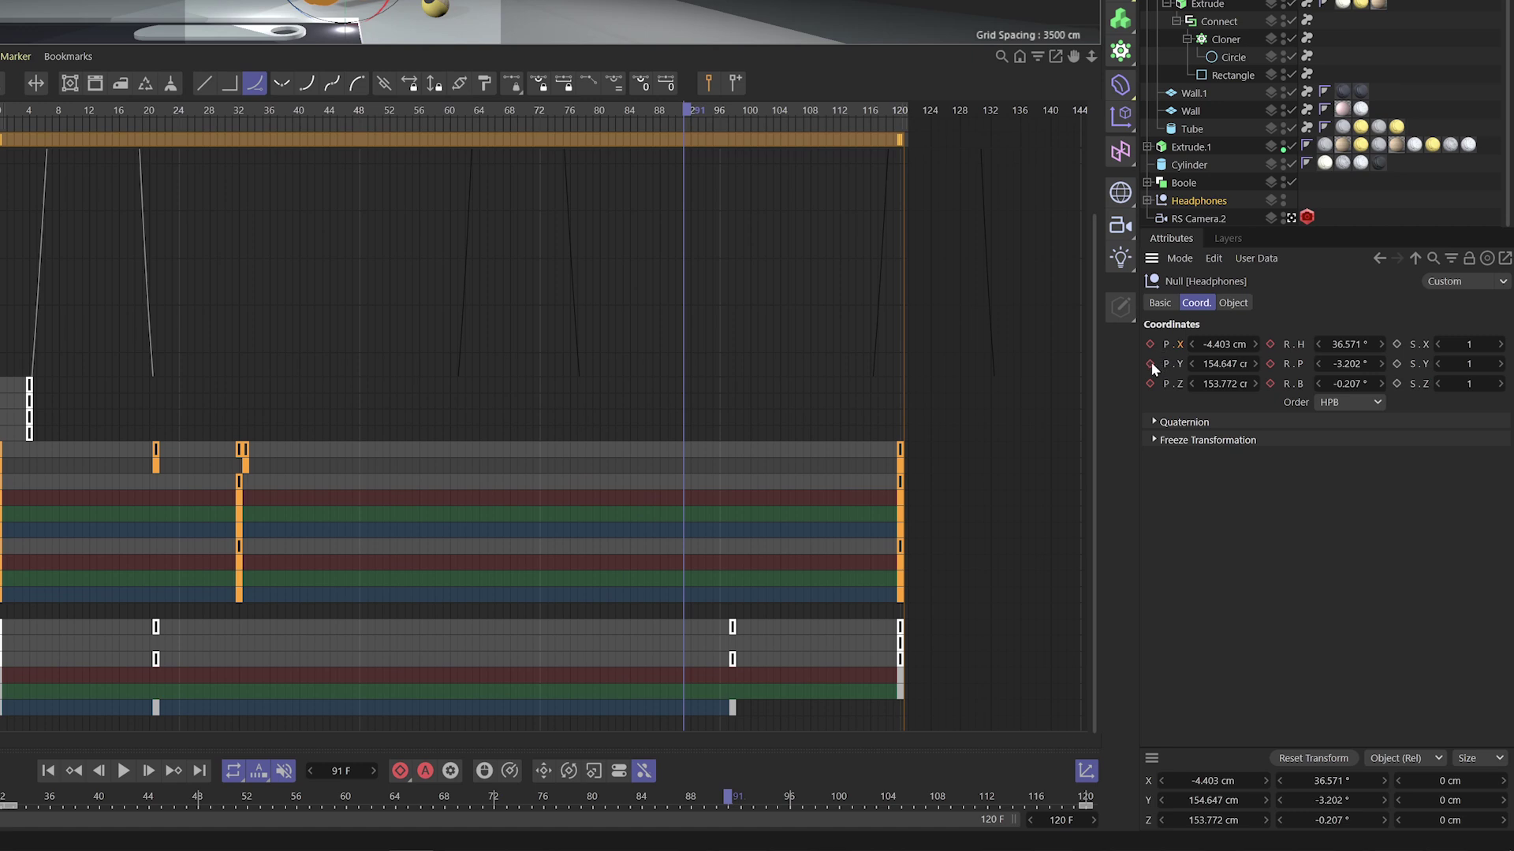
- Delete the P.X, R.H/R.P/R.B, P.Y and P.Z animation tracks
left_click(1149, 345, "ctrl+shift")
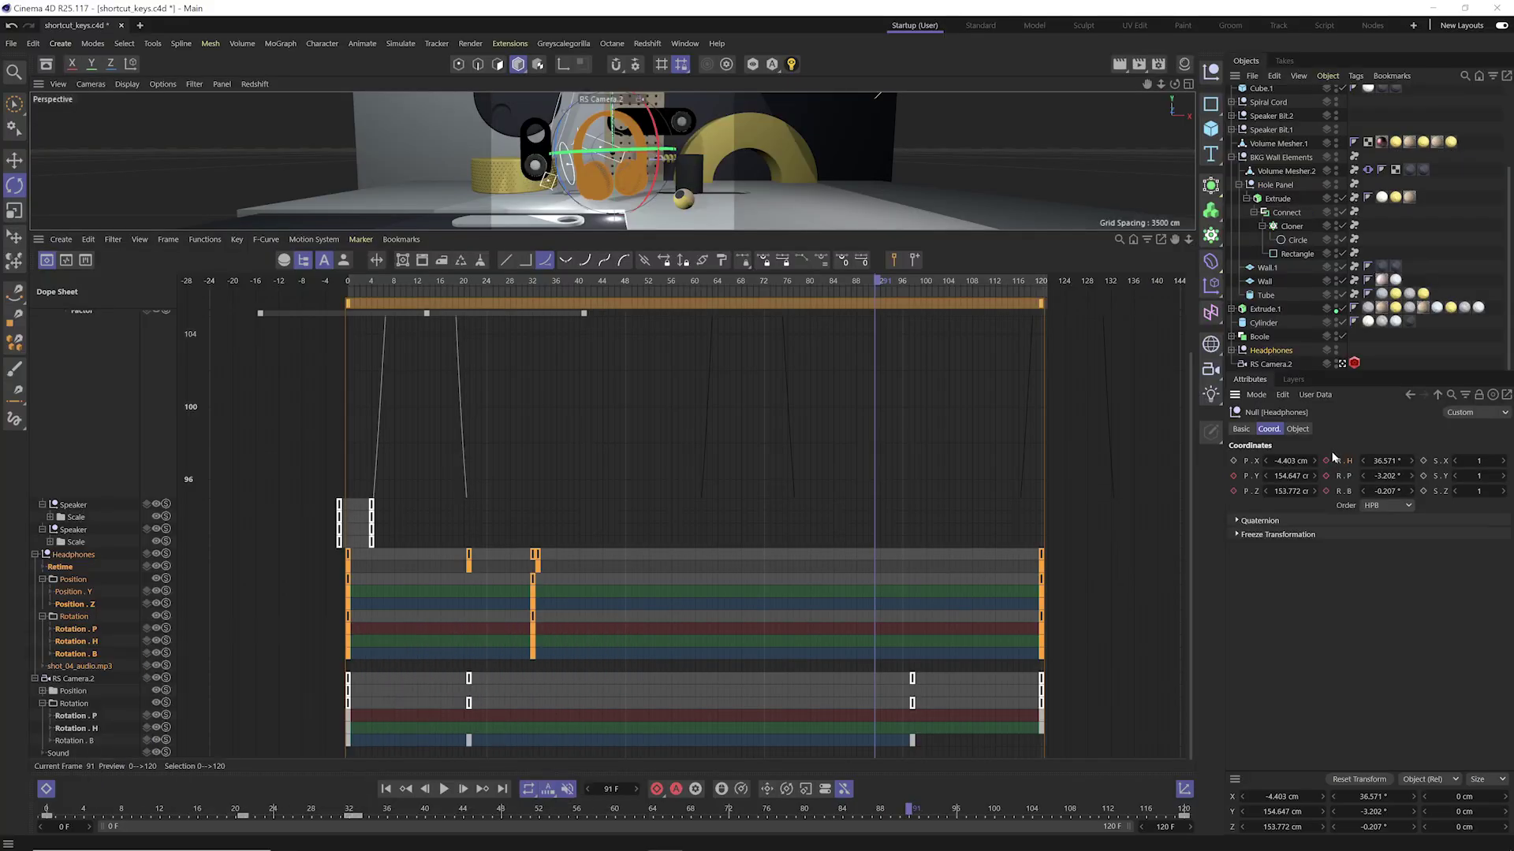
left_click_drag(1332, 461, 1334, 501, "ctrl+shift")
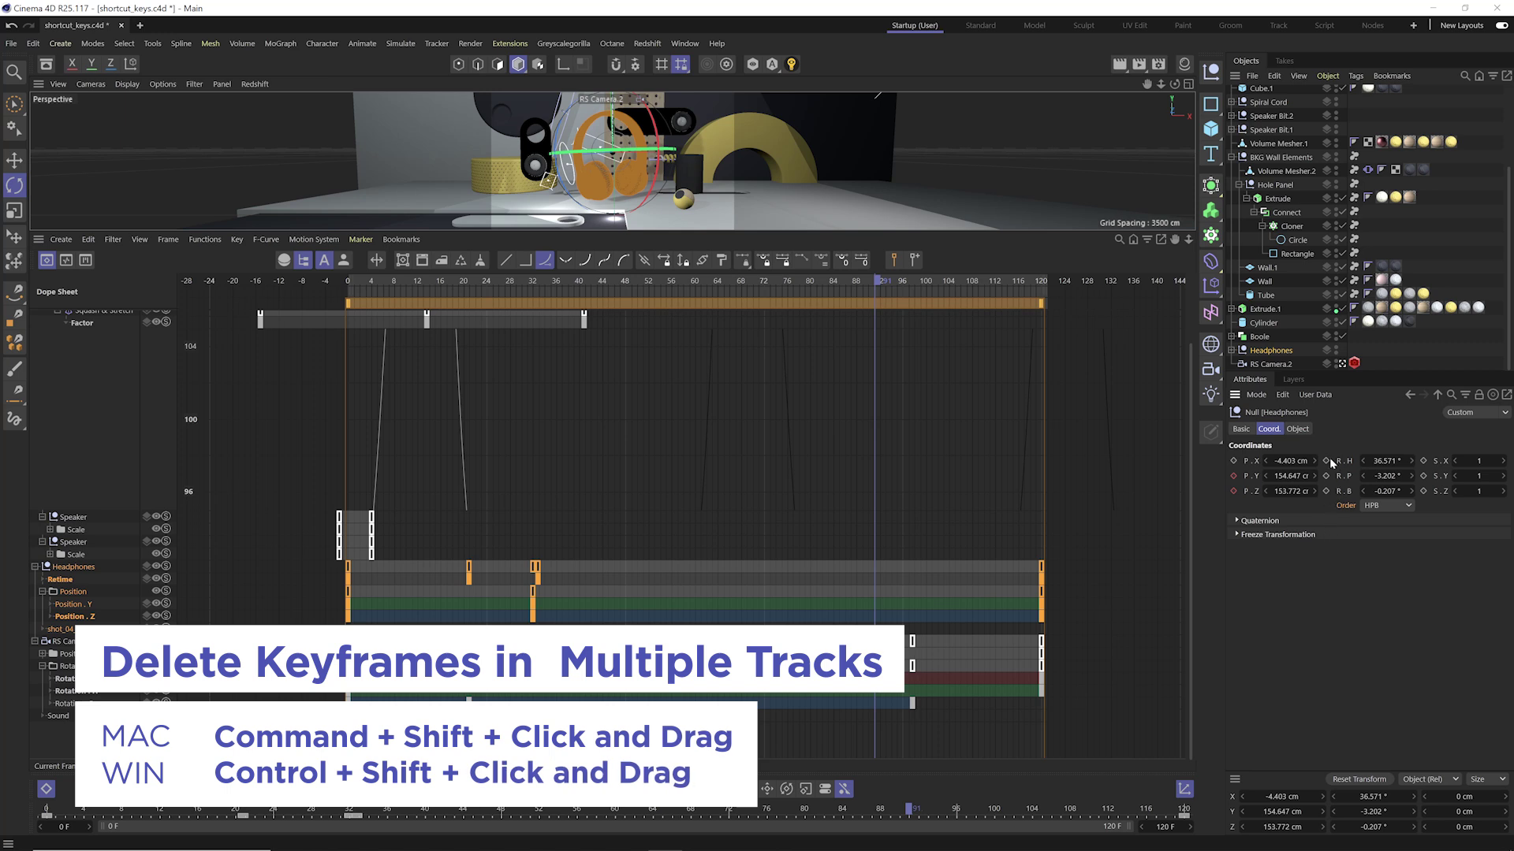
left_click(1247, 476, "ctrl+shift")
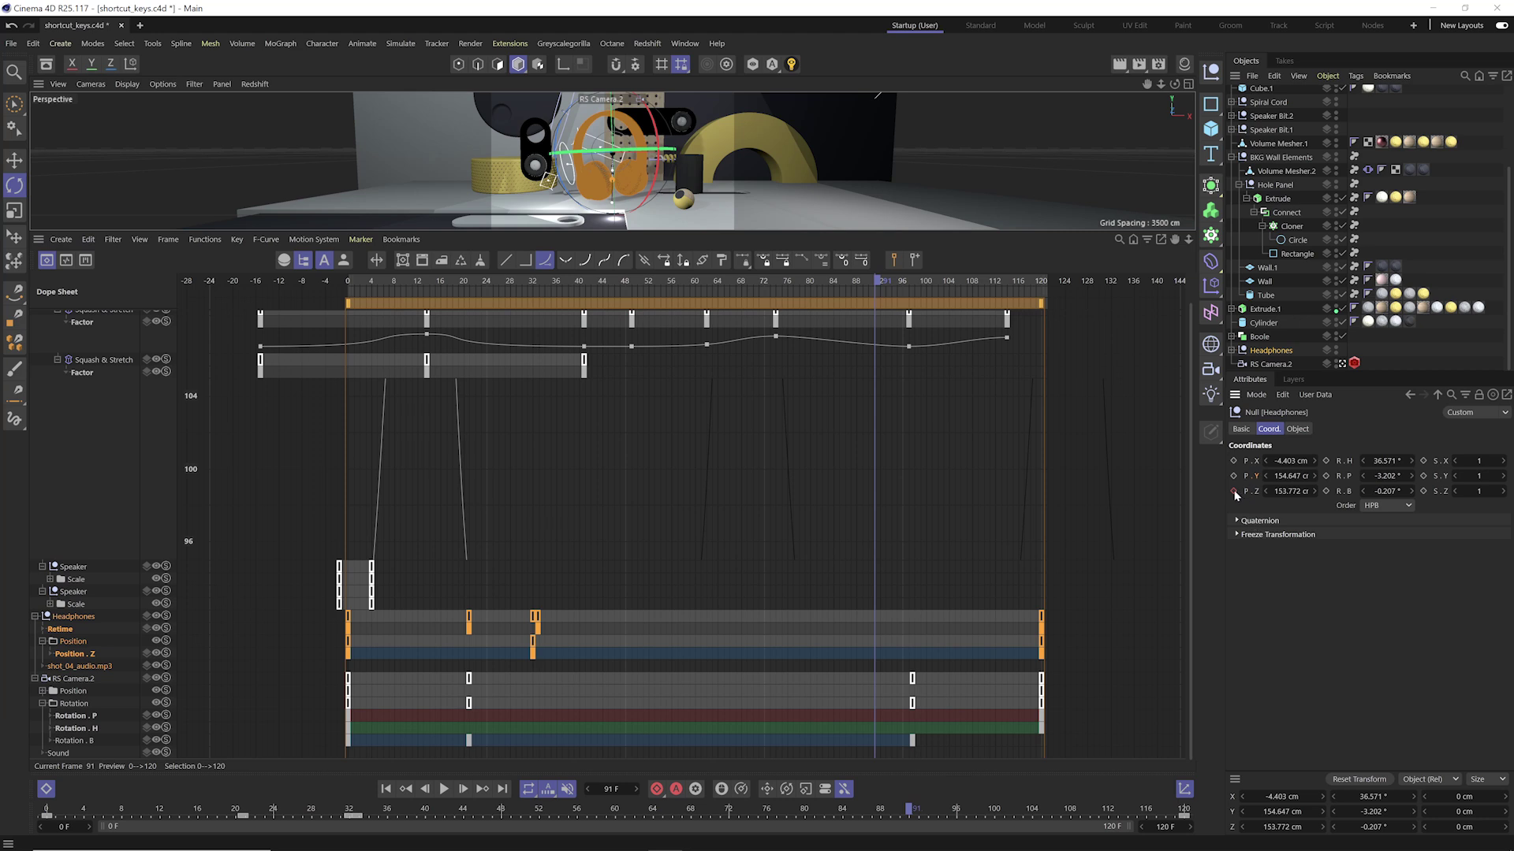
left_click(1234, 492, "ctrl+shift")
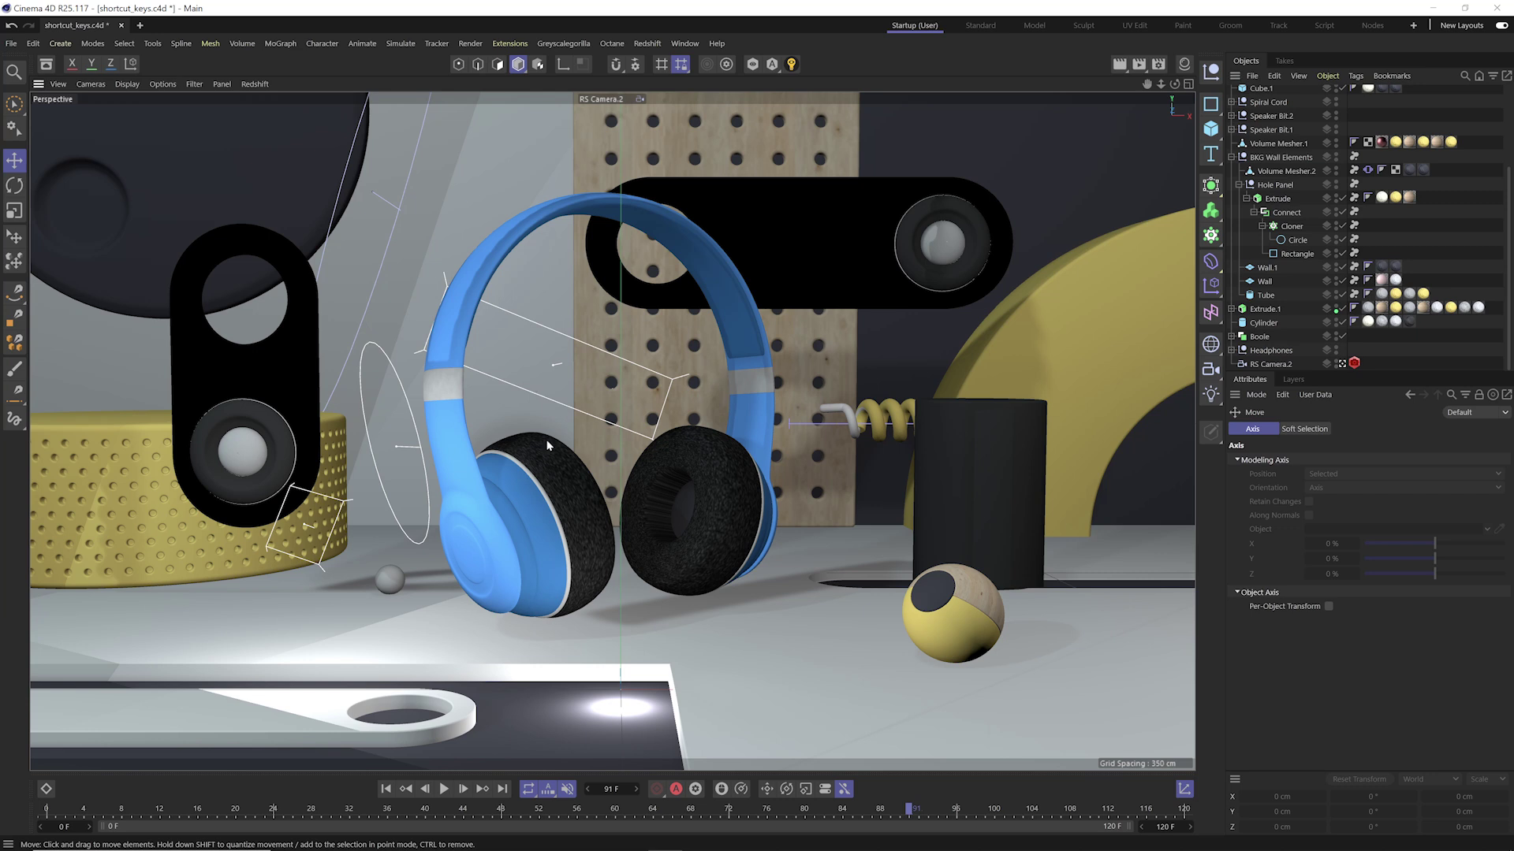
- In Commander, try searches for 'com', 'axis' and 'light', then add a Cube via 'cube'
key("shift+c")
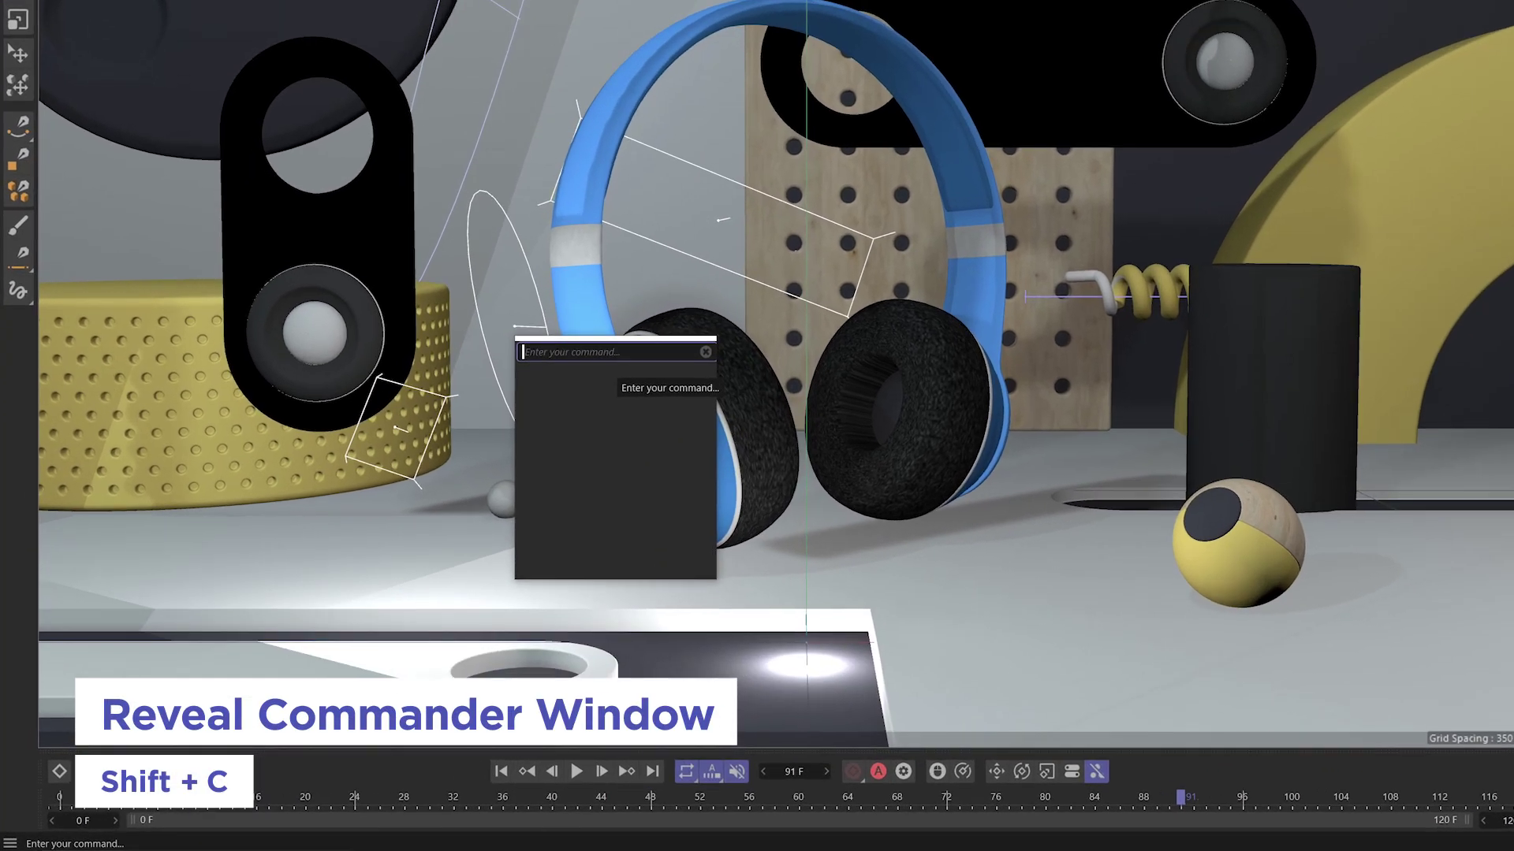
type("cube")
key("BackSpace")
key("BackSpace")
key("BackSpace")
key("BackSpace")
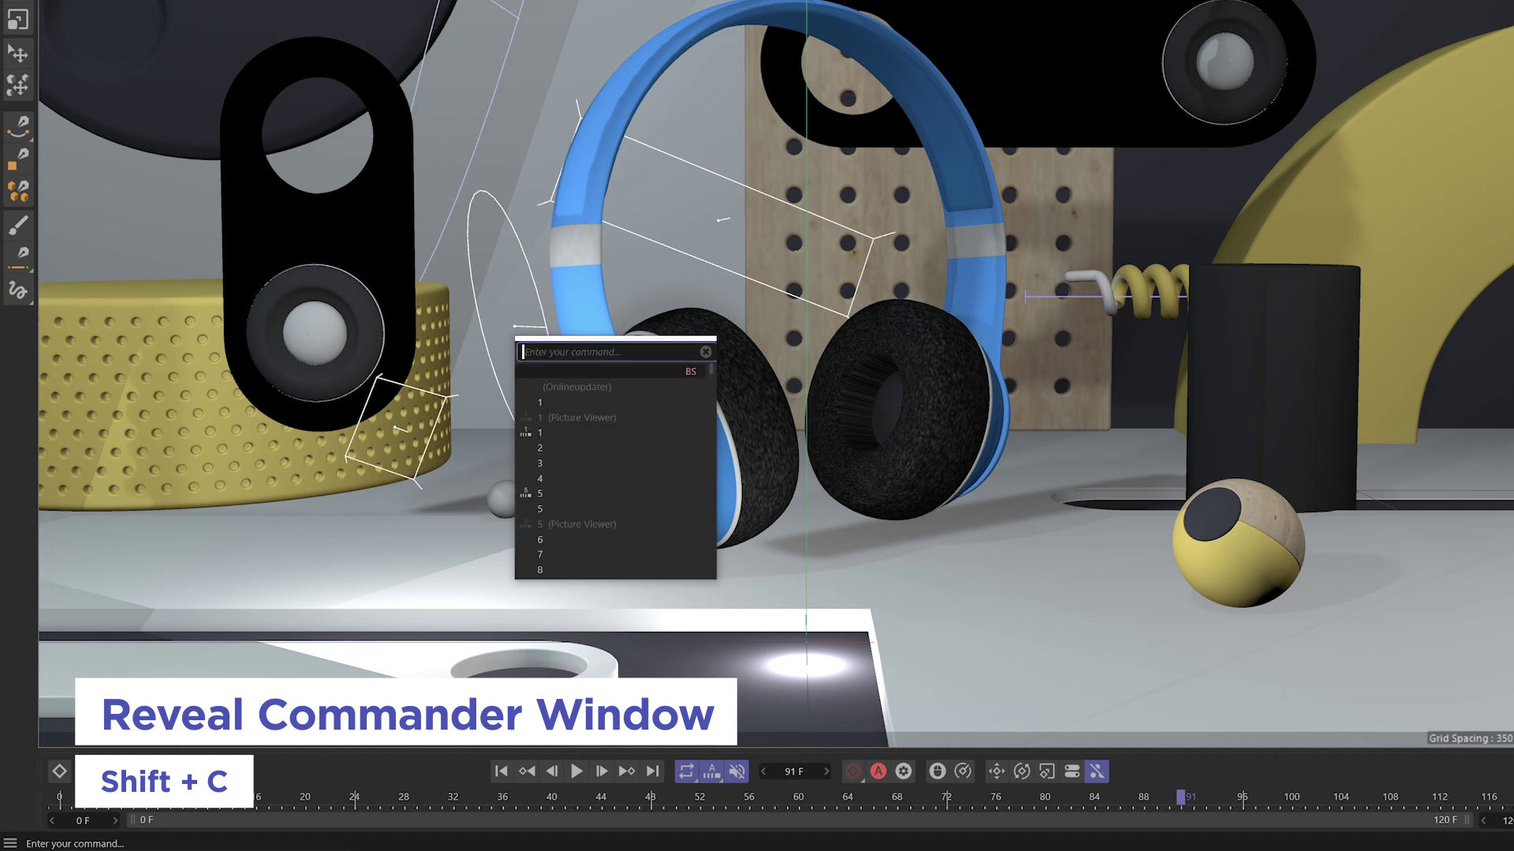
type("com")
key("BackSpace")
key("BackSpace")
key("BackSpace")
type("ax")
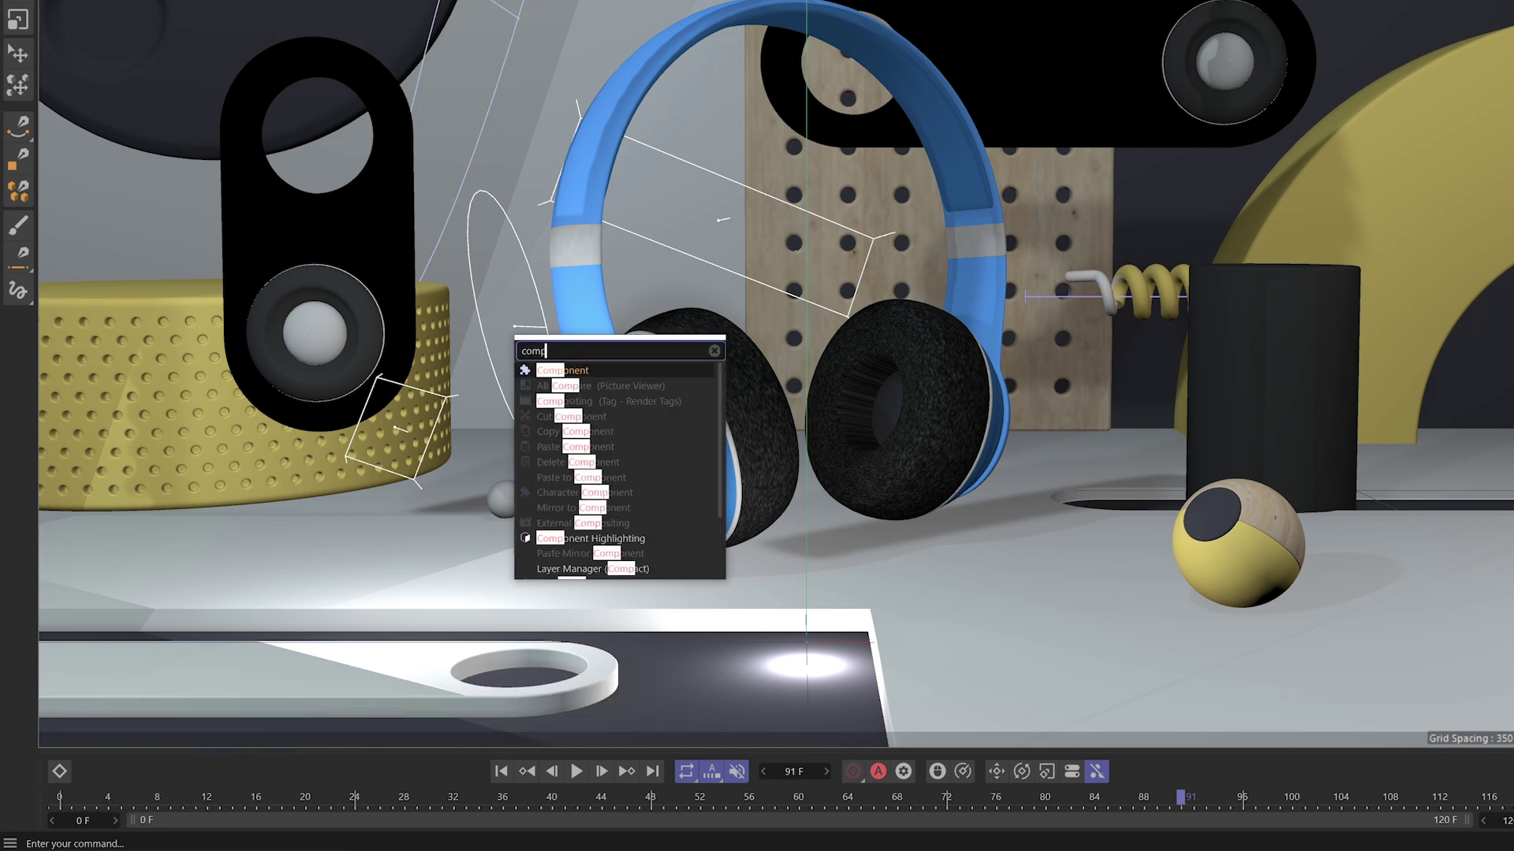
type("is")
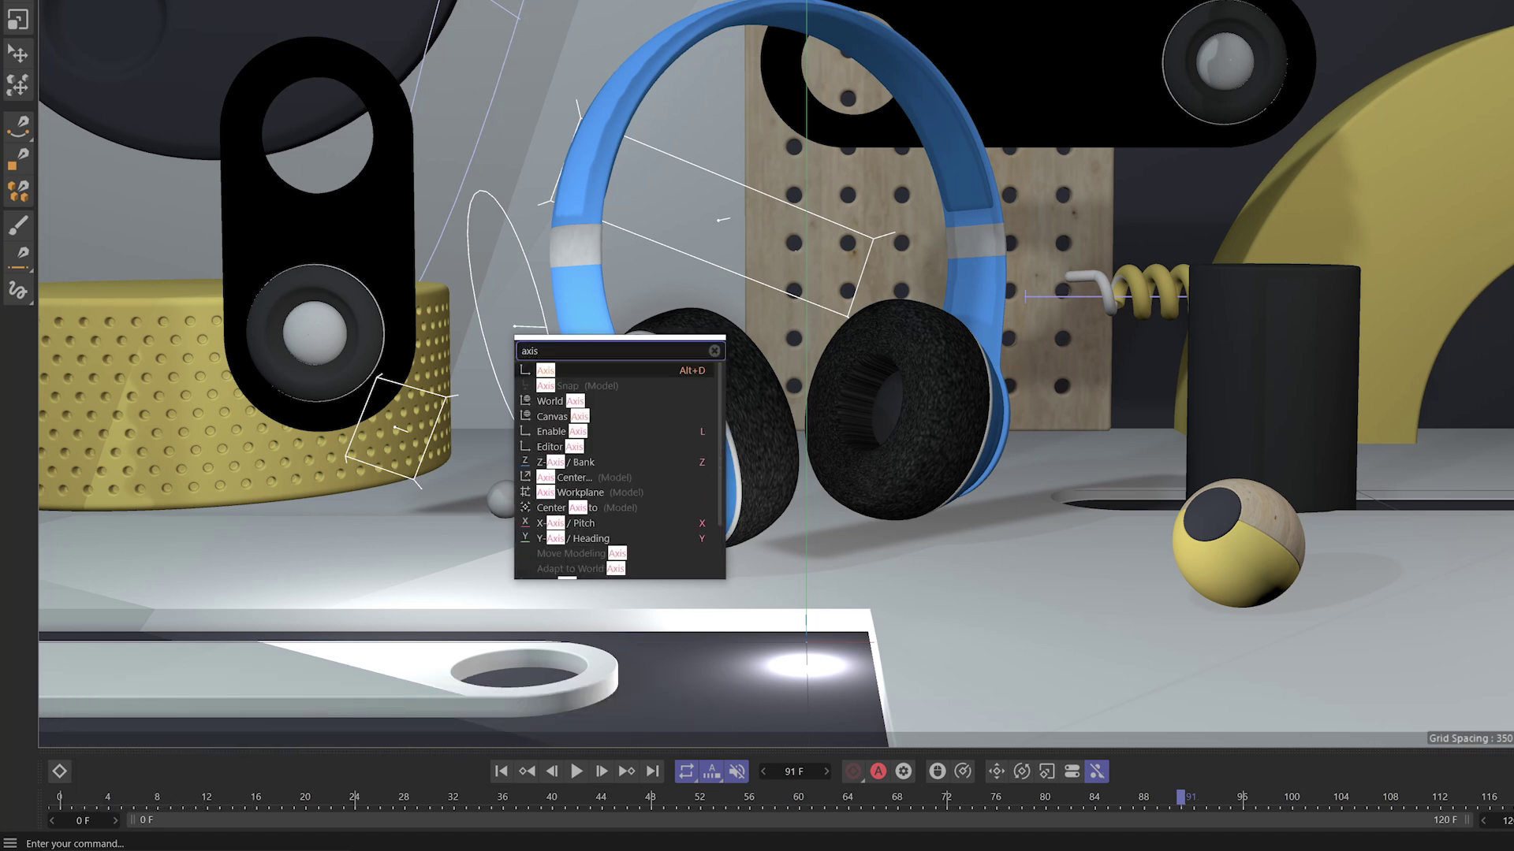
key("BackSpace")
key("BackSpace")
key("BackSpace")
key("BackSpace")
type("light")
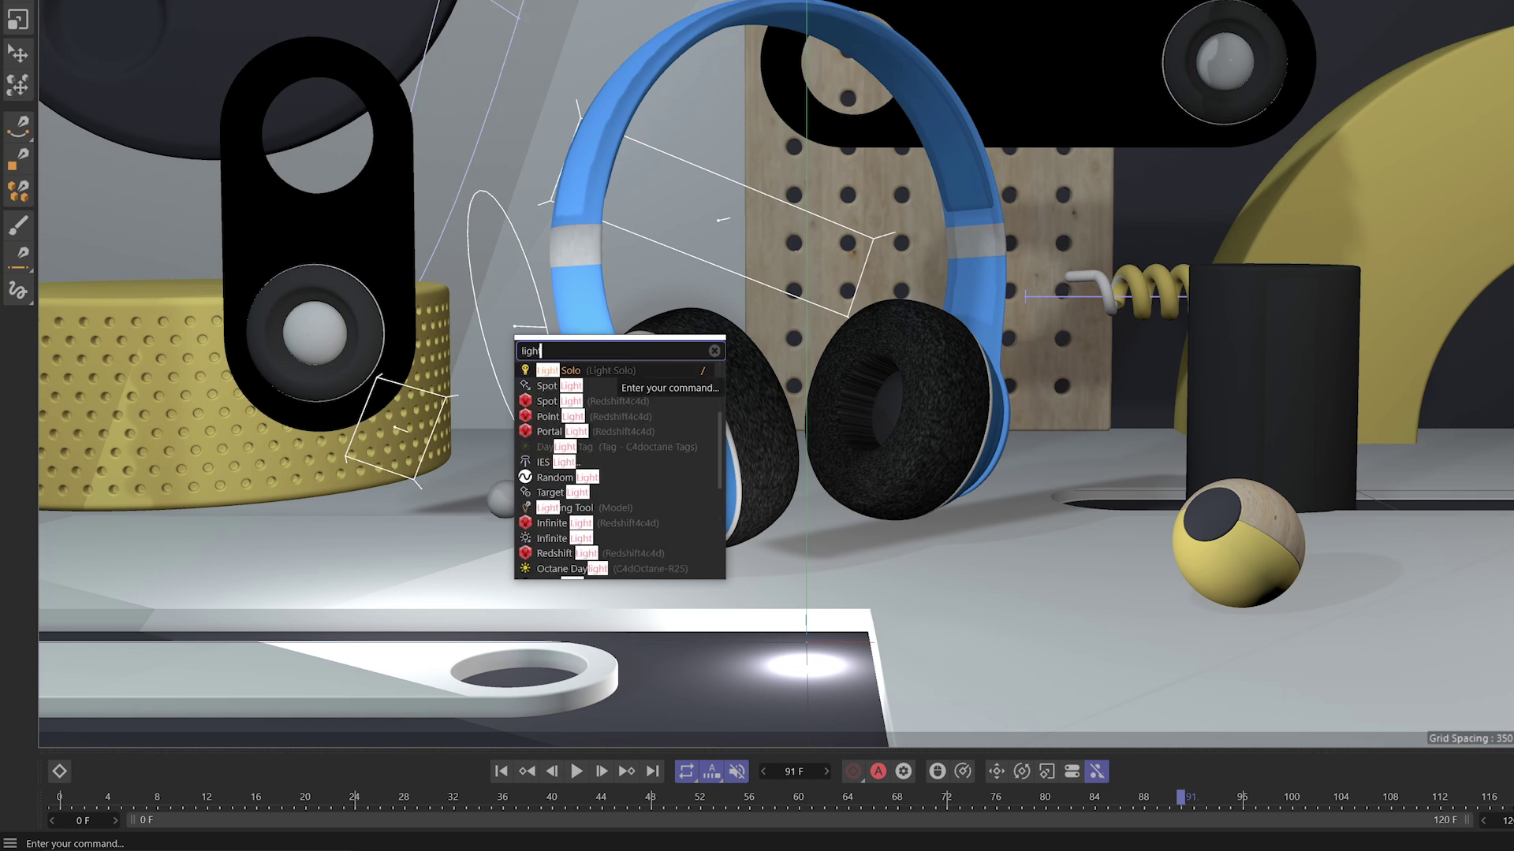
key("BackSpace")
key("BackSpace")
key("BackSpace")
key("BackSpace")
key("BackSpace")
type("cube")
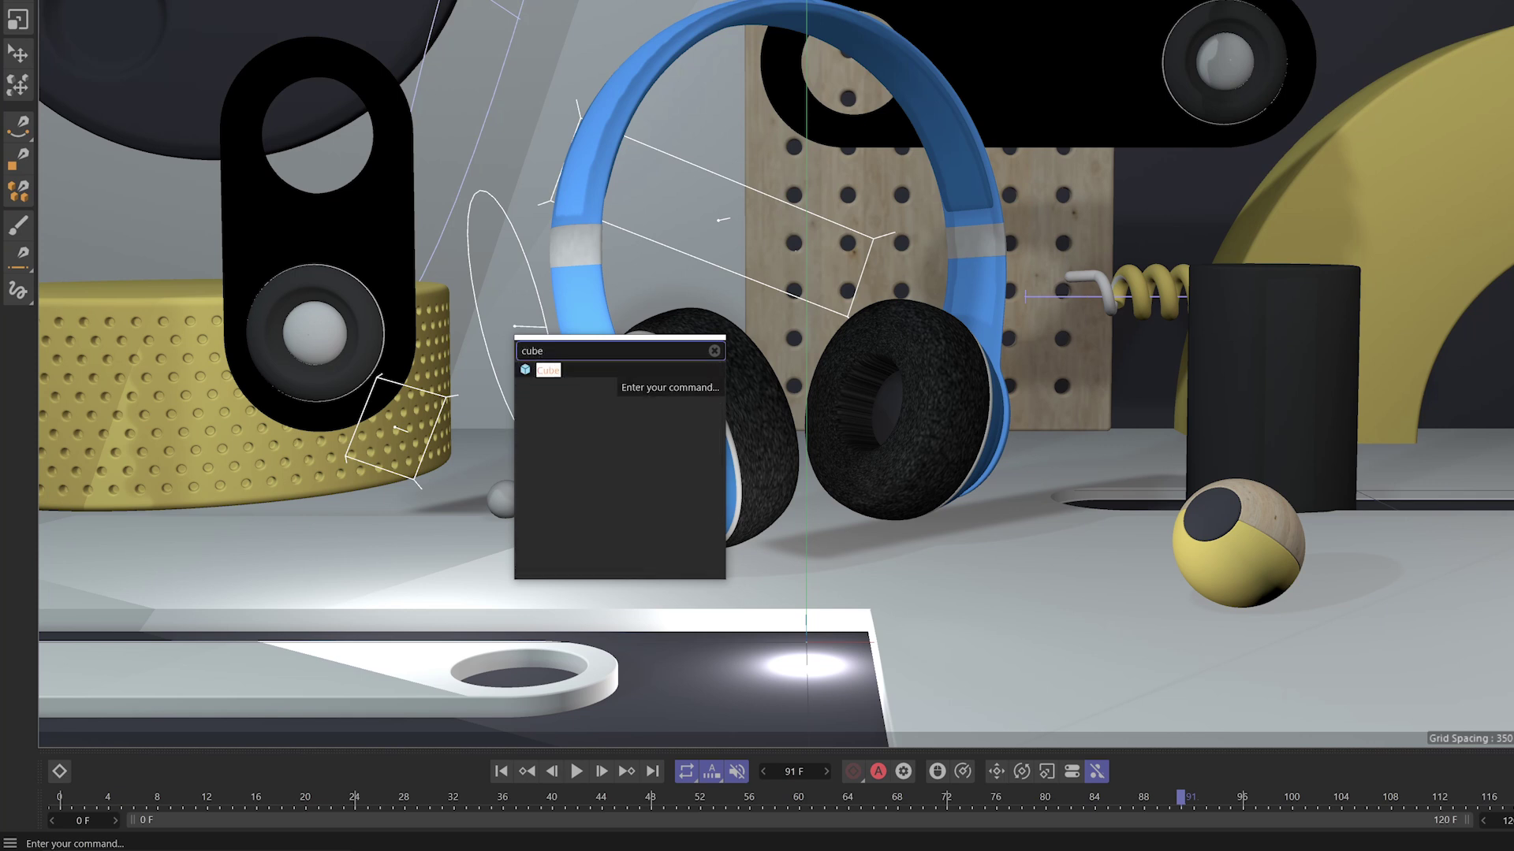
key("Return")
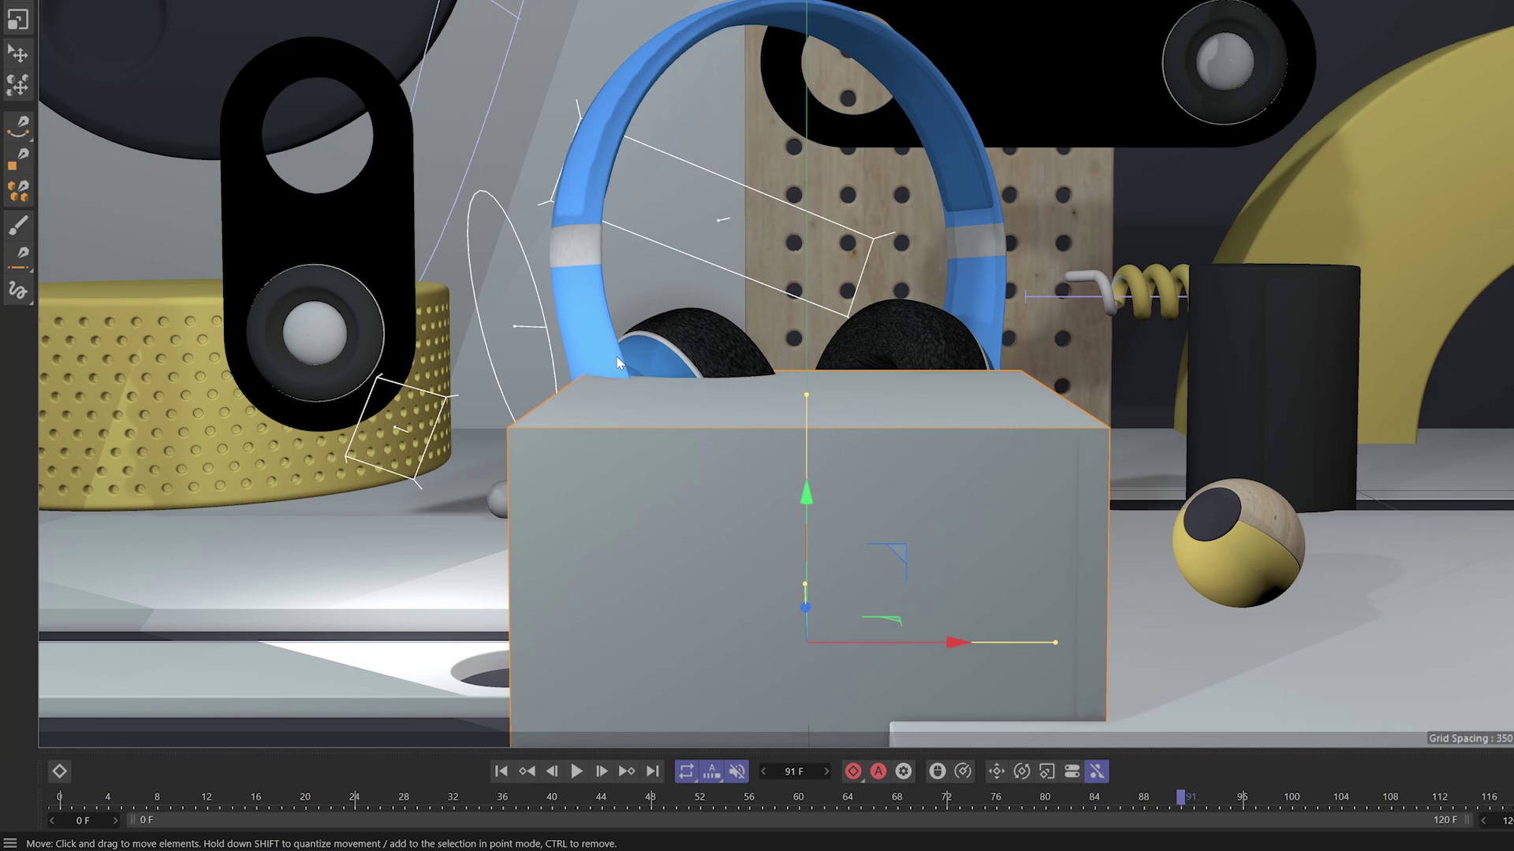
- Search Commander for 'subdi' and add a Subdivision Surface
key("shift+c")
type("subdi")
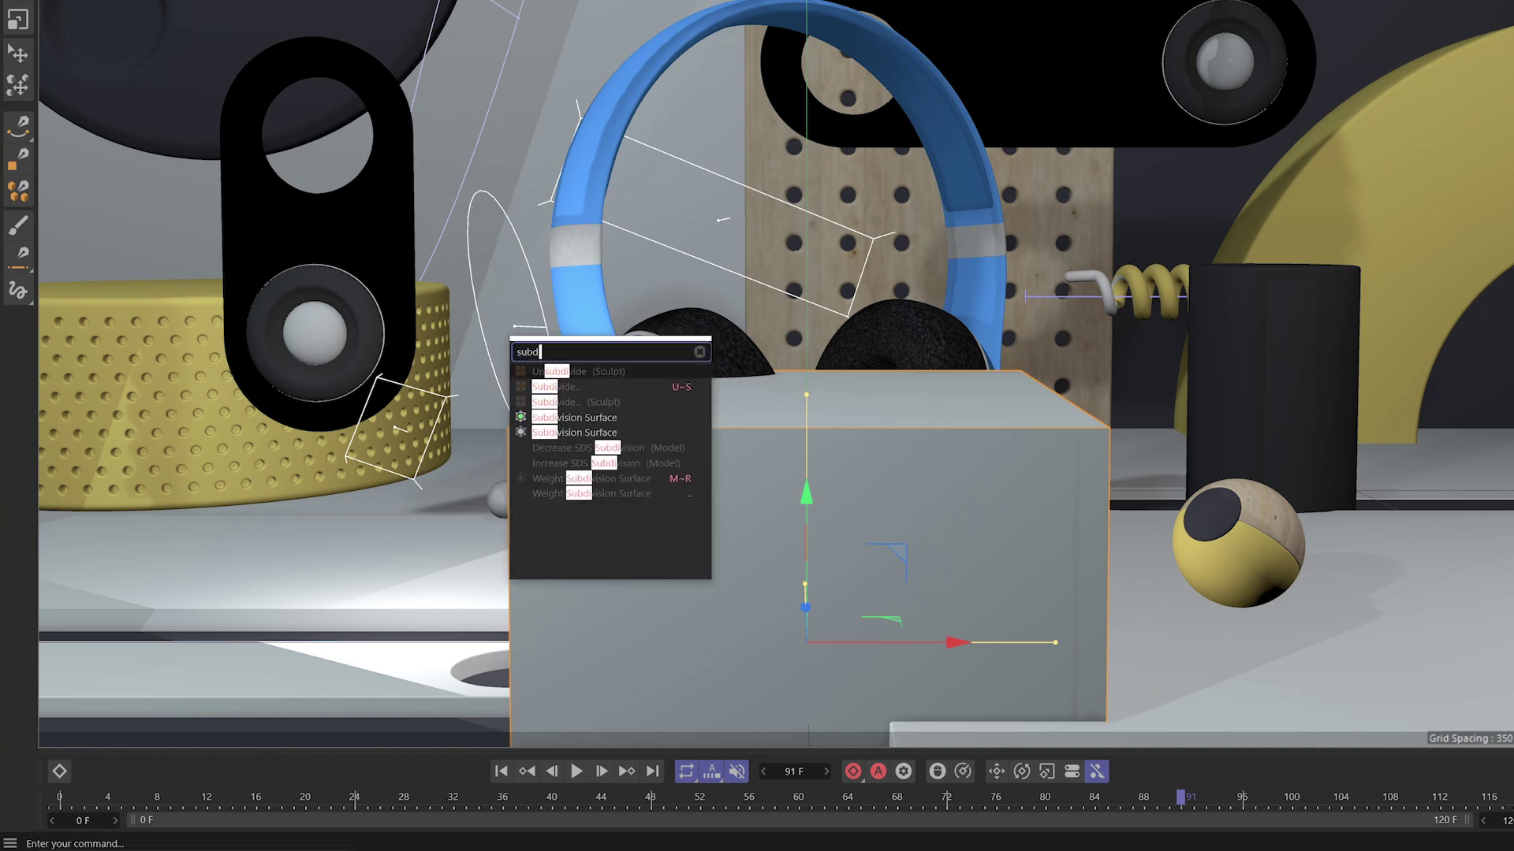
key("Down")
key("Down")
key("Down")
key("Return")
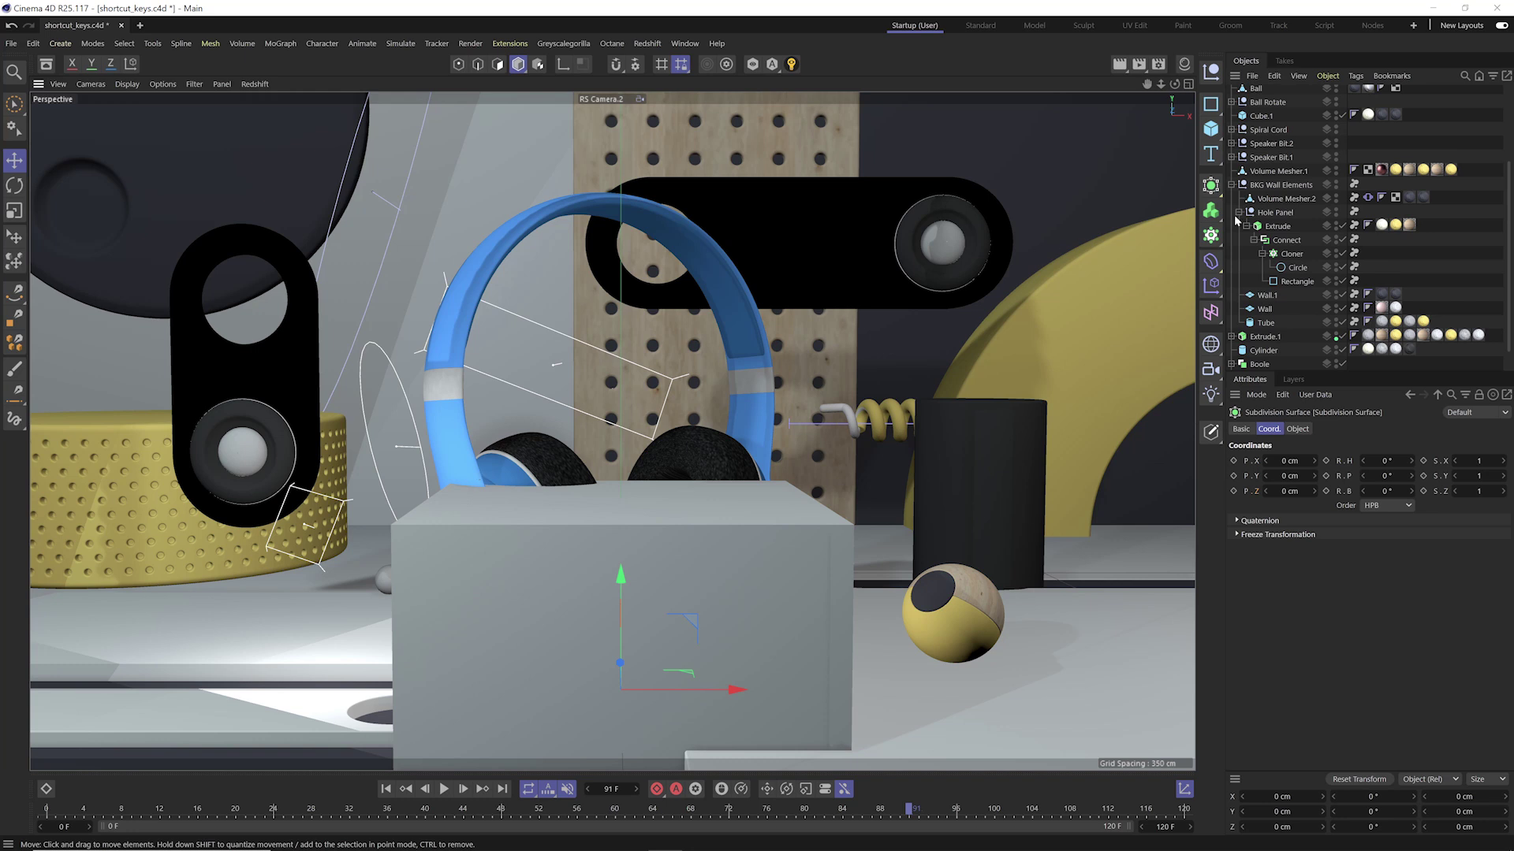
- Select the Subdivision Surface and add a Compositing tag through a Commander search for 'composit'
left_click(1236, 220)
scroll(1261, 158, "up", 3)
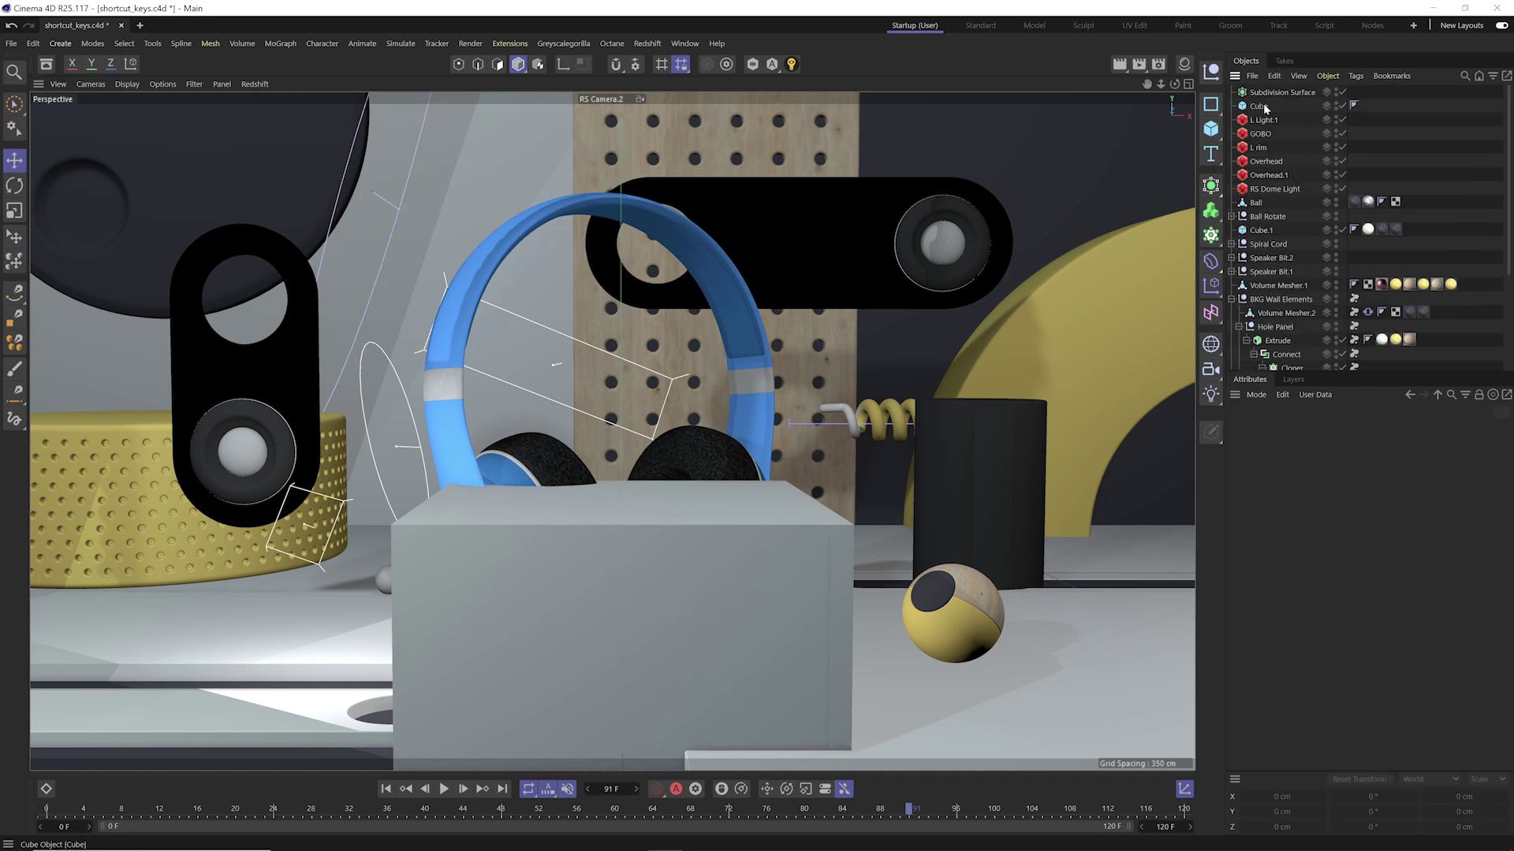
left_click(1270, 92)
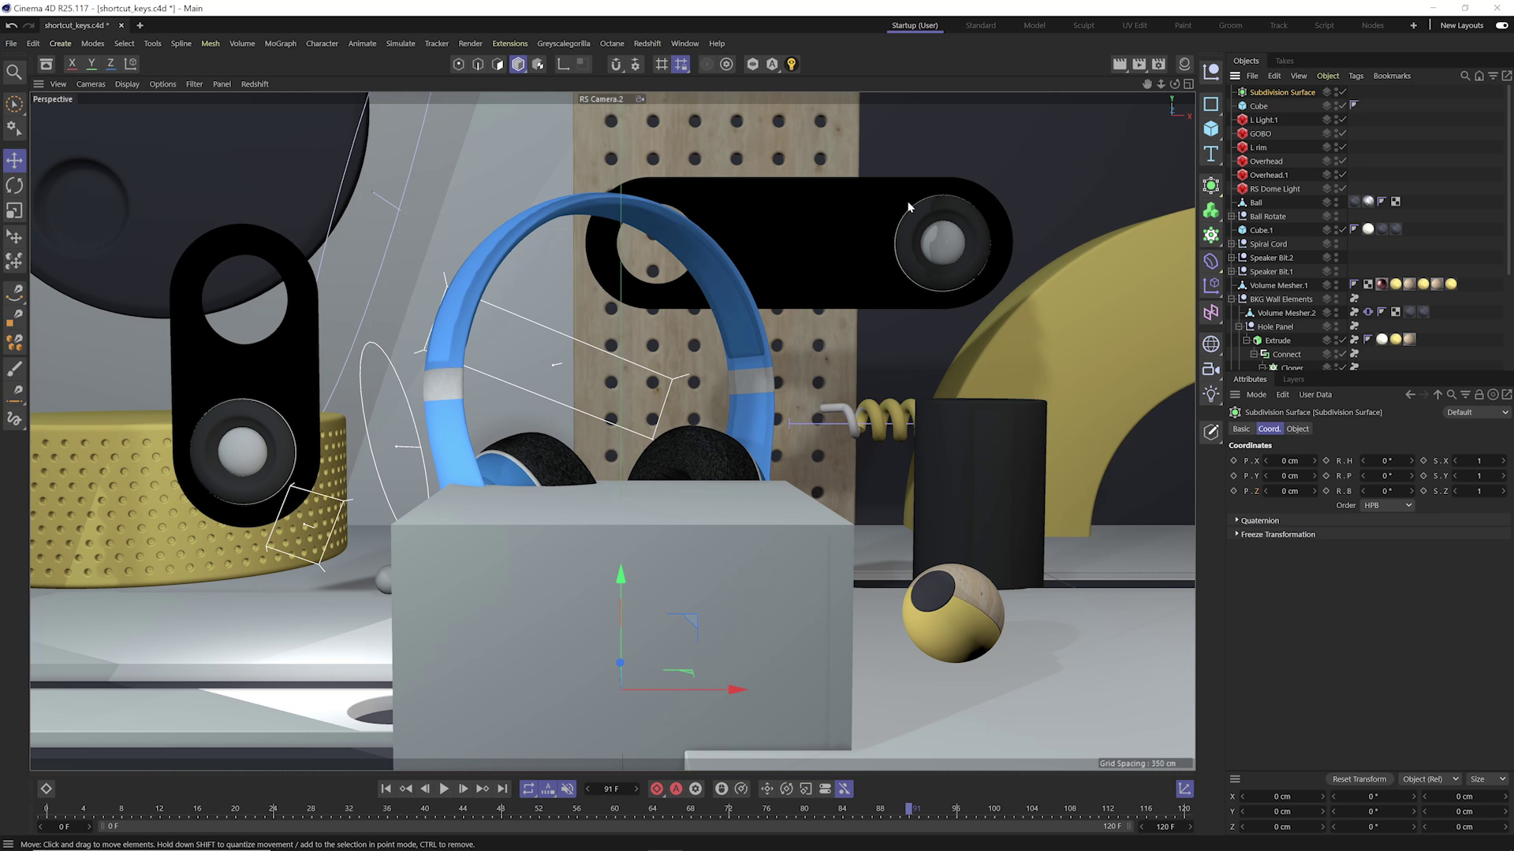
key("shift+c")
type("com")
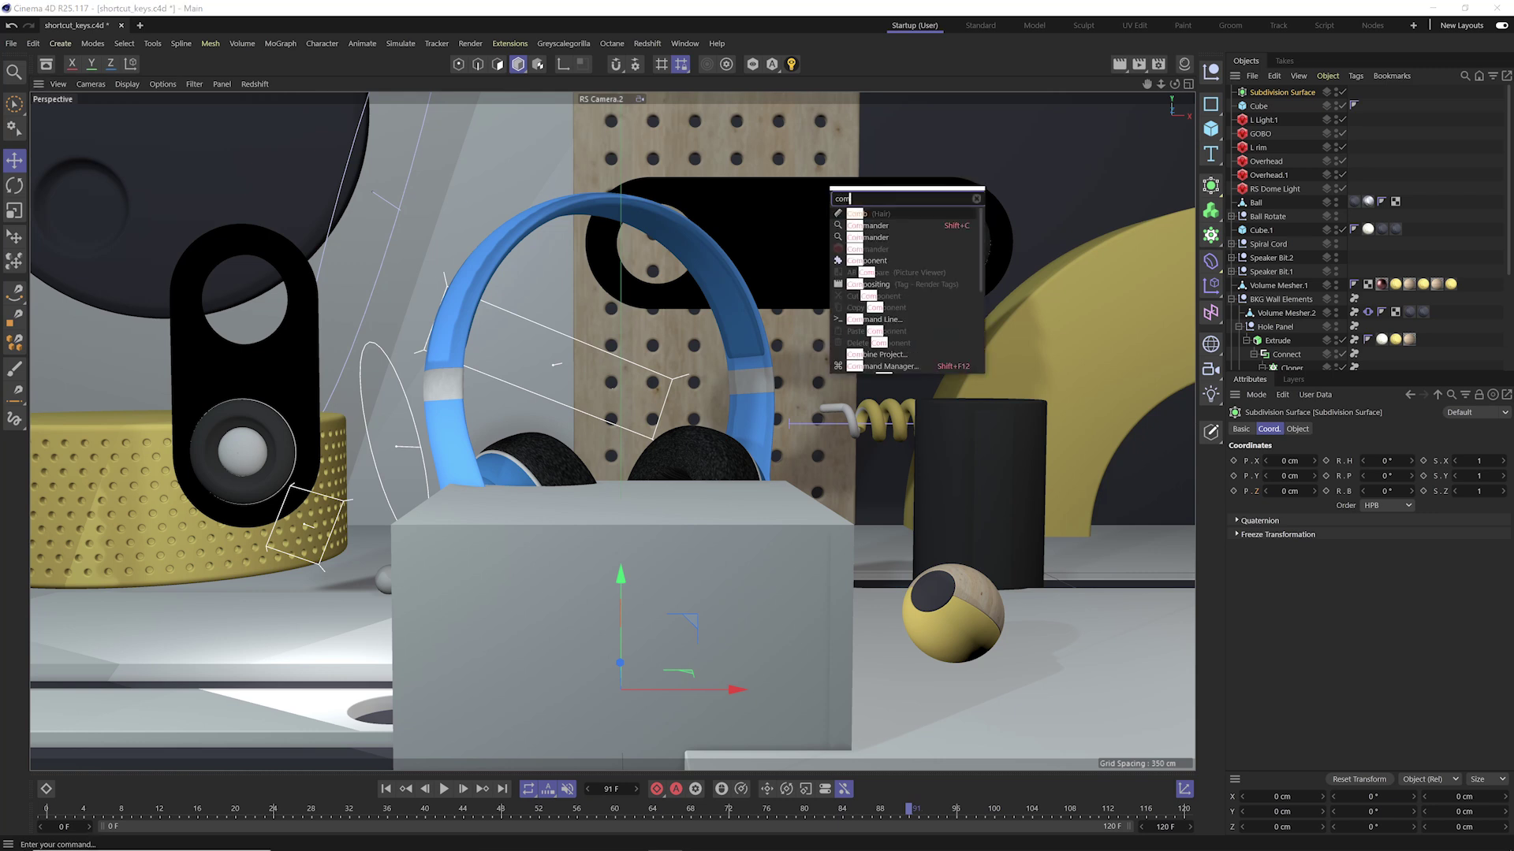
type("posit")
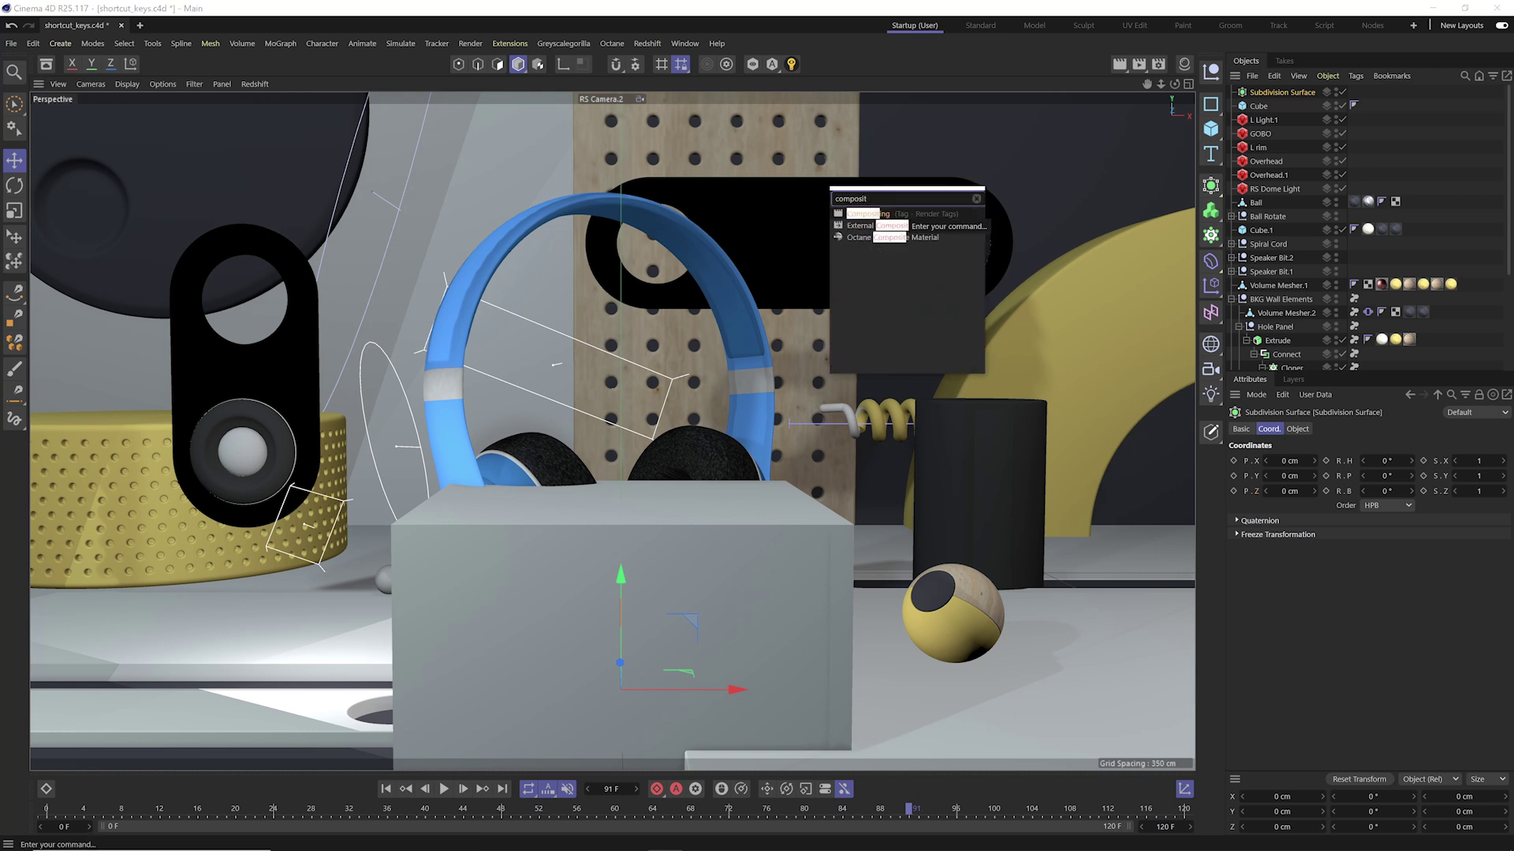
key("Return")
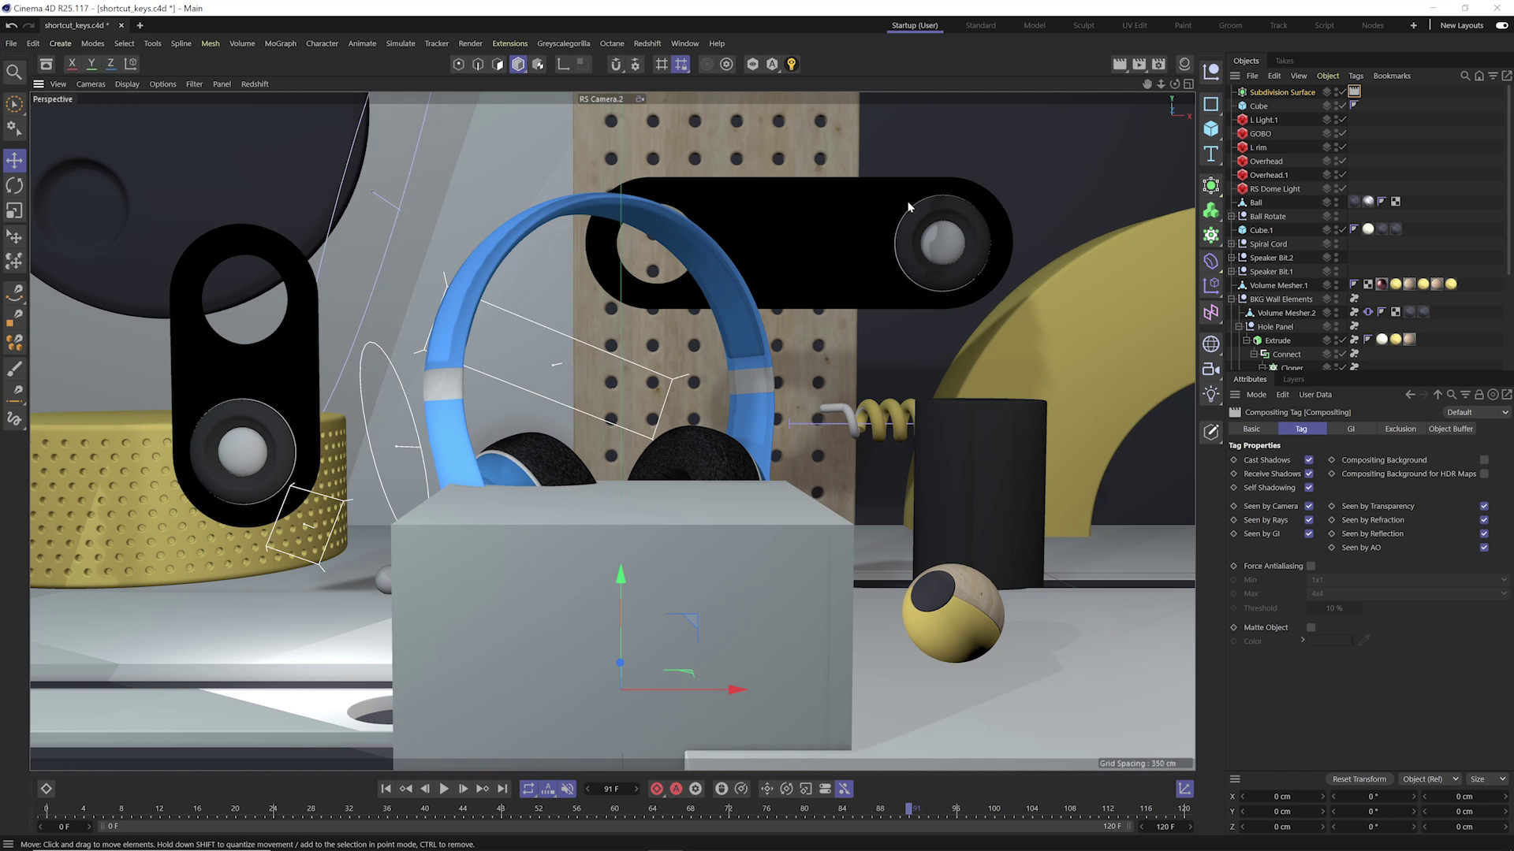
- Search the Commander for 'axis c', browse the selection commands, then reopen the Commander and clear the query
key("shift+c")
type("a")
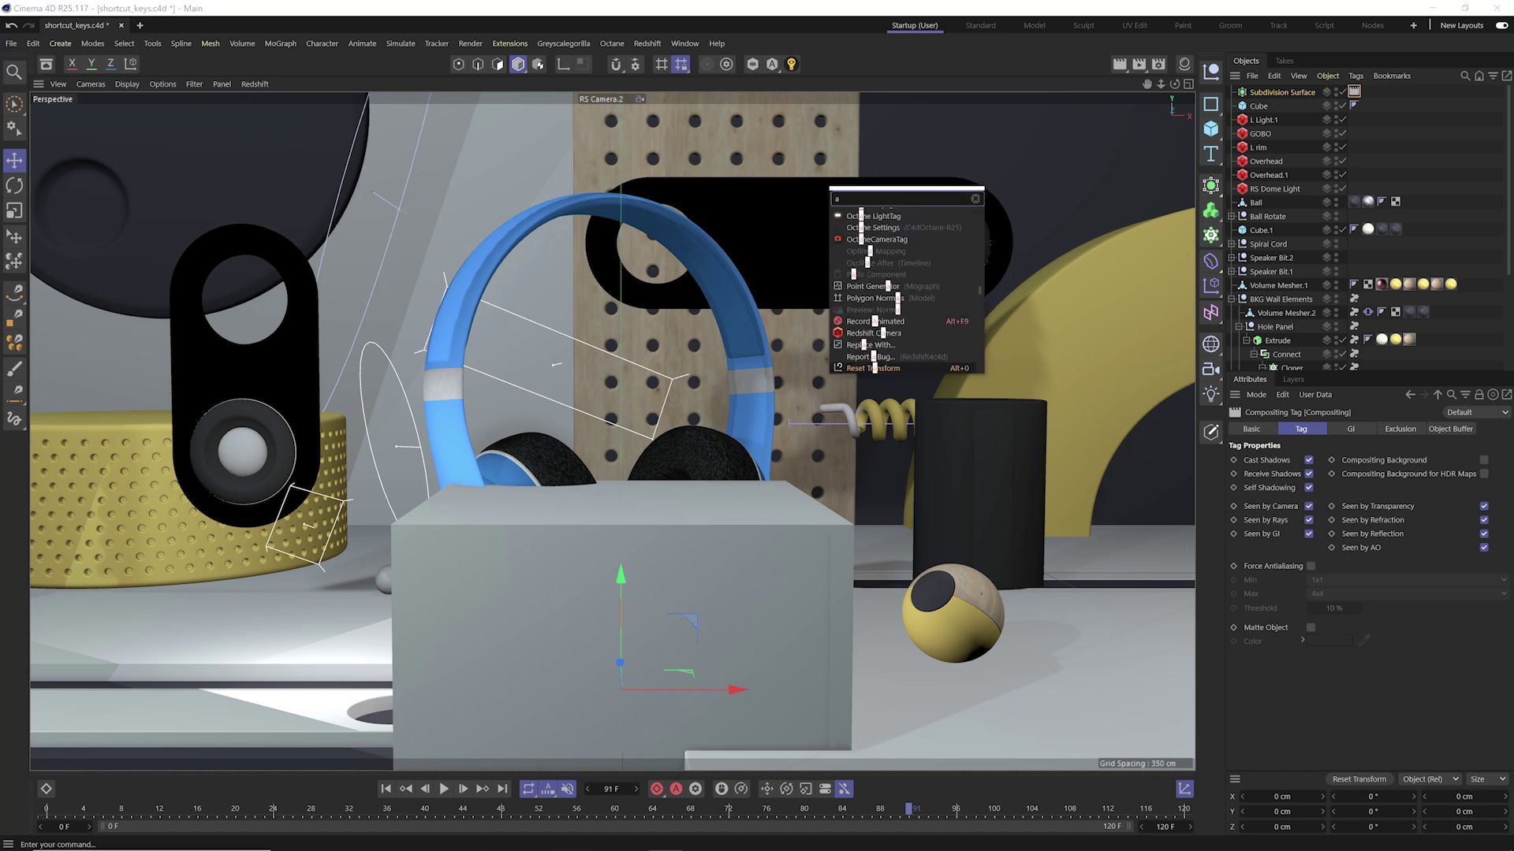
type("xis c")
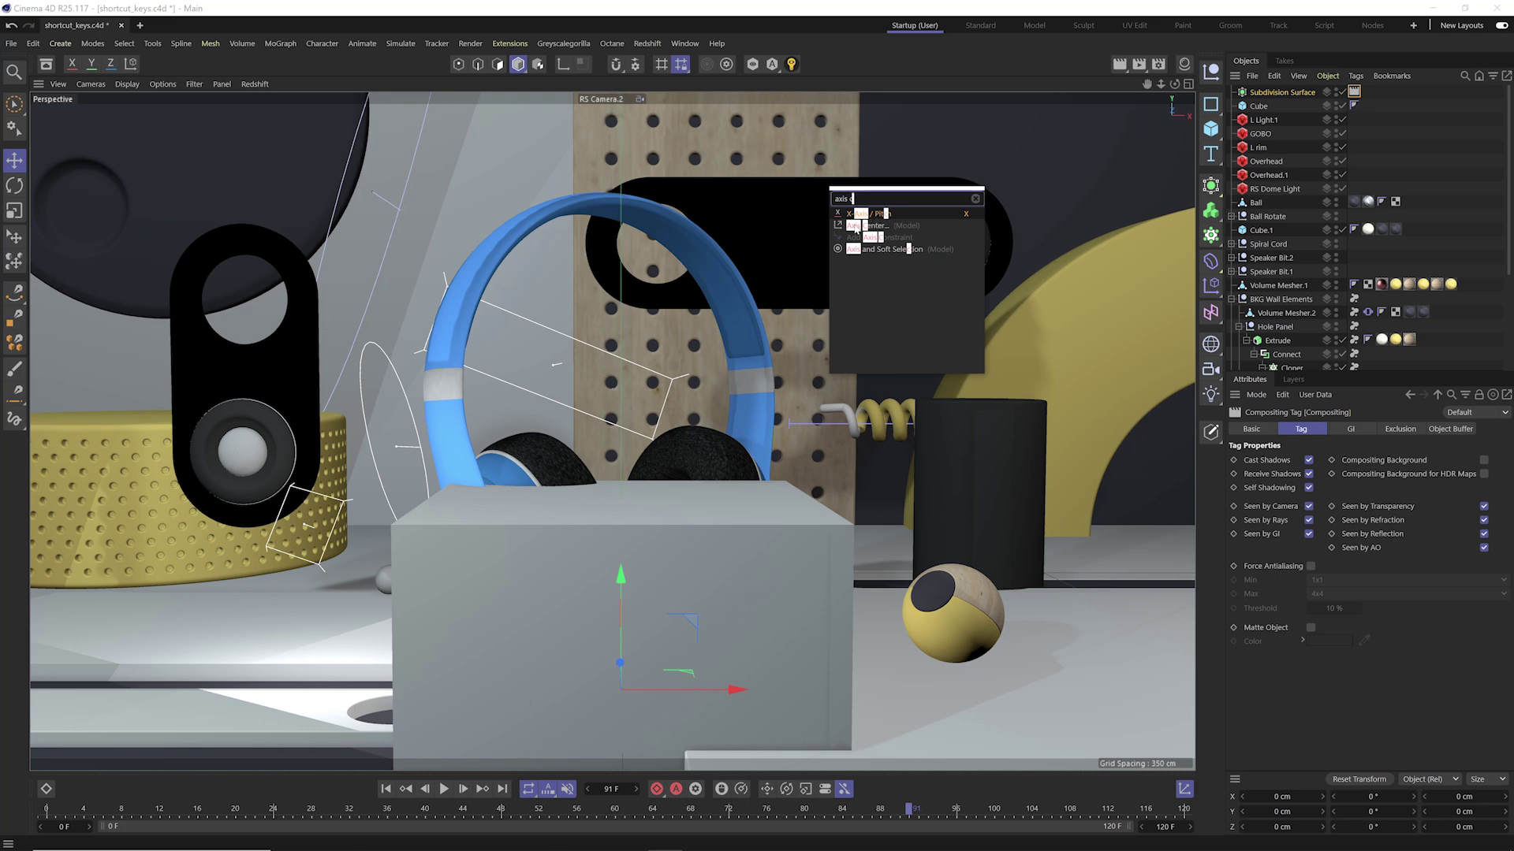
key("Escape")
left_click(125, 44)
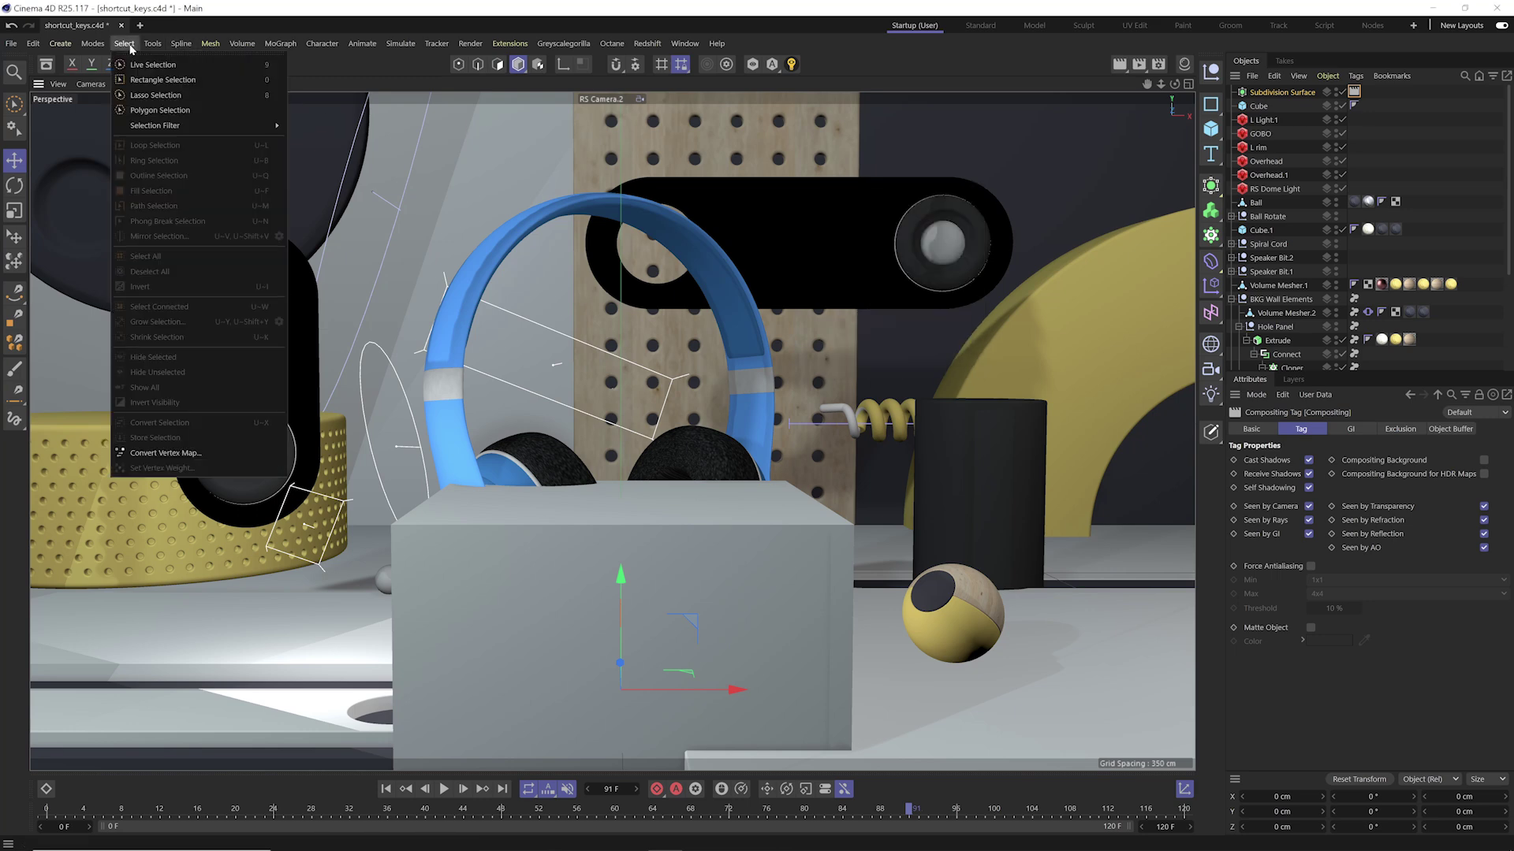
mouse_move(400, 43)
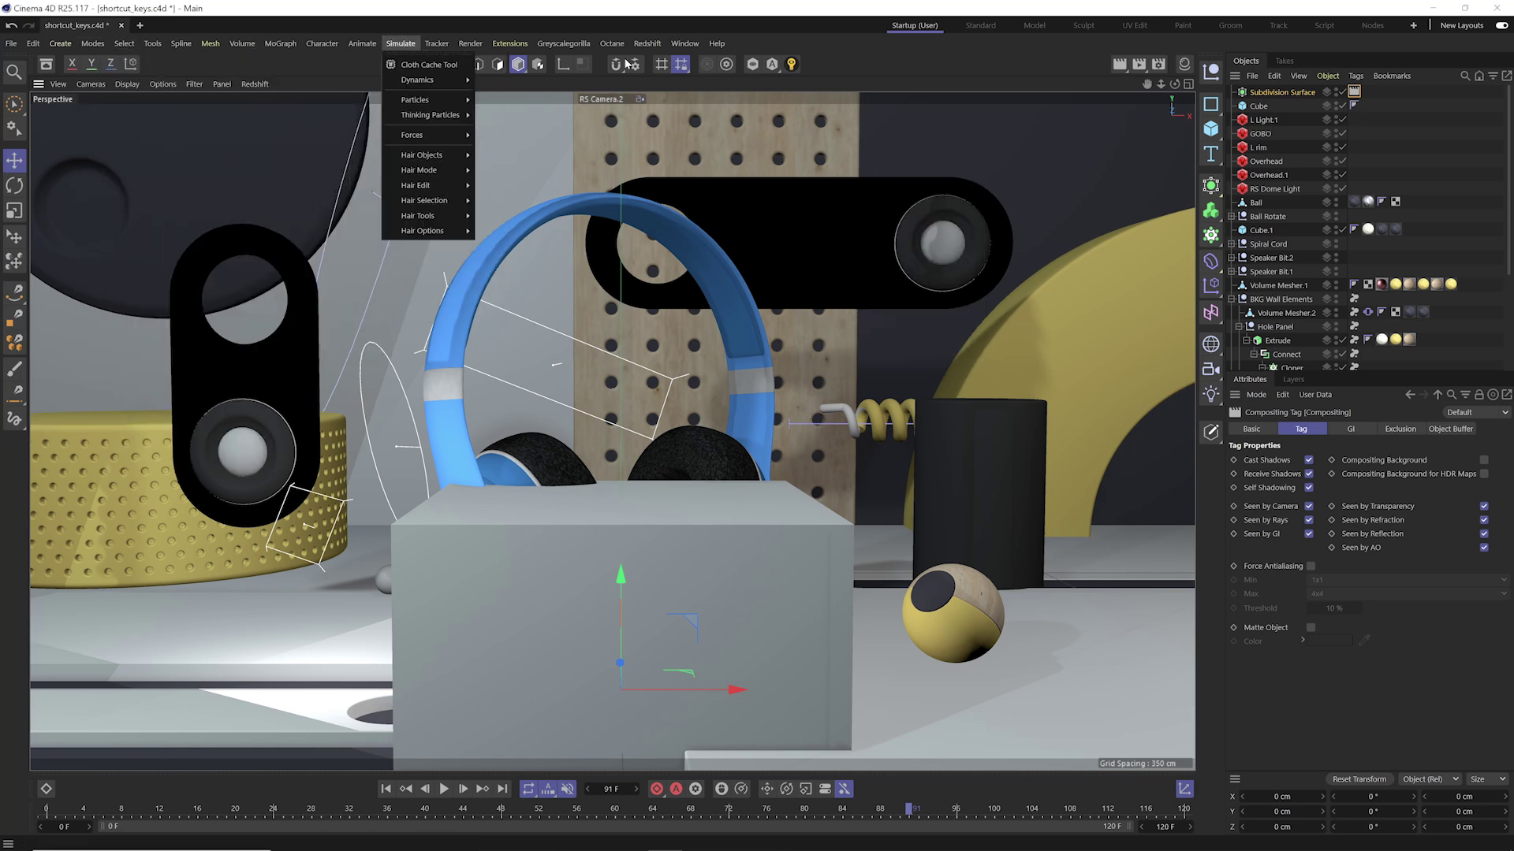
key("Escape")
key("shift+c")
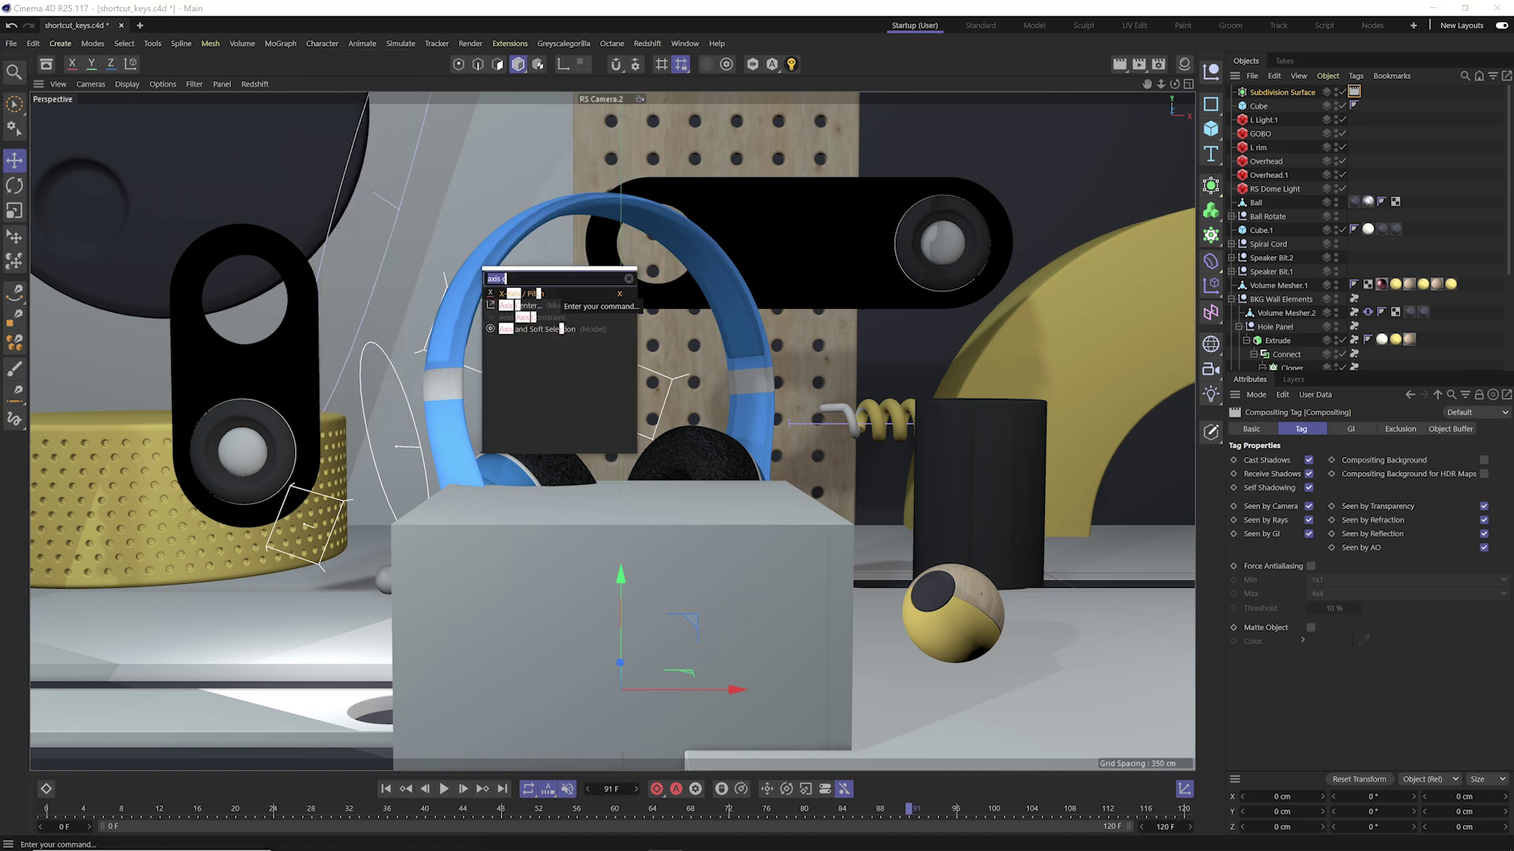
key("BackSpace")
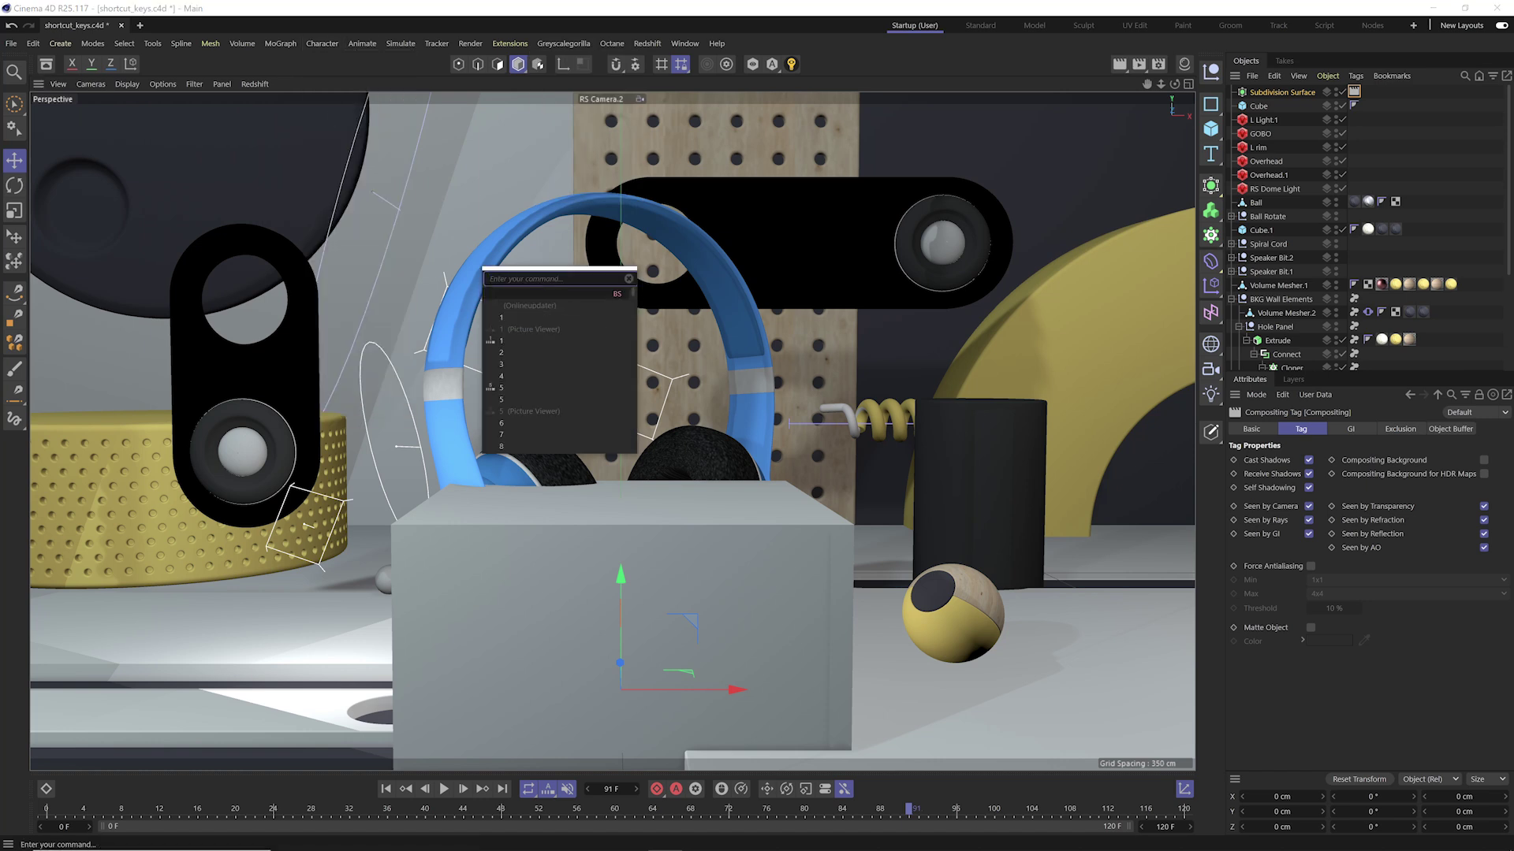
- Close the Commander and open context help for the Compositing tag's Cast Shadows setting
key("Escape")
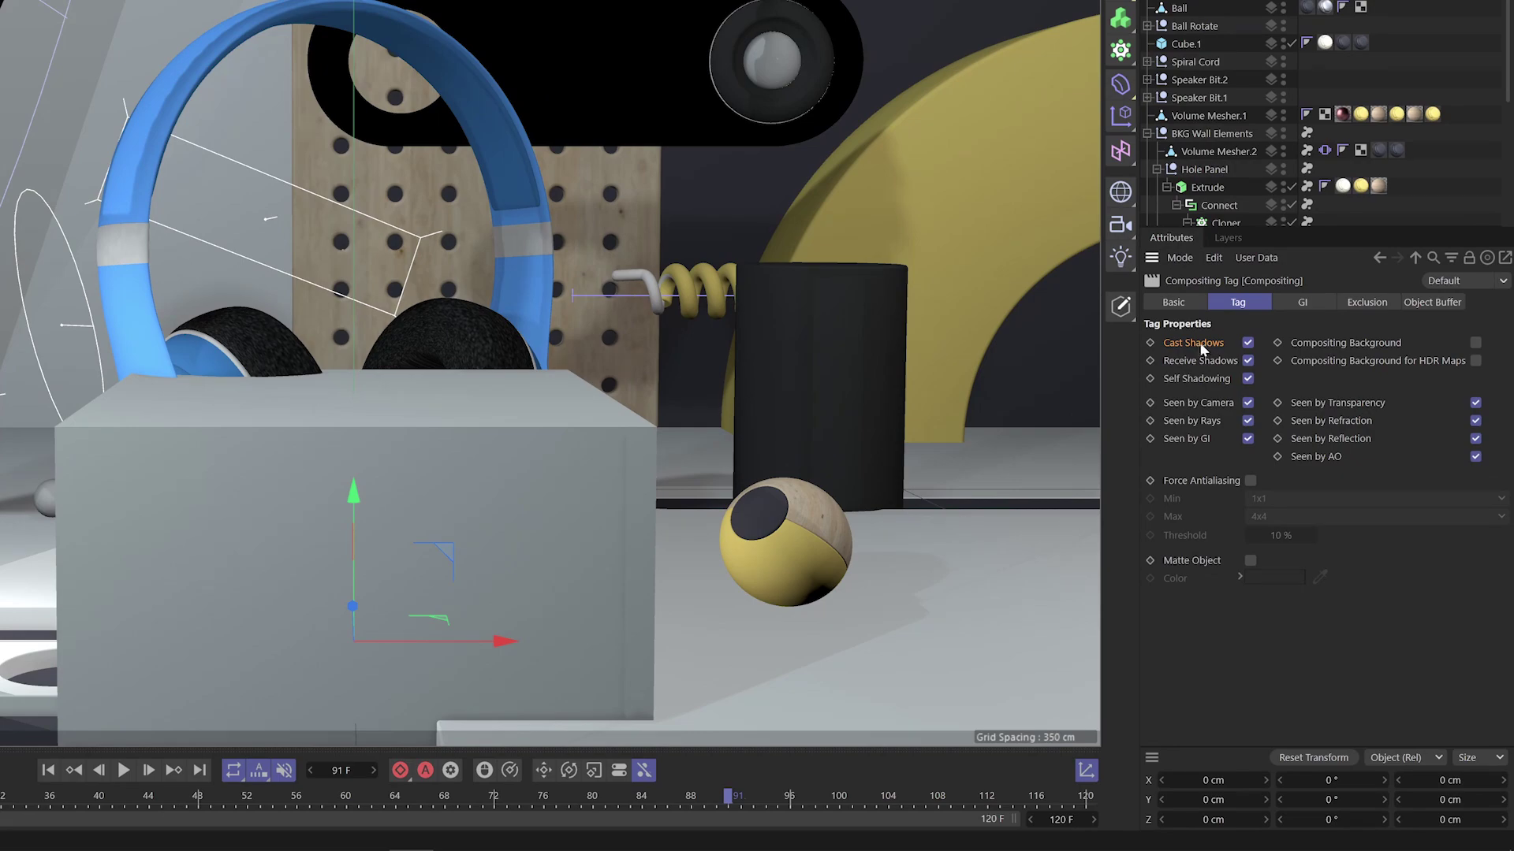
key("ctrl+F1")
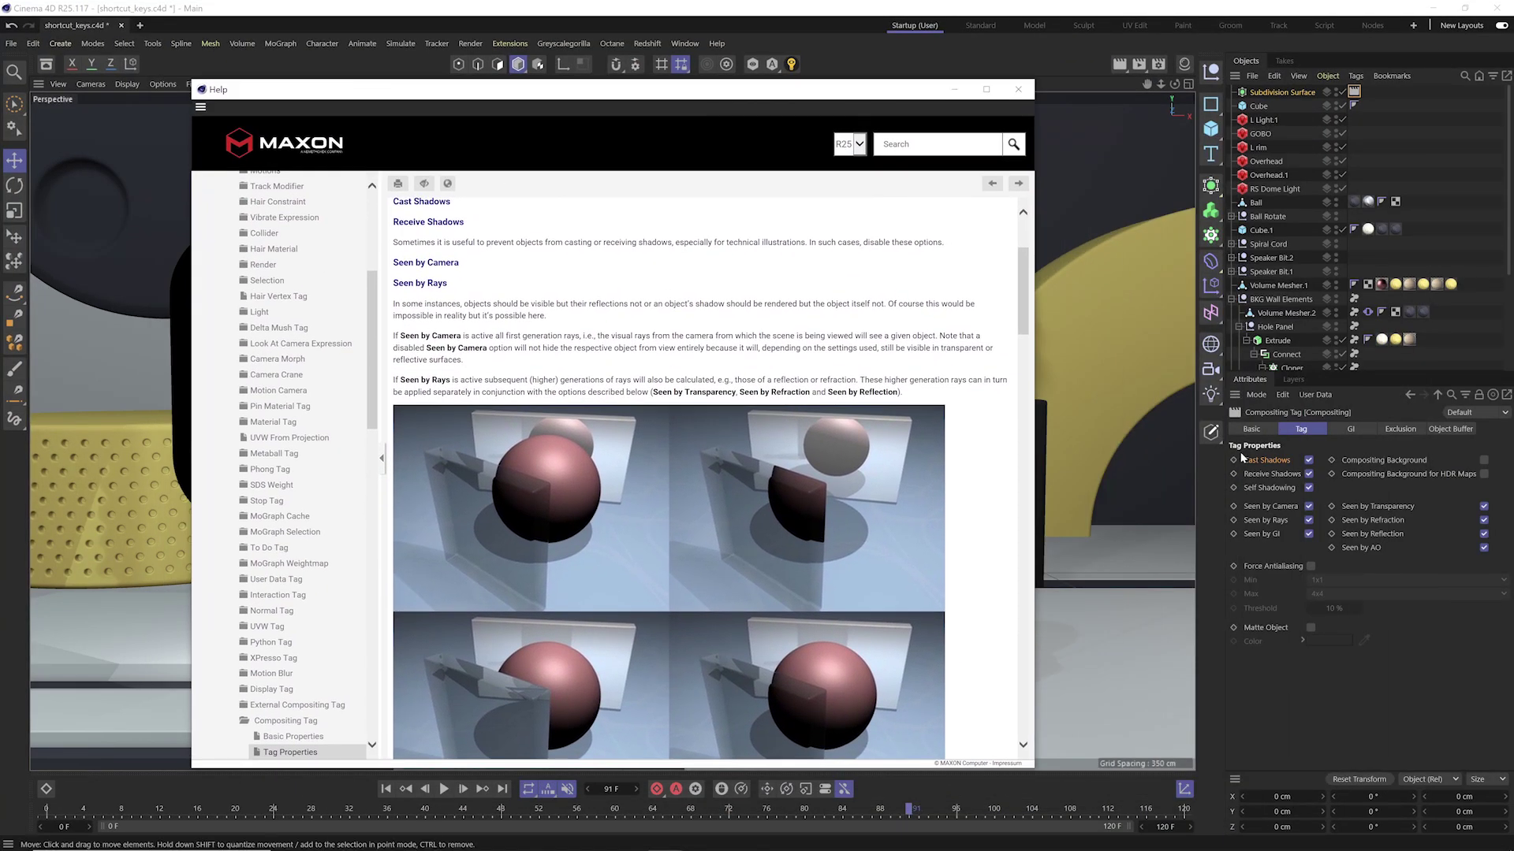
- Close help, then open and close the context help page for the Extrude object
left_click(1017, 89)
left_click(1274, 341)
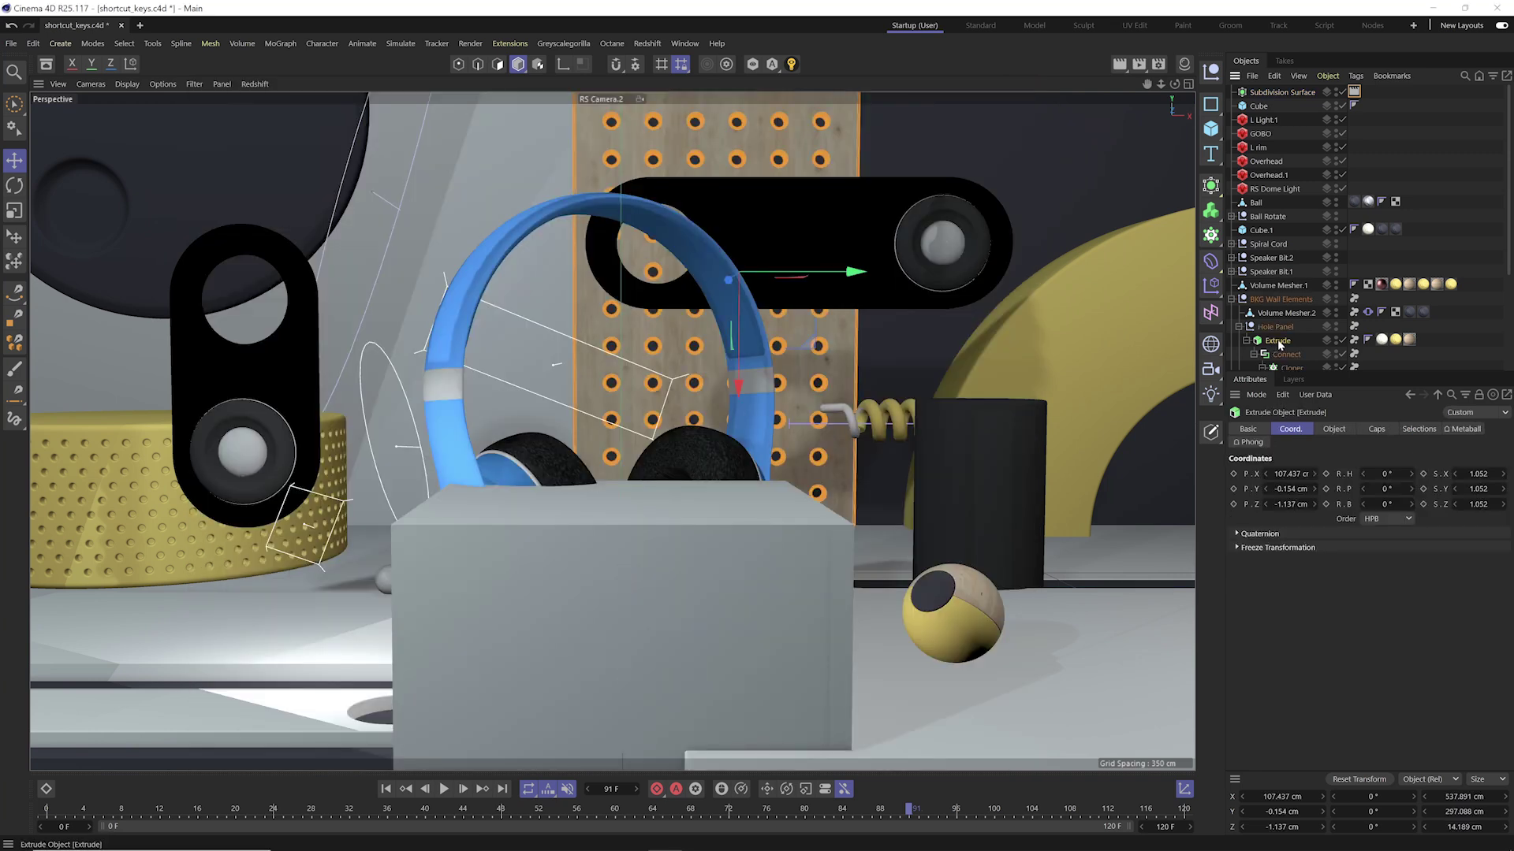
key("ctrl+F1")
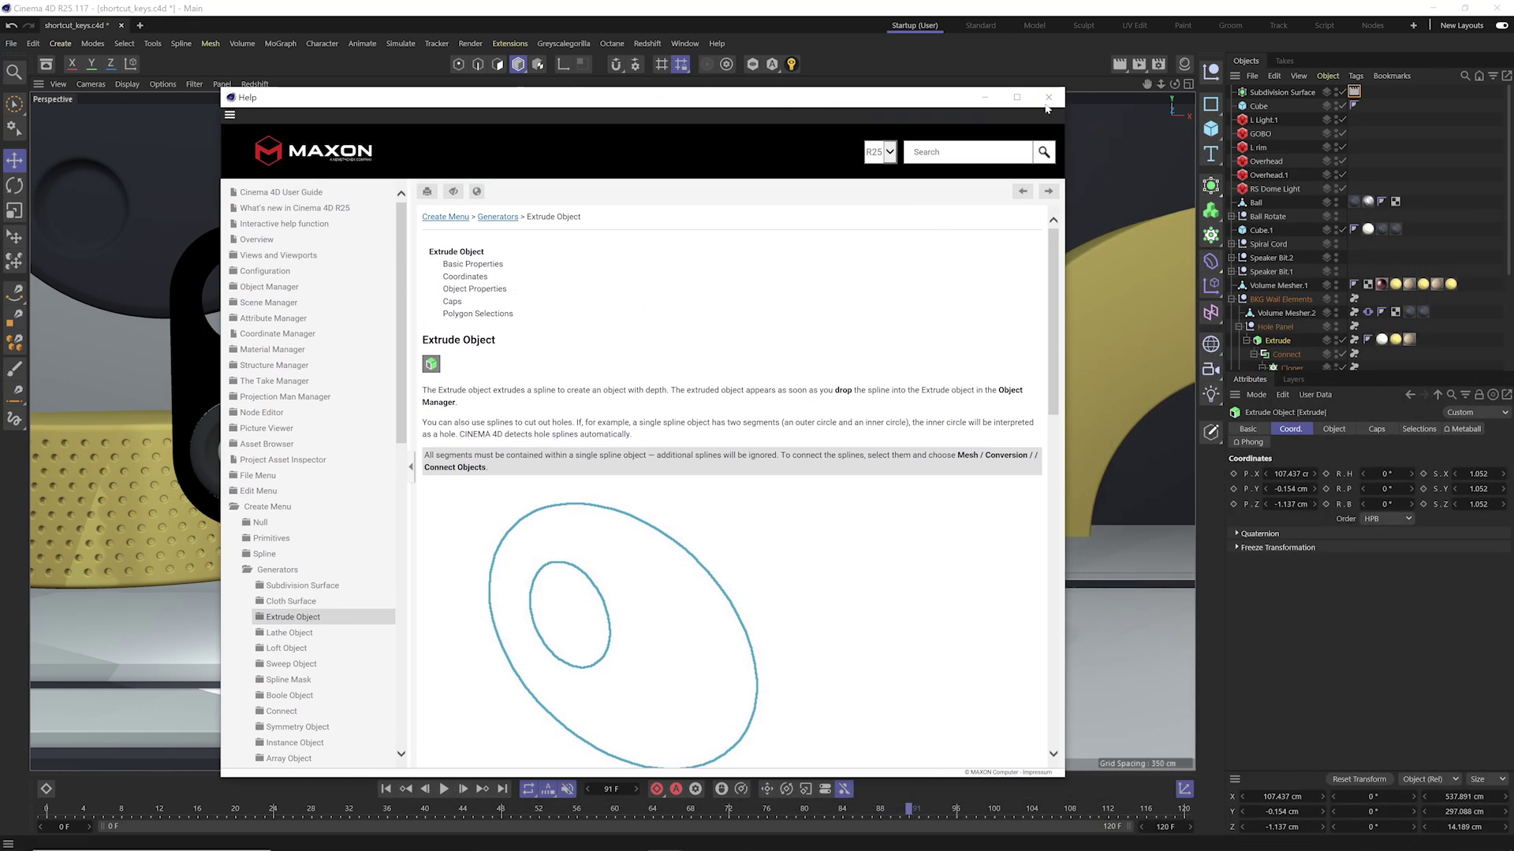
left_click(1048, 96)
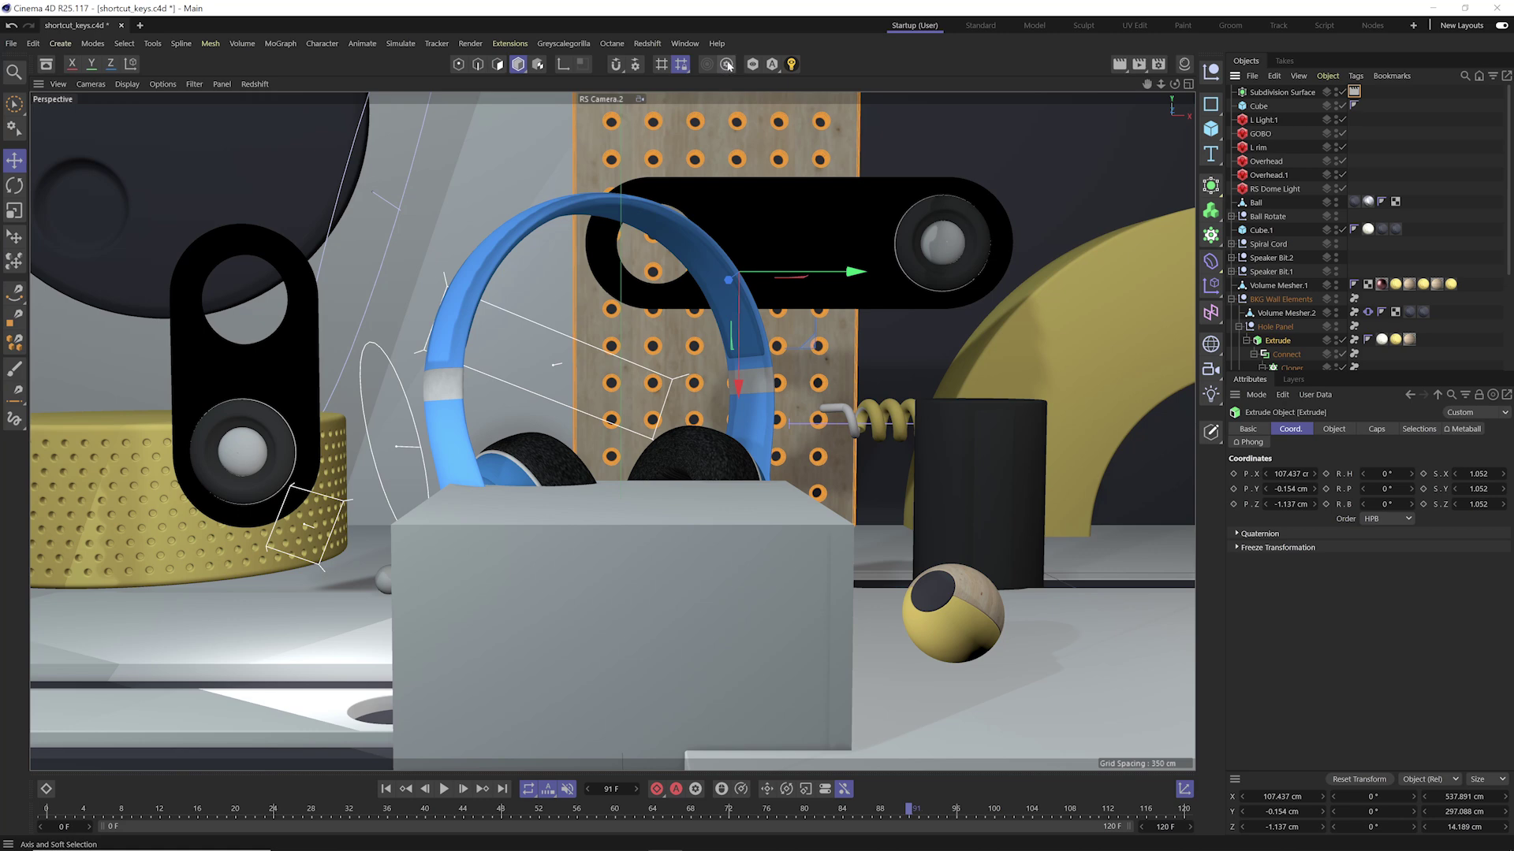
- View help for Axis and Soft Selection, then for Scatter Placement, repositioning the help window
key("ctrl+F1")
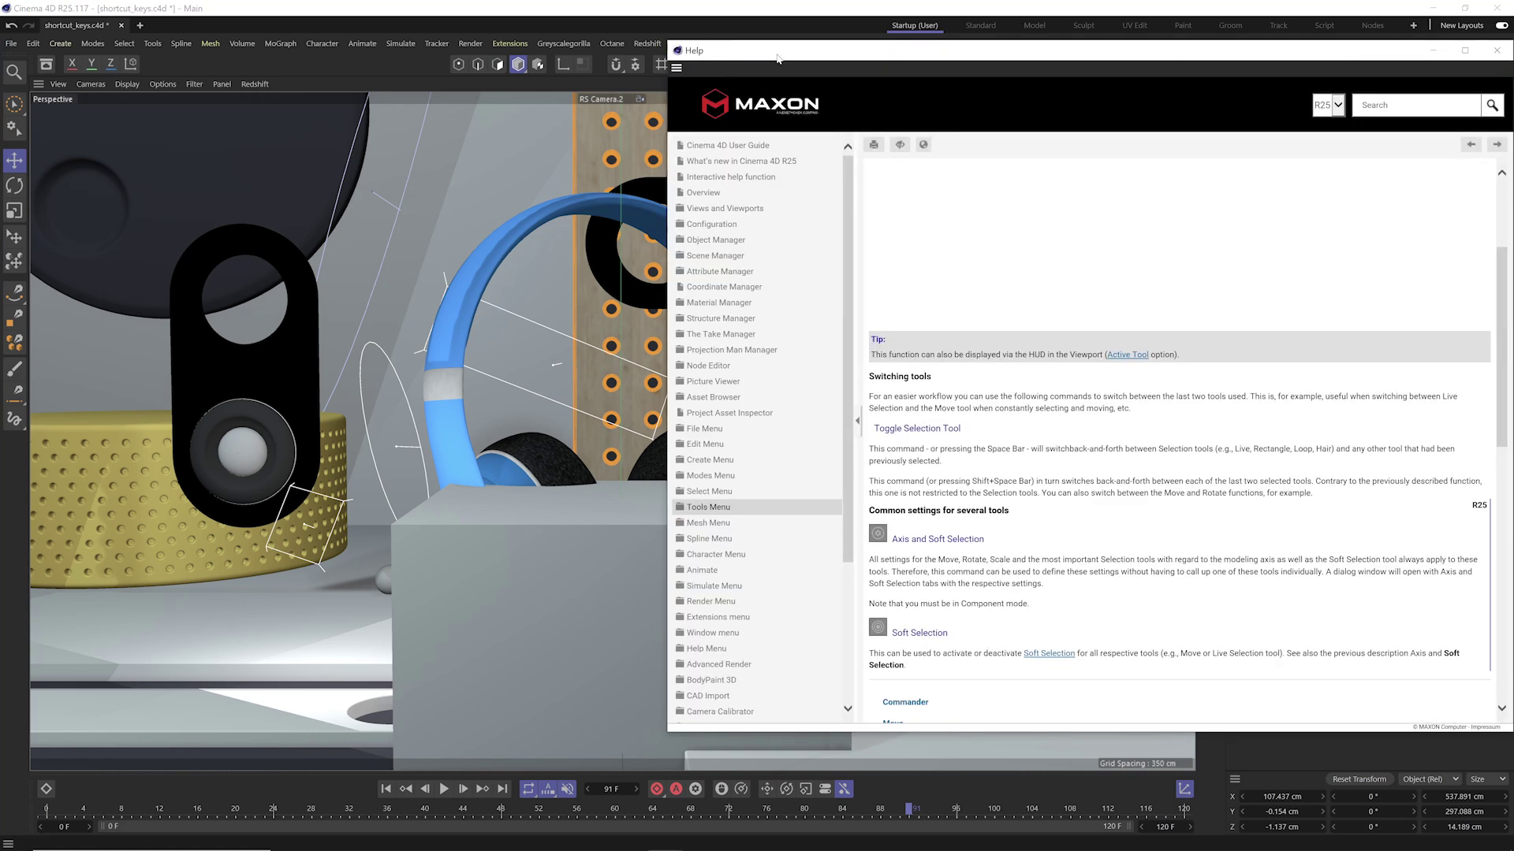
left_click_drag(771, 60, 400, 61)
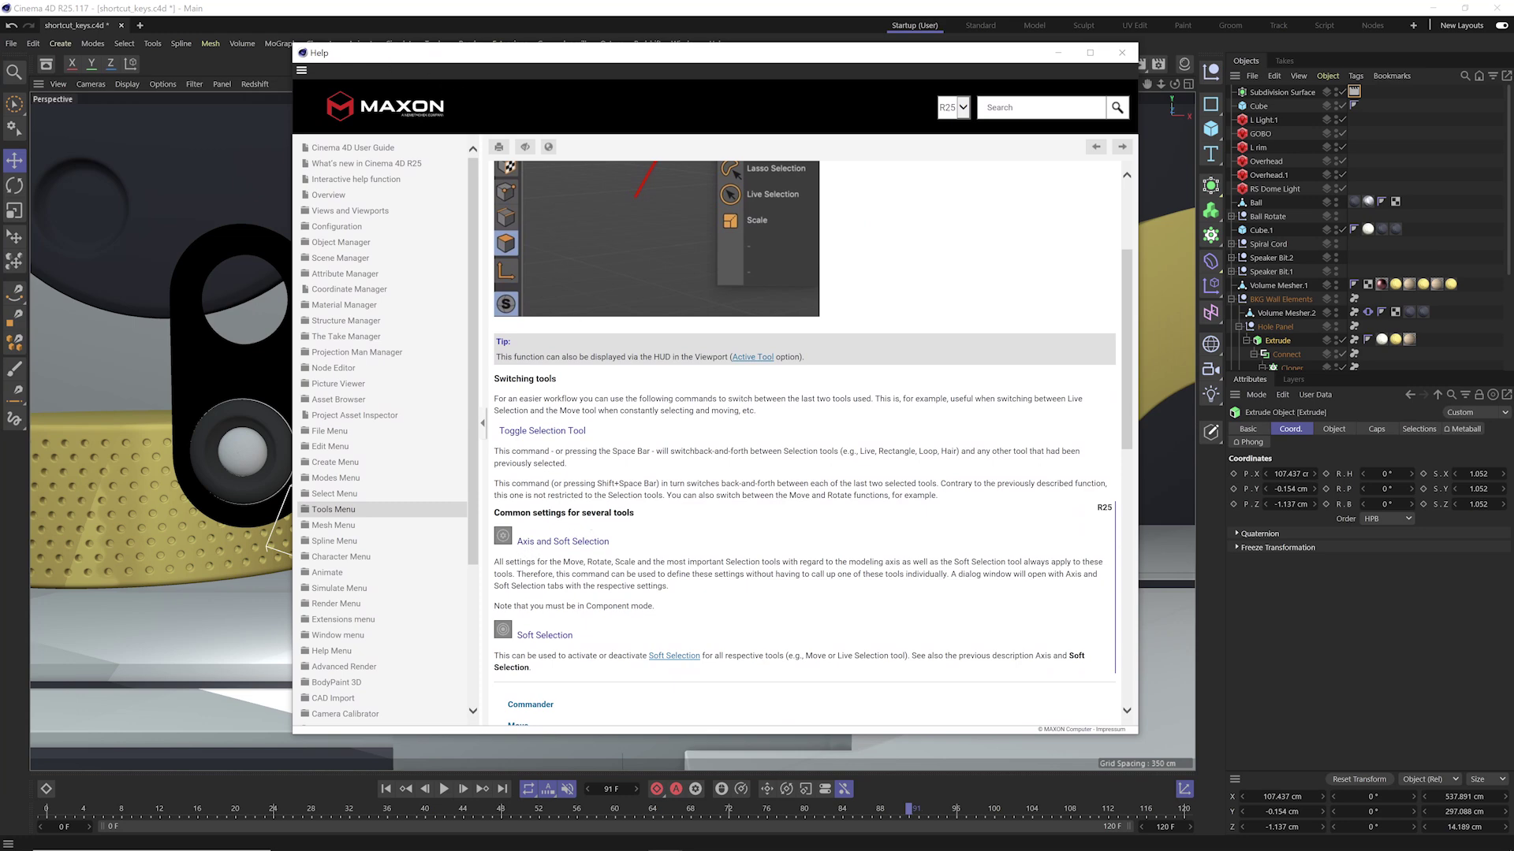
left_click(18, 343)
key("ctrl+F1")
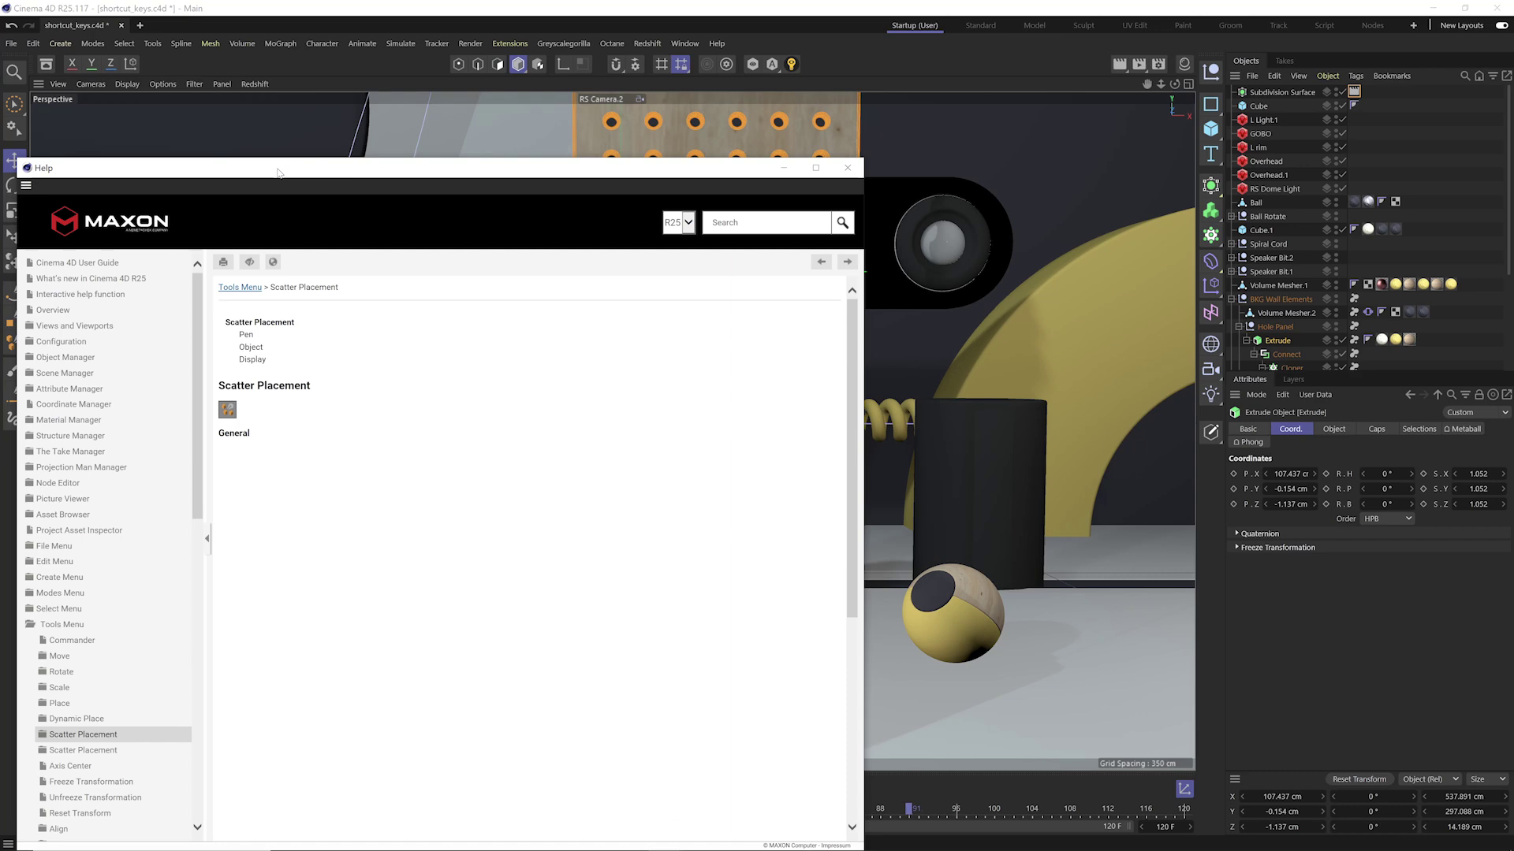
left_click_drag(277, 171, 624, 87)
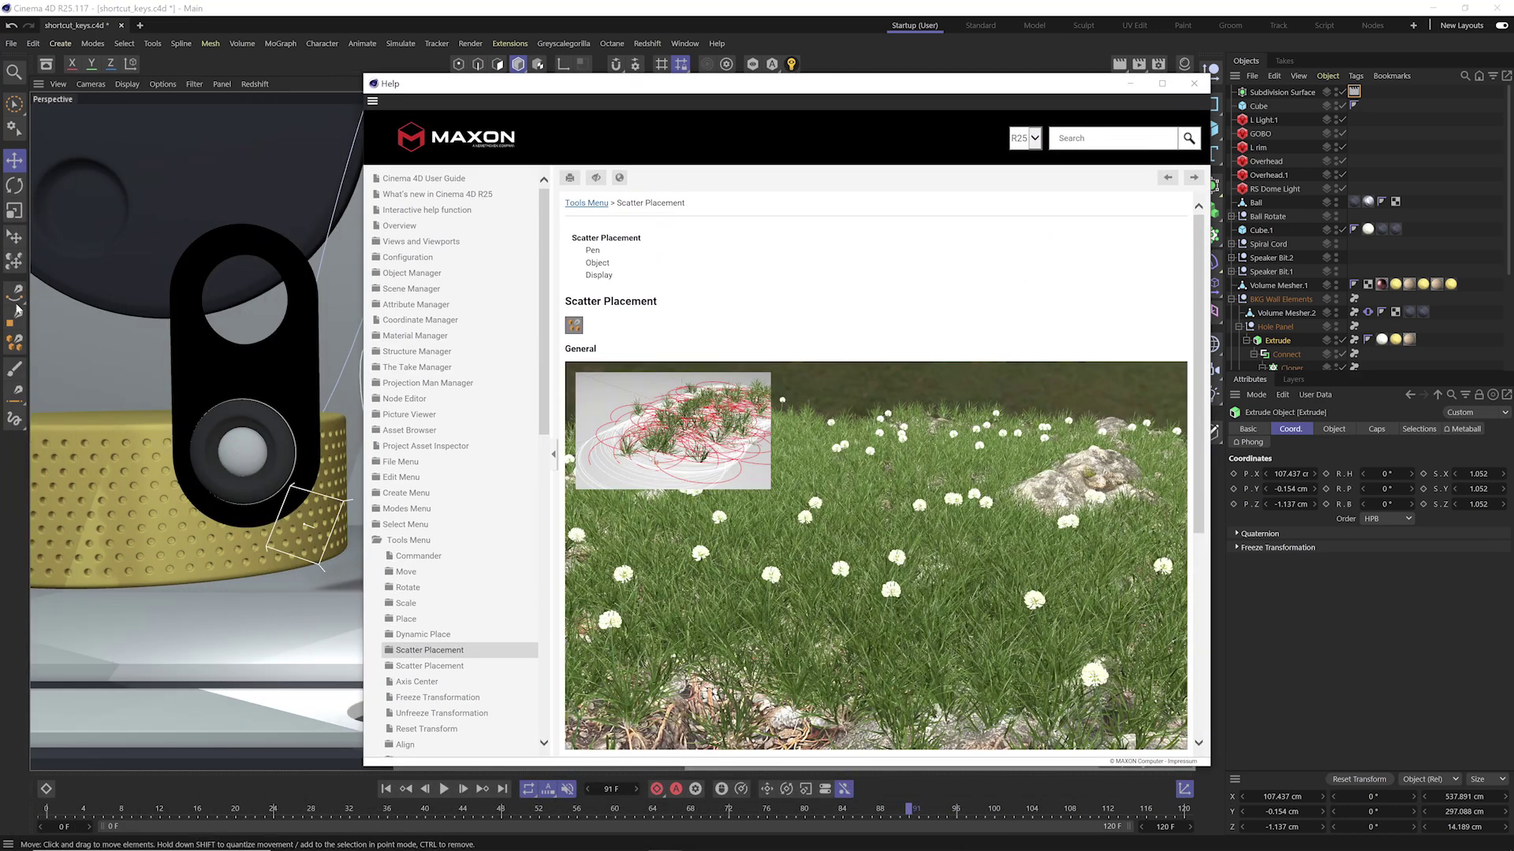